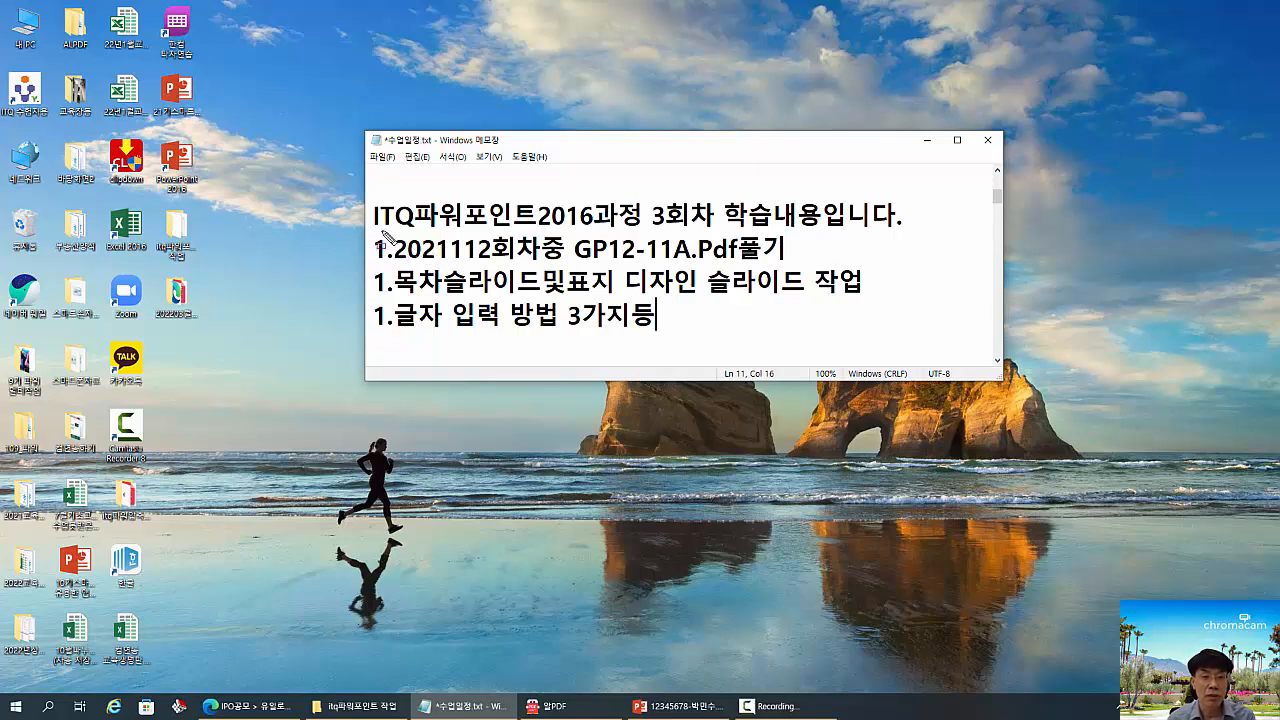
pyautogui.moveTo(381, 233)
pyautogui.mouseDown()
pyautogui.moveTo(386, 248)
pyautogui.moveTo(563, 270)
pyautogui.mouseUp()
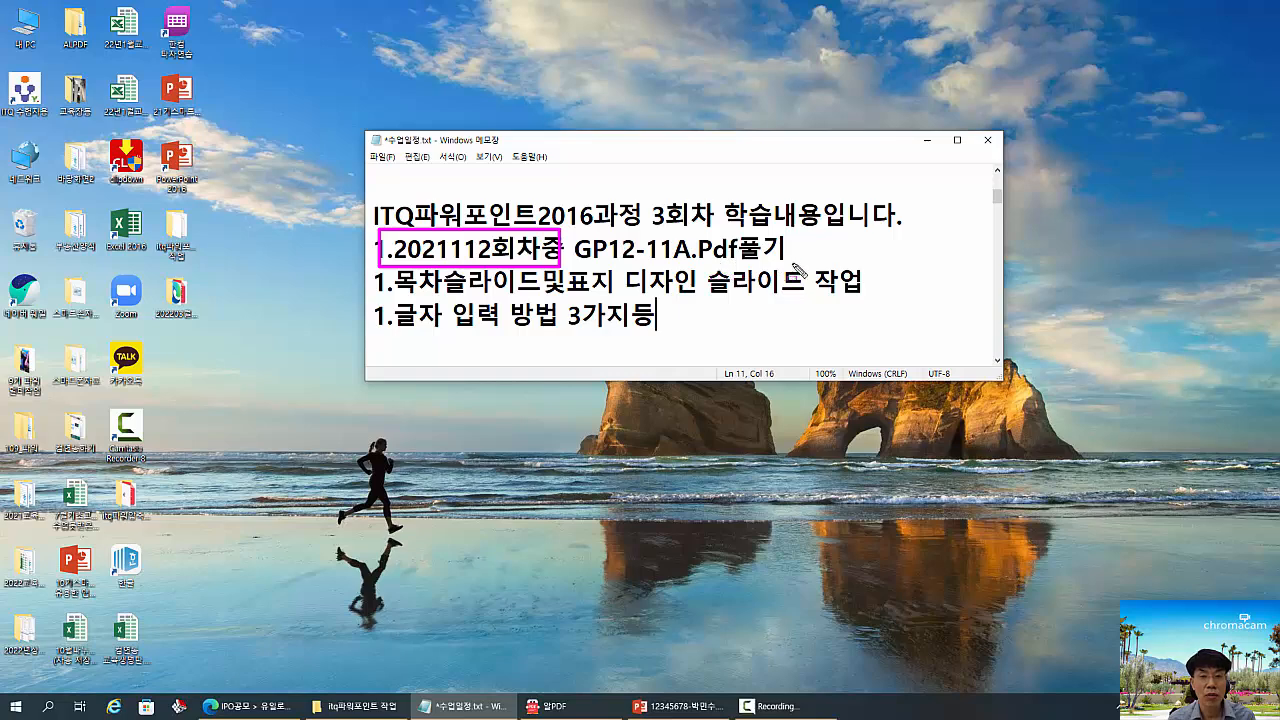
pyautogui.moveTo(800, 264); pyautogui.dragTo(368, 220)
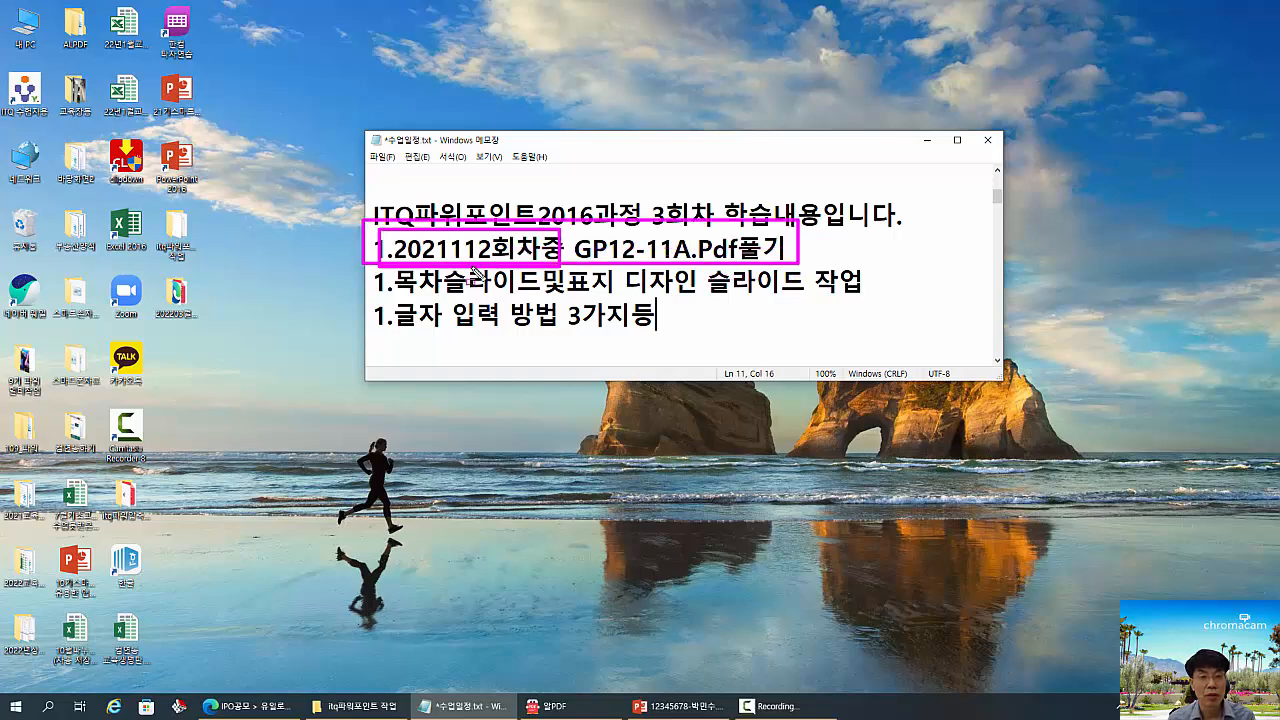
pyautogui.press('Escape')
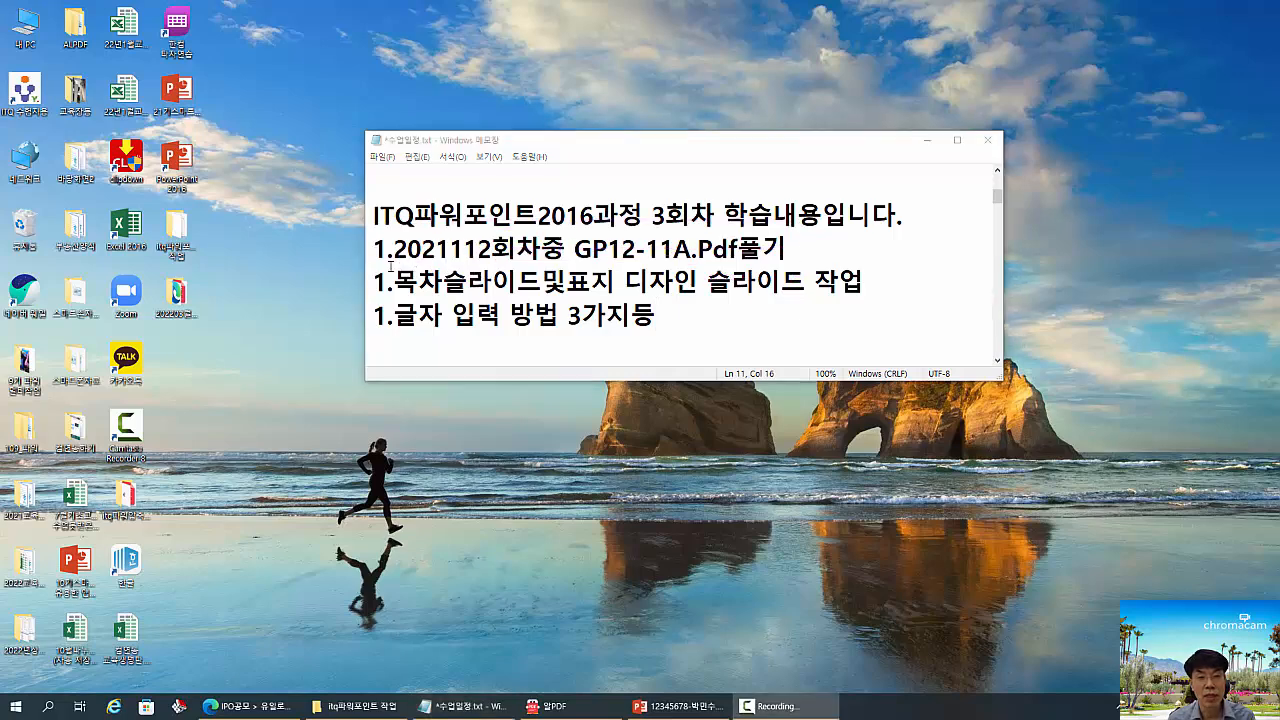
pyautogui.moveTo(551, 264)
pyautogui.mouseDown()
pyautogui.moveTo(700, 294)
pyautogui.moveTo(852, 300)
pyautogui.mouseUp()
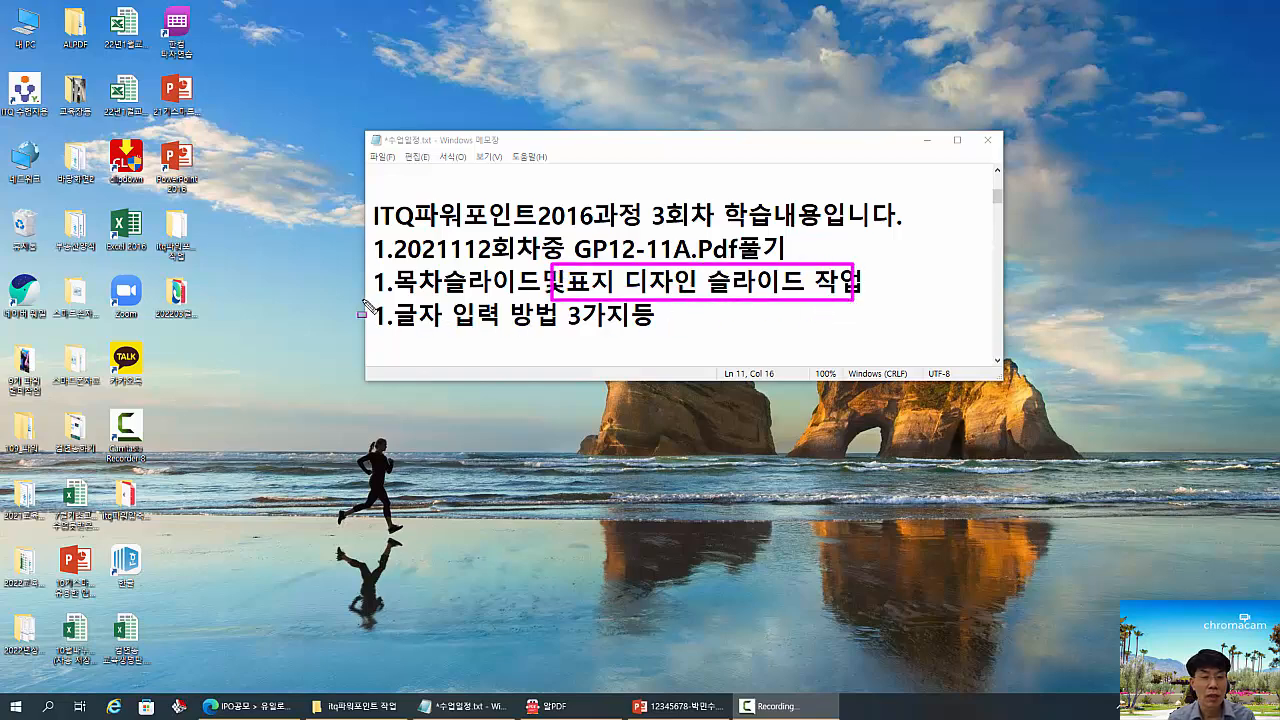
pyautogui.moveTo(368, 297); pyautogui.dragTo(660, 345)
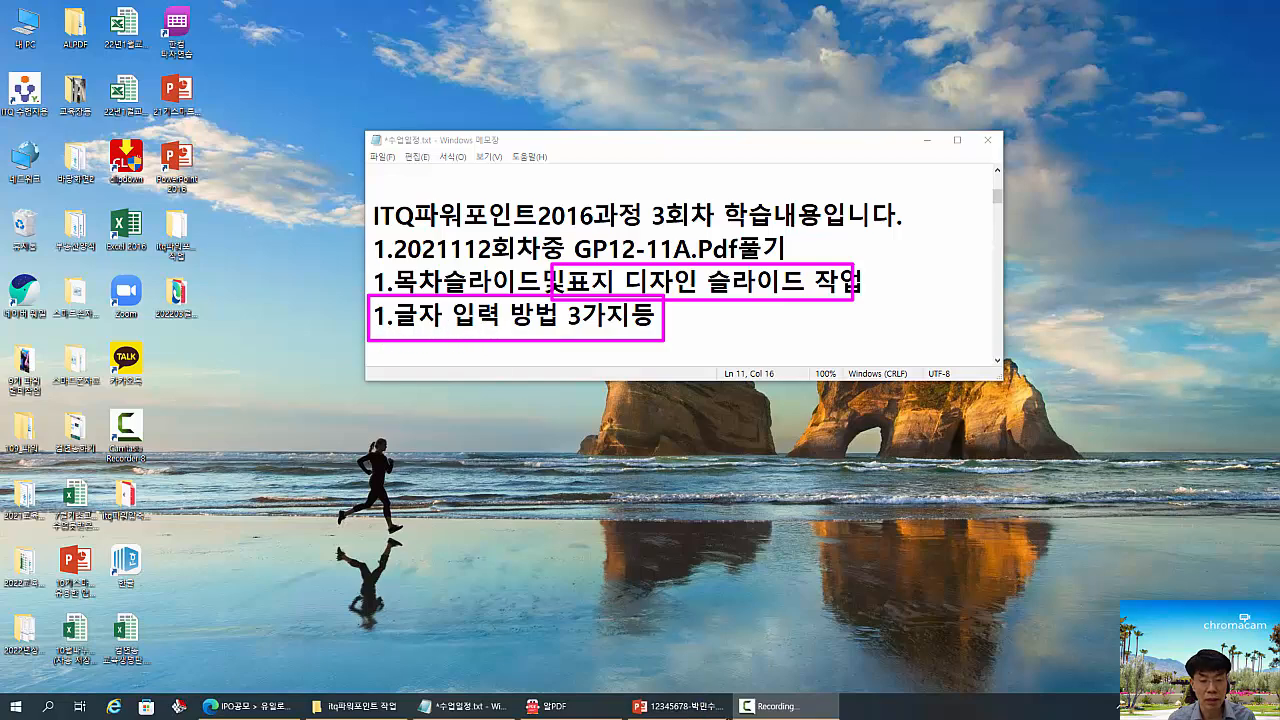
# - Switch to the open PowerPoint presentation and duplicate slide 2, titled 목차
pyautogui.click(680, 706)
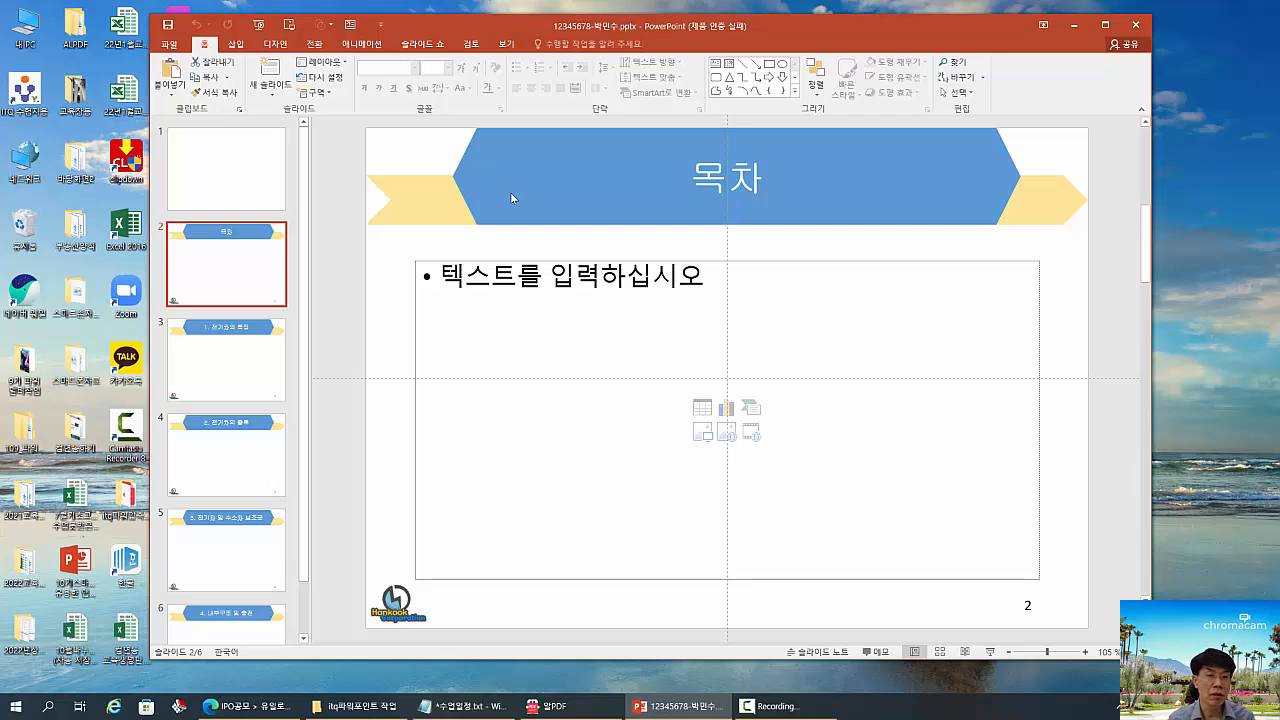
pyautogui.click(240, 363)
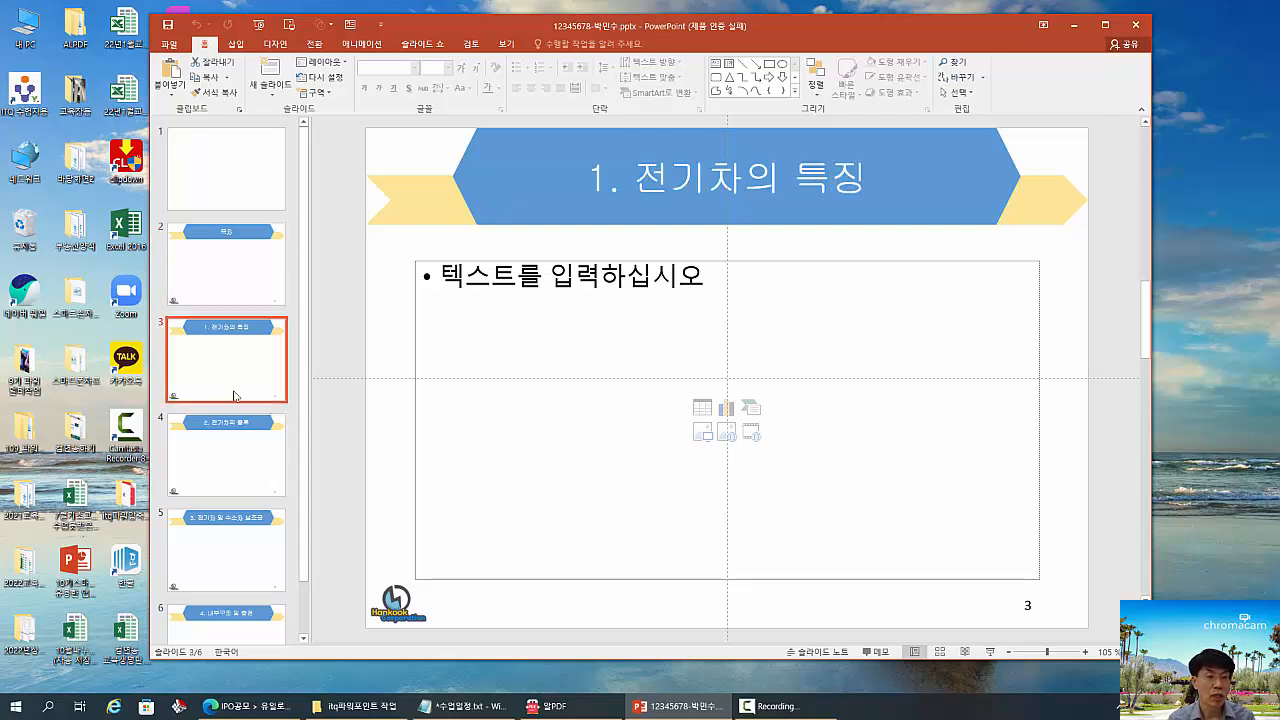
pyautogui.click(242, 466)
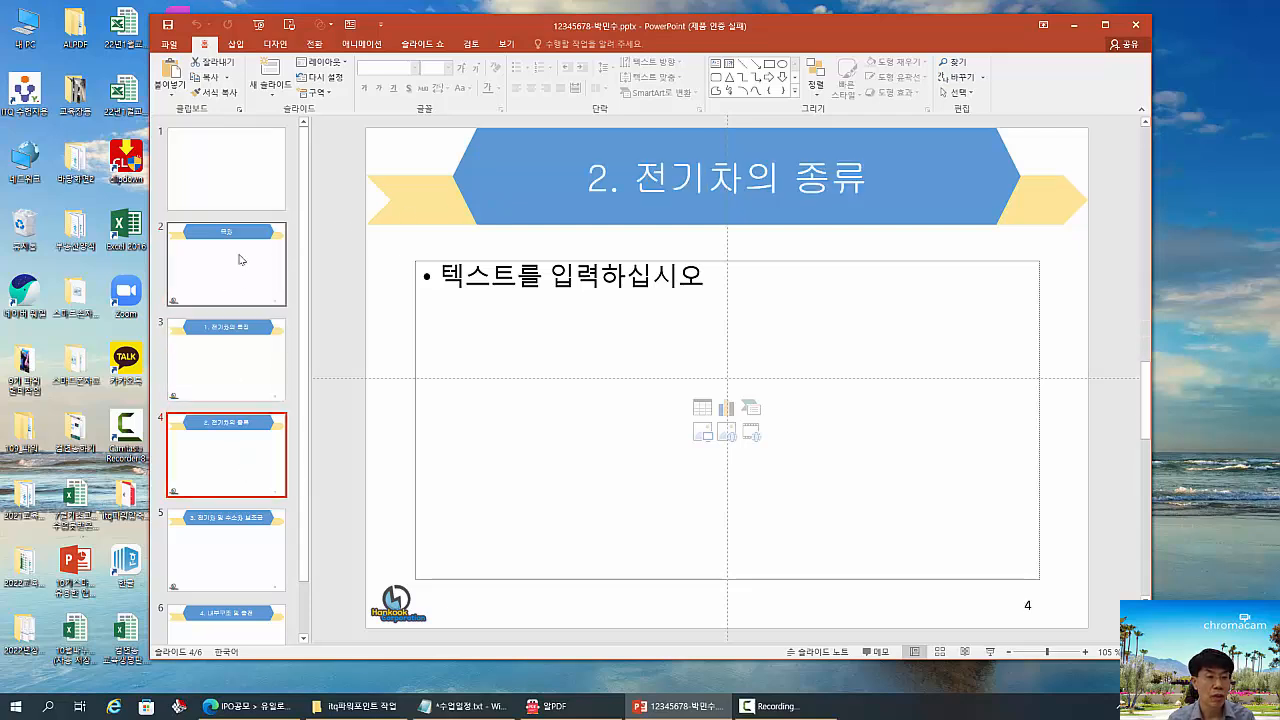
pyautogui.click(236, 262)
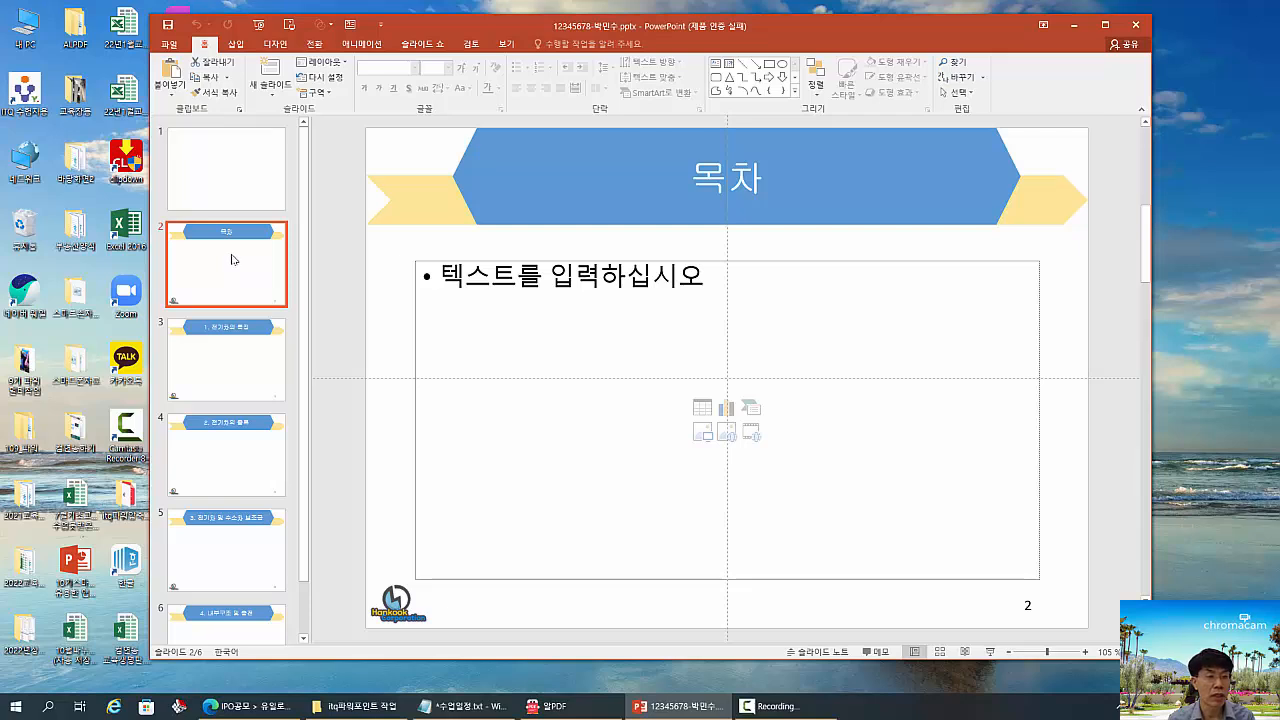
pyautogui.rightClick(231, 259)
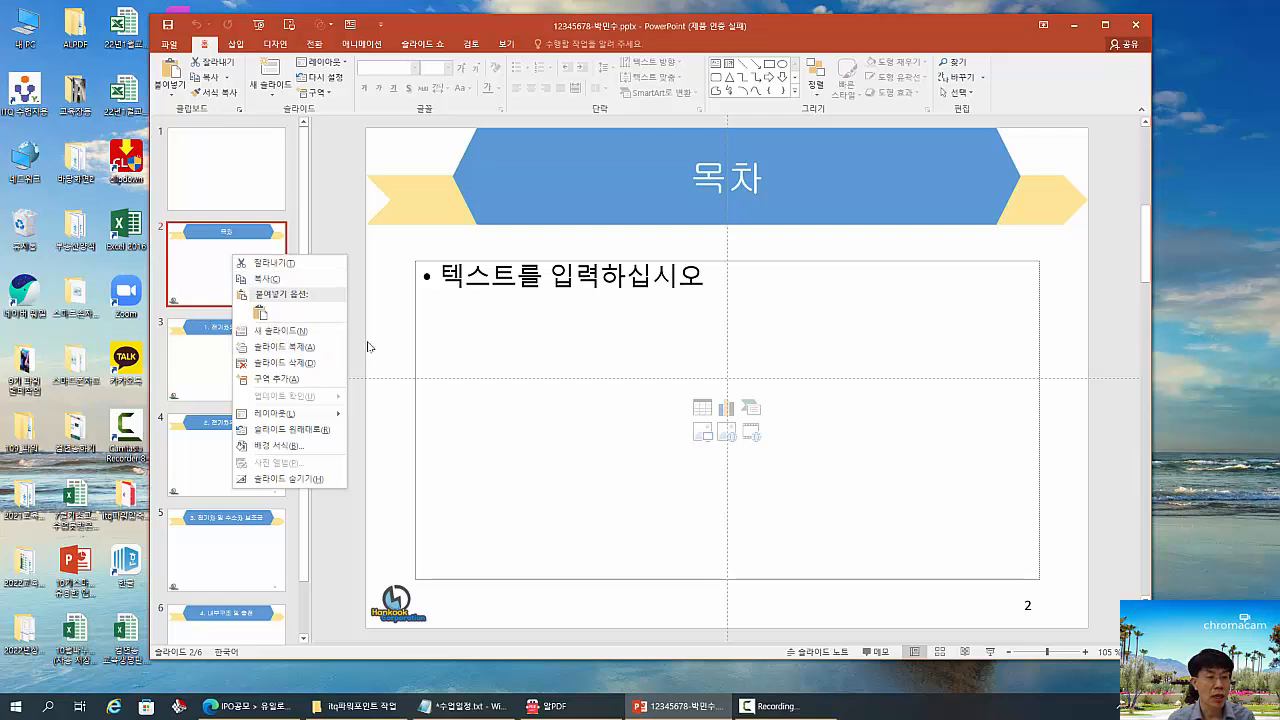
pyautogui.click(311, 347)
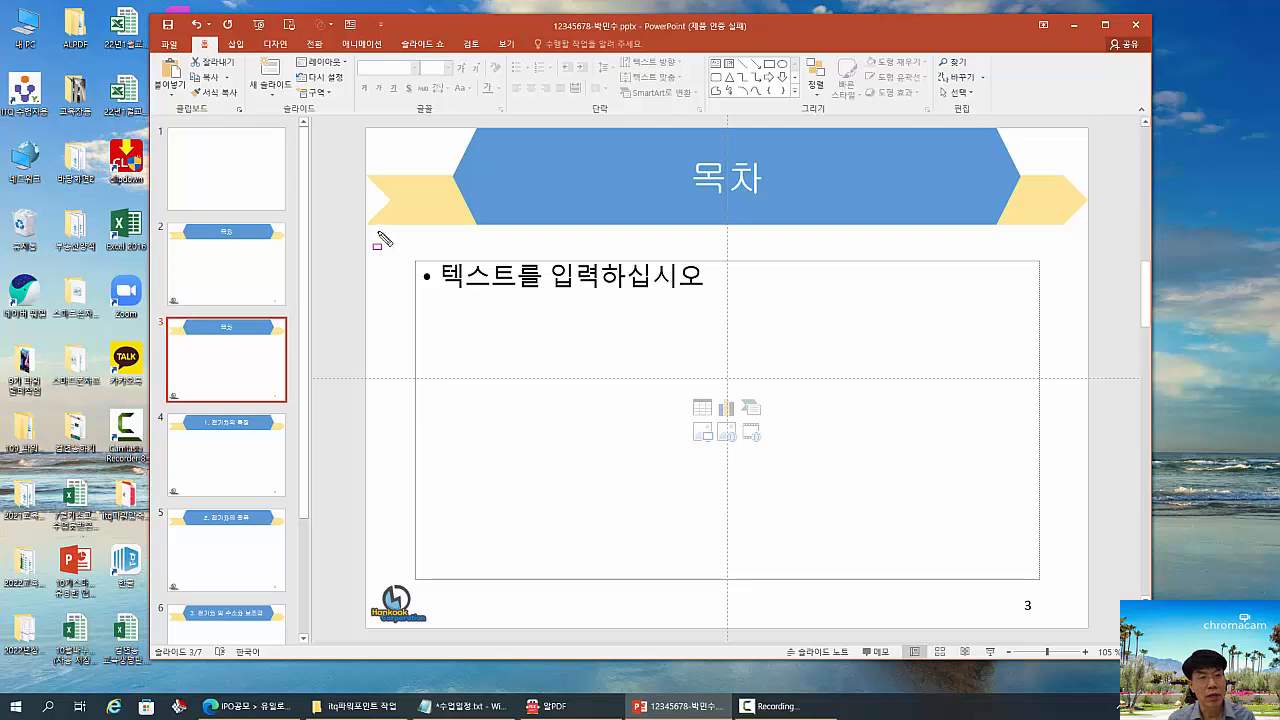
pyautogui.click(281, 96)
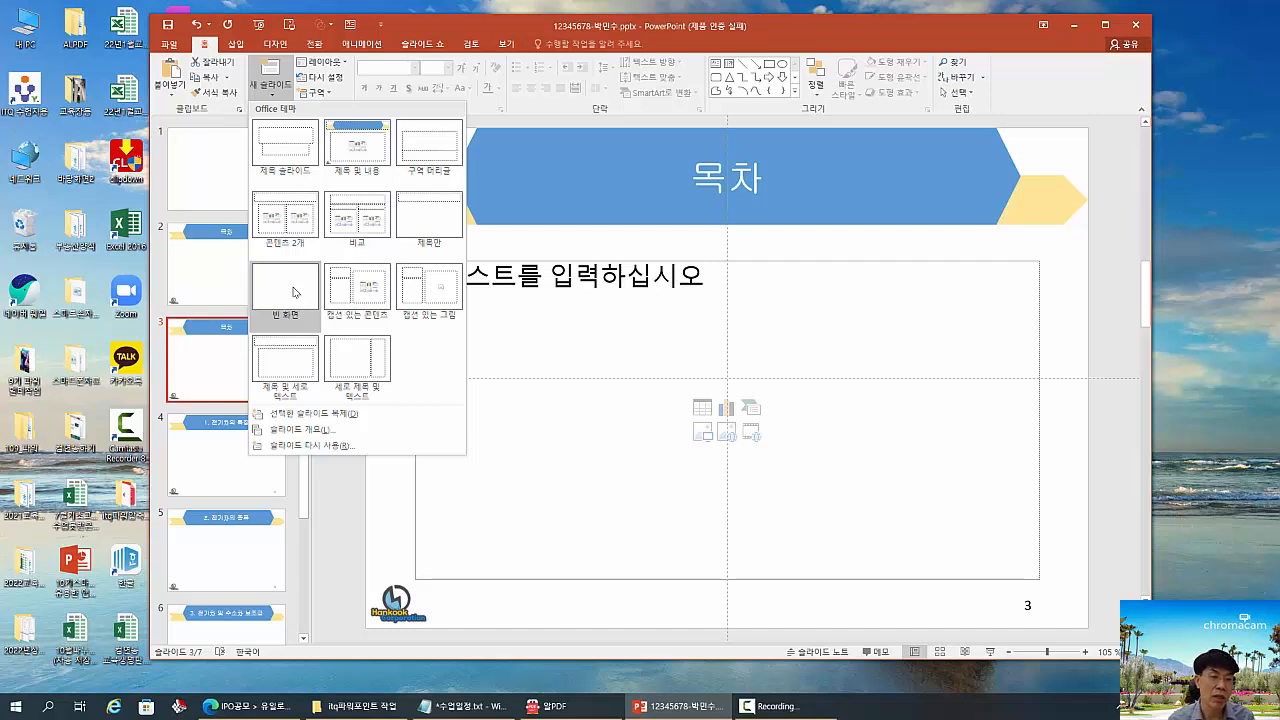
pyautogui.click(503, 248)
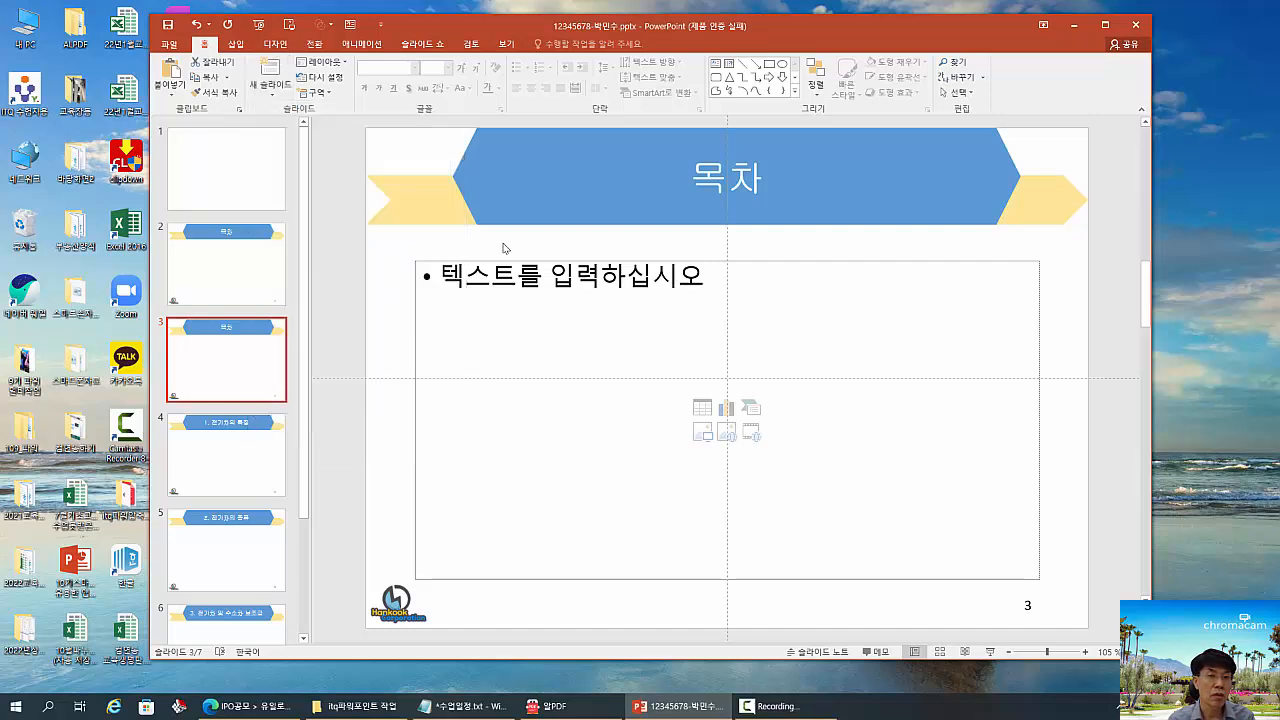
# - Enter "전기차의 개요" as the first bullet in the content placeholder of slide 2
pyautogui.click(241, 274)
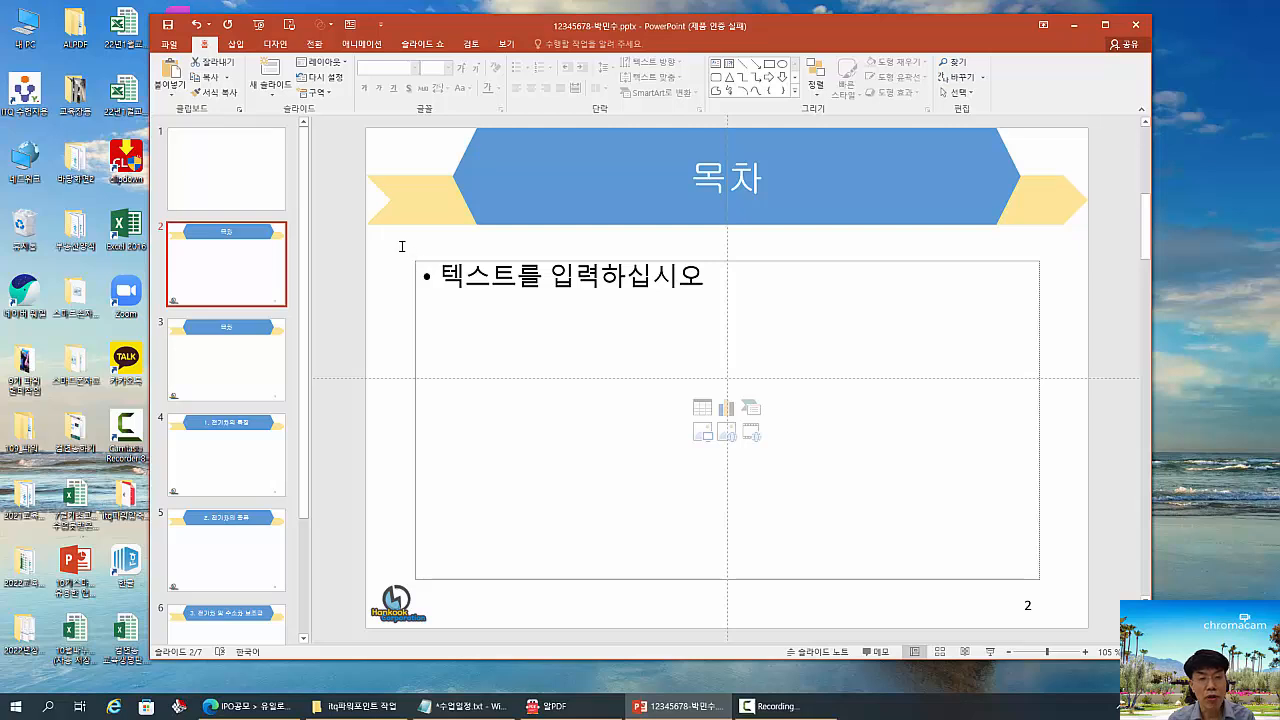
pyautogui.moveTo(401, 246); pyautogui.dragTo(1052, 592)
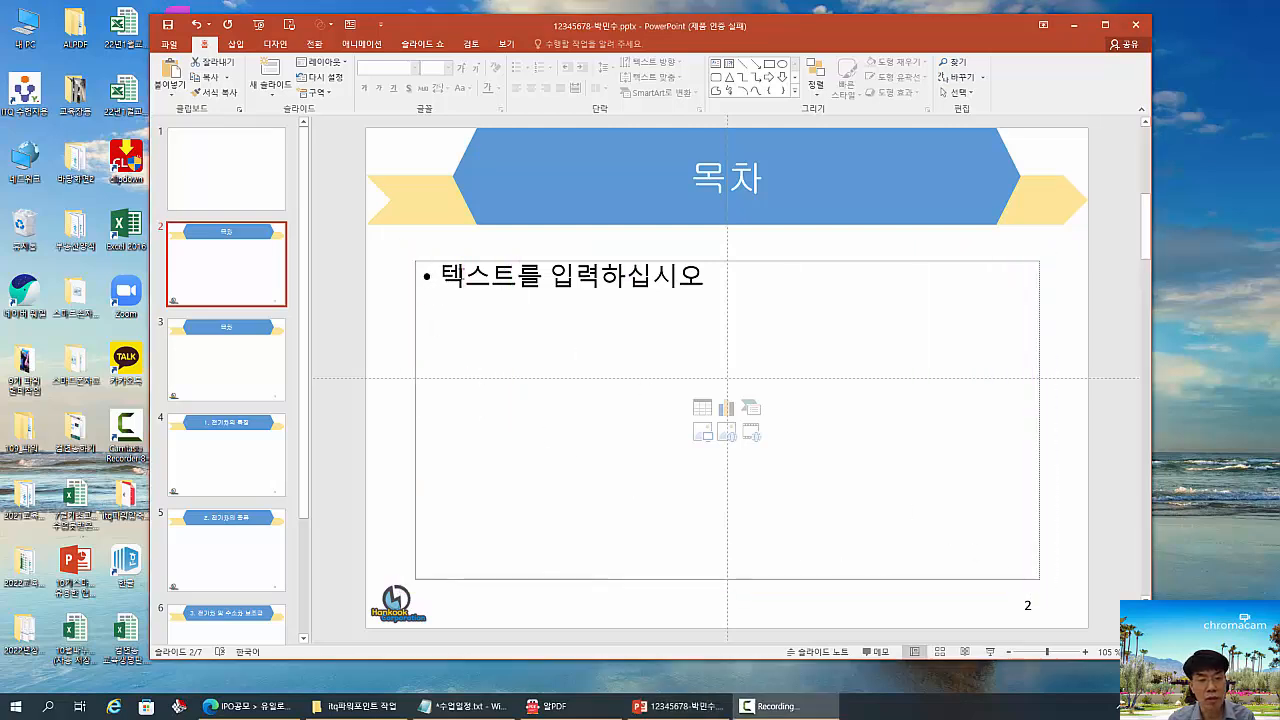
pyautogui.click(461, 273)
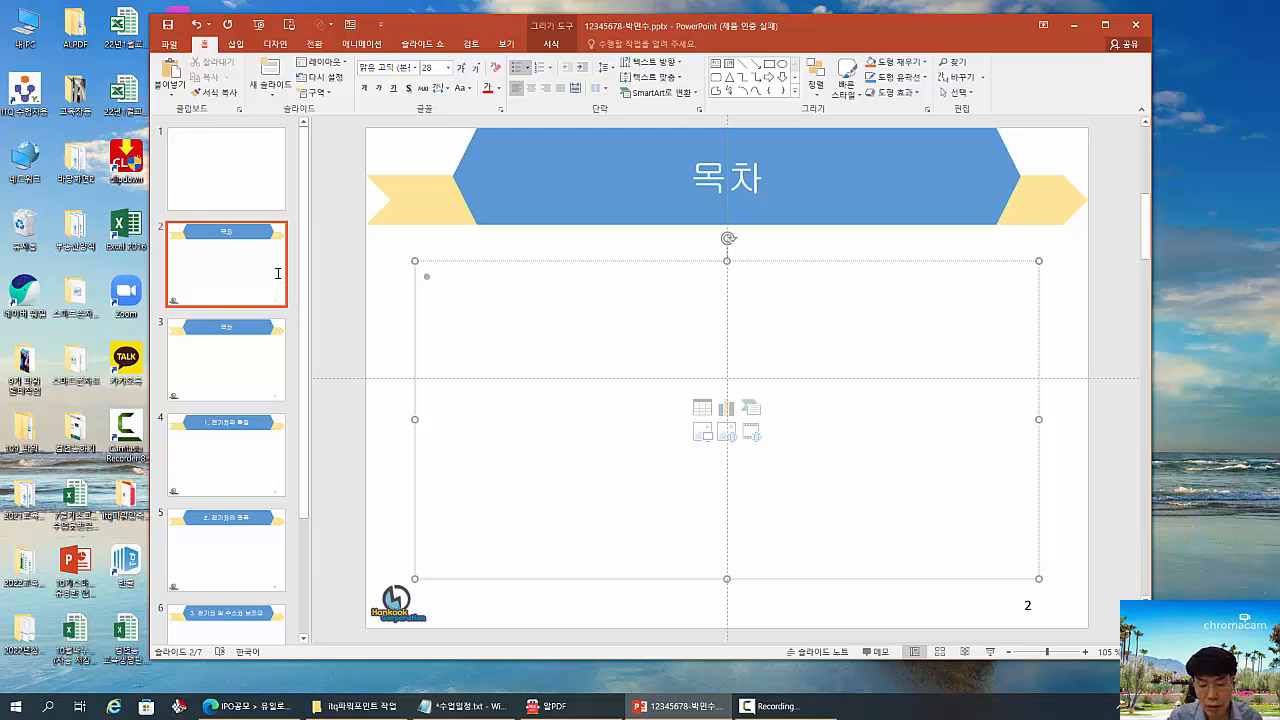
pyautogui.write('전갖ㅏ')
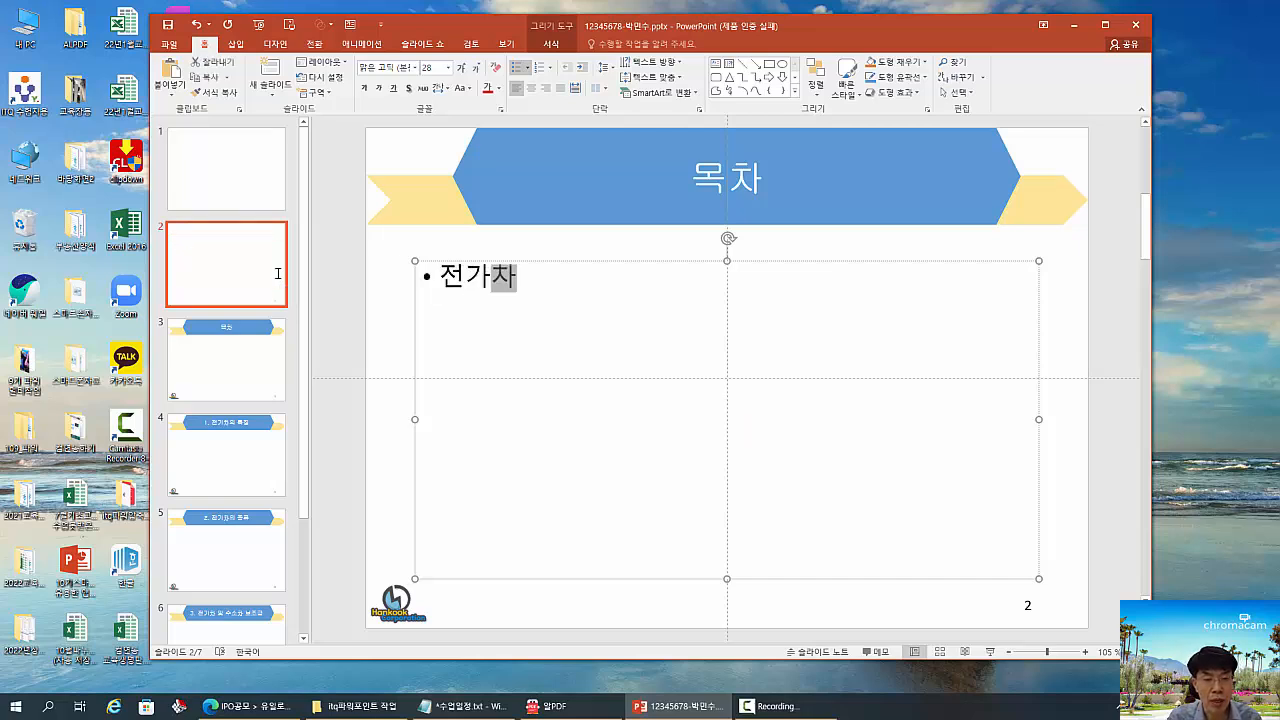
pyautogui.press('BackSpace')
pyautogui.press('BackSpace')
pyautogui.press('BackSpace')
pyautogui.write('기차')
pyautogui.write('의 갱')
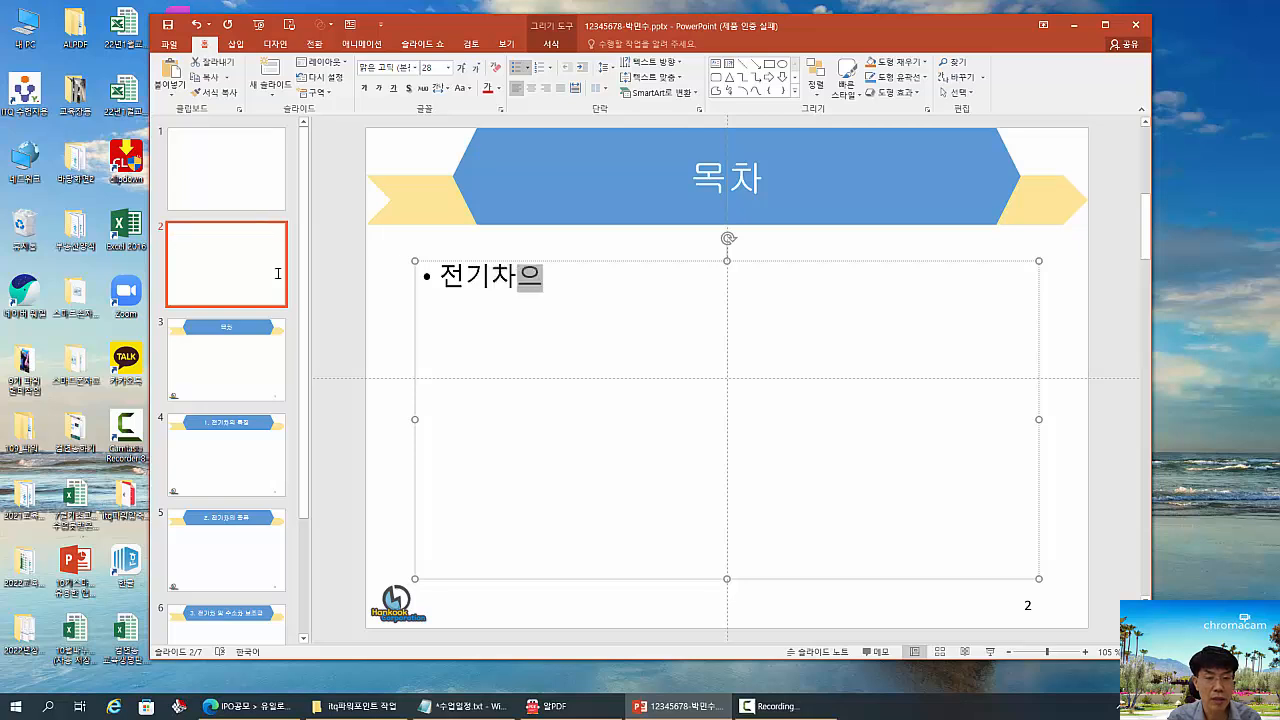
pyautogui.write('ㅛ')
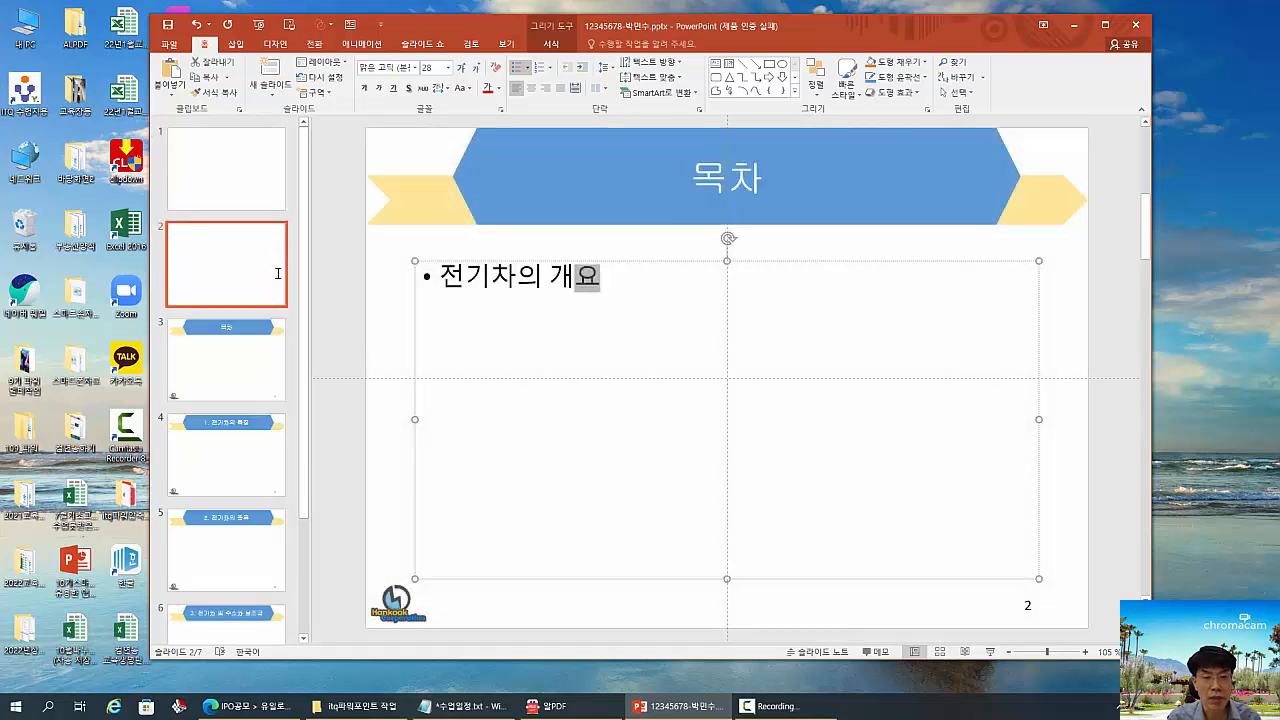
# - Add a second-level bullet under "전기차의 개요" with the text "전기 공급원으로부터 충전 받은 전기에너지를"
pyautogui.press('Return')
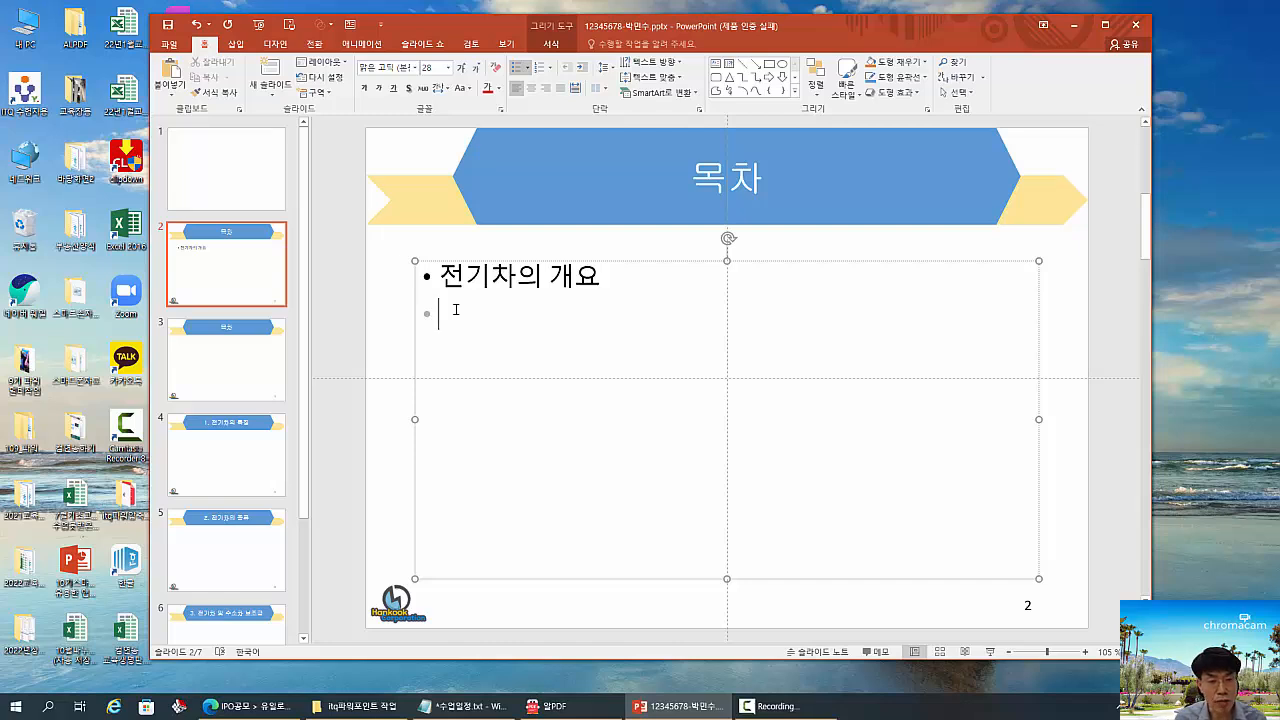
pyautogui.press('Tab')
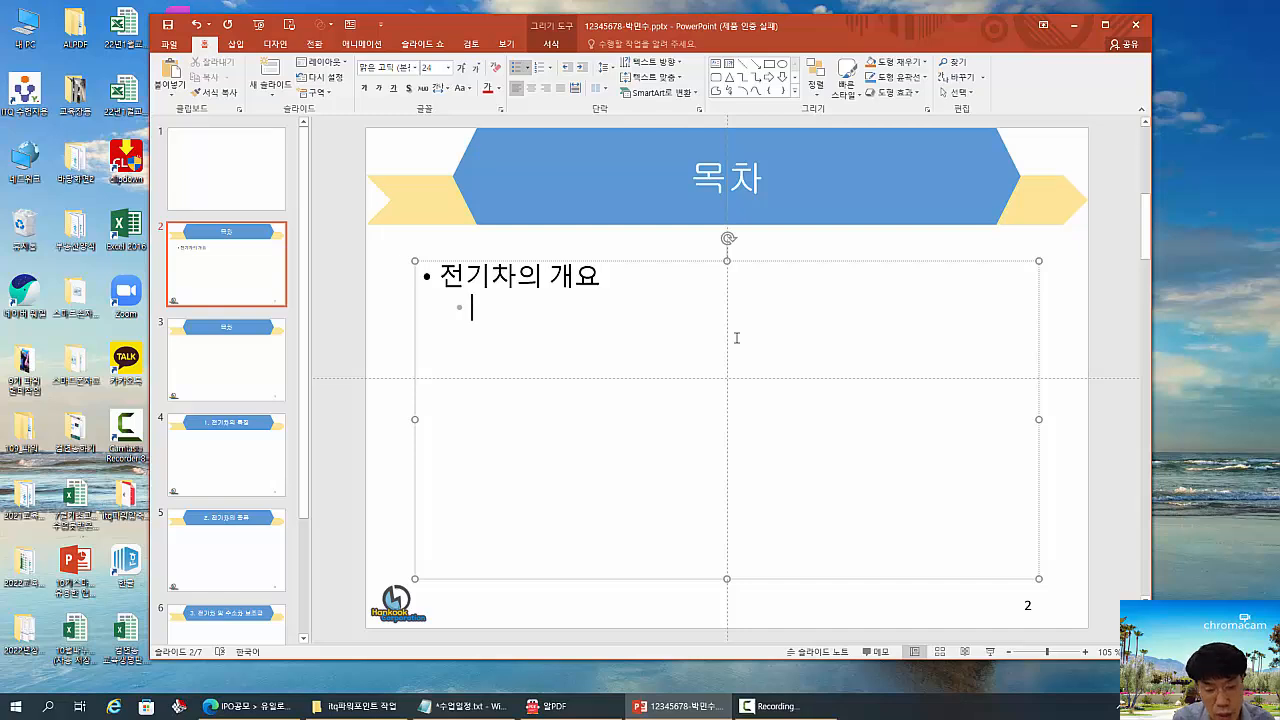
pyautogui.write('전기')
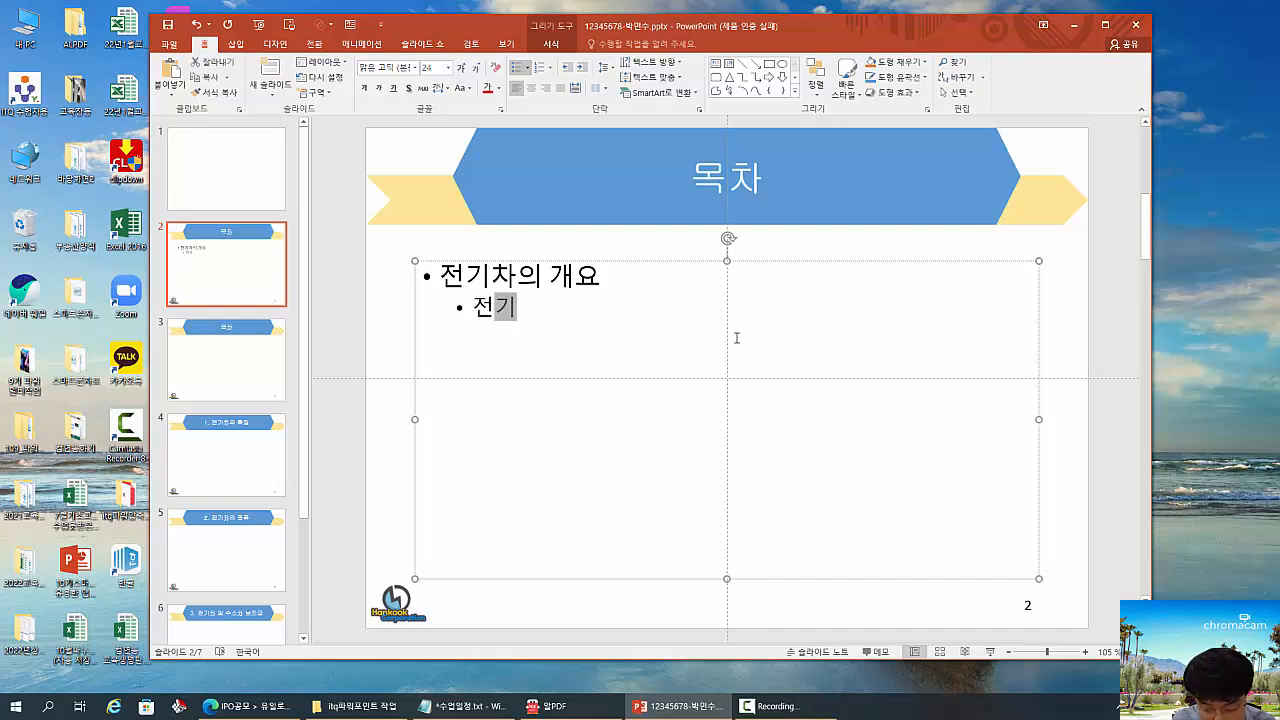
pyautogui.write(' 공급ㅇ')
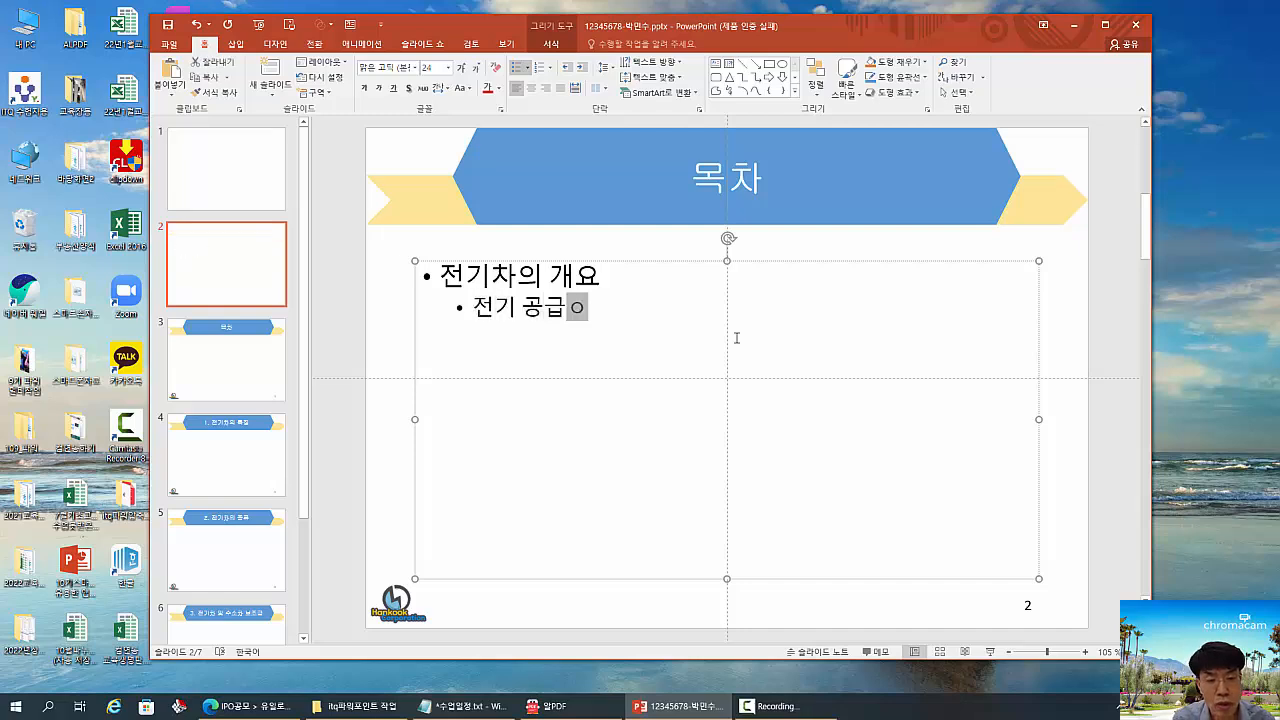
pyautogui.write('원으로')
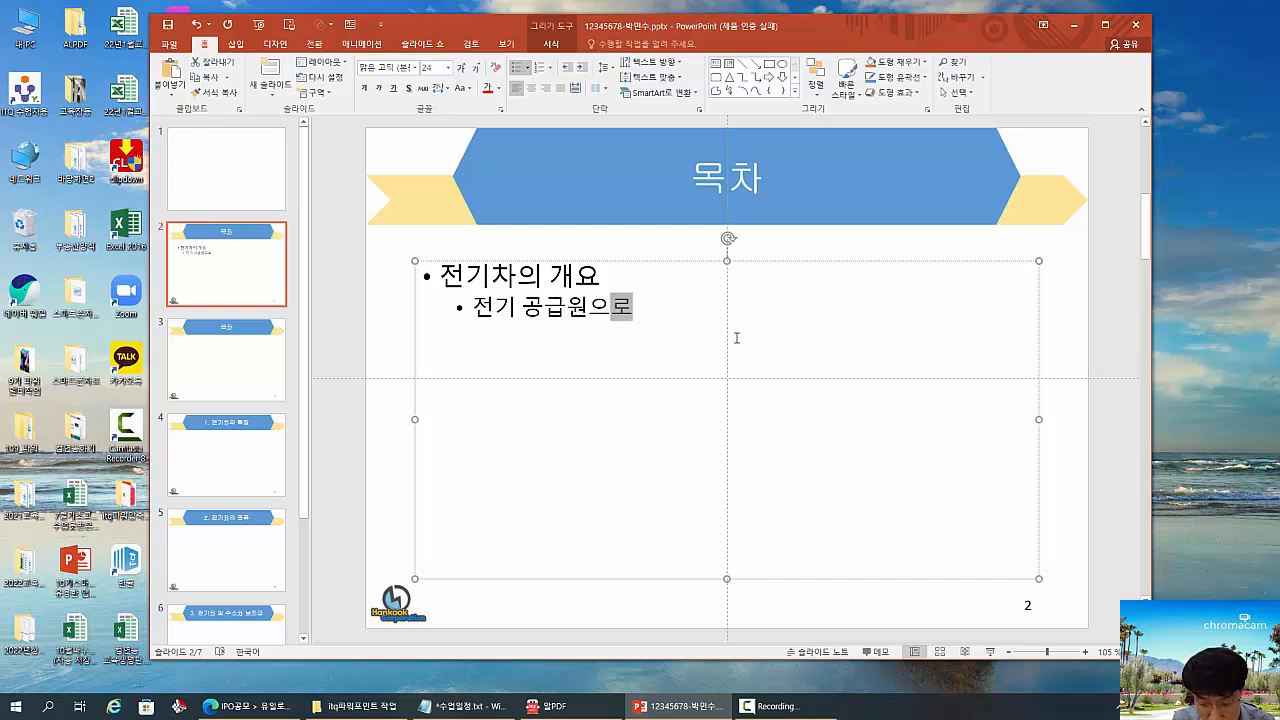
pyautogui.write('부터 충')
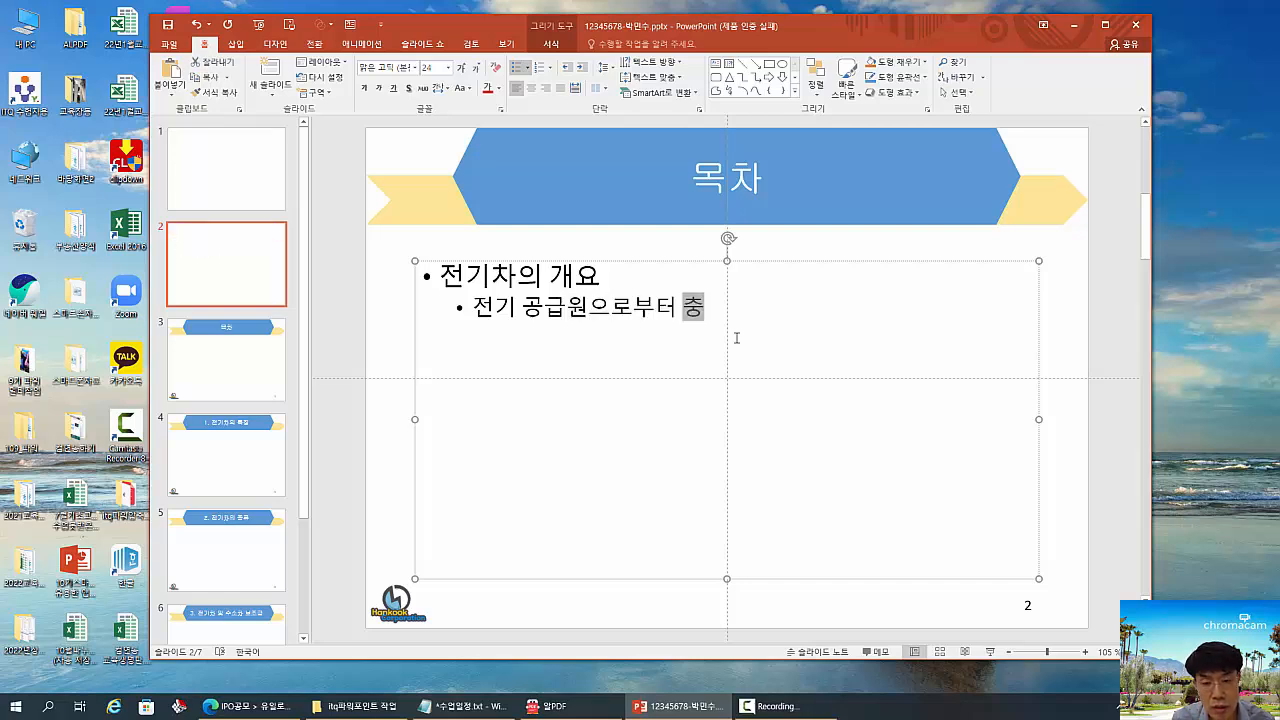
pyautogui.write('전 바')
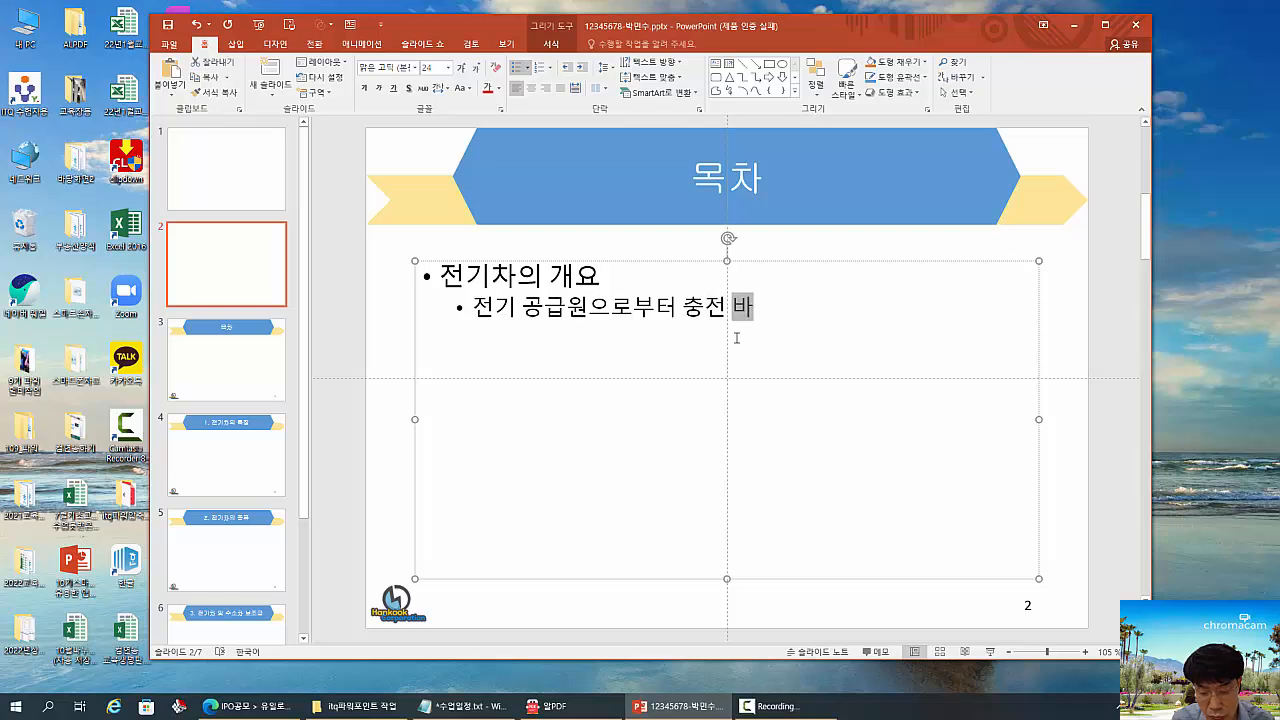
pyautogui.write('받은 전')
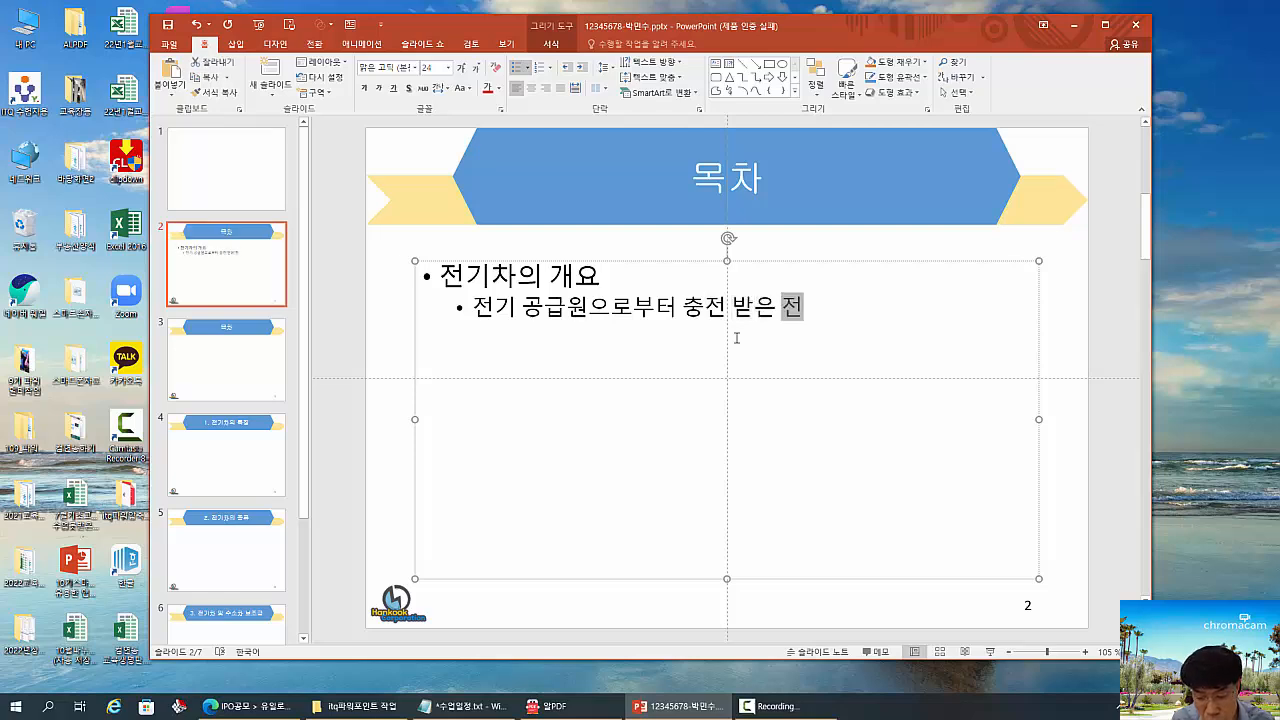
pyautogui.write('기에넌')
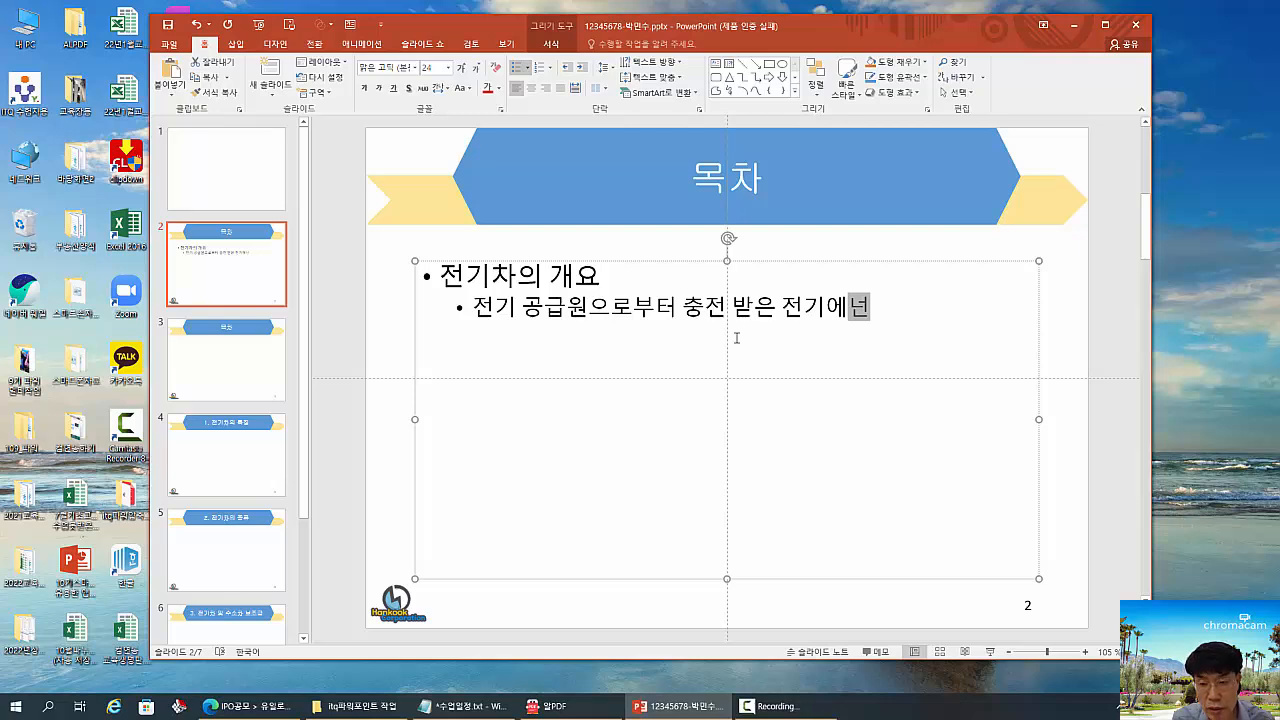
pyautogui.press('BackSpace')
pyautogui.write('지르')
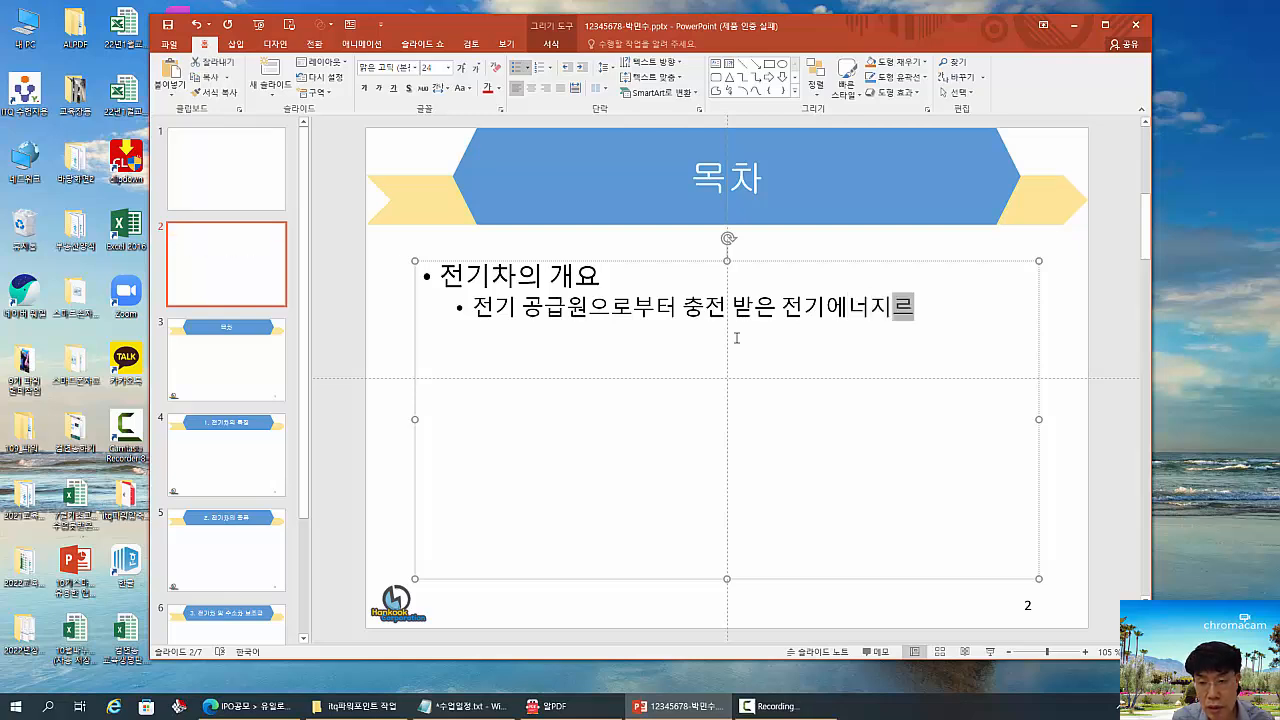
pyautogui.write('를 ')
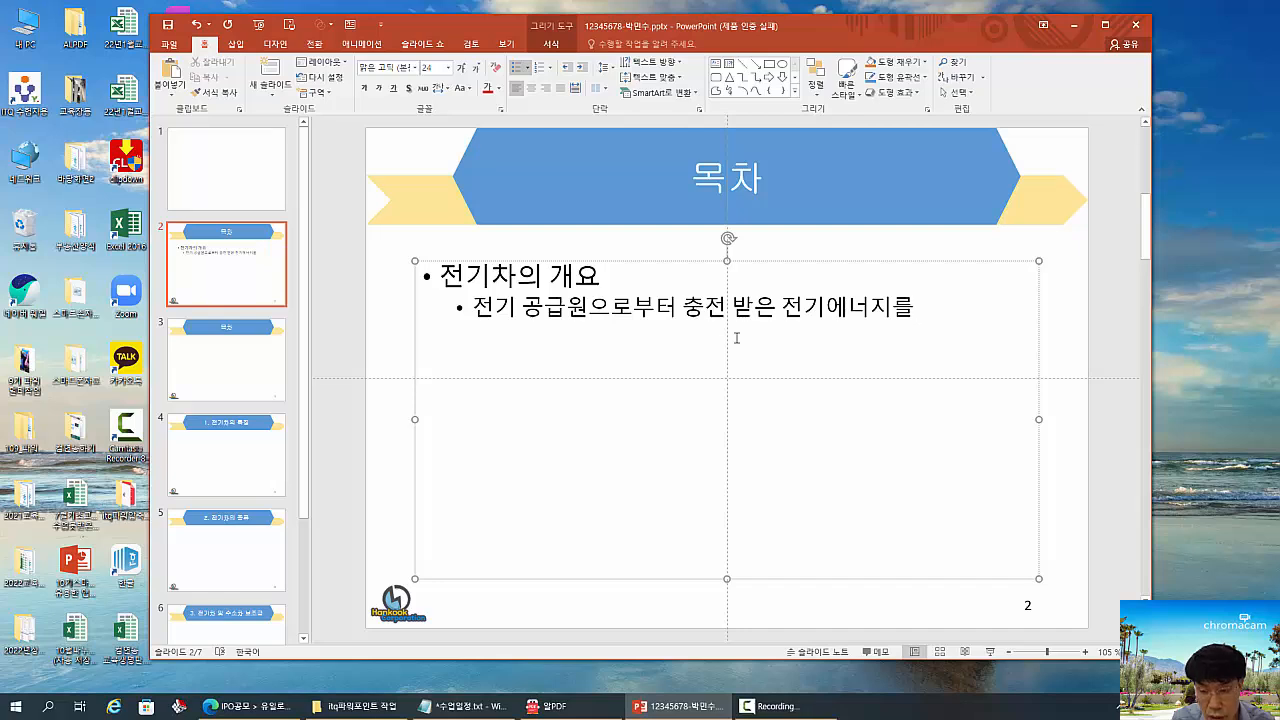
pyautogui.write('동력')
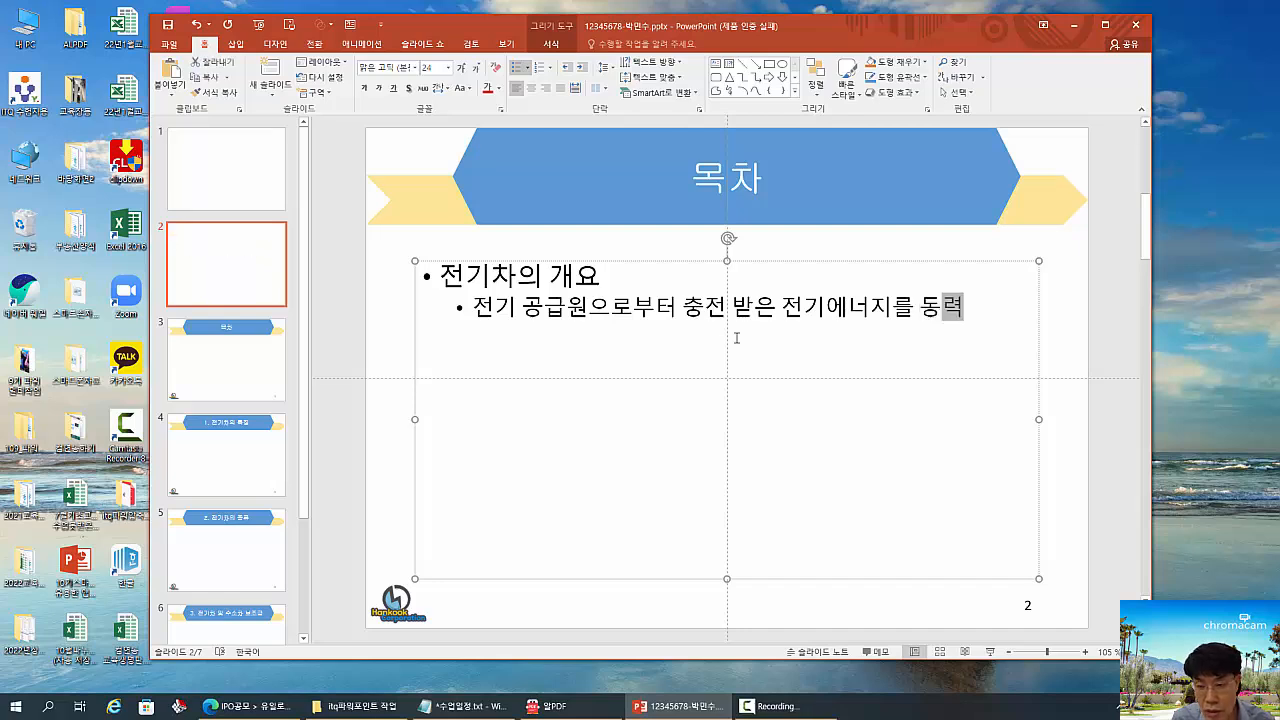
pyautogui.write('원으로 사요')
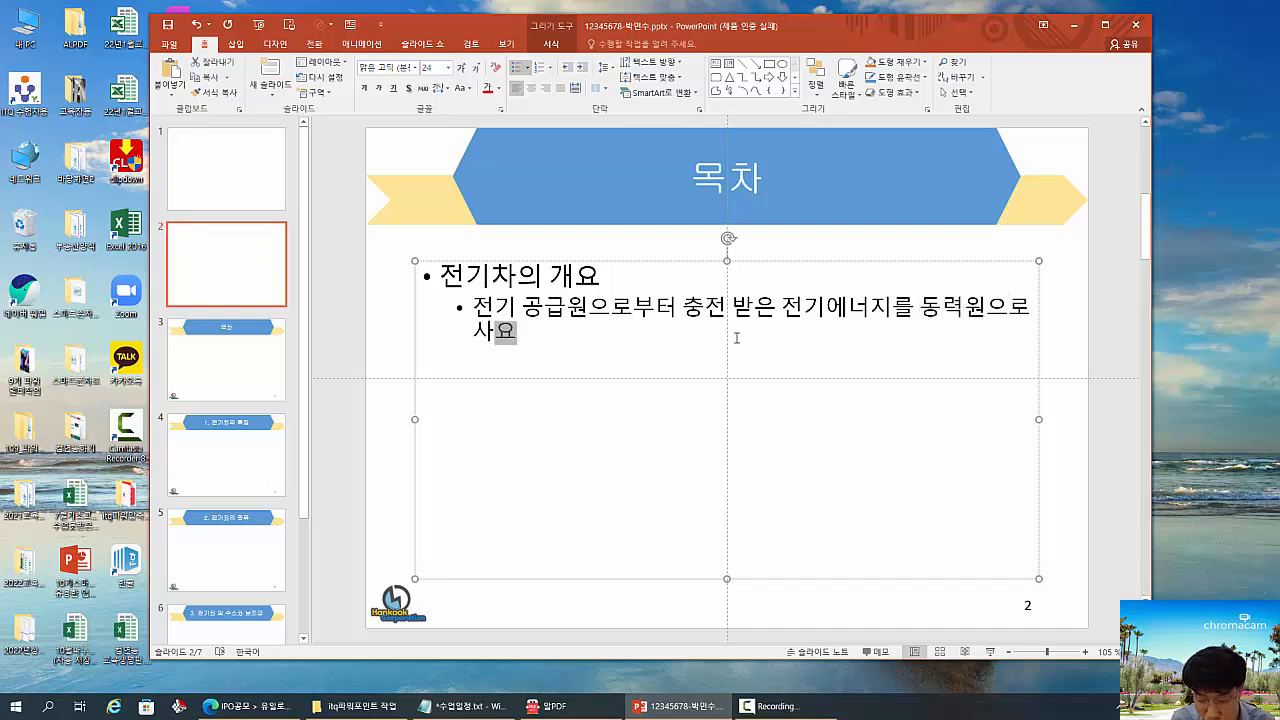
pyautogui.write('용하며')
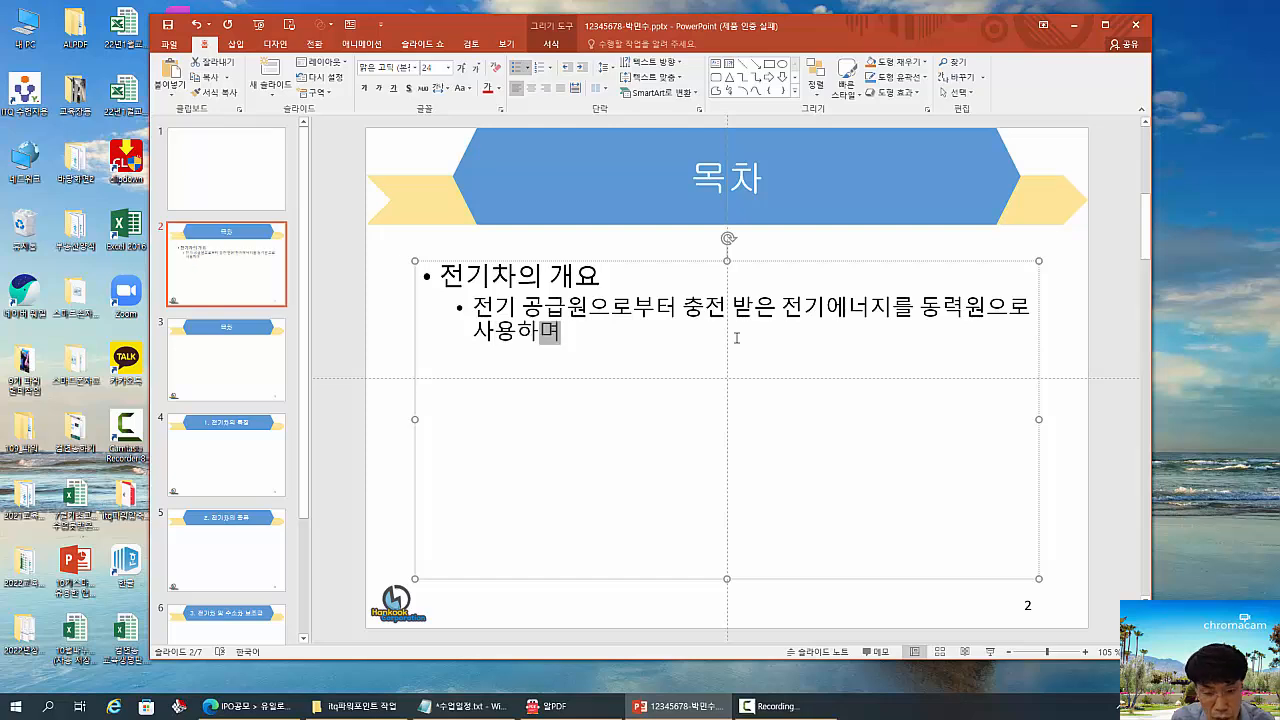
# - Complete the second-level bullet under 전기차의 개요 with the text "동력원으로 사용하며 21세에 들어서면서 미래로 주목 받고 있음"
pyautogui.press('Hangul')
pyautogui.write('21')
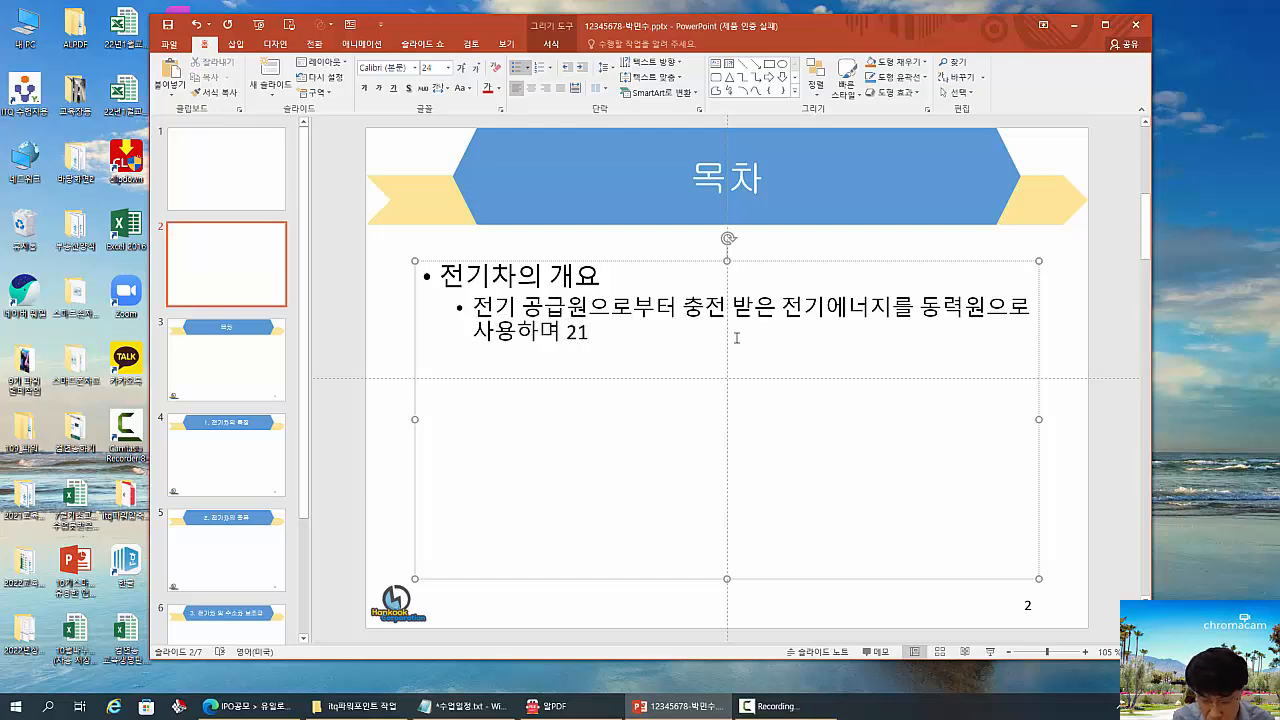
pyautogui.press('Hangul')
pyautogui.write('세에')
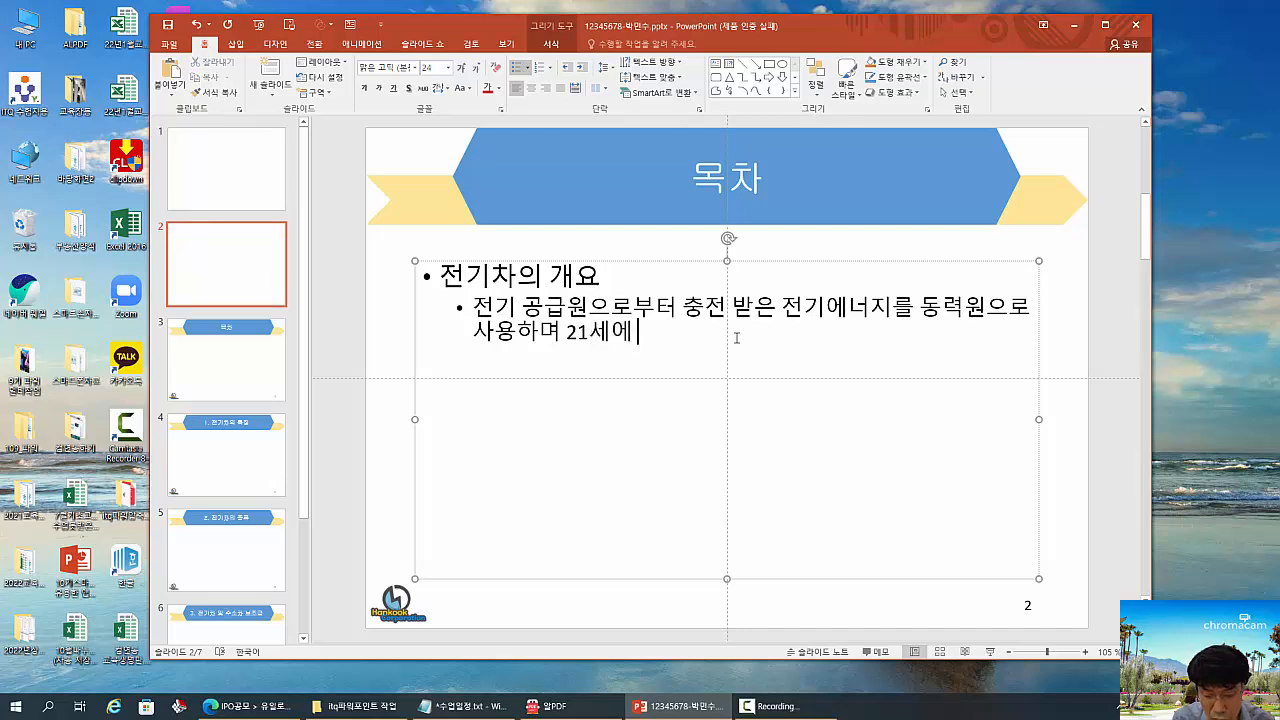
pyautogui.write(' 들ㅇ어서면서')
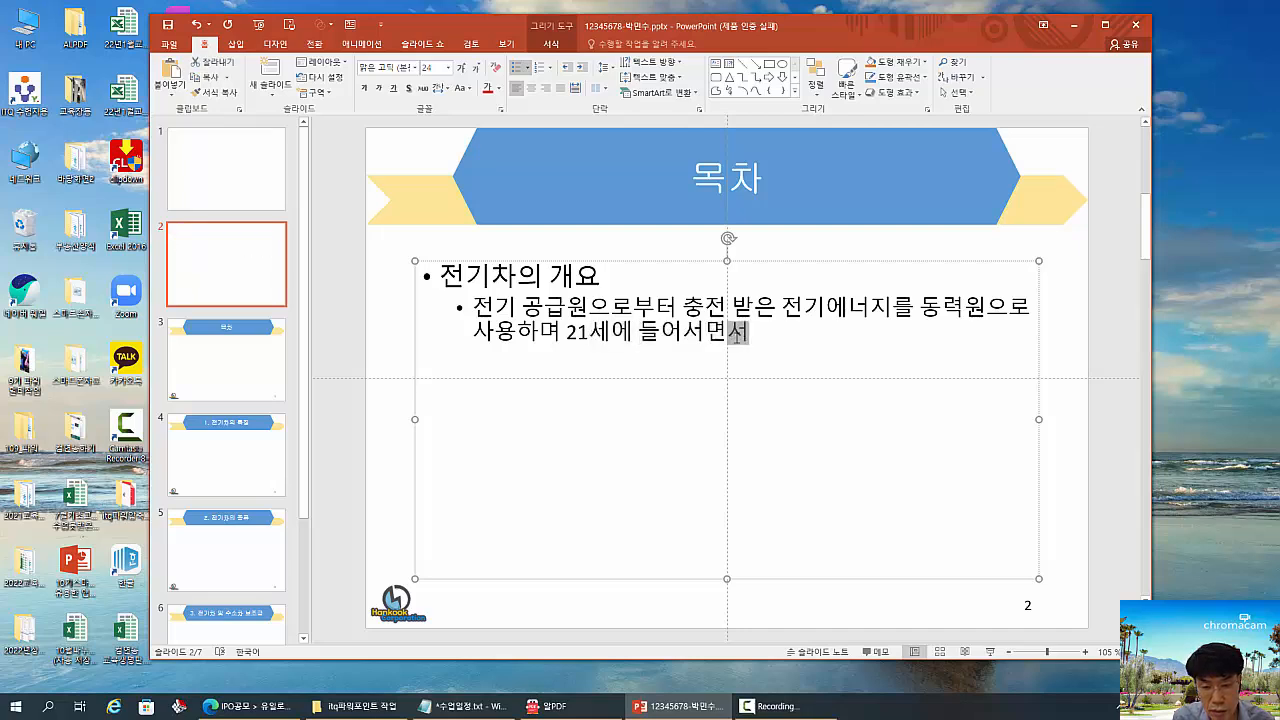
pyautogui.write(' 미래')
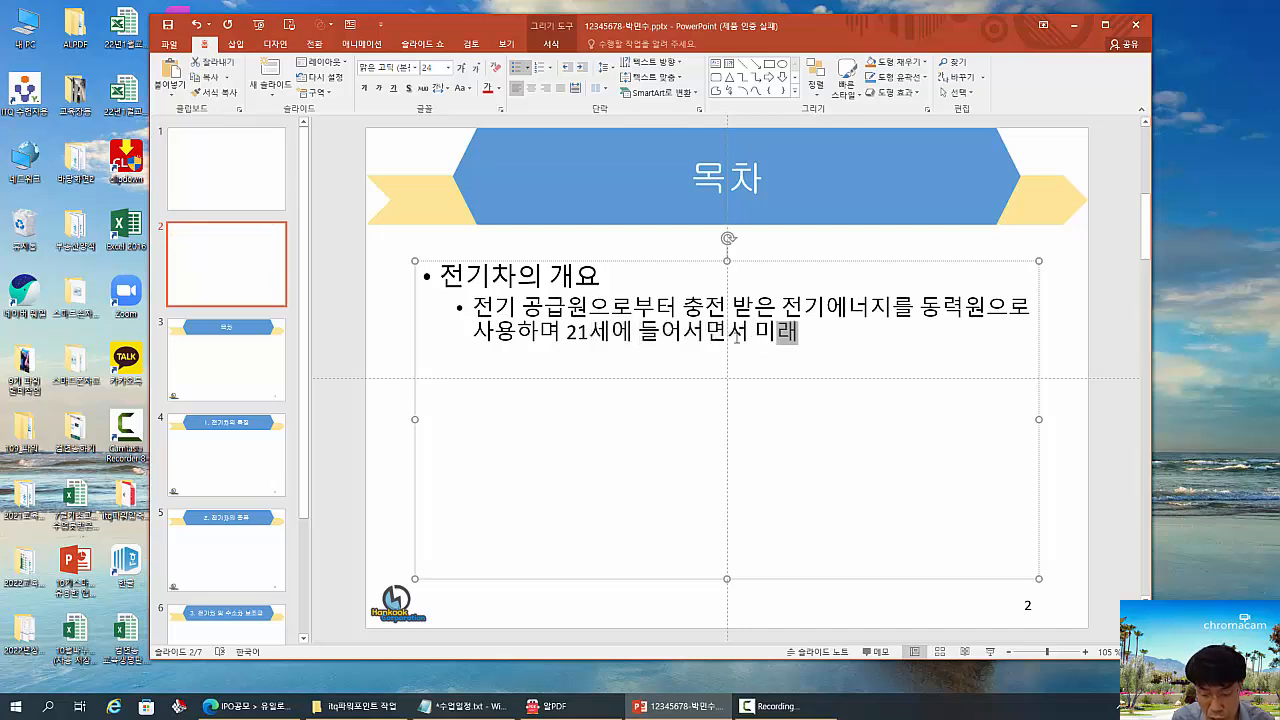
pyautogui.write('로 주목')
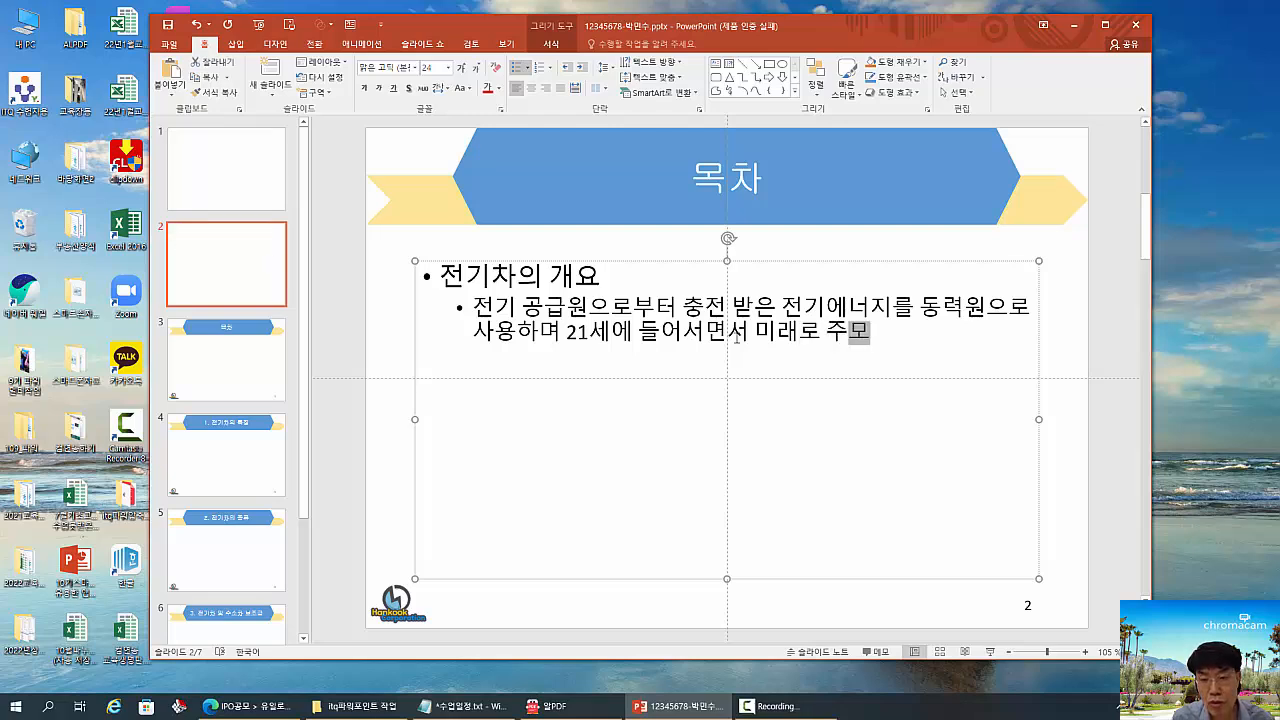
pyautogui.write(' 받고 이')
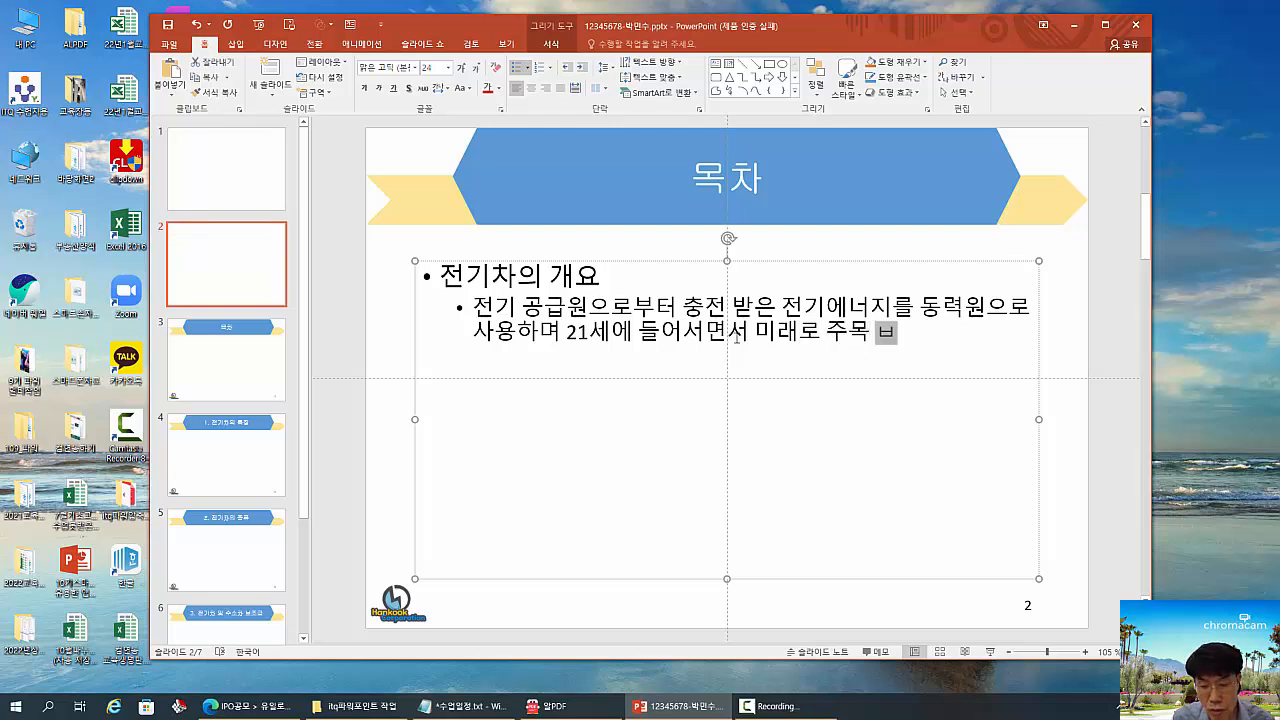
pyautogui.write('ㅆ음')
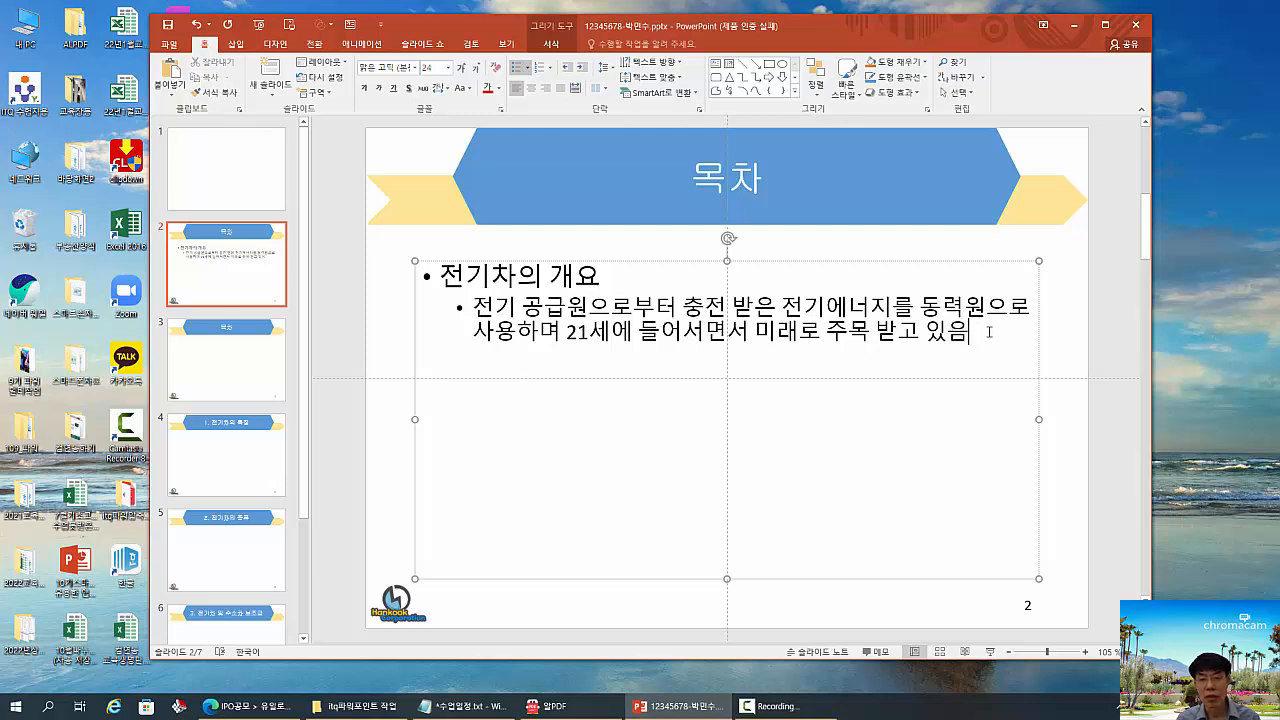
# - Below a blank line, add the second-level bullet "파워포인트에서 제공하는 입력틀을 이용하여 작업" and start another bullet after it
pyautogui.press('Return')
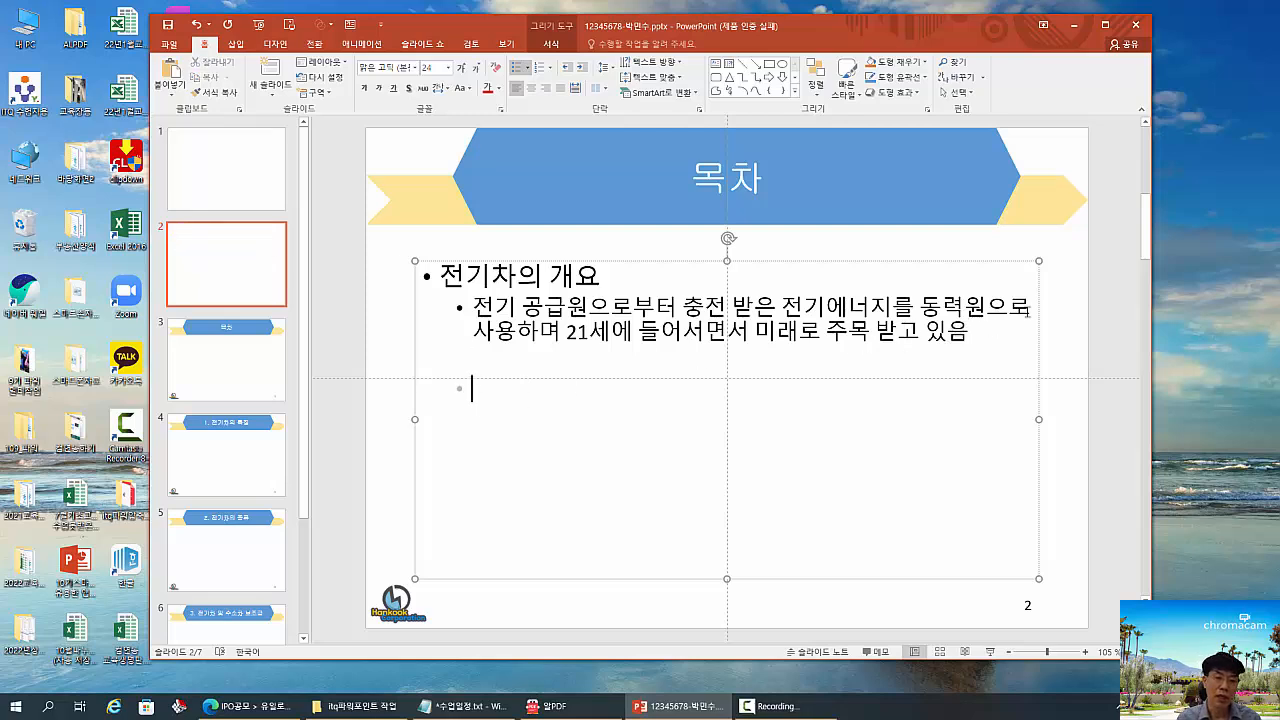
pyautogui.write('워')
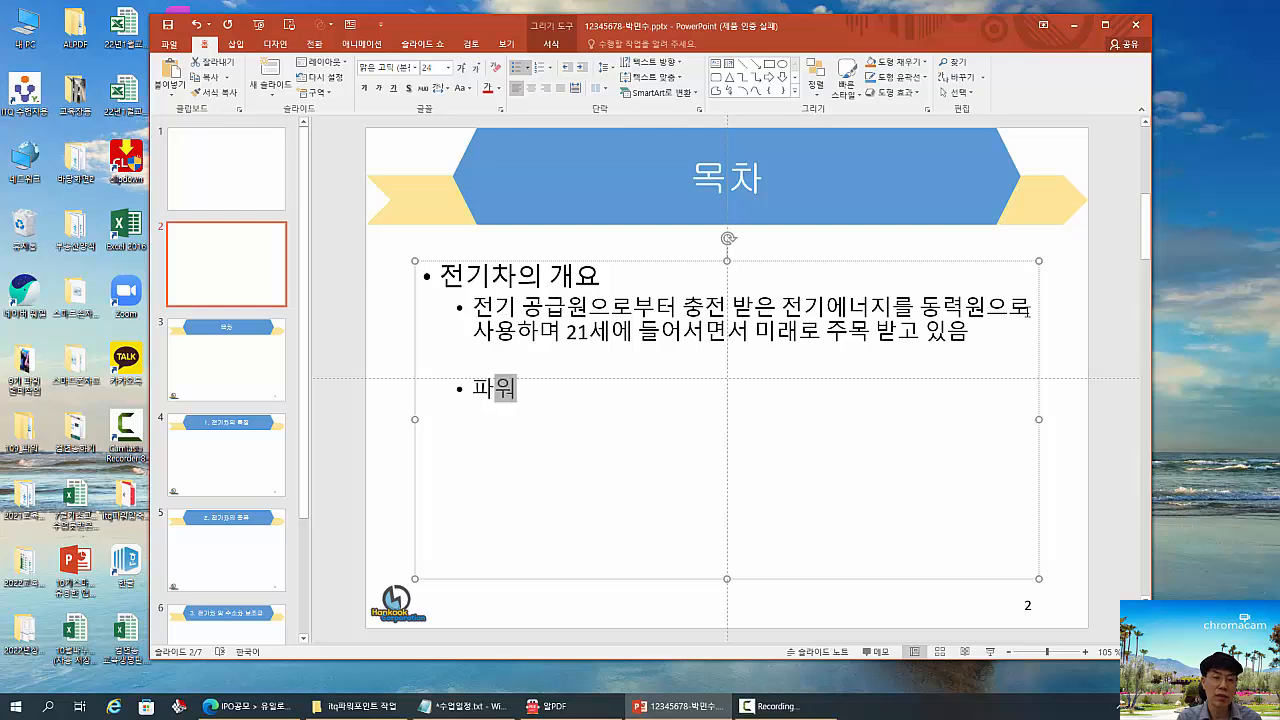
pyautogui.write('포인ㅌ트에서 제공')
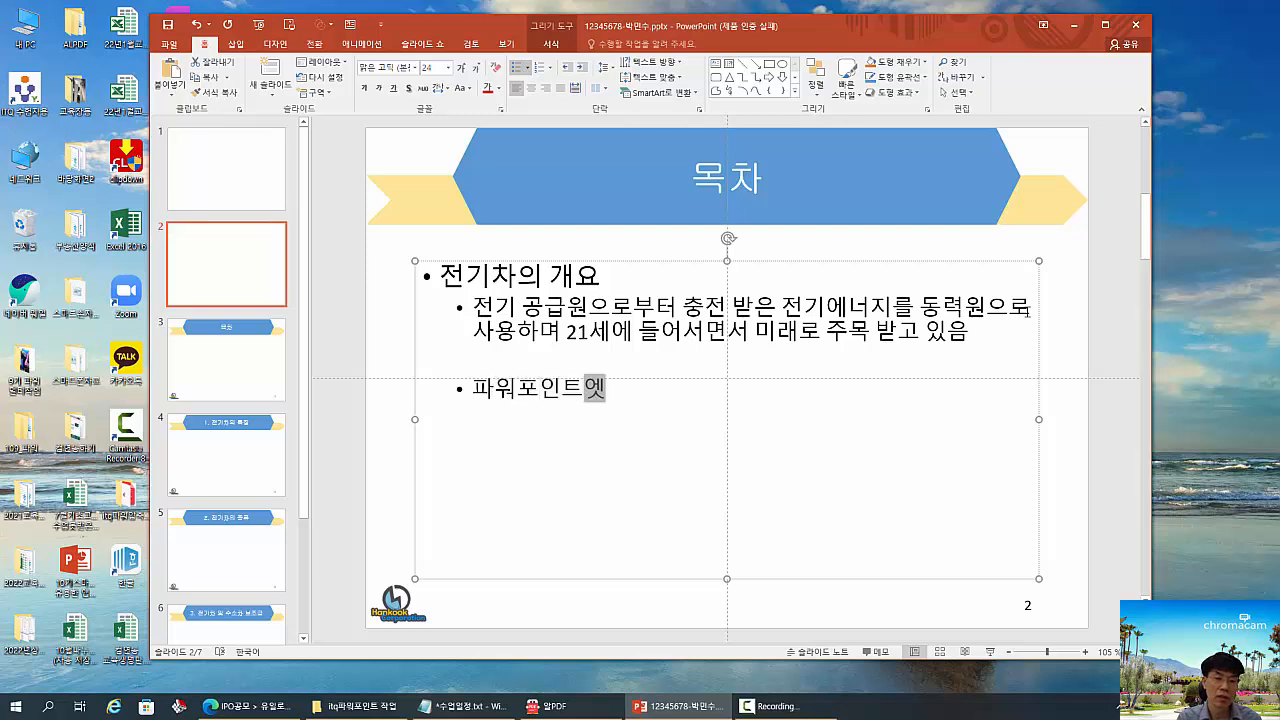
pyautogui.write('하는 입')
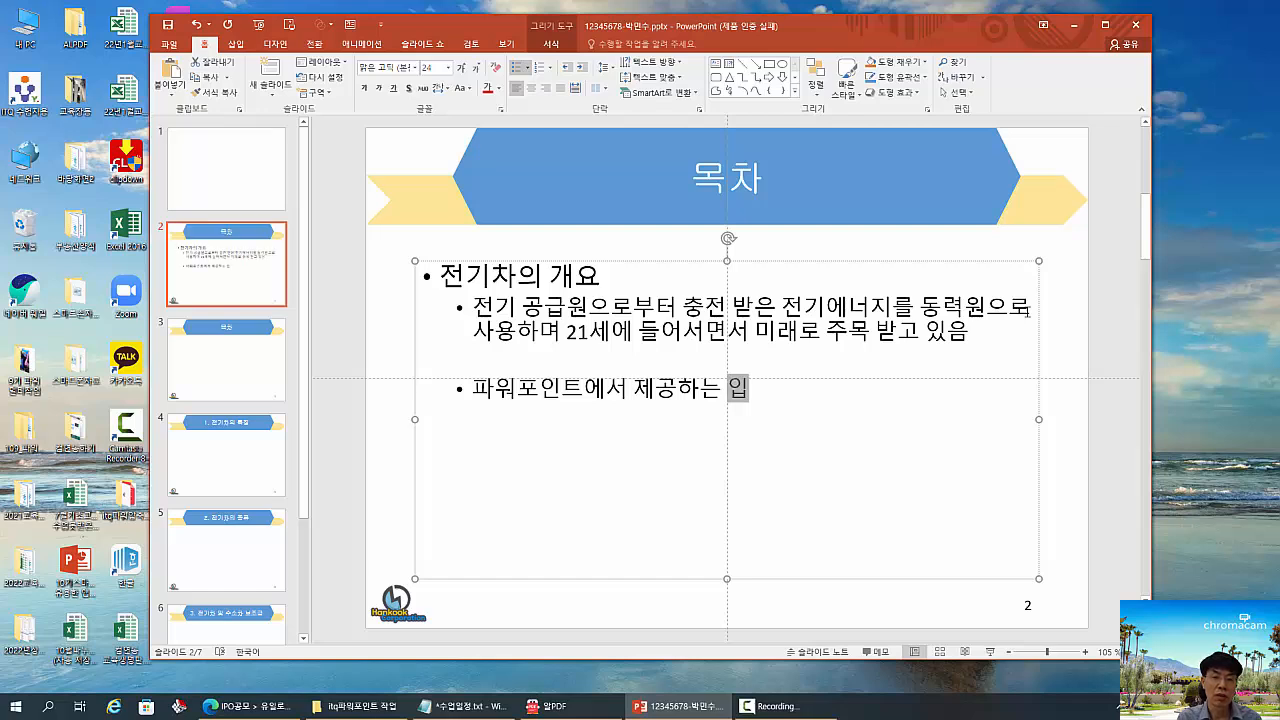
pyautogui.write('력')
pyautogui.write('틀을 이')
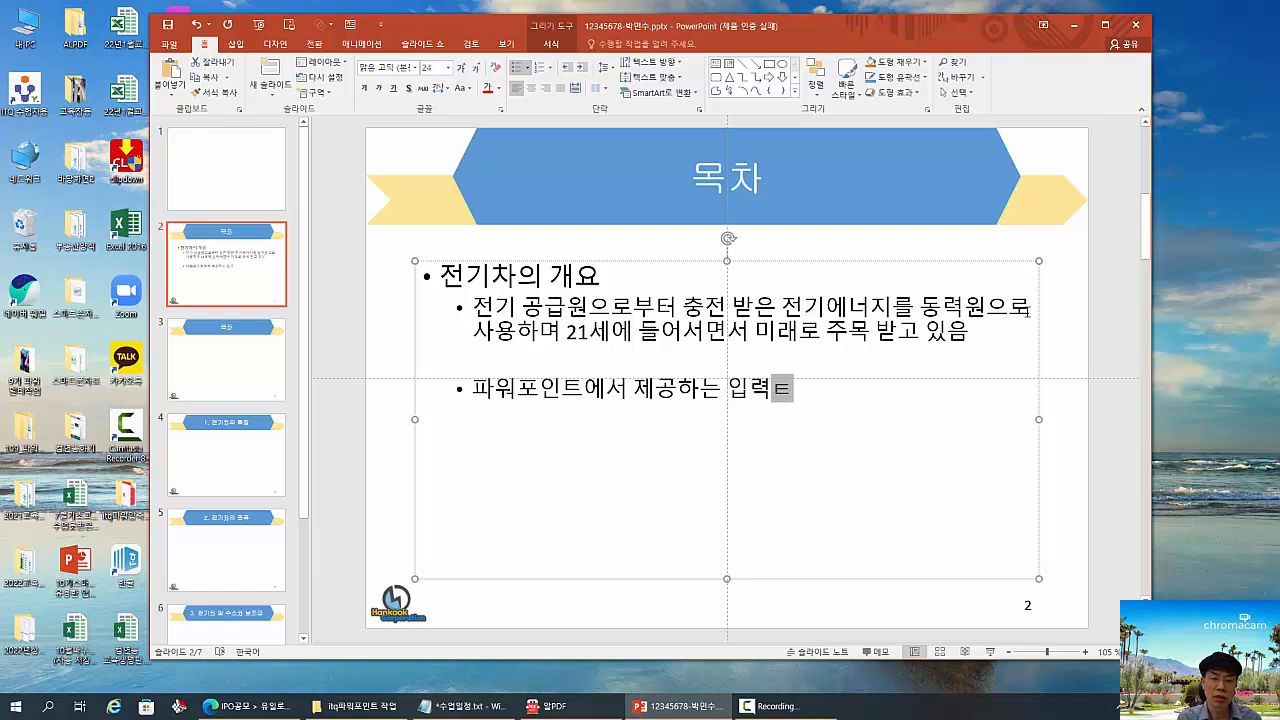
pyautogui.write('용')
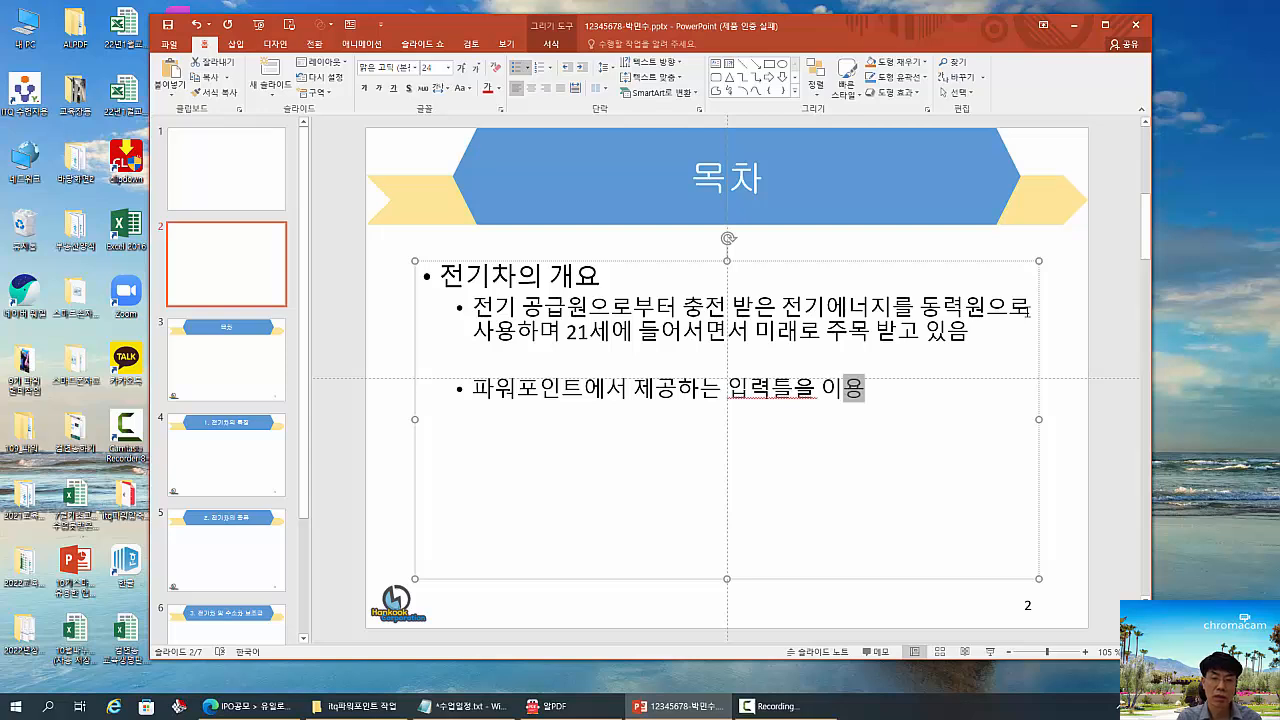
pyautogui.write('하여 재')
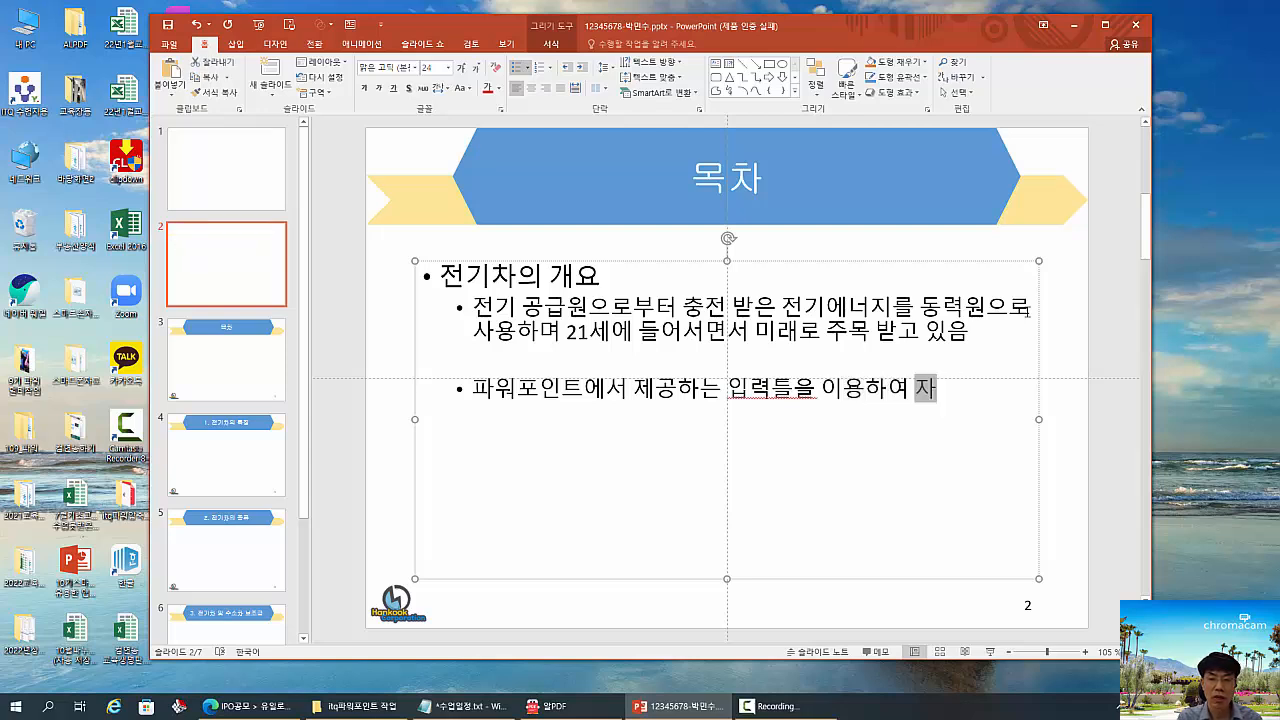
pyautogui.write('업')
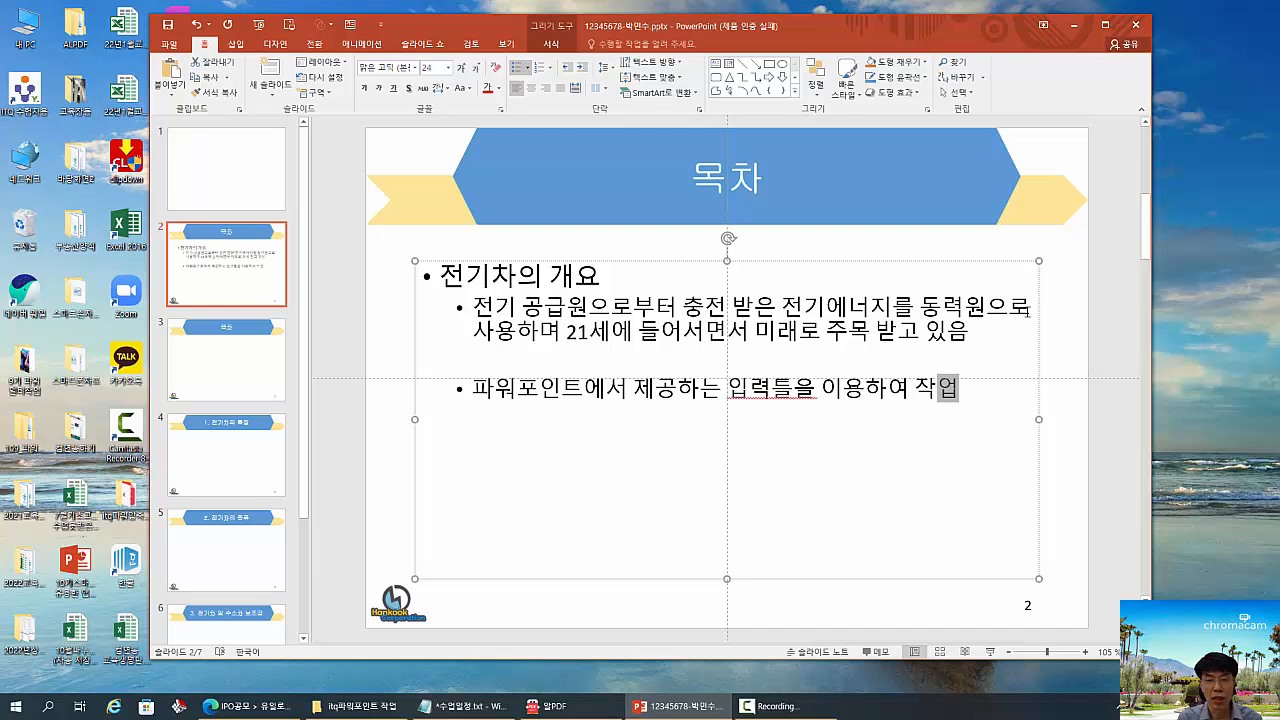
pyautogui.press('Return')
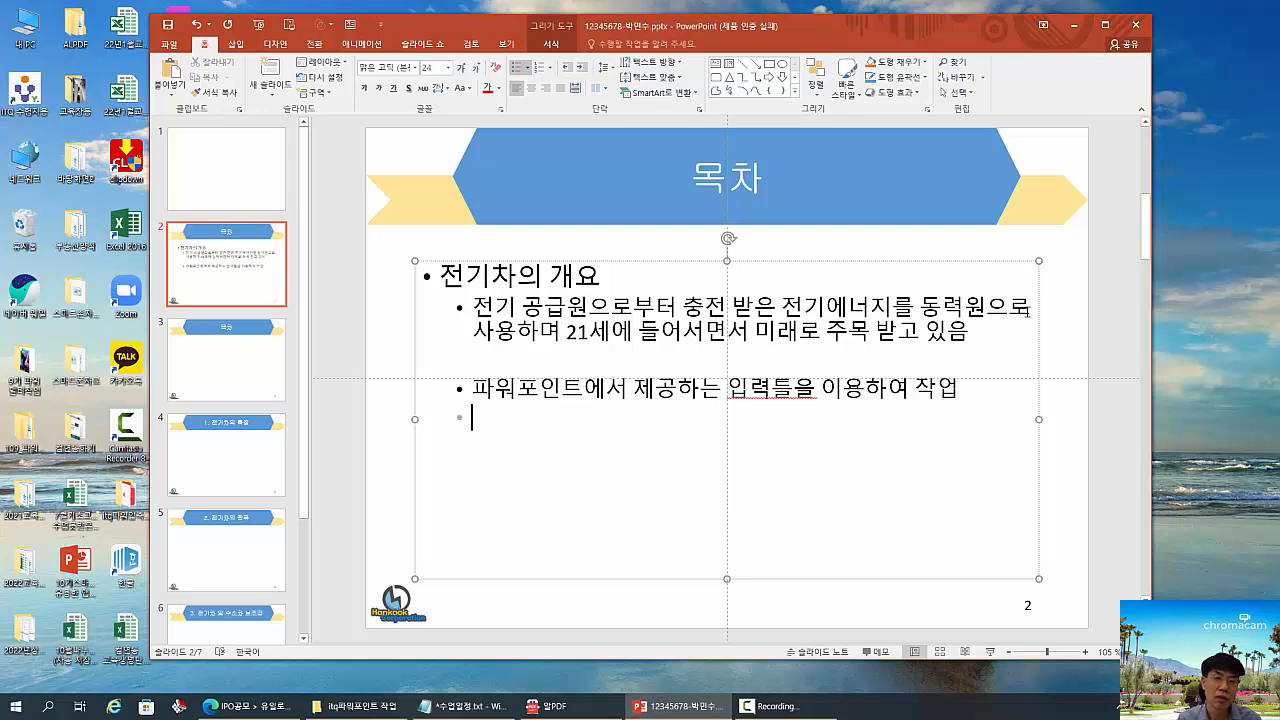
# - Examine where the horizontal and vertical text box commands are offered, both among the insert commands and among the drawing shapes
pyautogui.click(236, 45)
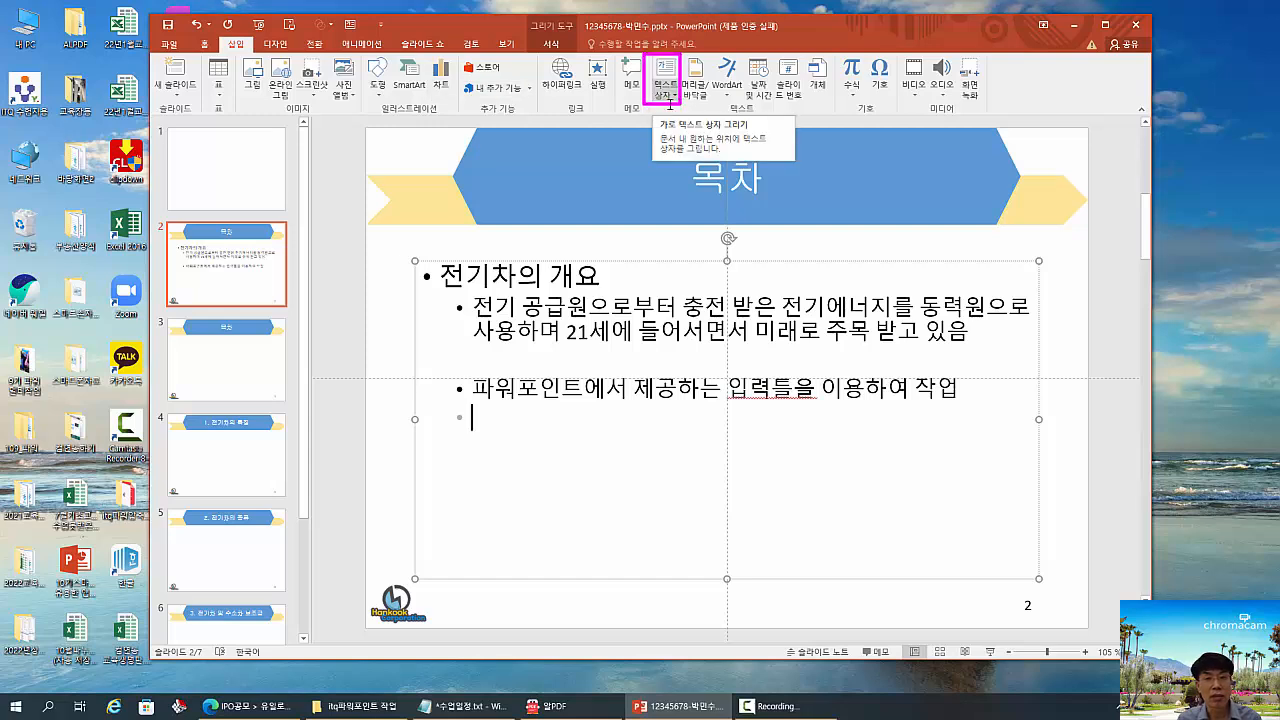
pyautogui.click(206, 45)
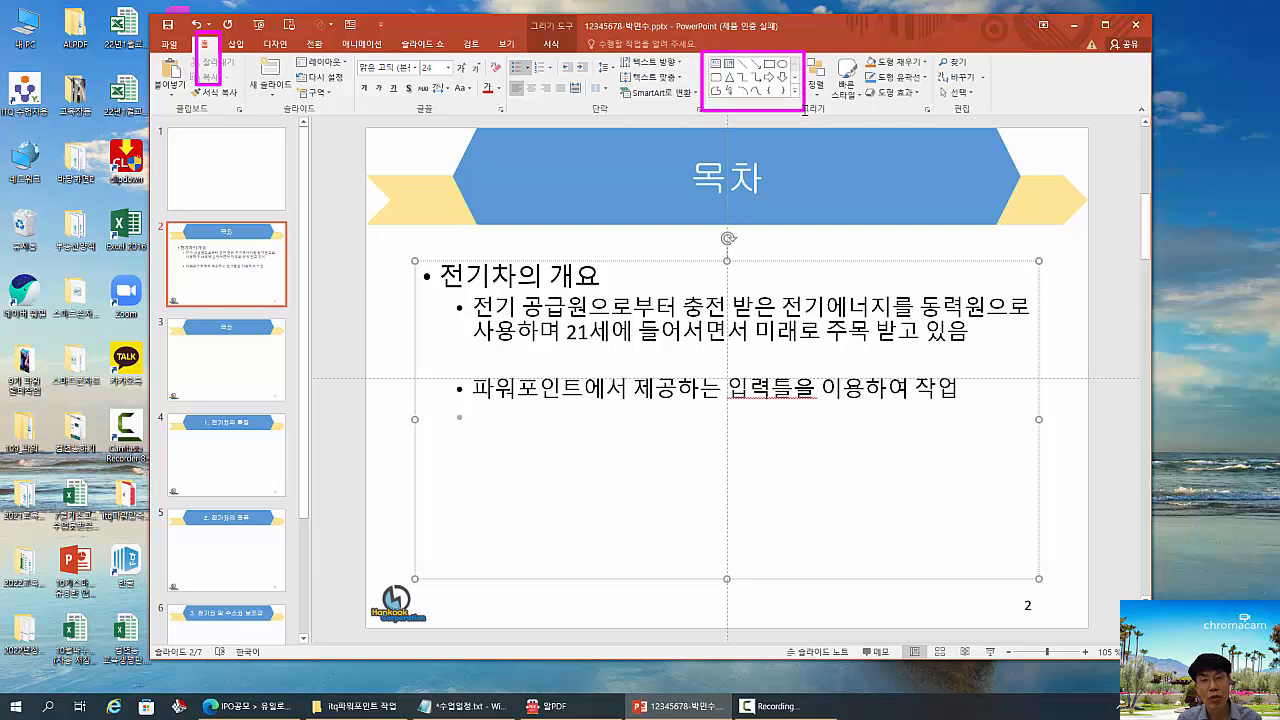
pyautogui.moveTo(705, 54); pyautogui.dragTo(743, 79)
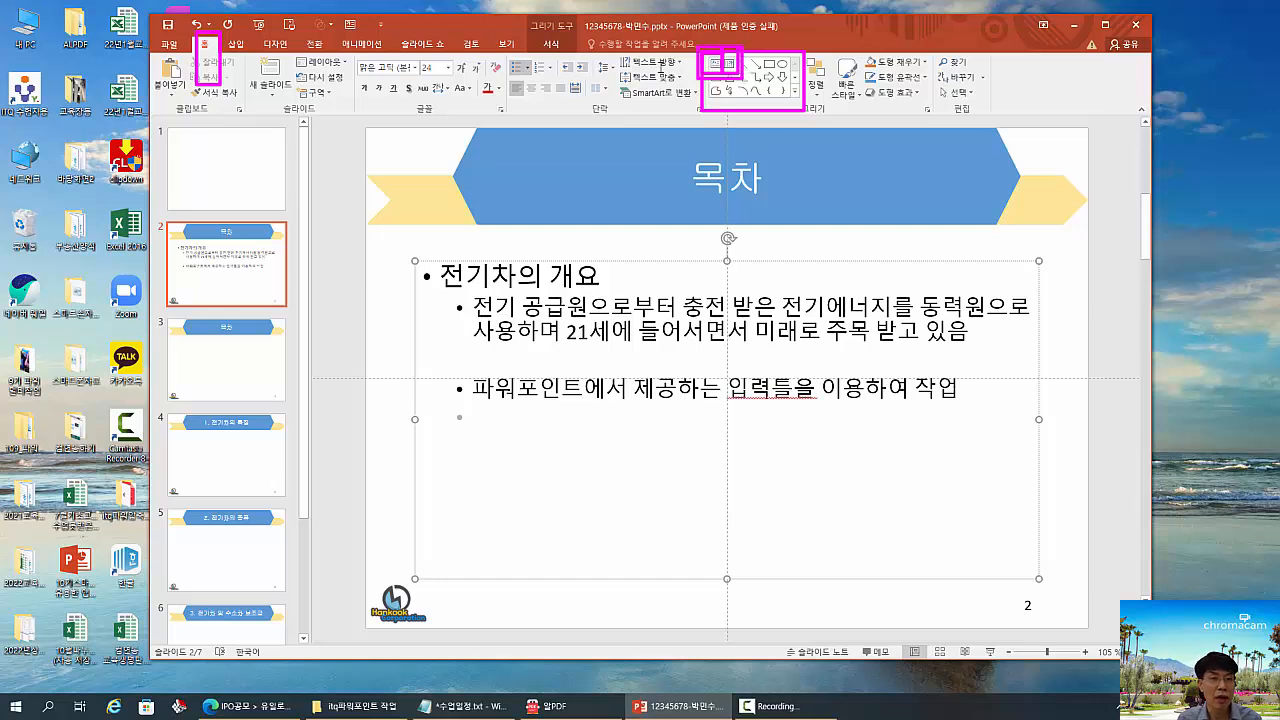
pyautogui.press('Escape')
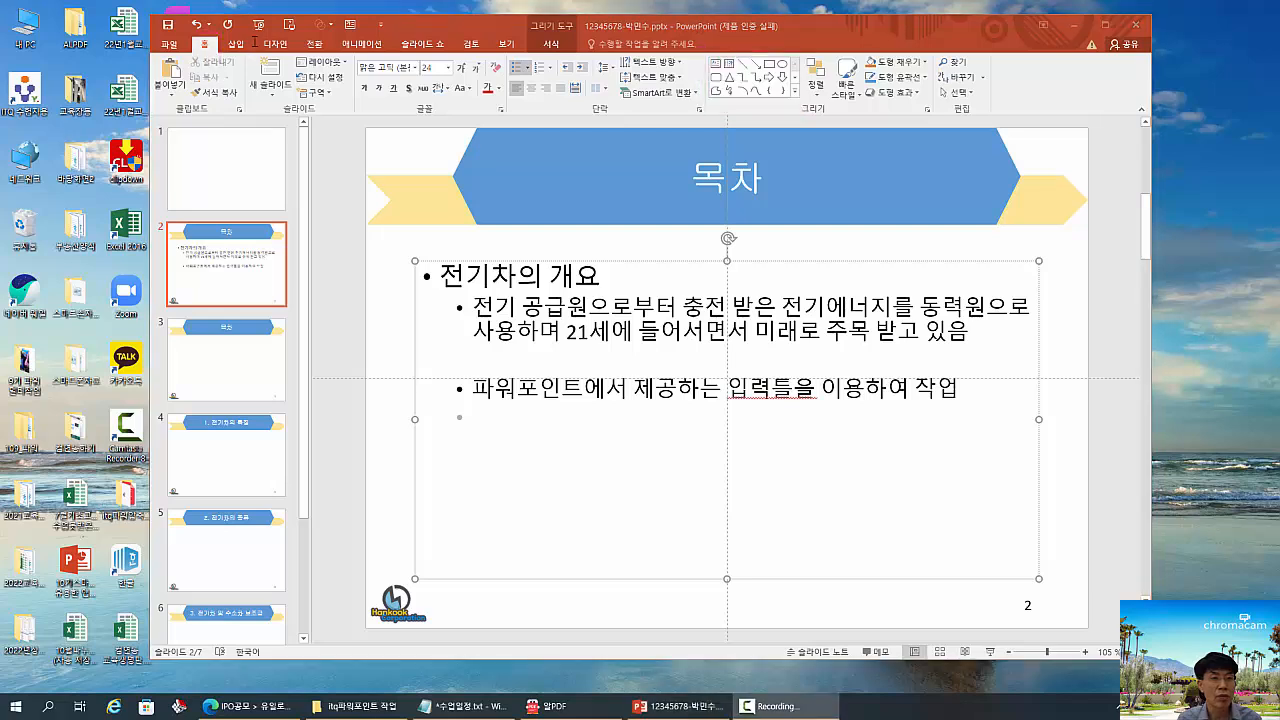
pyautogui.click(236, 44)
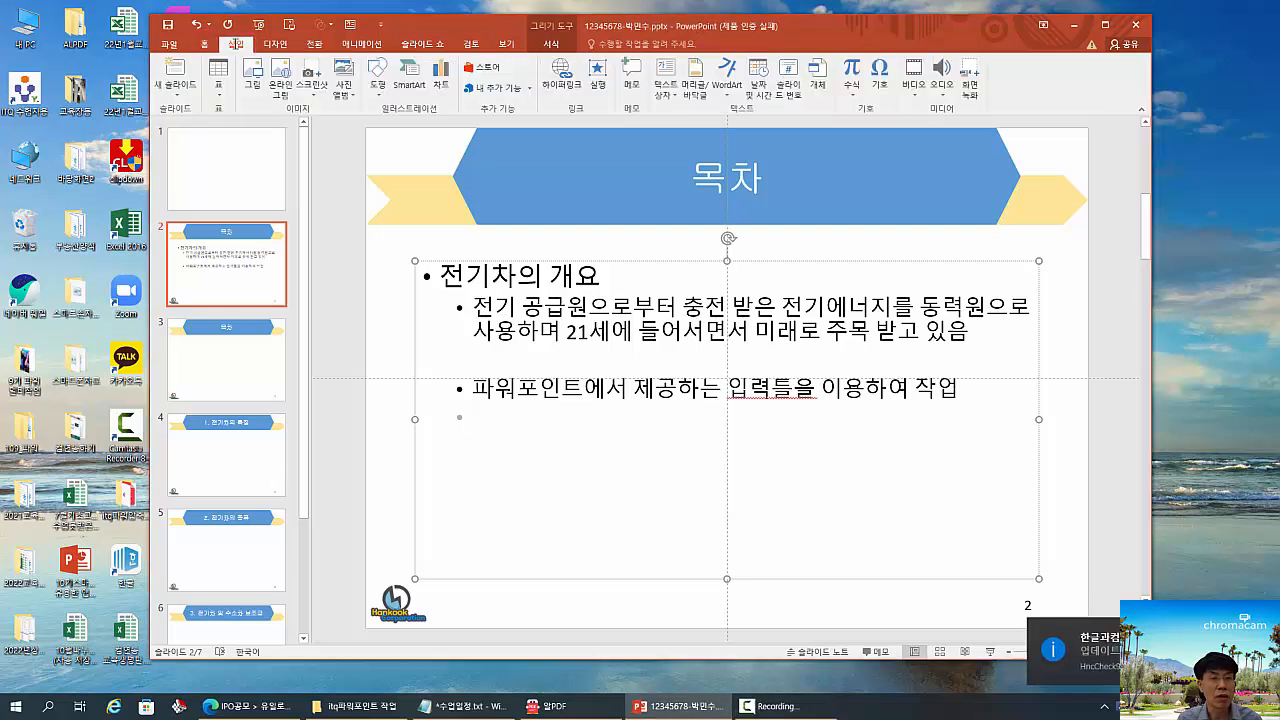
pyautogui.moveTo(206, 50)
pyautogui.mouseDown()
pyautogui.moveTo(396, 88)
pyautogui.moveTo(396, 99)
pyautogui.mouseUp()
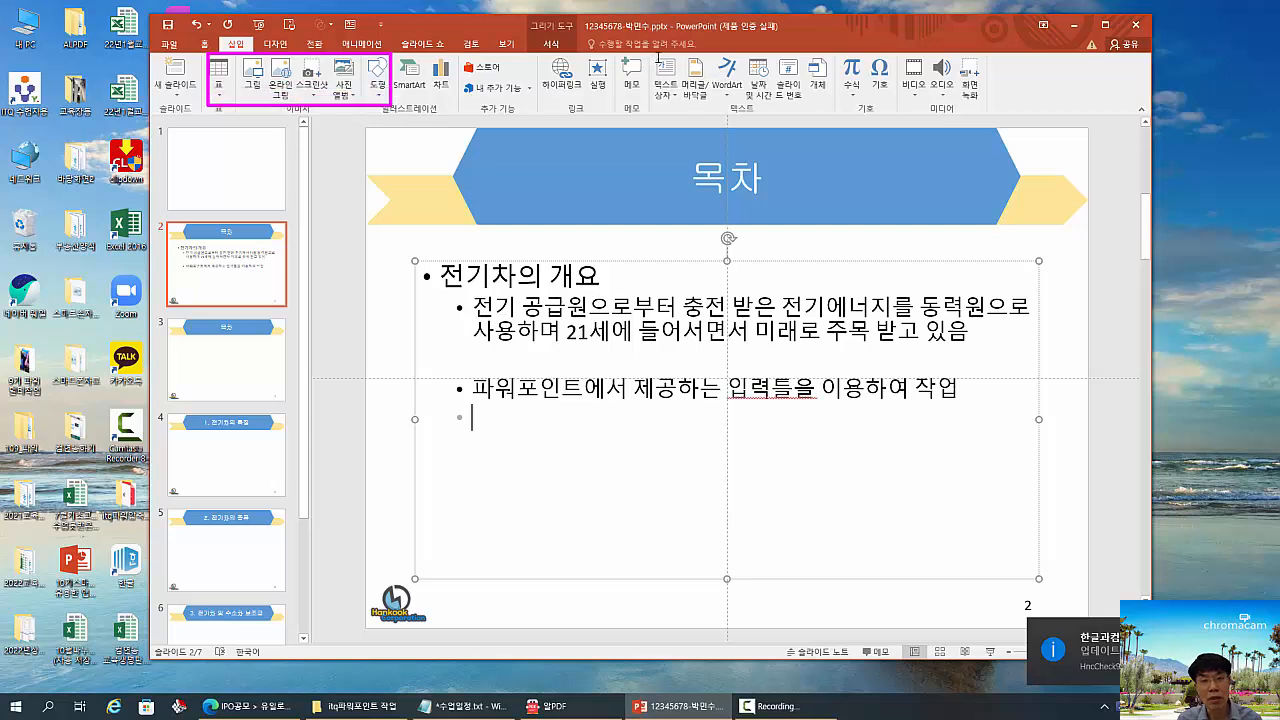
pyautogui.moveTo(650, 54); pyautogui.dragTo(686, 107)
pyautogui.press('Escape')
pyautogui.click(675, 95)
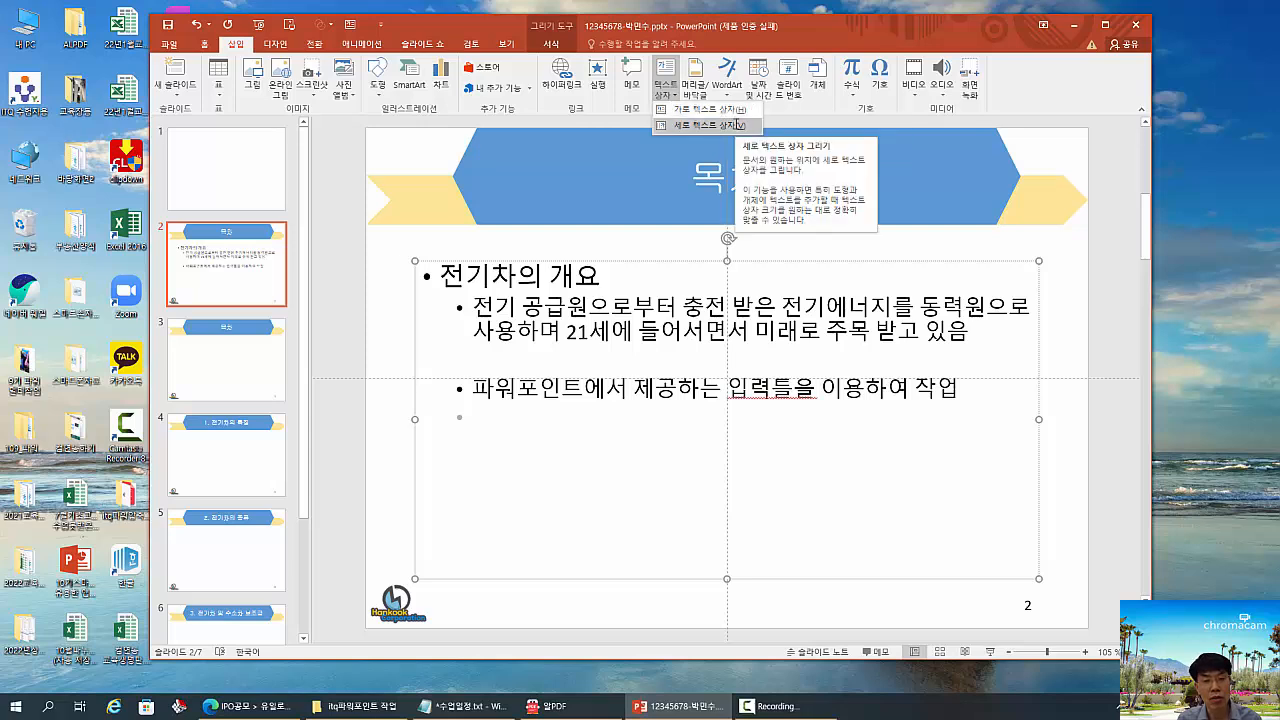
pyautogui.click(791, 337)
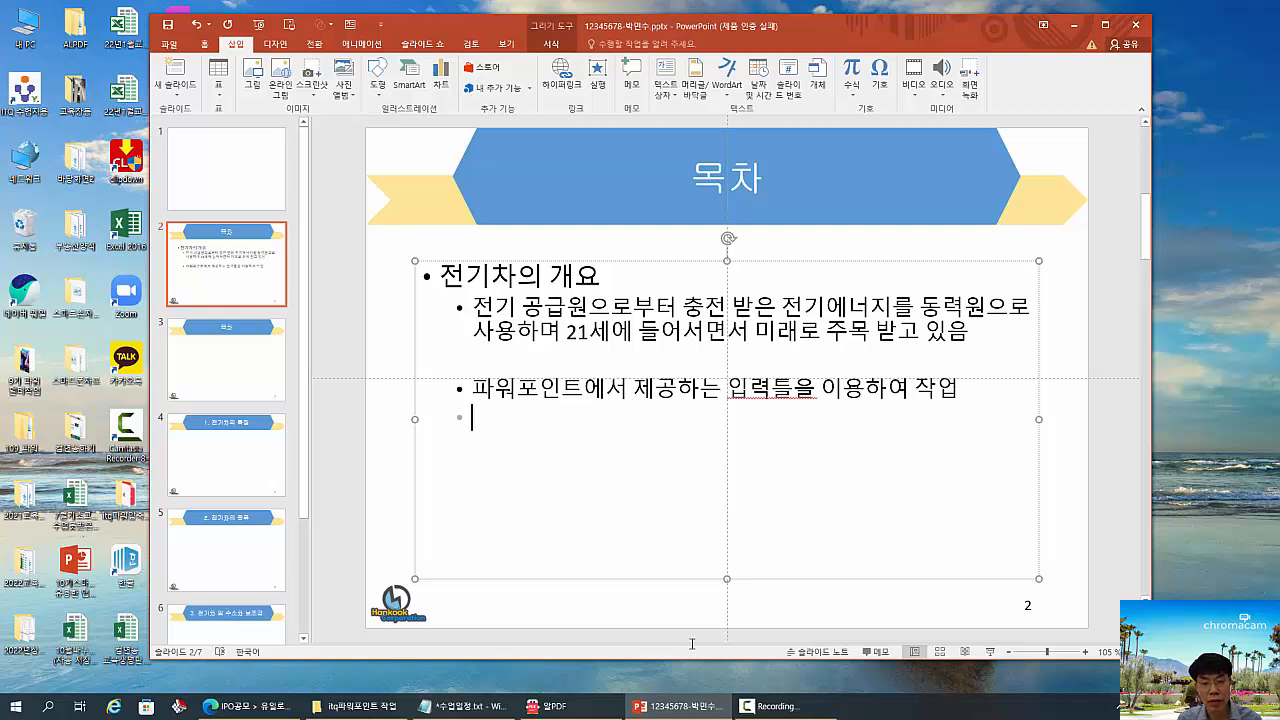
# - Shorten the content placeholder on slide 2 to end just below its bullets and place a horizontal text box beneath it
pyautogui.moveTo(728, 580); pyautogui.dragTo(737, 454)
pyautogui.click(489, 503)
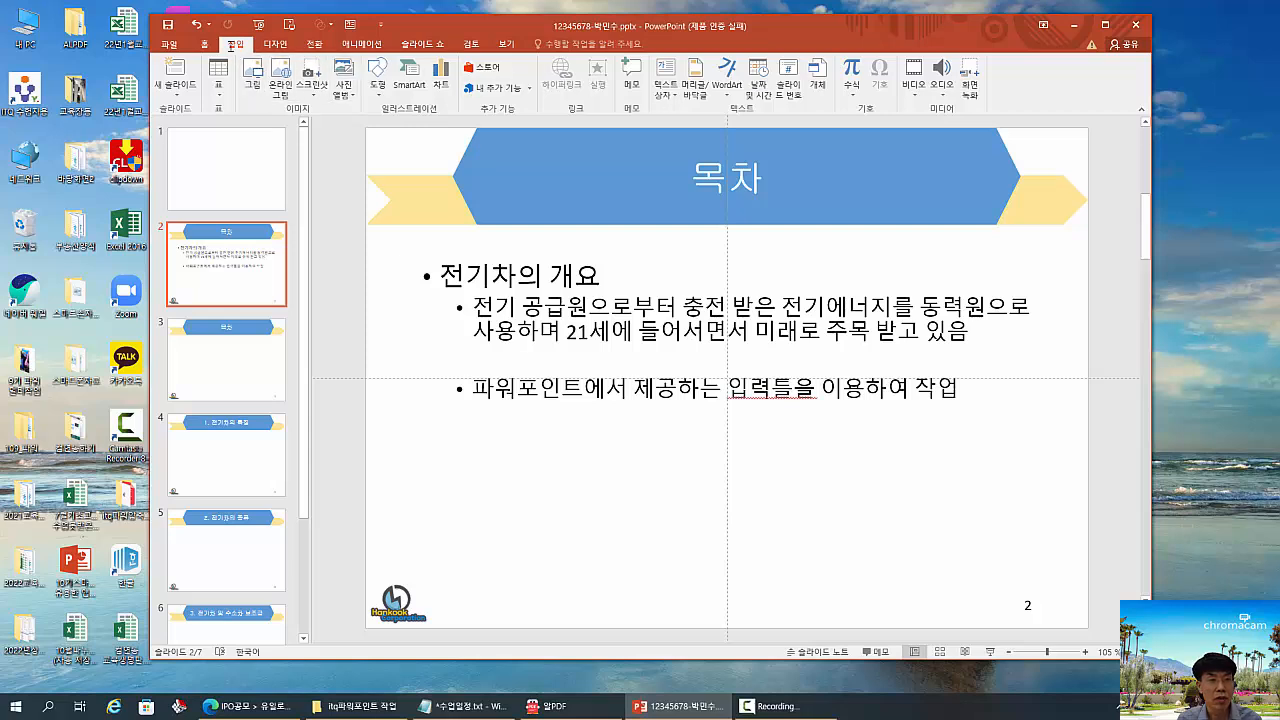
pyautogui.click(207, 44)
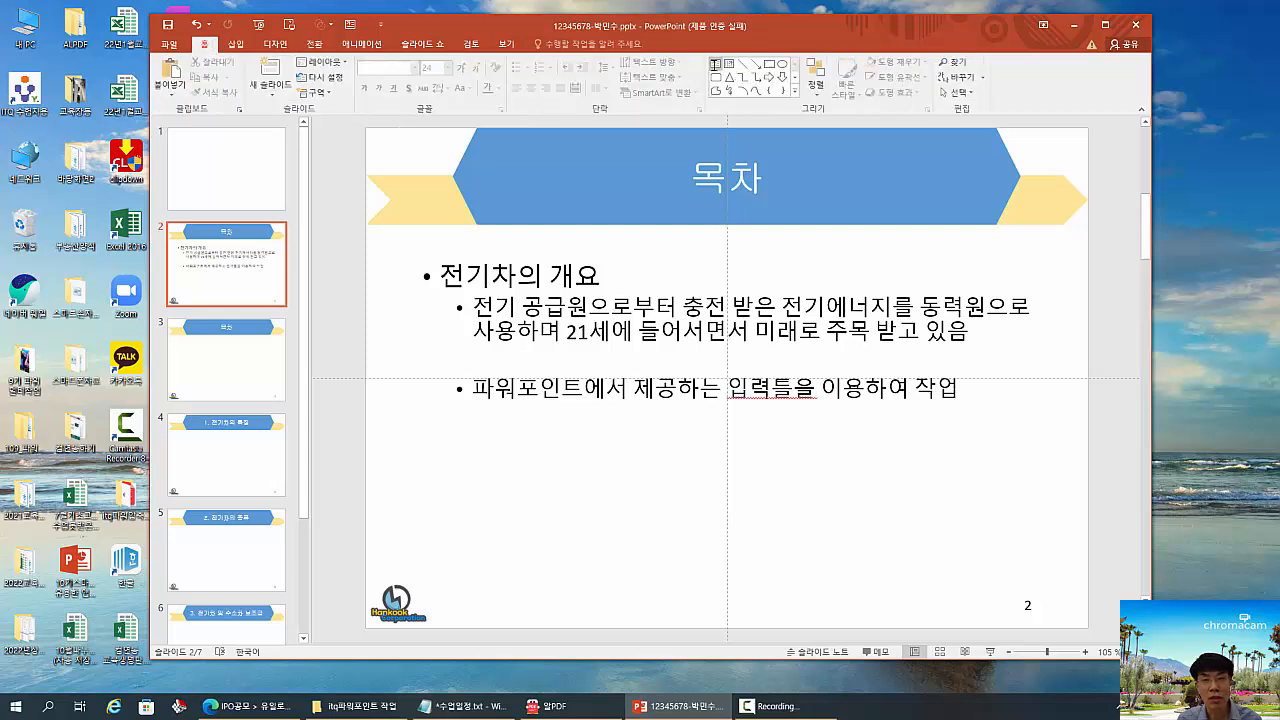
pyautogui.click(716, 63)
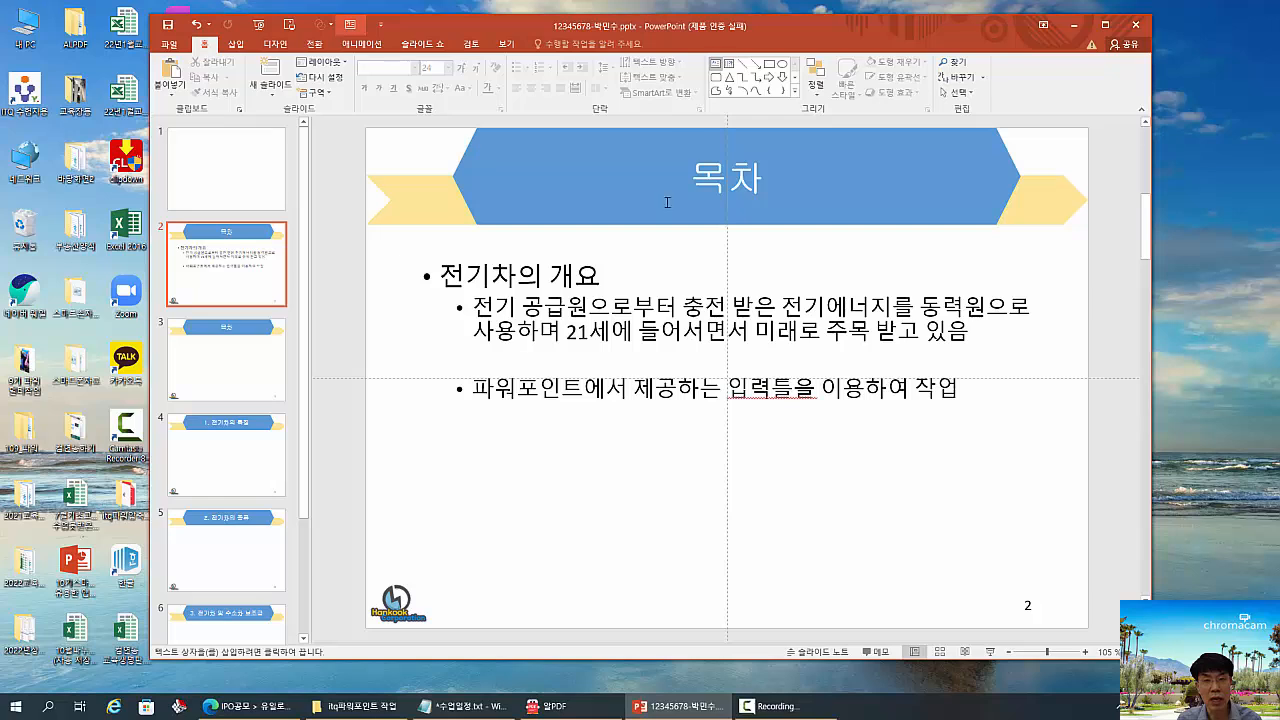
pyautogui.click(459, 450)
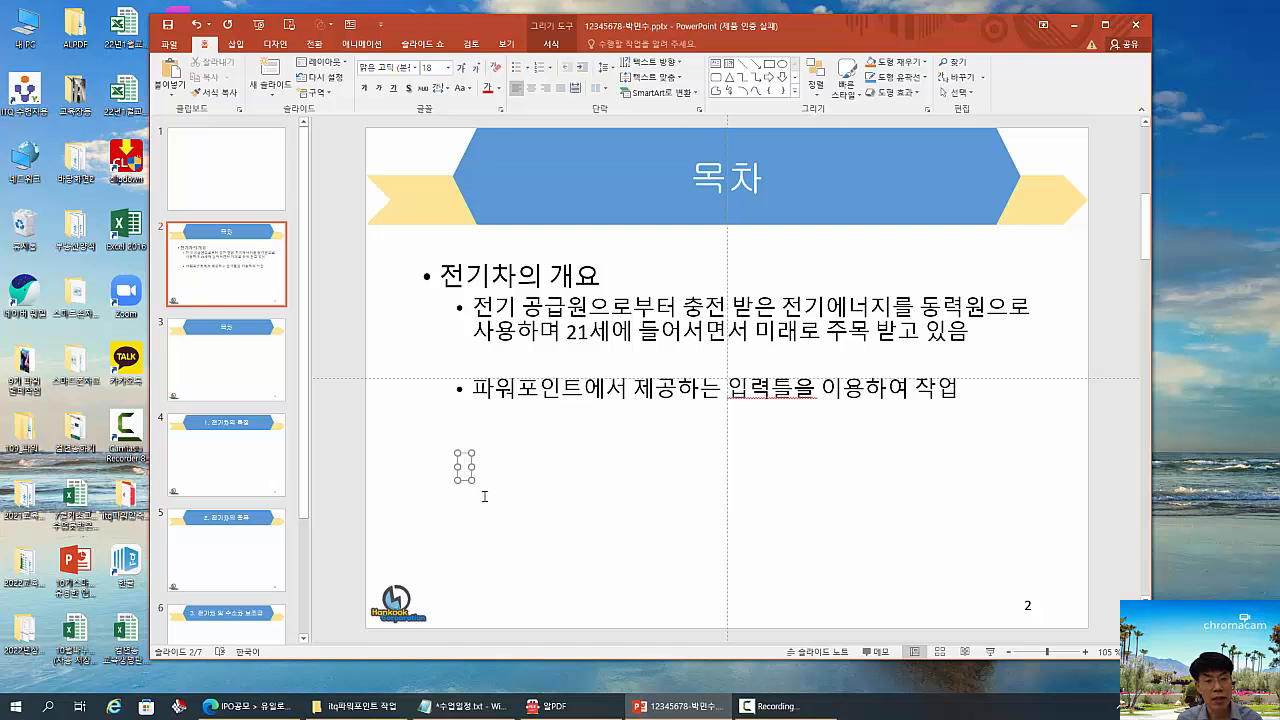
# - Enter "전기 공급원으로 충전 받은" in the new text box below the bullets and finish editing it
pyautogui.write('저')
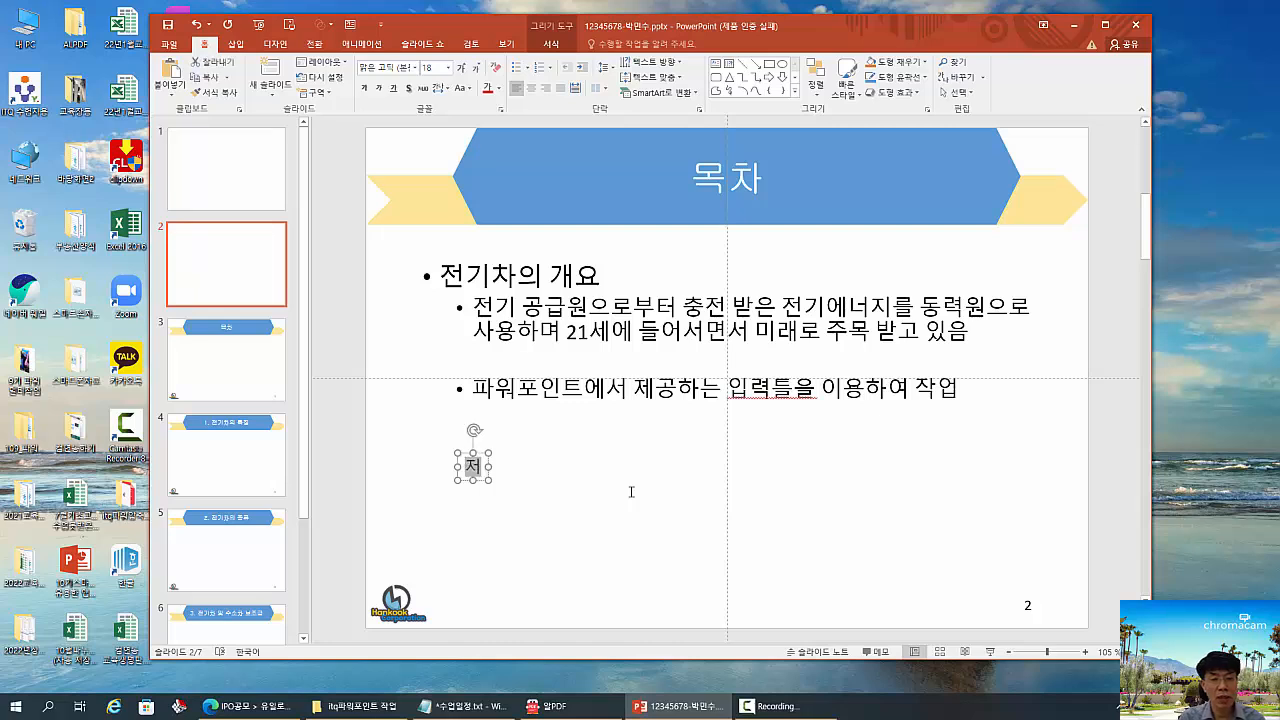
pyautogui.write('ㄴ기 공ㄱ')
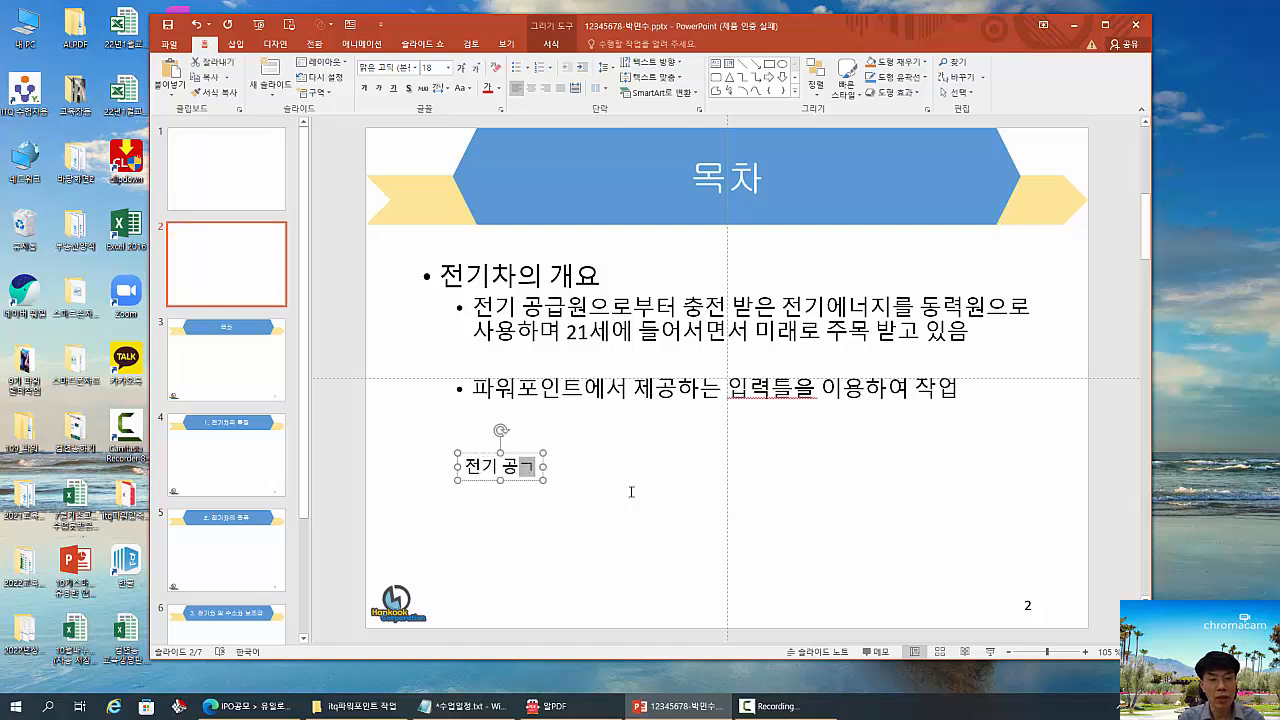
pyautogui.write('급원으로')
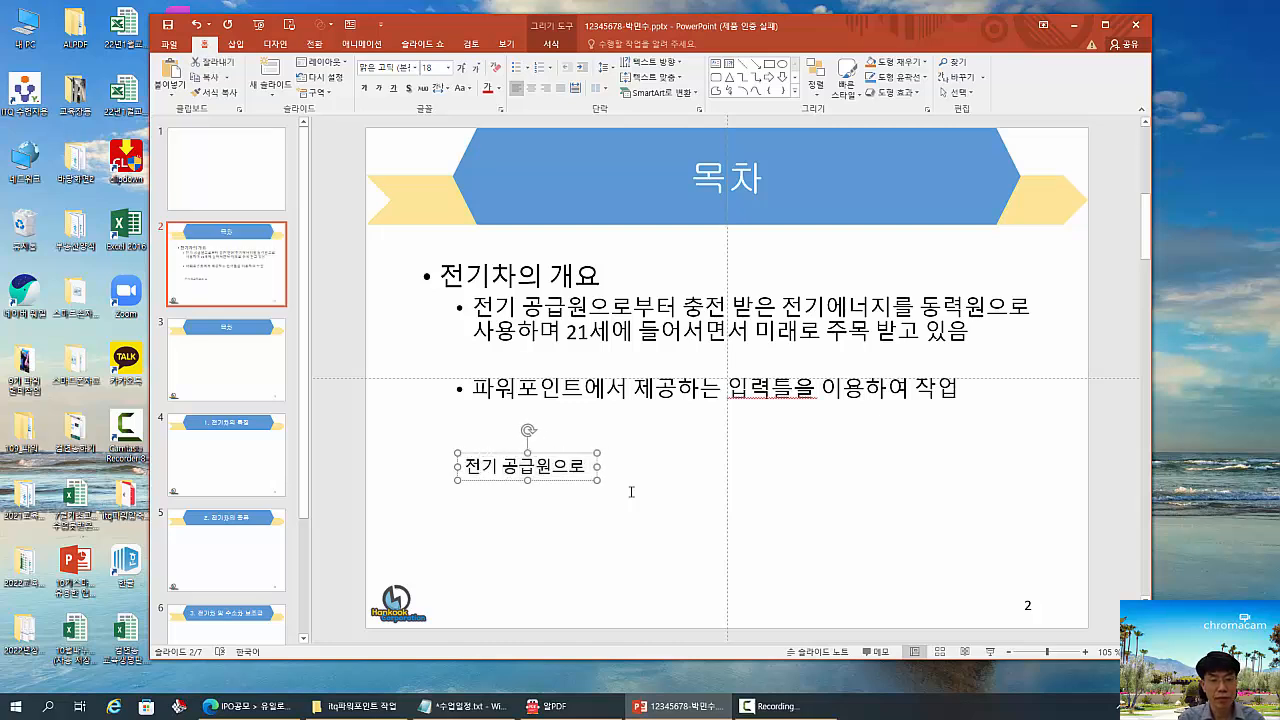
pyautogui.write(' 충')
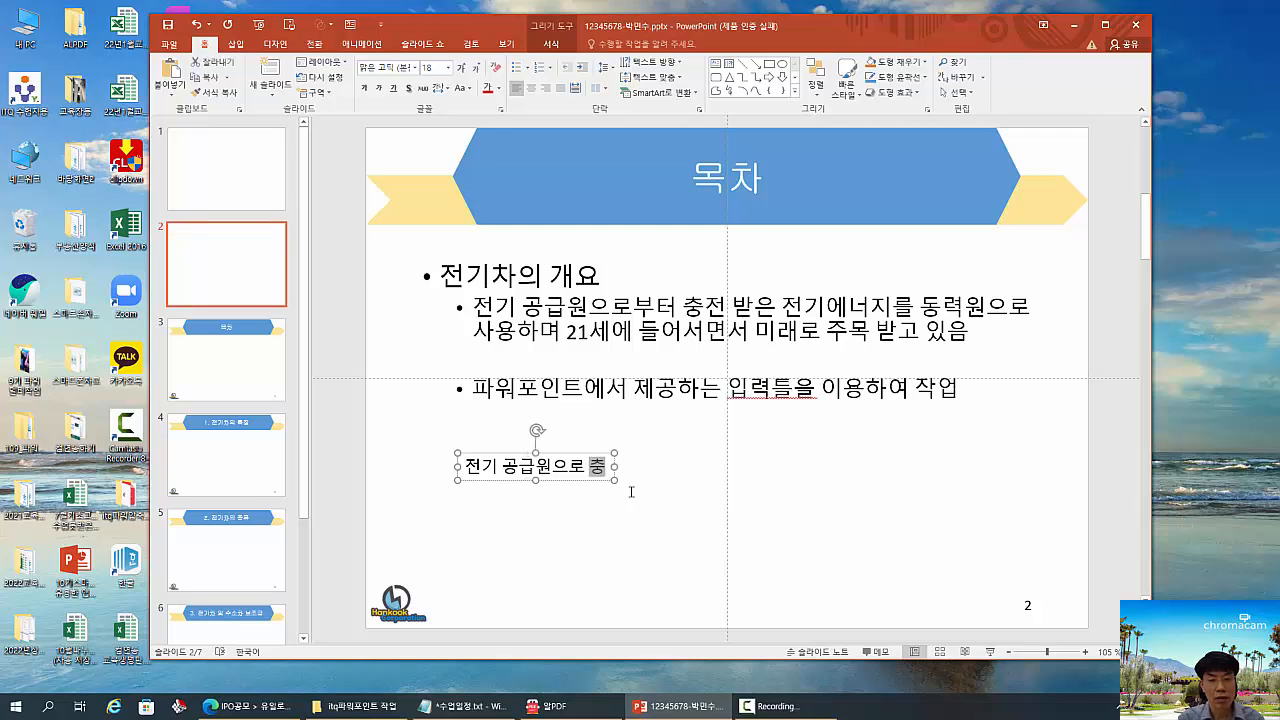
pyautogui.write('전 받은')
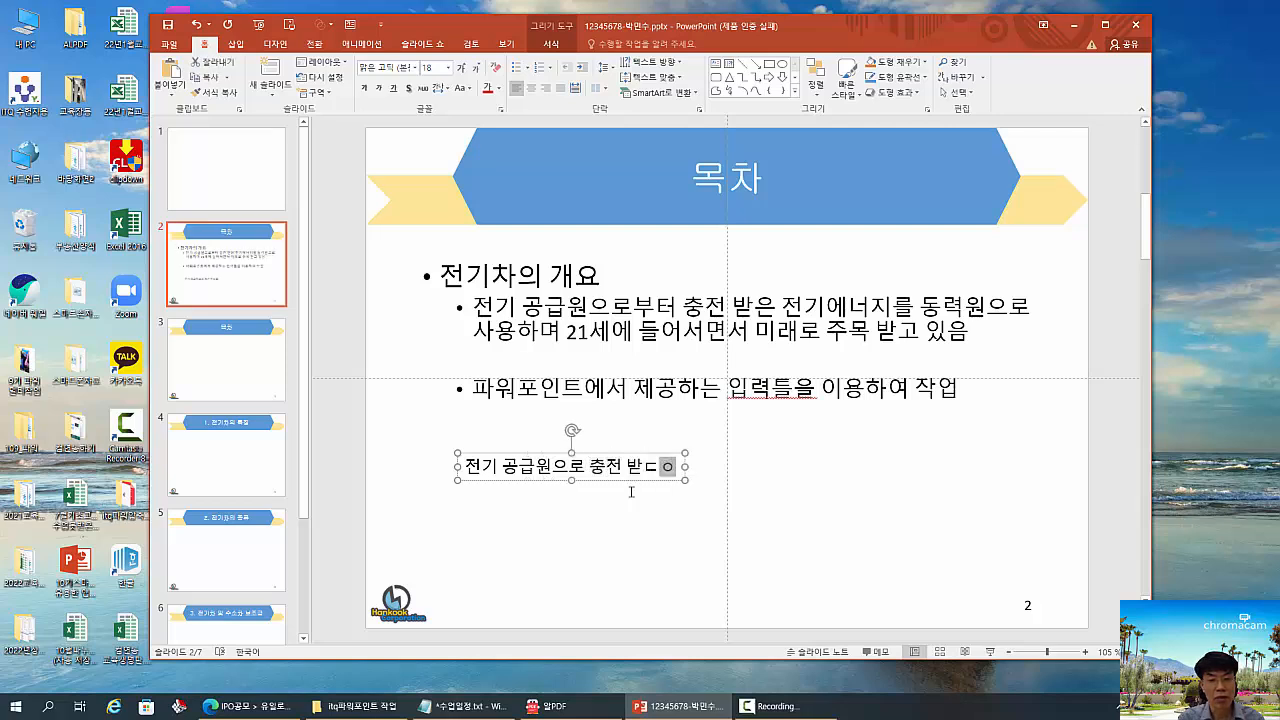
pyautogui.press('BackSpace')
pyautogui.press('BackSpace')
pyautogui.write('ㄴ')
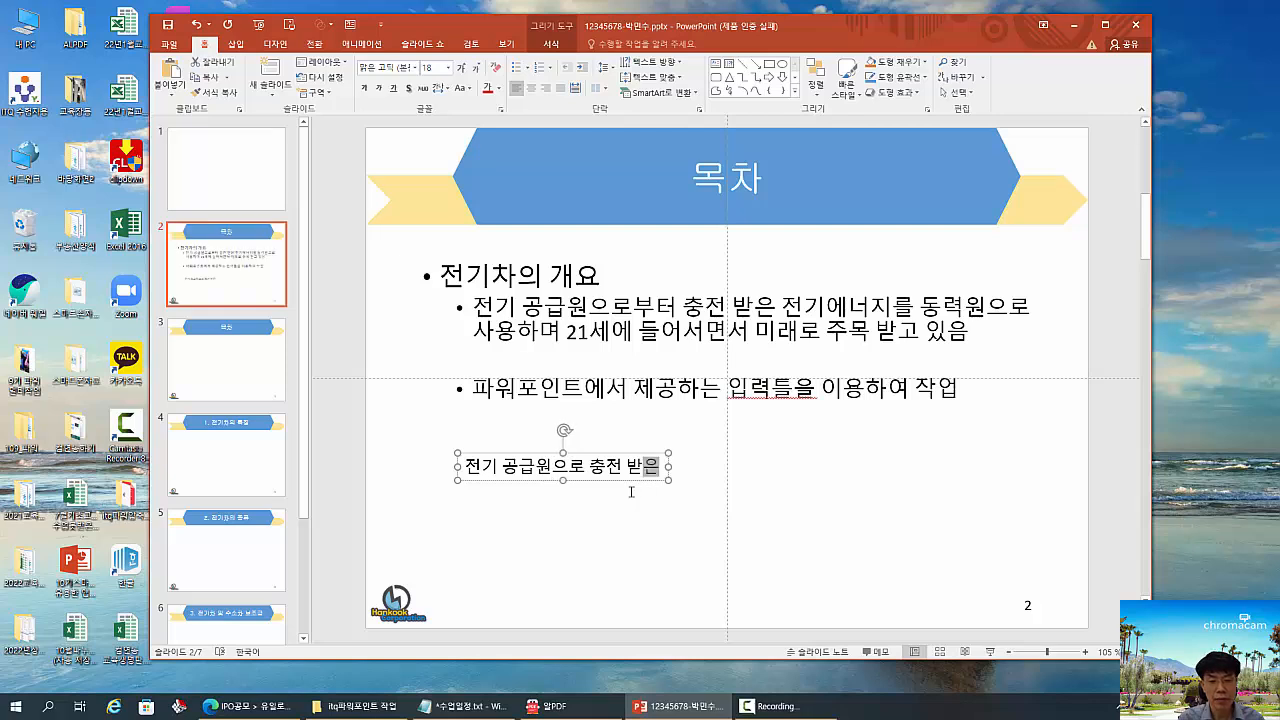
pyautogui.click(777, 489)
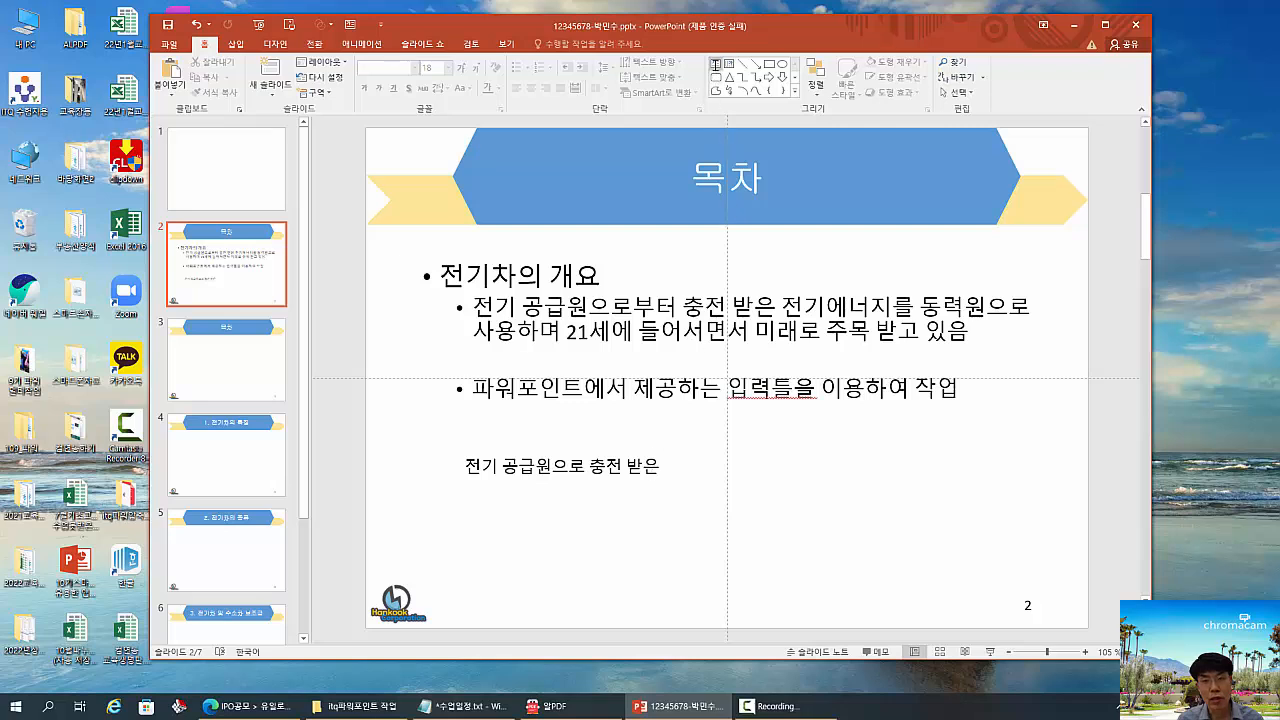
# - Draw a wide horizontal text box beneath the first one and enter "전기 공급원으로 부터 충전 받은 전기에너지를 동력우" in it
pyautogui.click(716, 63)
pyautogui.moveTo(461, 500); pyautogui.dragTo(838, 535)
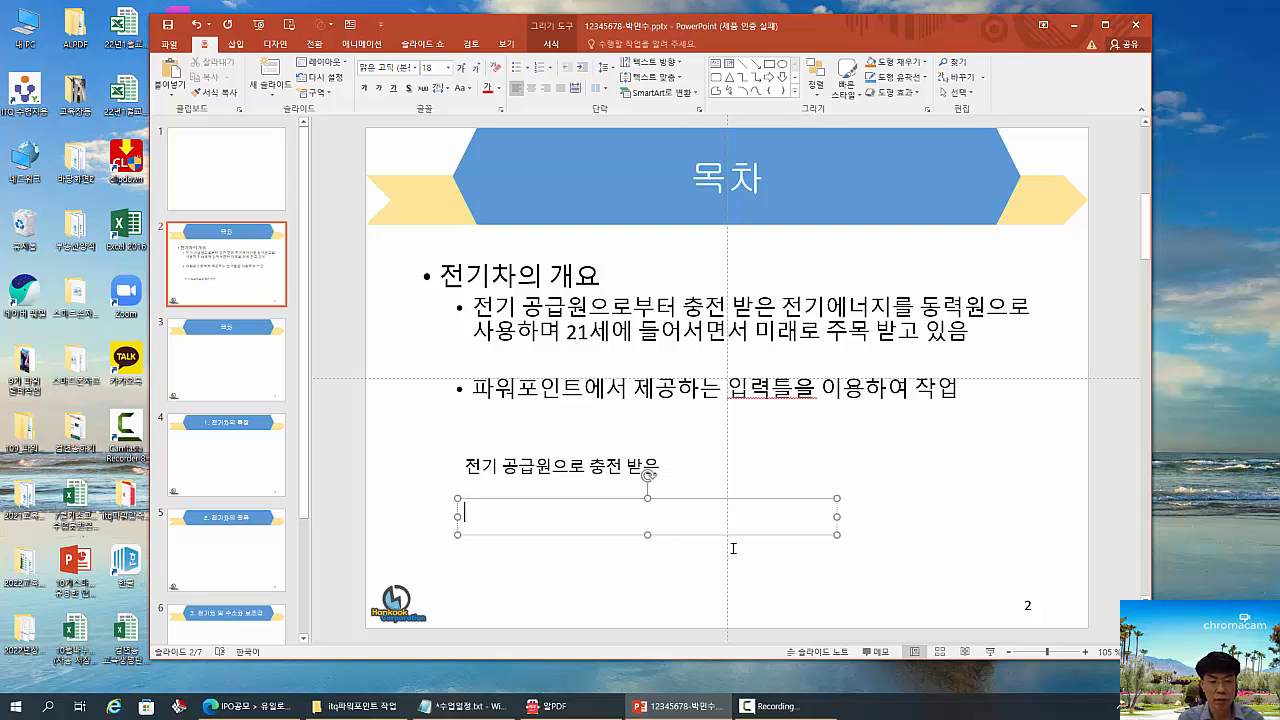
pyautogui.write('전')
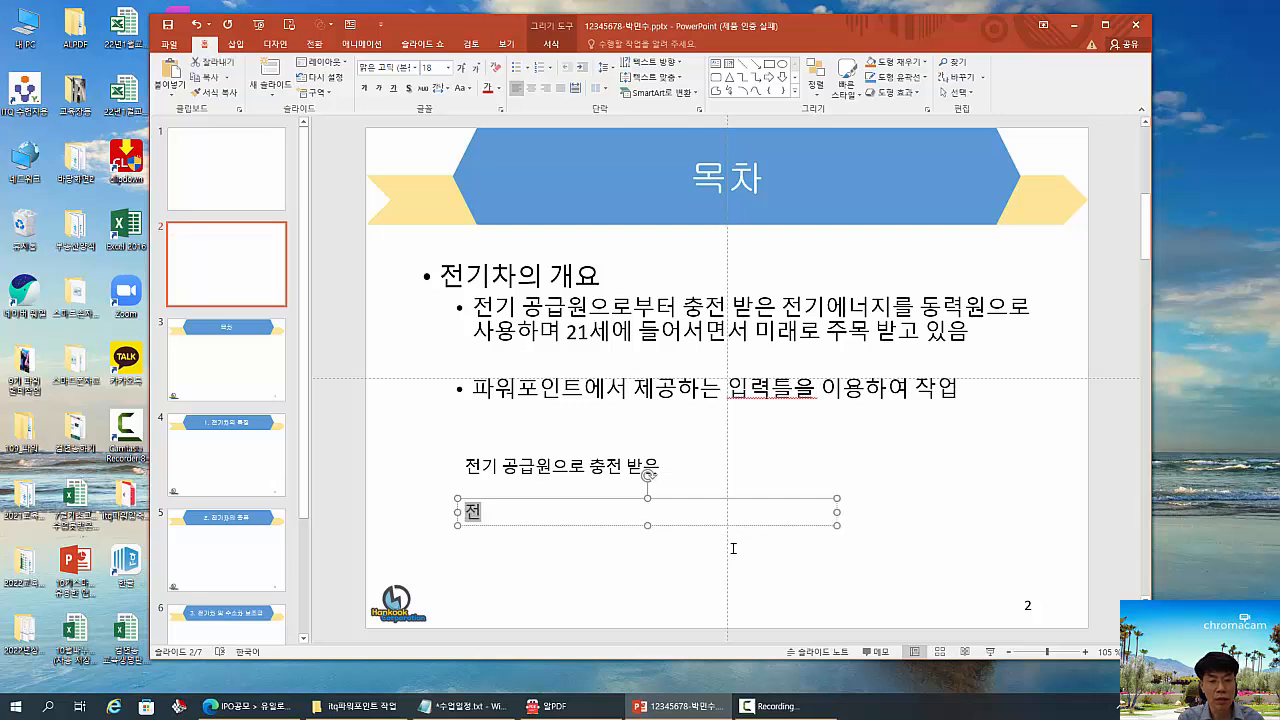
pyautogui.write('기 공급원으로 부터')
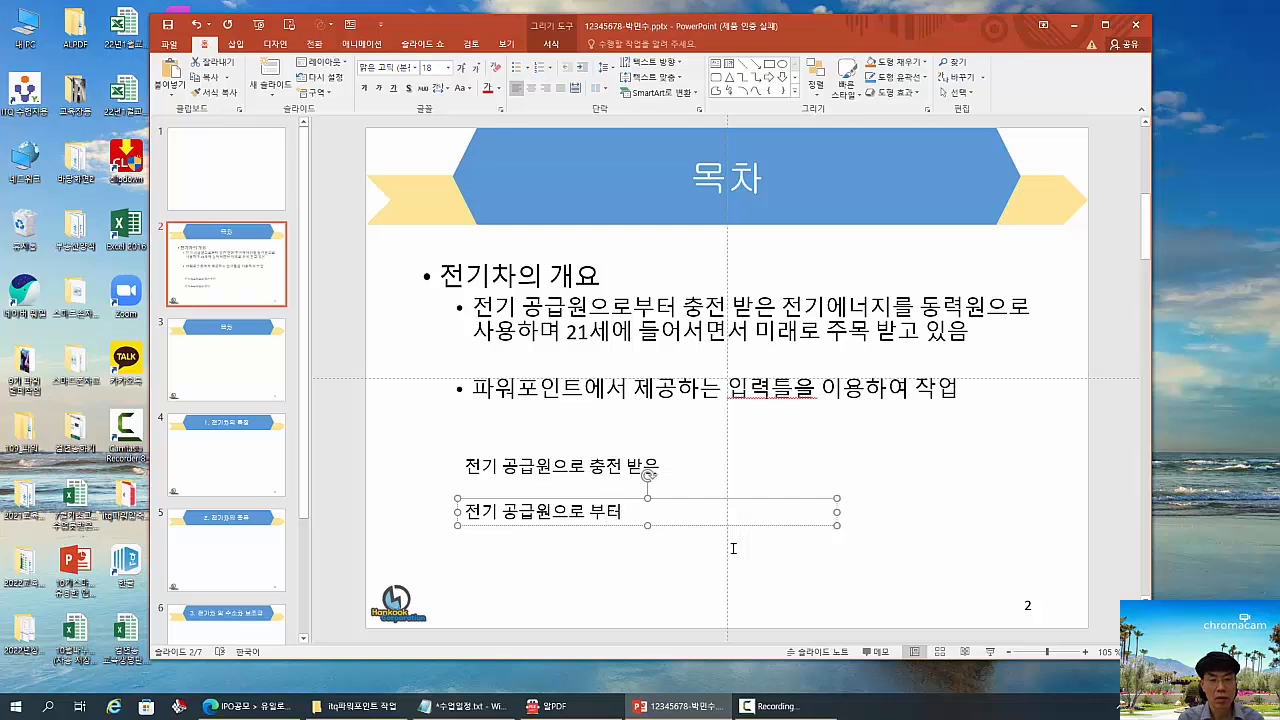
pyautogui.write(' 충전 받')
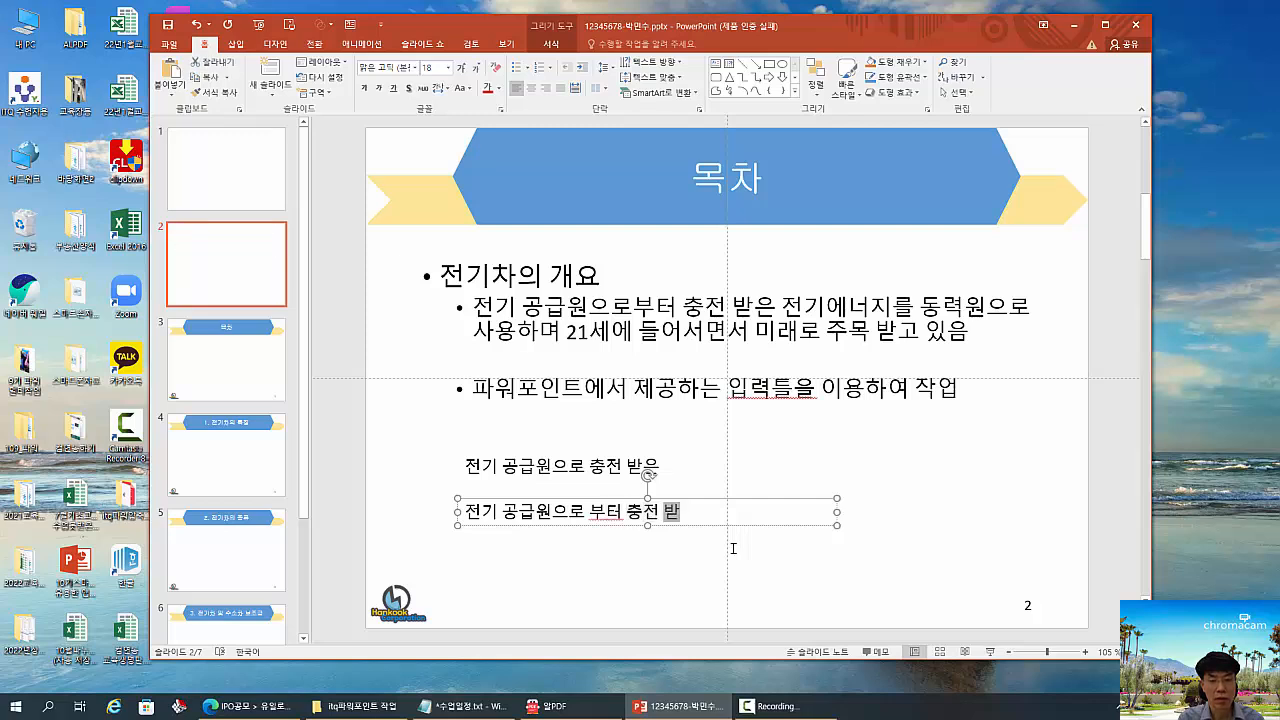
pyautogui.write('은 전기')
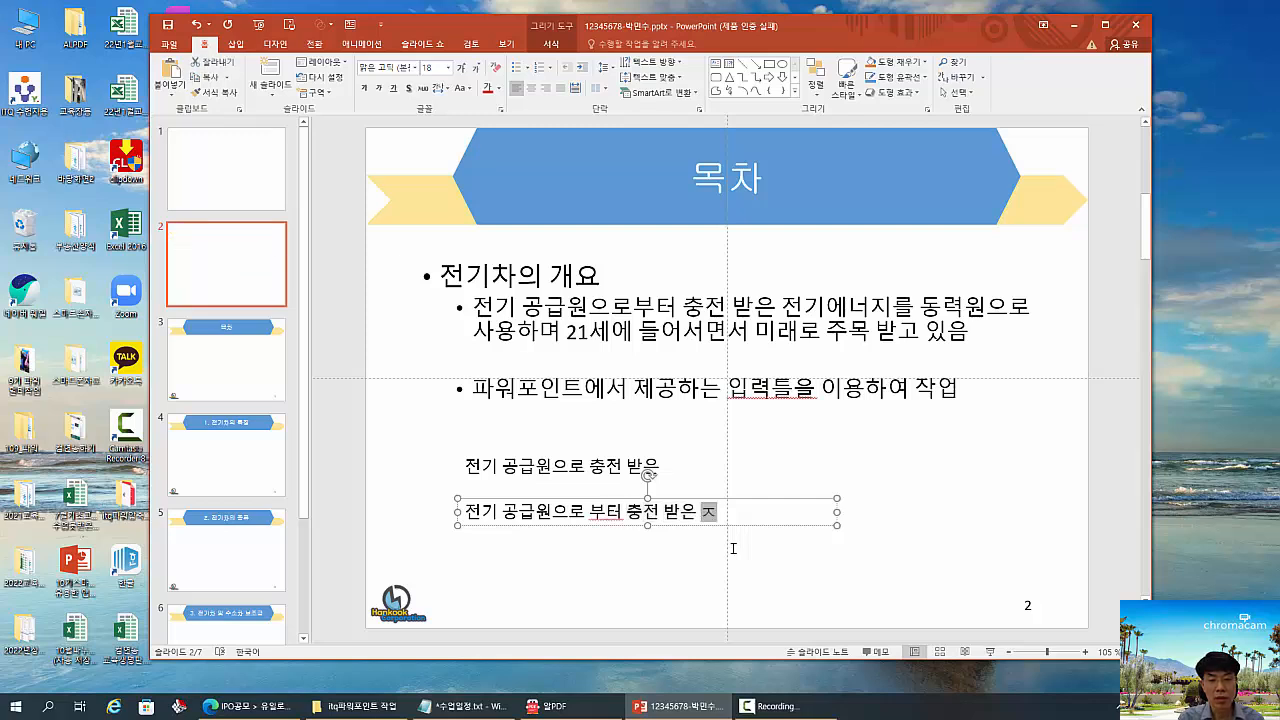
pyautogui.write('에니')
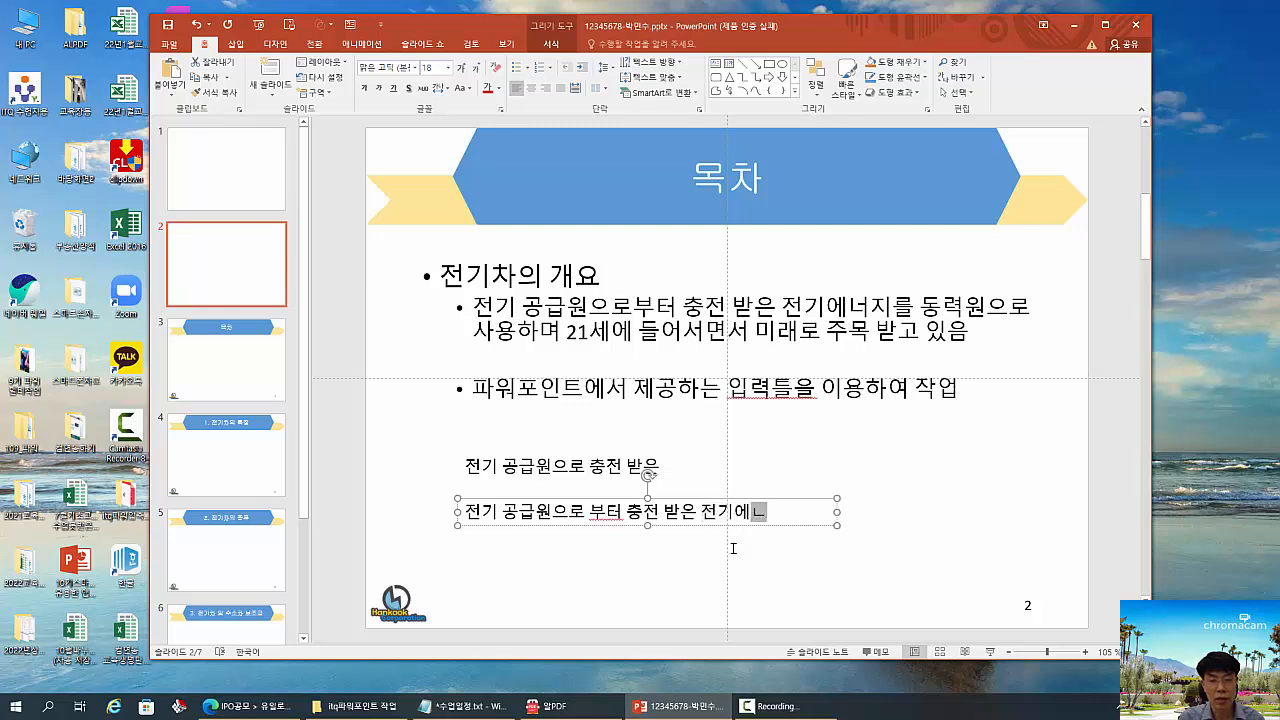
pyautogui.write('지를 동력')
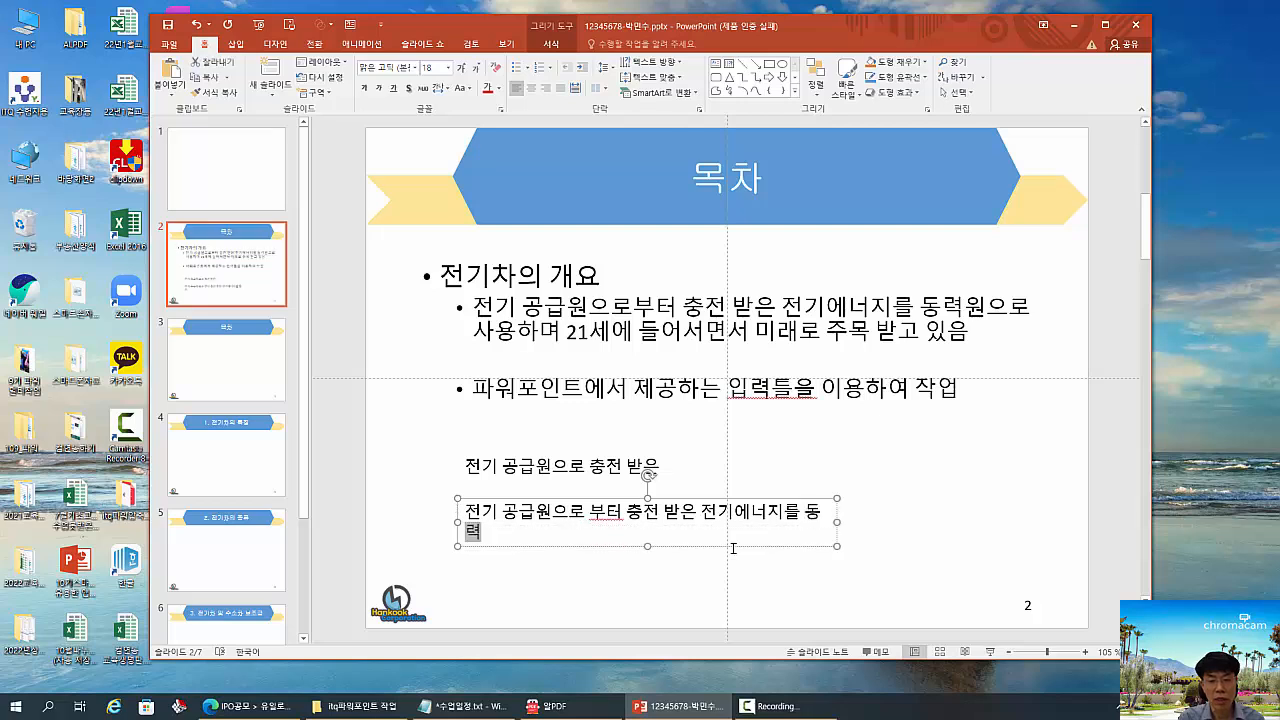
pyautogui.write('원')
pyautogui.press('BackSpace')
pyautogui.press('BackSpace')
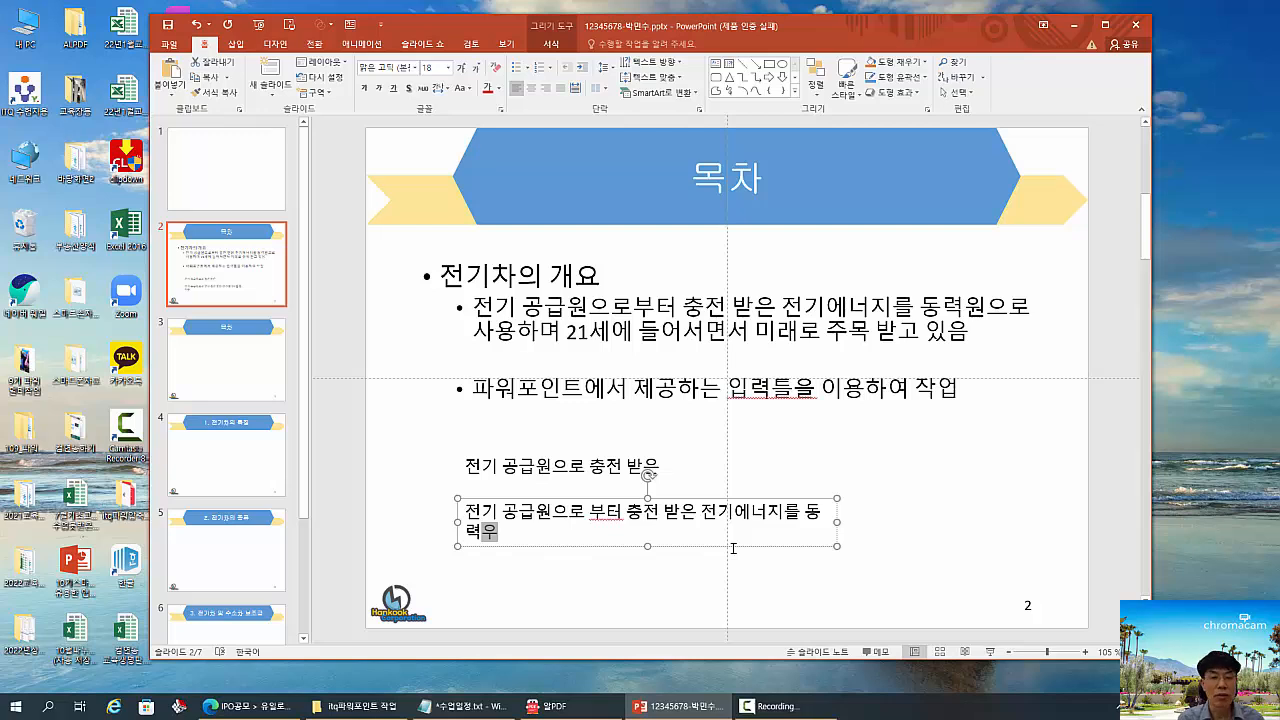
# - Append "ㄴㅇㄹㄴㅇㄹㄴㅇㄹㄹㄴㄹㄴㅇ" to the first text box and move both text boxes up closer to the bullets
pyautogui.click(660, 464)
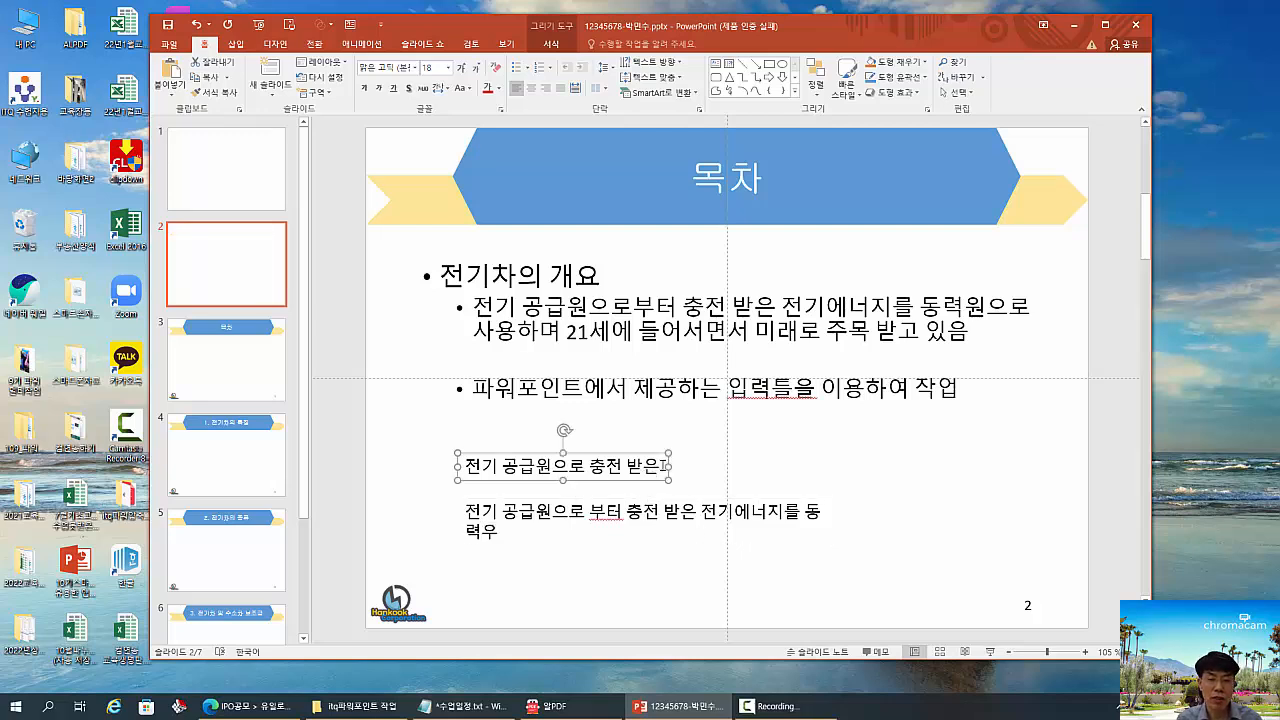
pyautogui.write('ㄴㅇㄹㄴㅇㄹㄴㅇㄹㄹㄴㄹㄴㅇ')
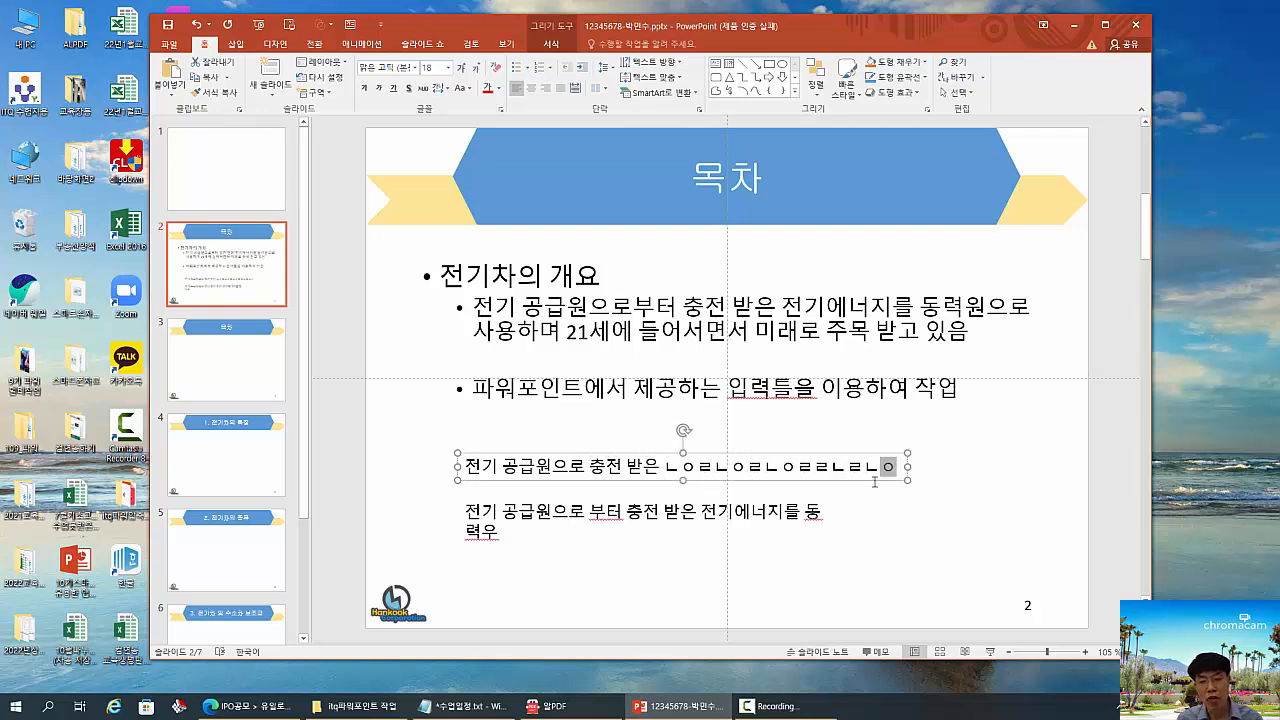
pyautogui.click(722, 505)
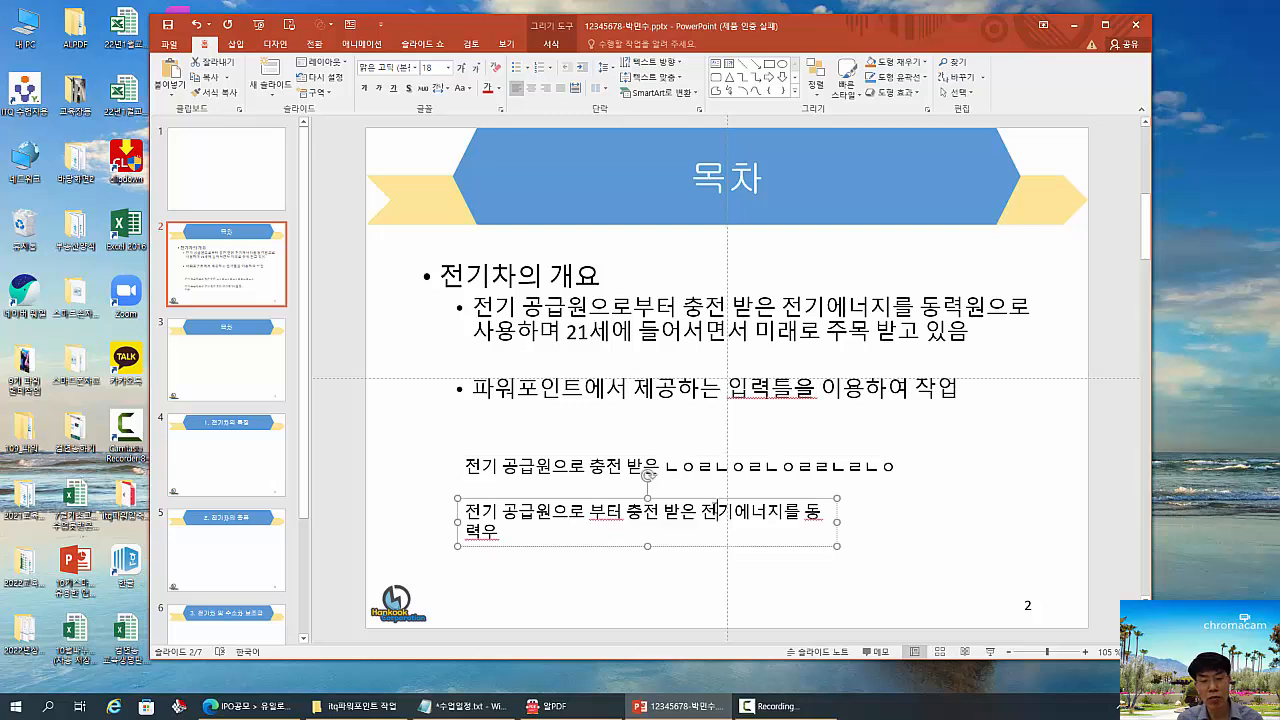
pyautogui.moveTo(725, 497); pyautogui.dragTo(725, 477)
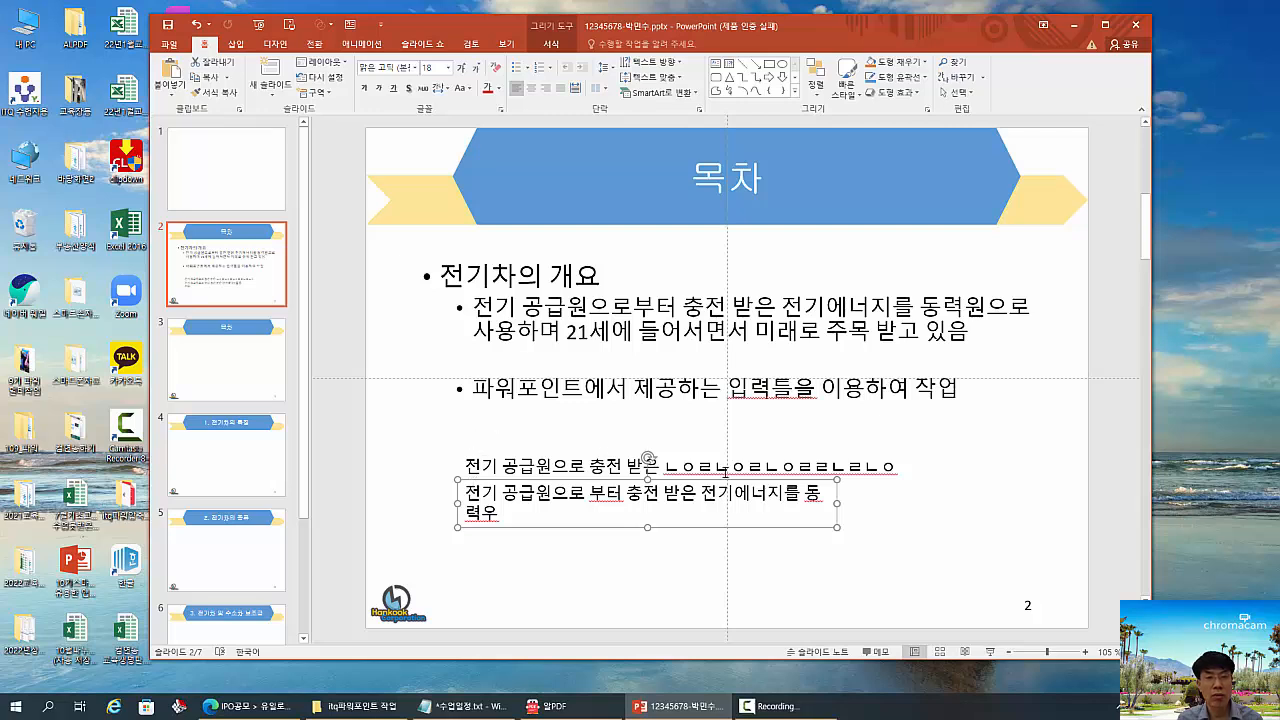
pyautogui.click(690, 466)
pyautogui.moveTo(705, 455); pyautogui.dragTo(705, 428)
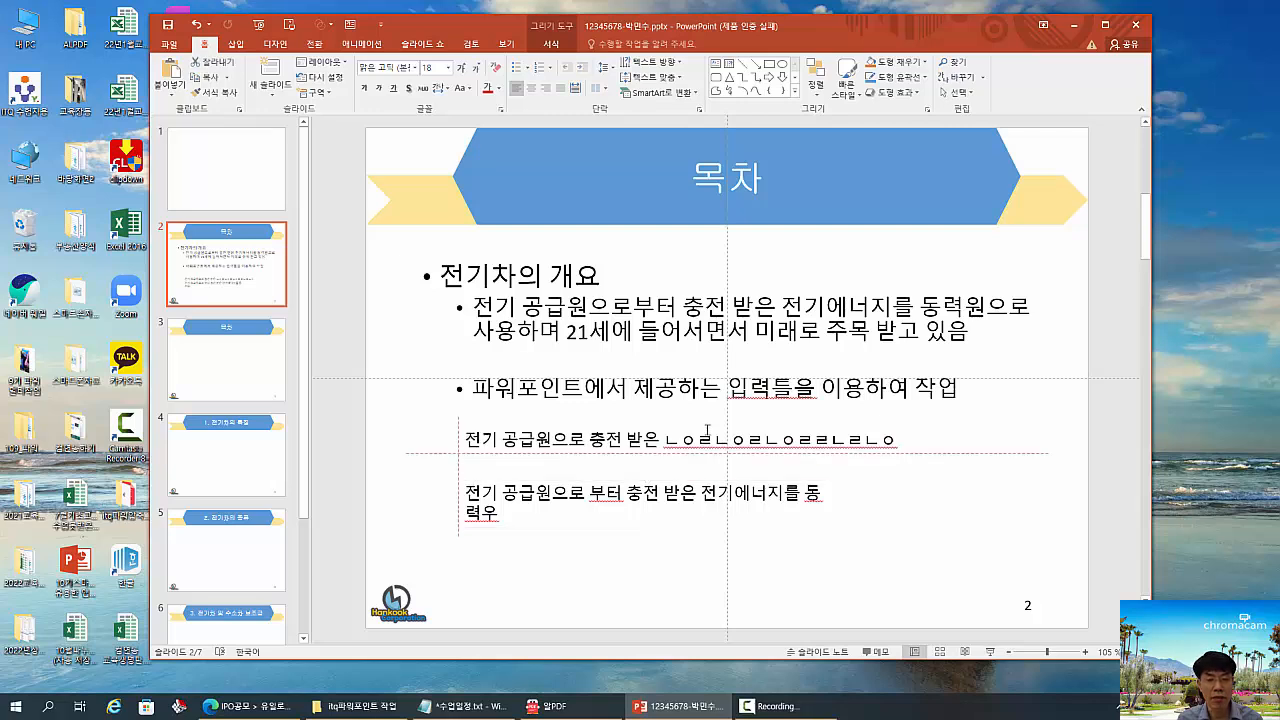
pyautogui.click(696, 490)
pyautogui.moveTo(695, 477); pyautogui.dragTo(695, 461)
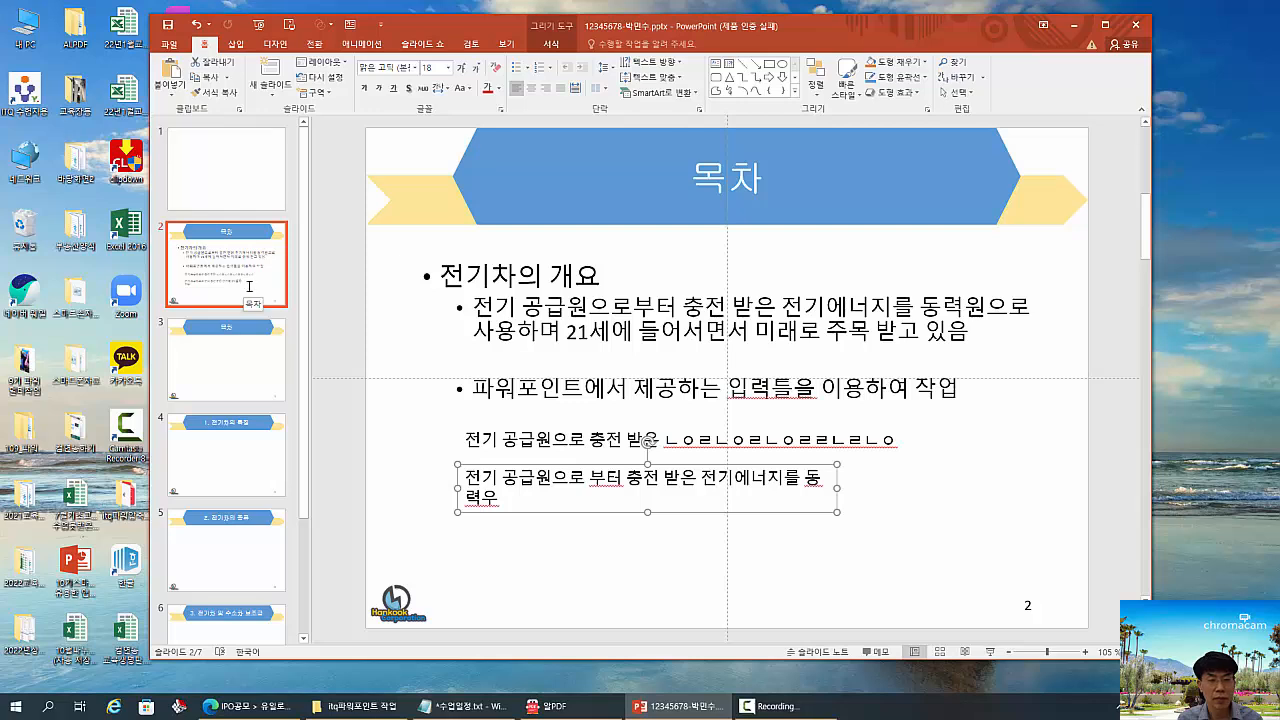
# - Add the second-level bullet "텍스트 상자를 이용" below the 파워포인트에서 제공하는 bullet and start another bullet after it
pyautogui.moveTo(472, 388); pyautogui.dragTo(727, 388)
pyautogui.click(958, 388)
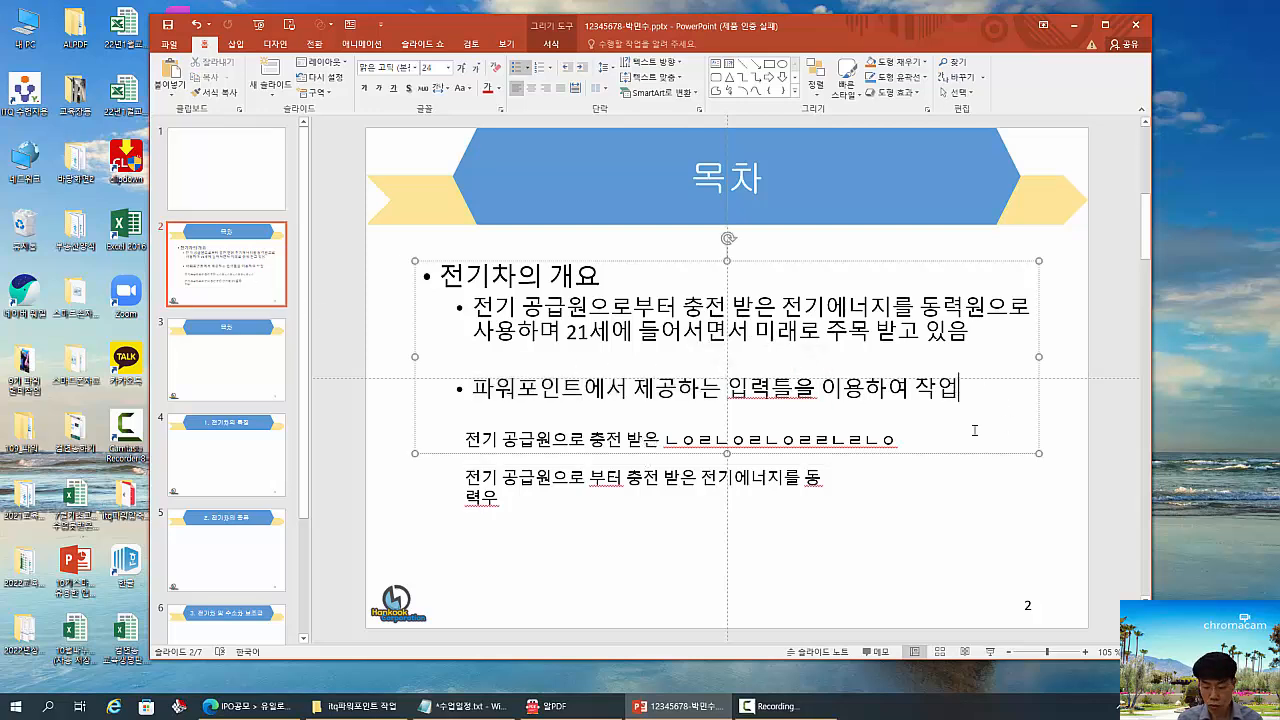
pyautogui.press('Return')
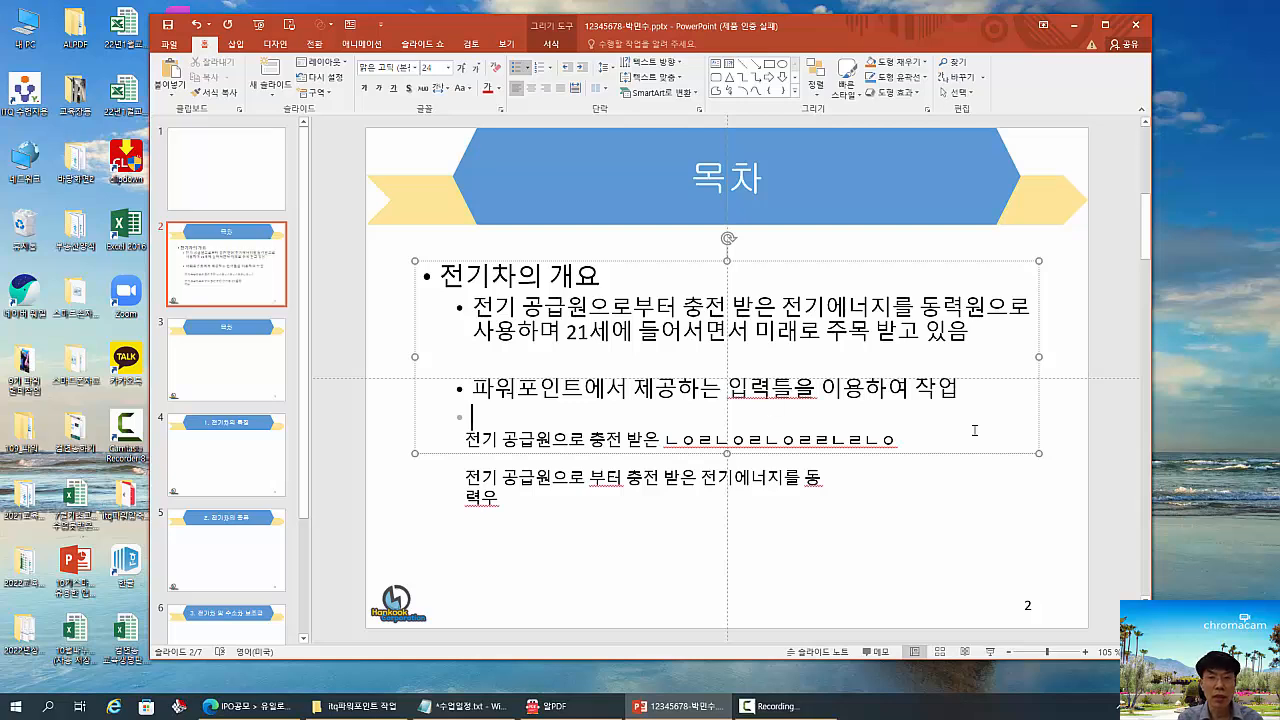
pyautogui.write('텍')
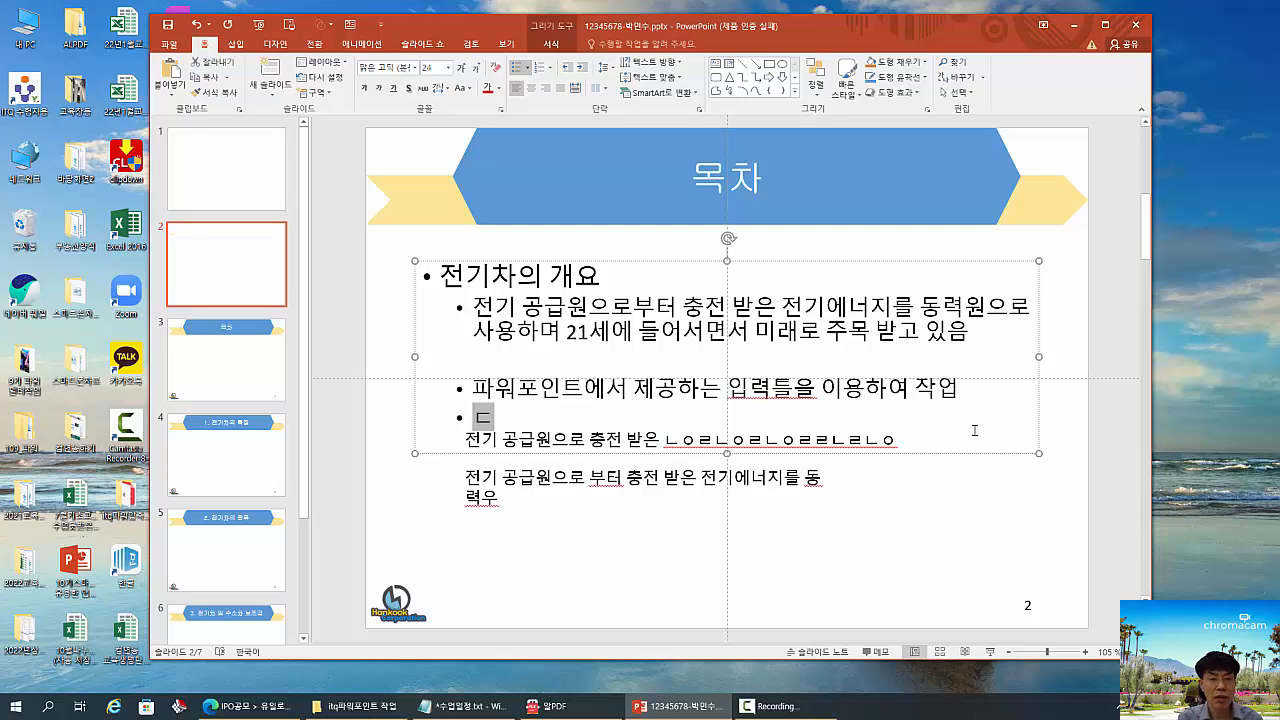
pyautogui.write('스트')
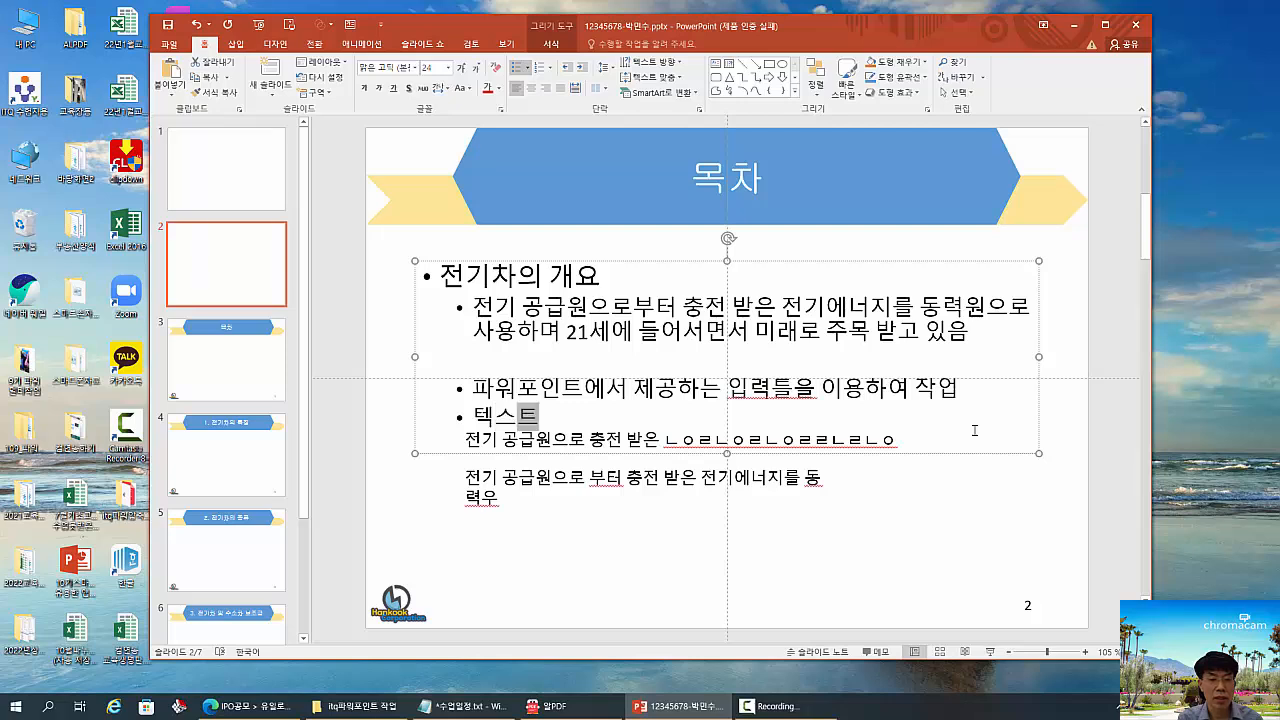
pyautogui.write(' 상ㅈ자를 이용')
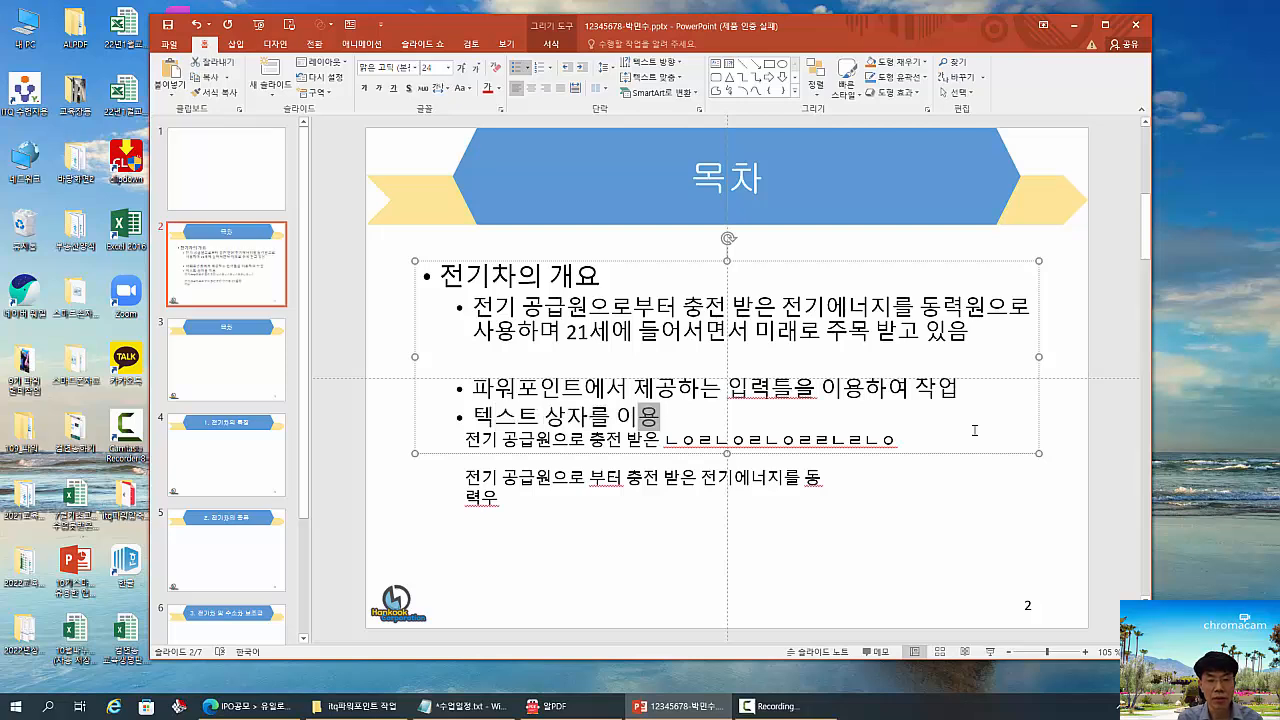
pyautogui.press('Return')
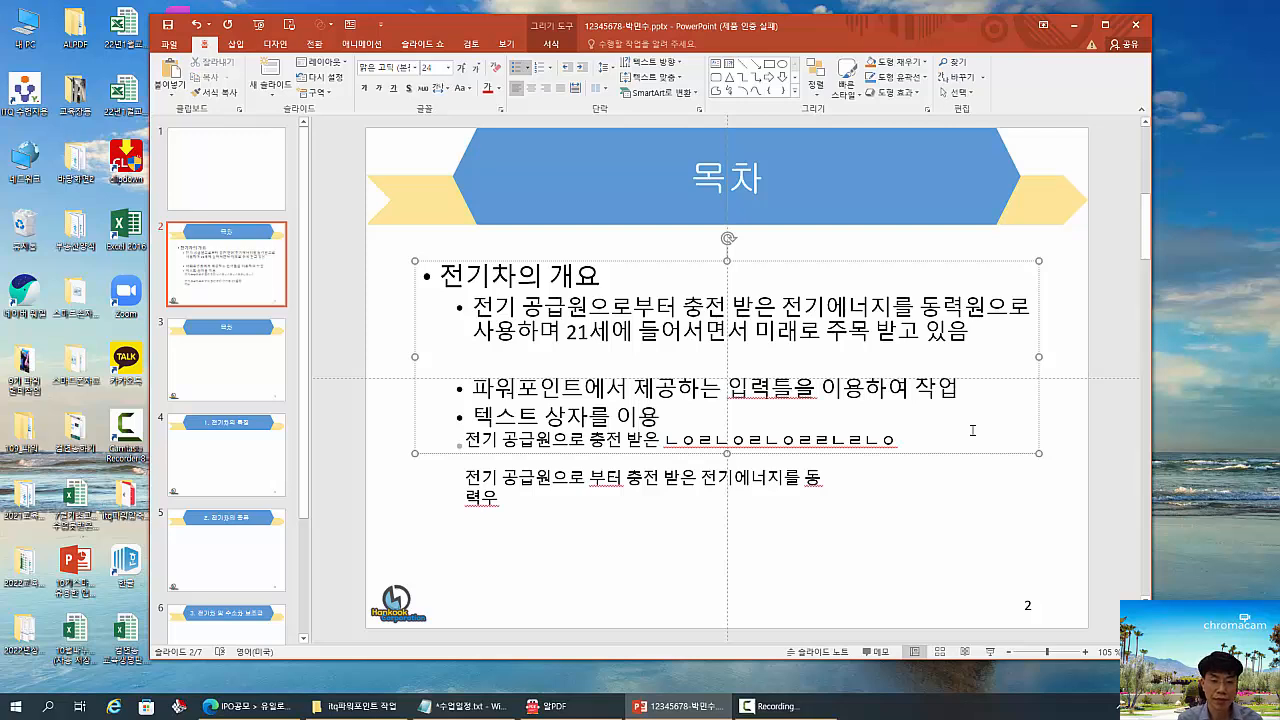
# - Move the content placeholder up slightly and stack the text boxes beneath its bullets, with the two-line box above the single-line one
pyautogui.click(897, 446)
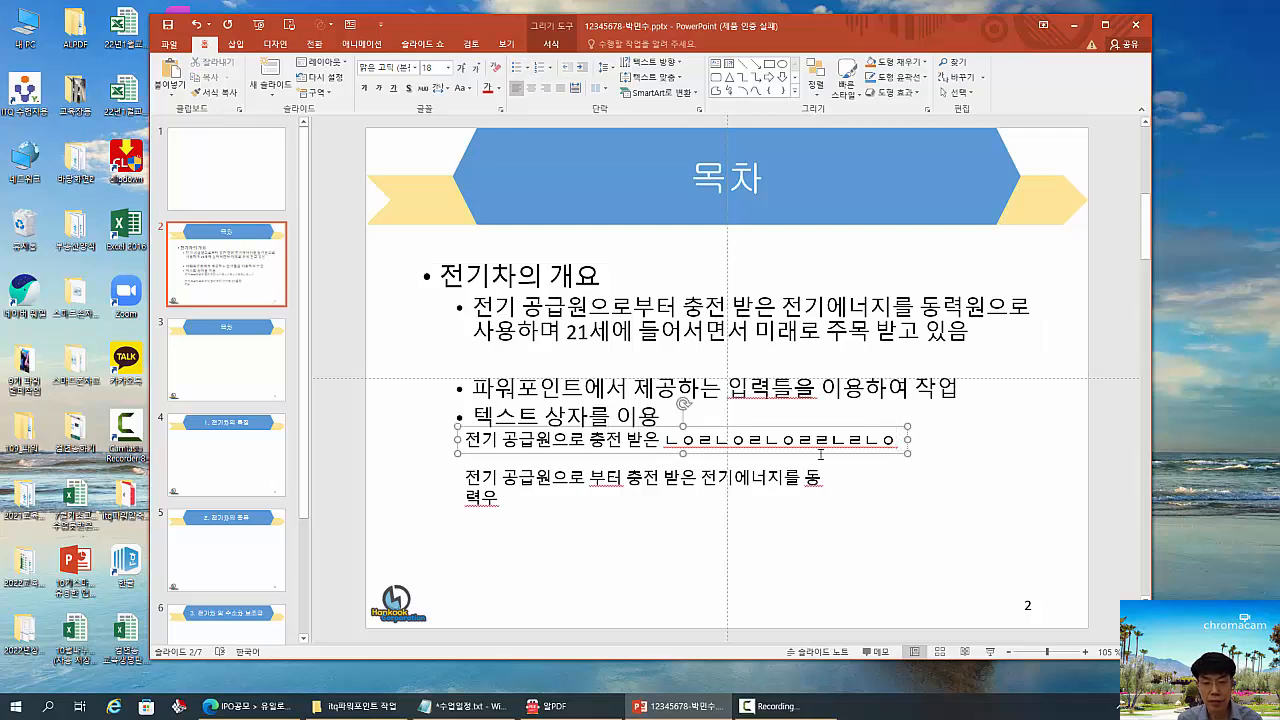
pyautogui.moveTo(820, 454); pyautogui.dragTo(806, 532)
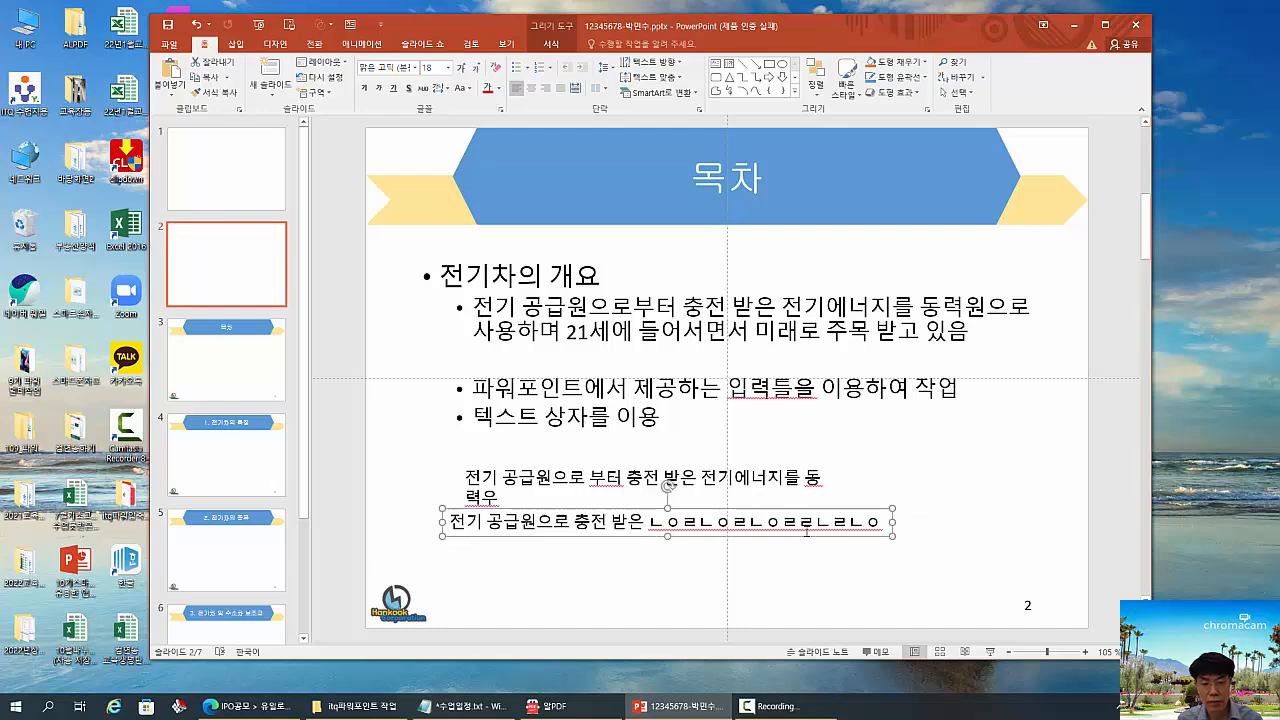
pyautogui.click(548, 465)
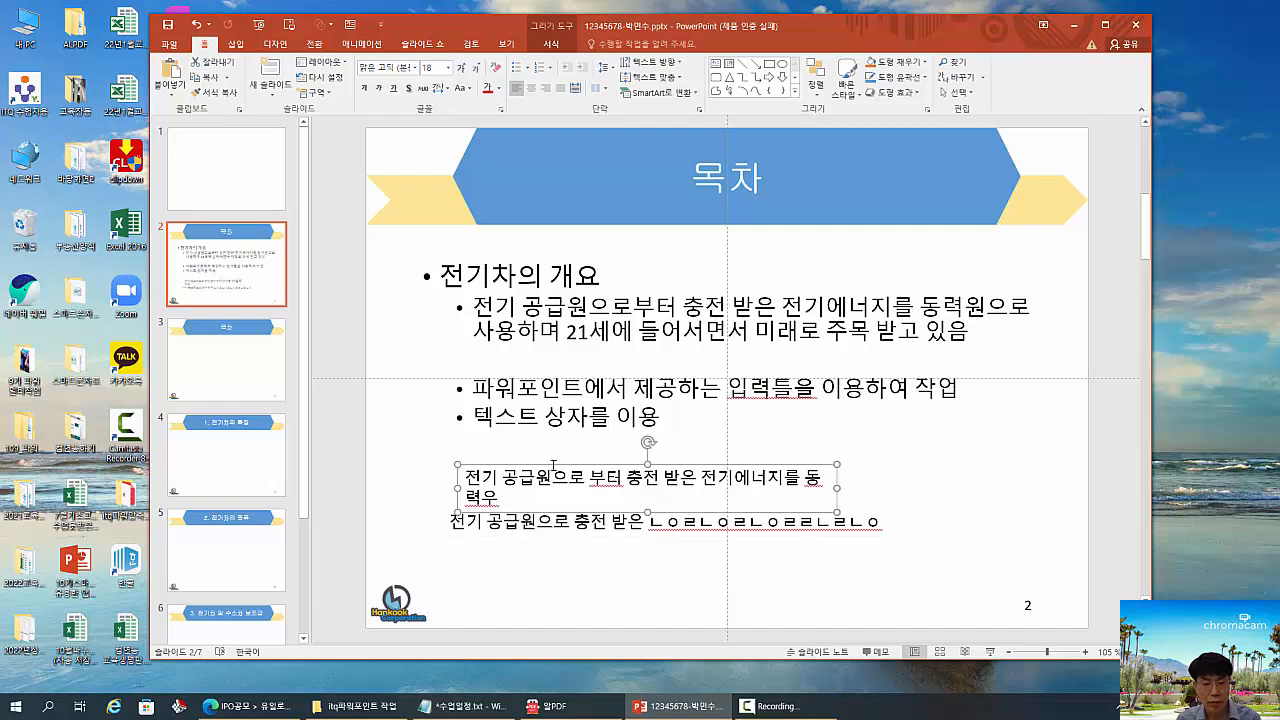
pyautogui.moveTo(561, 459); pyautogui.dragTo(574, 414)
pyautogui.click(565, 473)
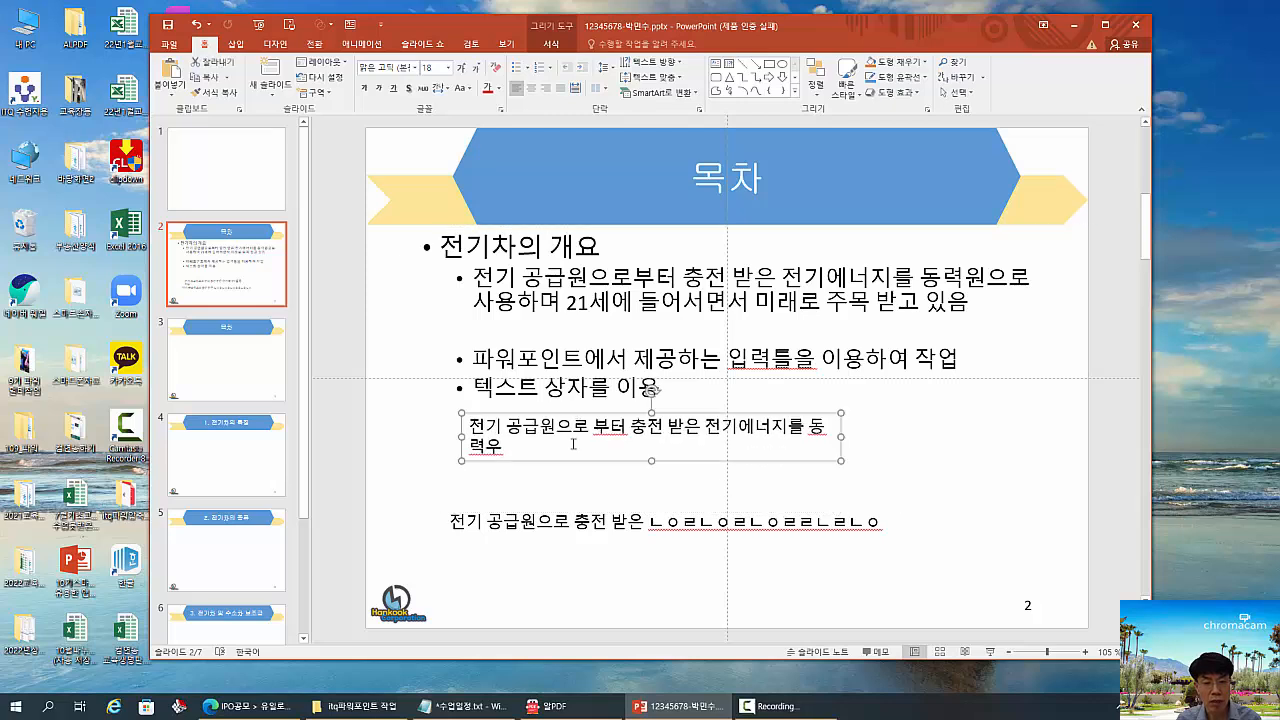
pyautogui.click(570, 521)
pyautogui.moveTo(574, 511); pyautogui.dragTo(582, 466)
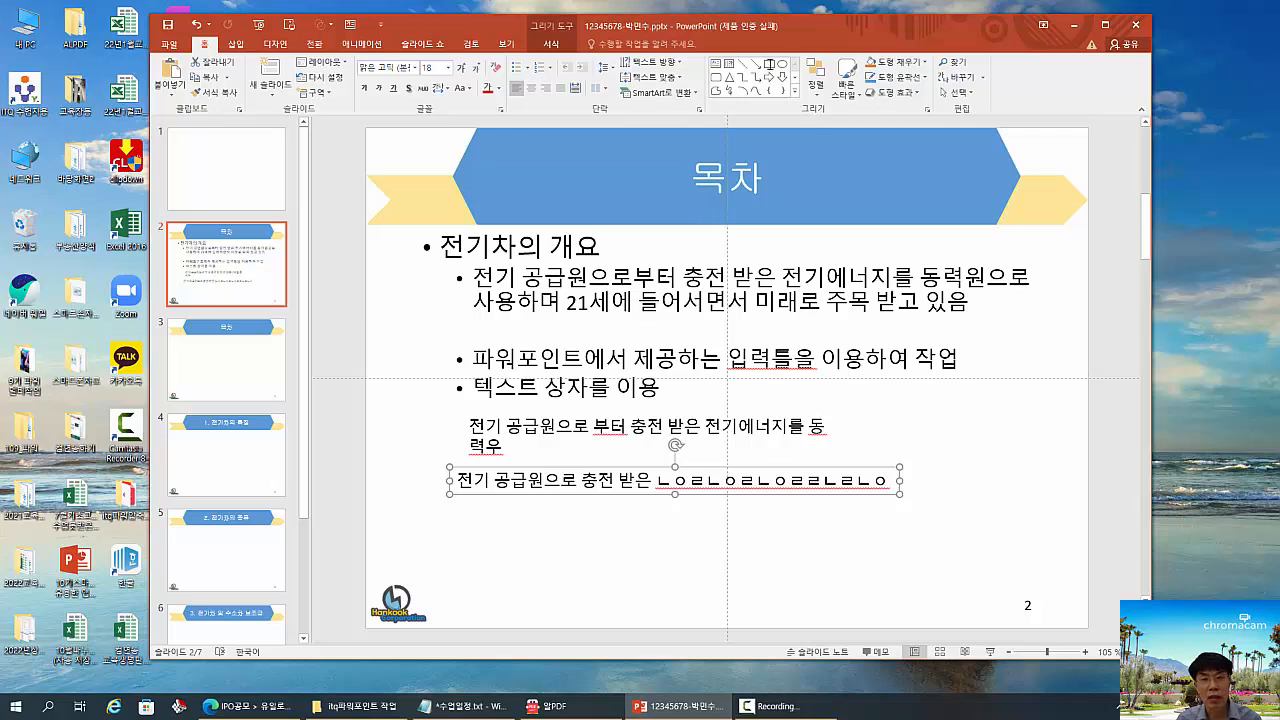
# - Draw a wide rectangle beneath the single-line text box and enter "전기차의 특징" inside it
pyautogui.click(769, 65)
pyautogui.moveTo(459, 503); pyautogui.dragTo(781, 547)
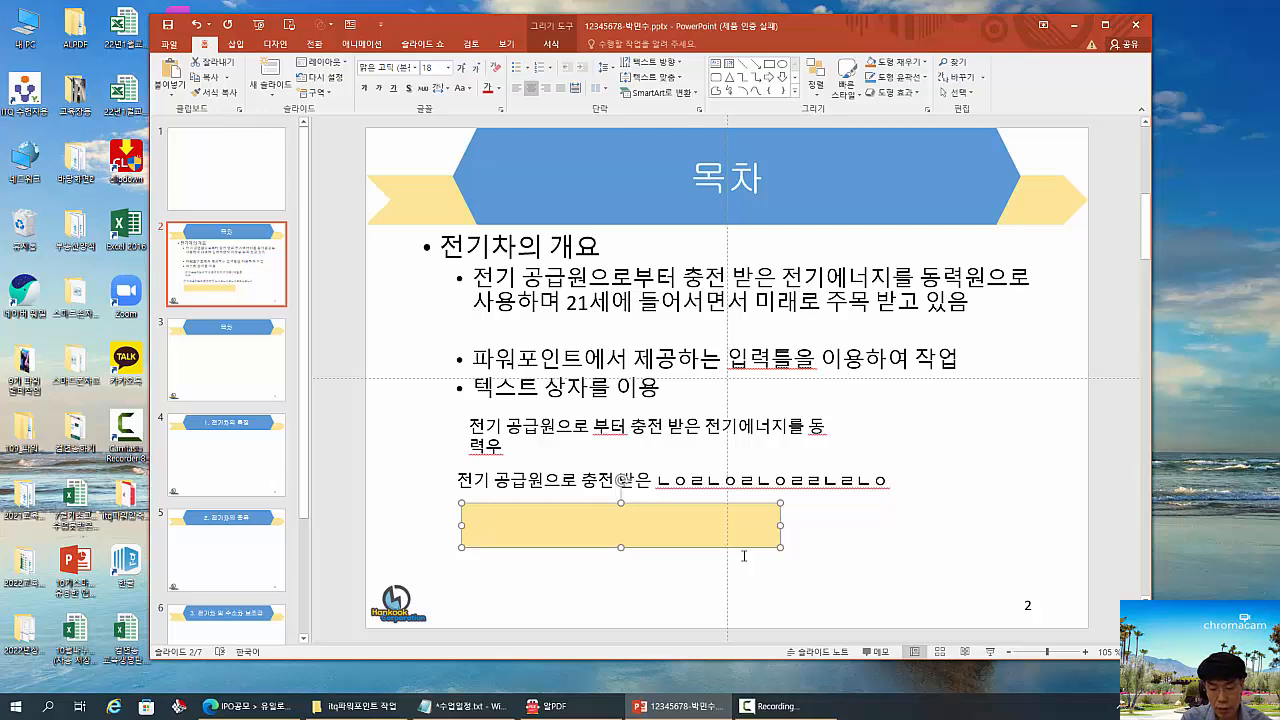
pyautogui.write('전기창')
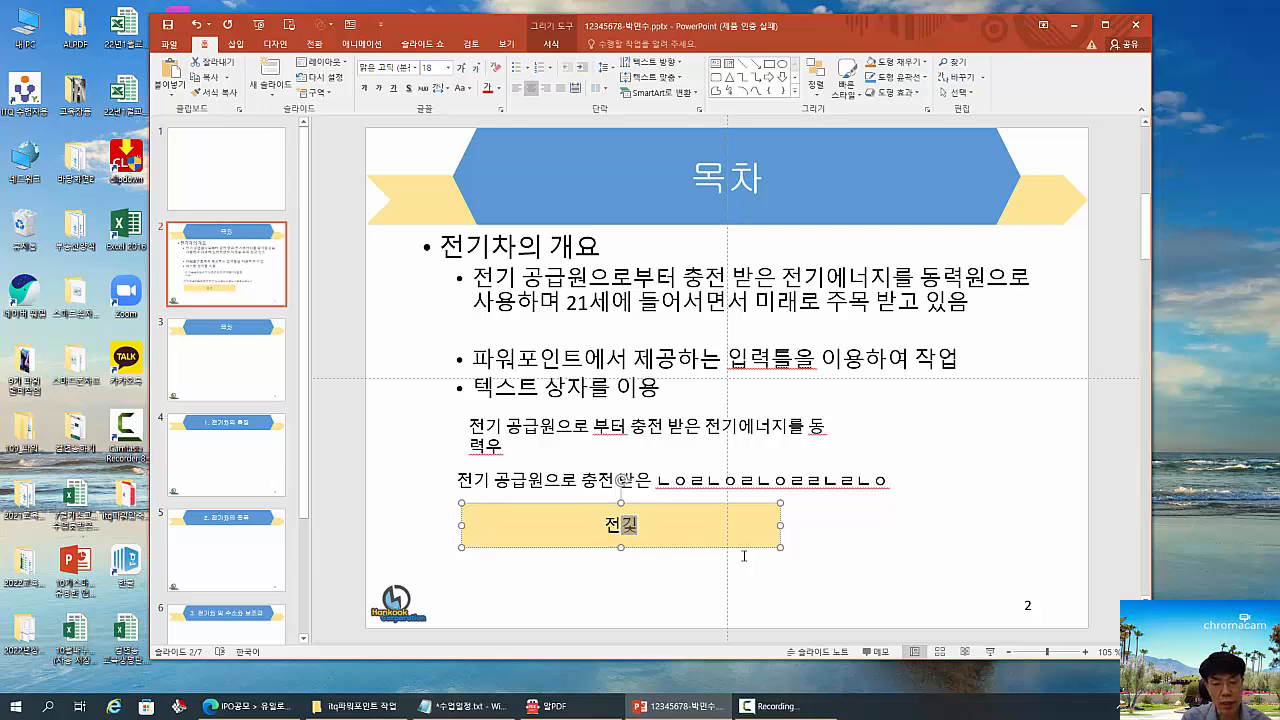
pyautogui.write('의 ㄷ')
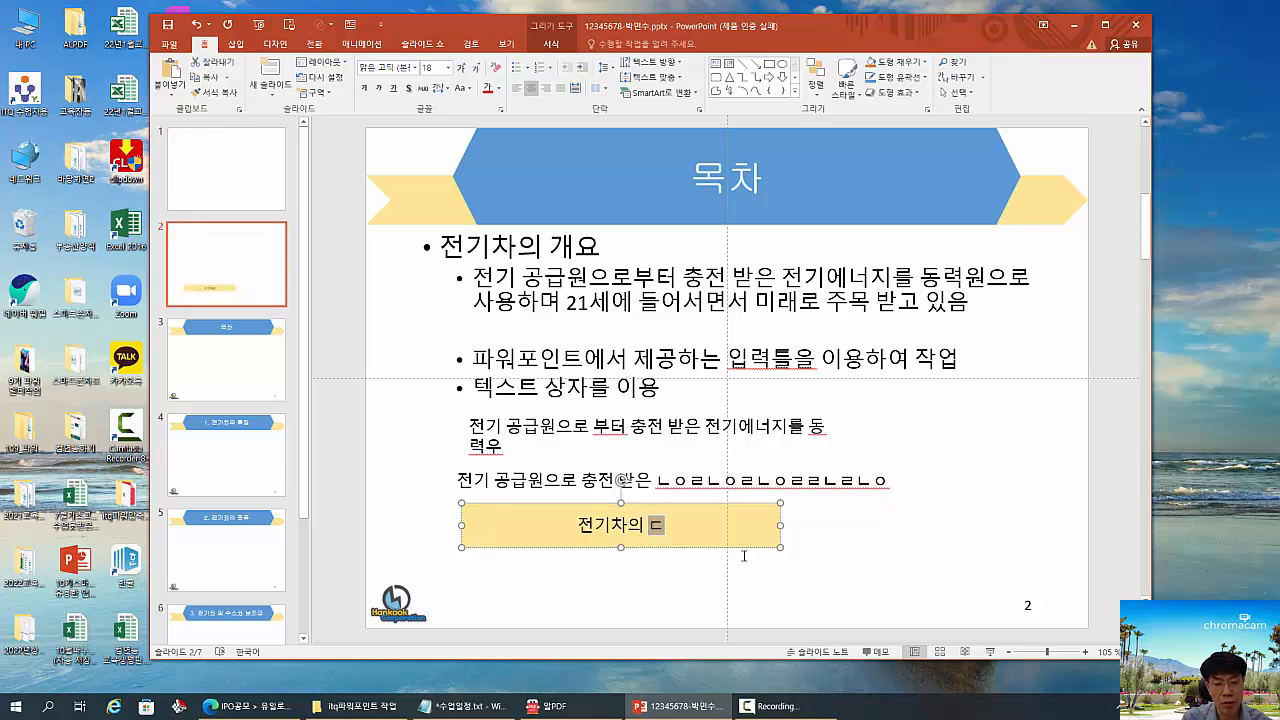
pyautogui.write('특징')
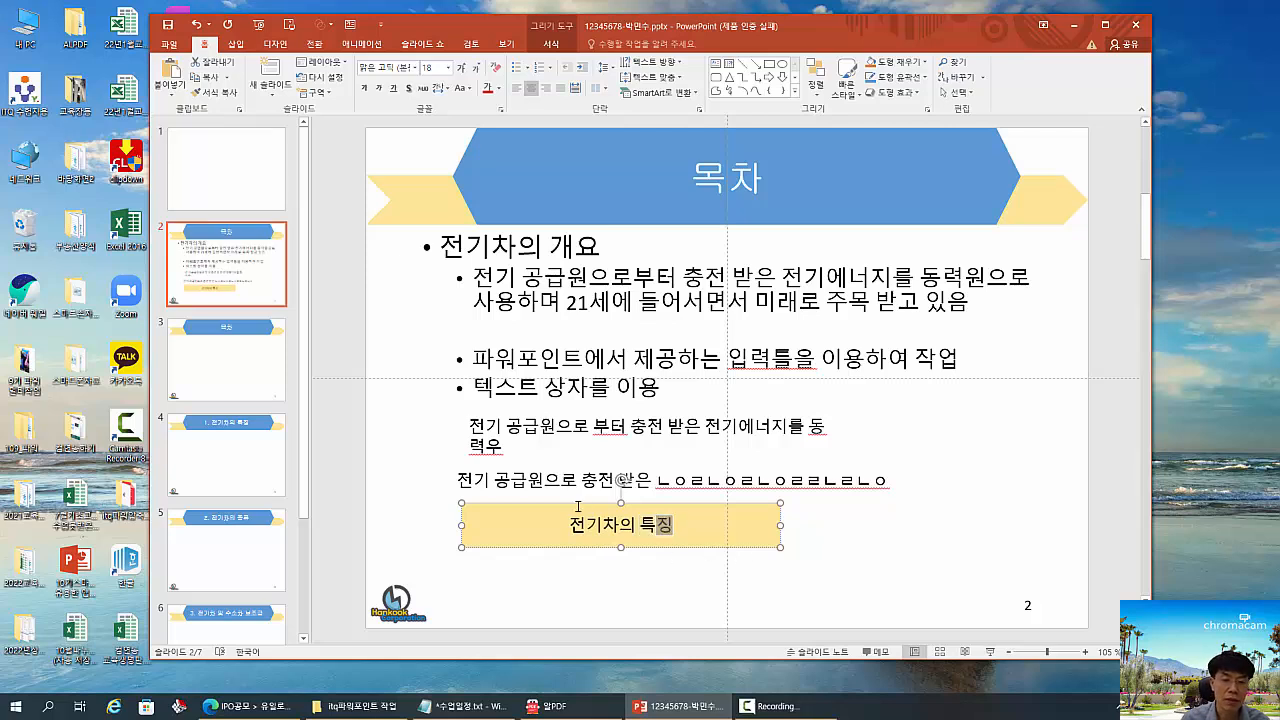
pyautogui.press('Escape')
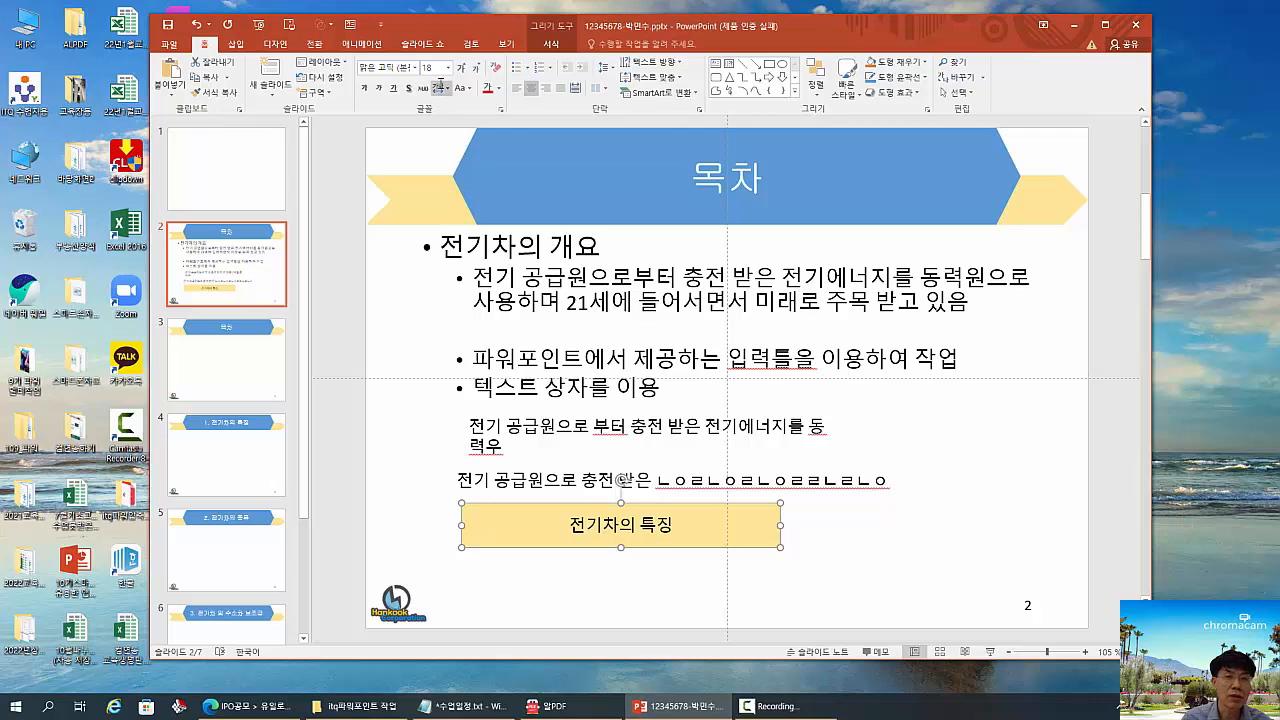
# - Format the rectangle's text as 24 pt Adobe 고딕 Std B and nudge the shape slightly to the right
pyautogui.click(461, 67)
pyautogui.click(461, 67)
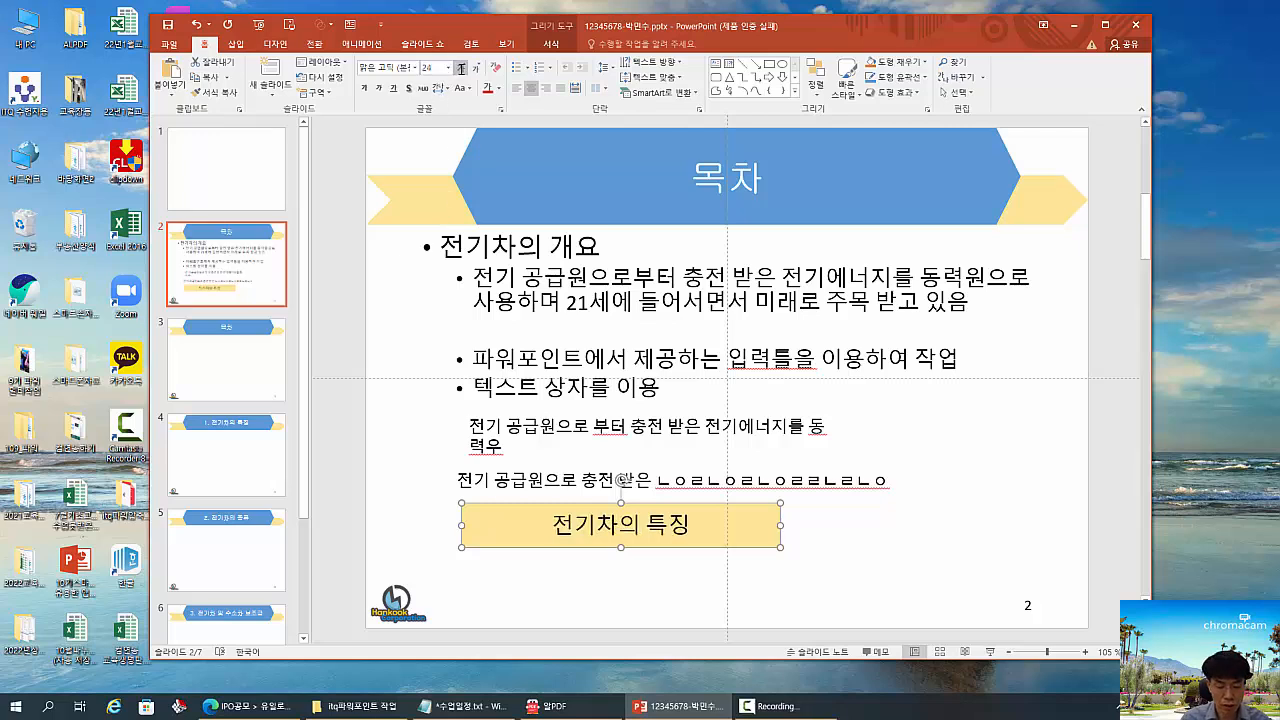
pyautogui.moveTo(450, 55); pyautogui.dragTo(476, 80)
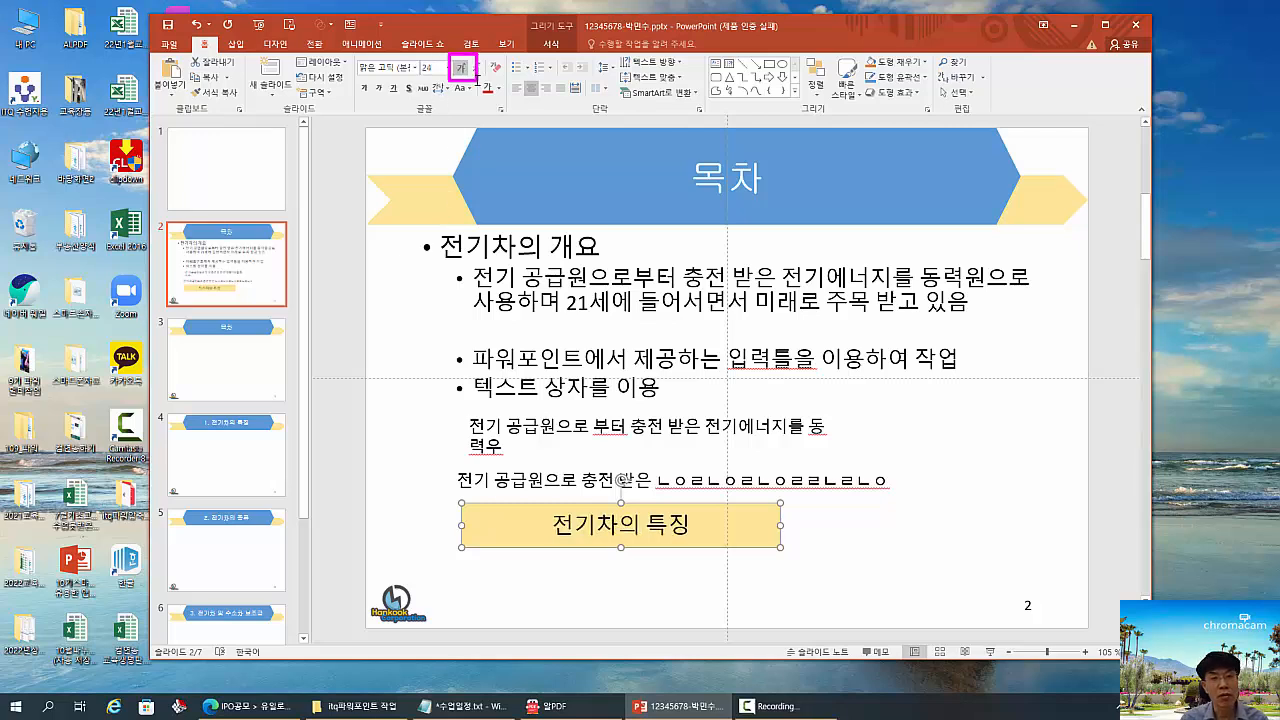
pyautogui.moveTo(358, 58); pyautogui.dragTo(402, 82)
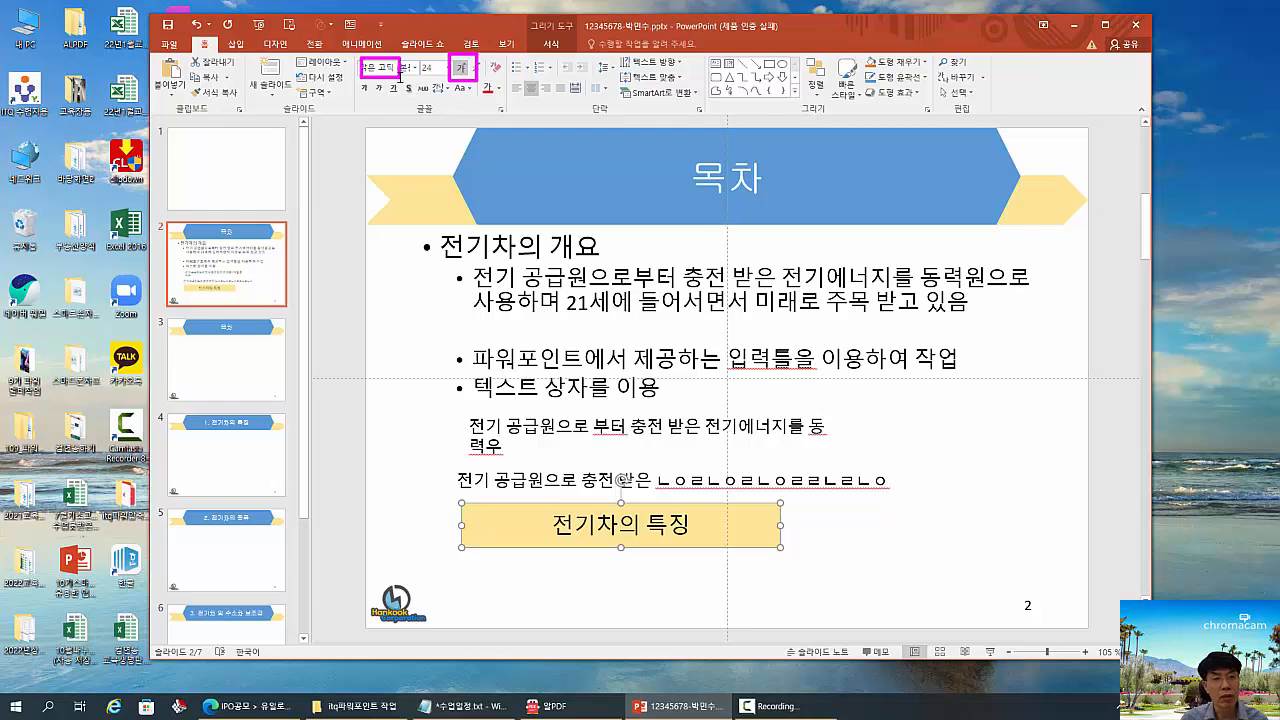
pyautogui.press('Escape')
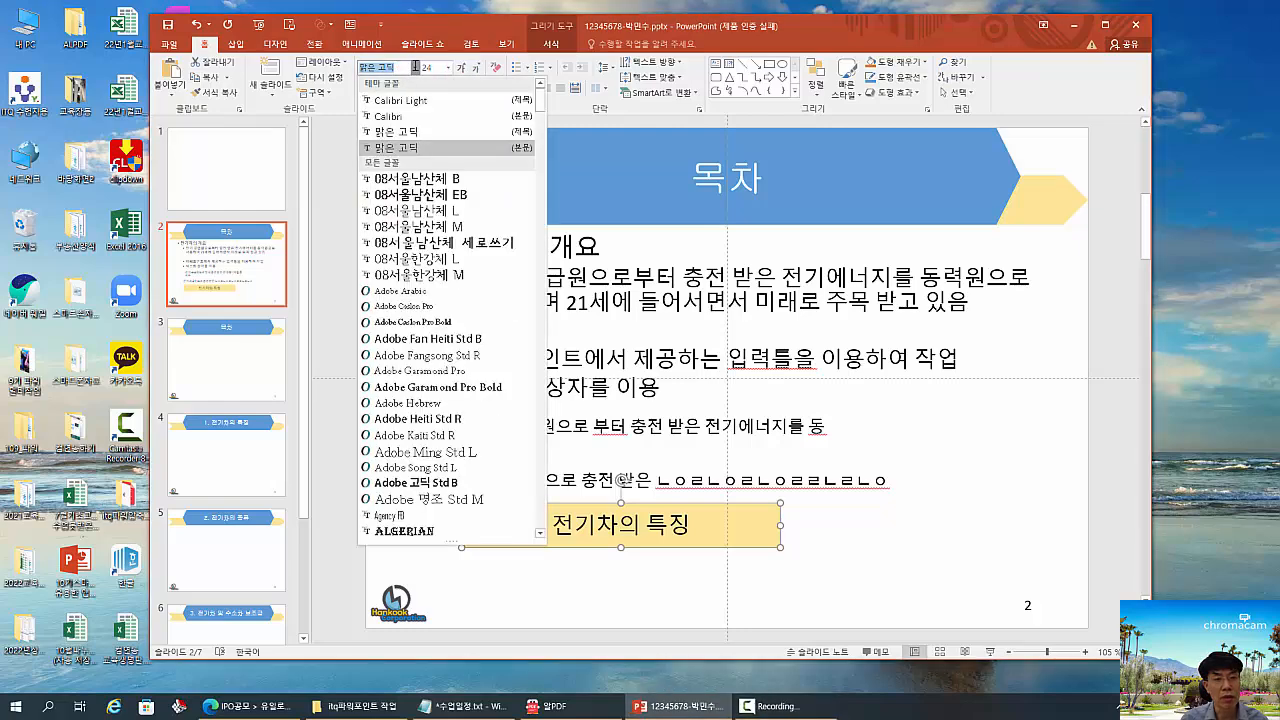
pyautogui.click(414, 67)
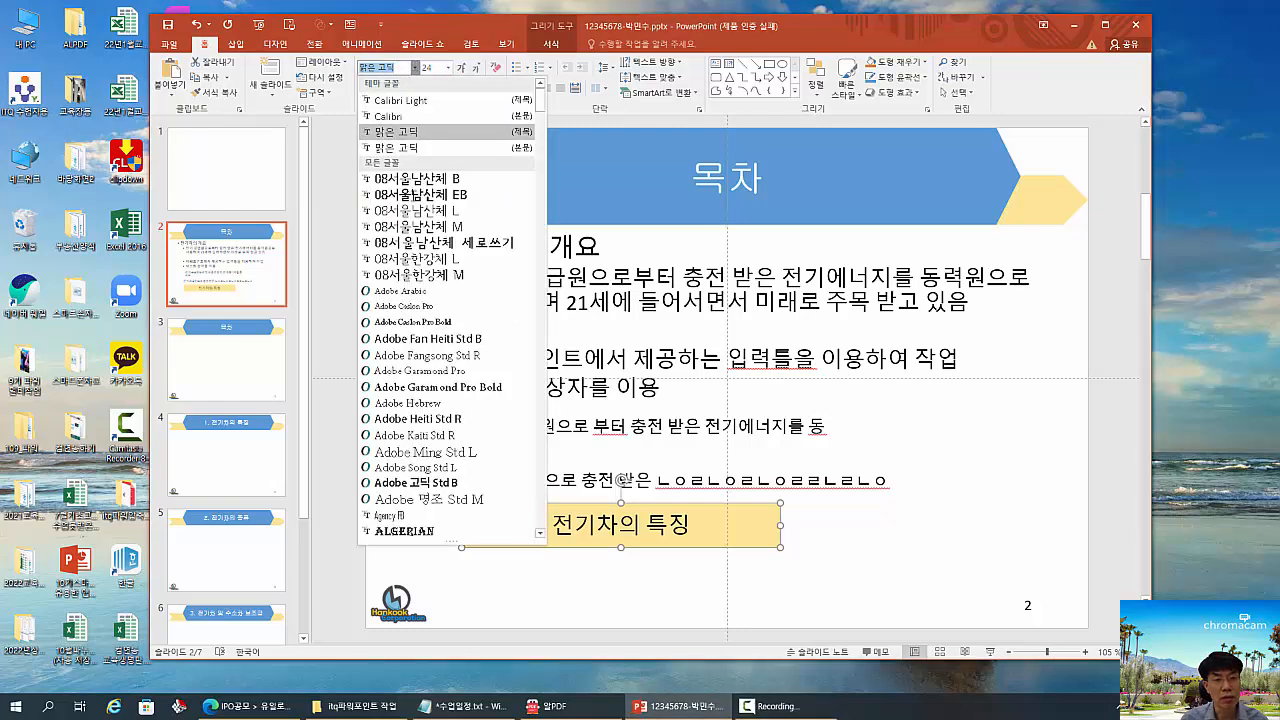
pyautogui.click(457, 482)
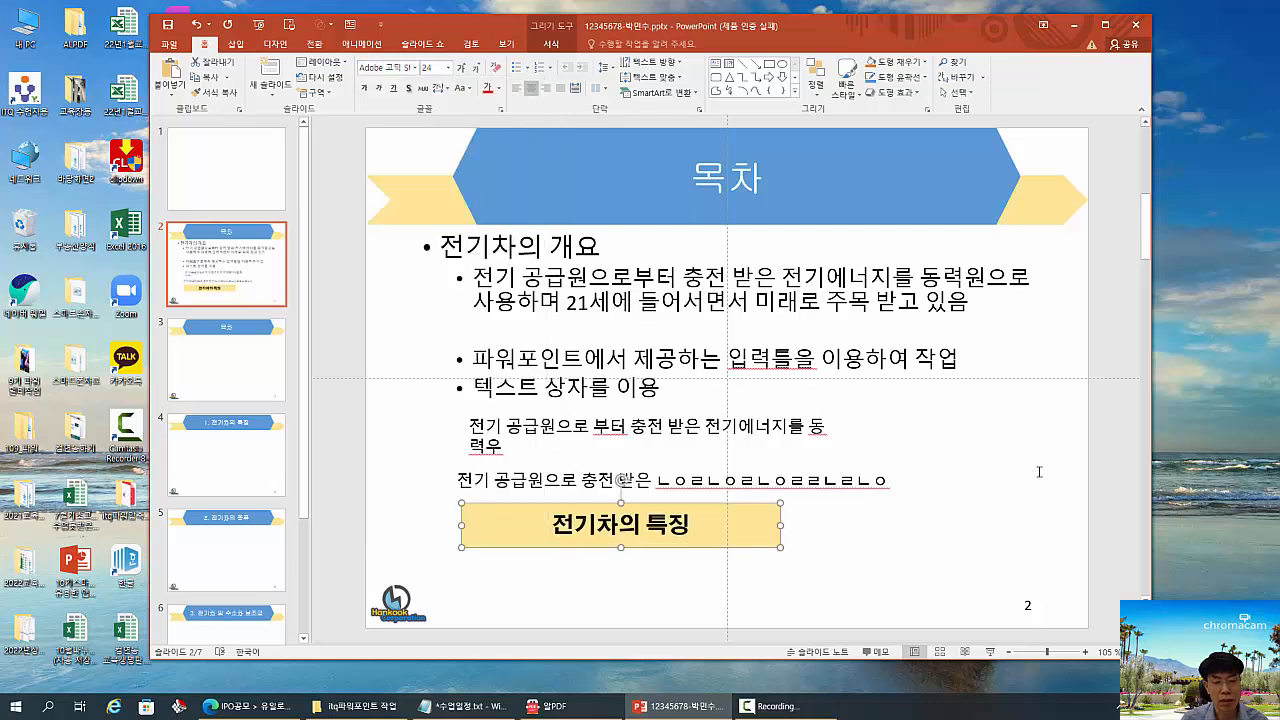
pyautogui.moveTo(700, 504); pyautogui.dragTo(713, 501)
# - Add the second-level bullet "도형을 이용하여 텍스를 삽입 할수 있다." below the 텍스트 상자를 이용 bullet
pyautogui.click(678, 394)
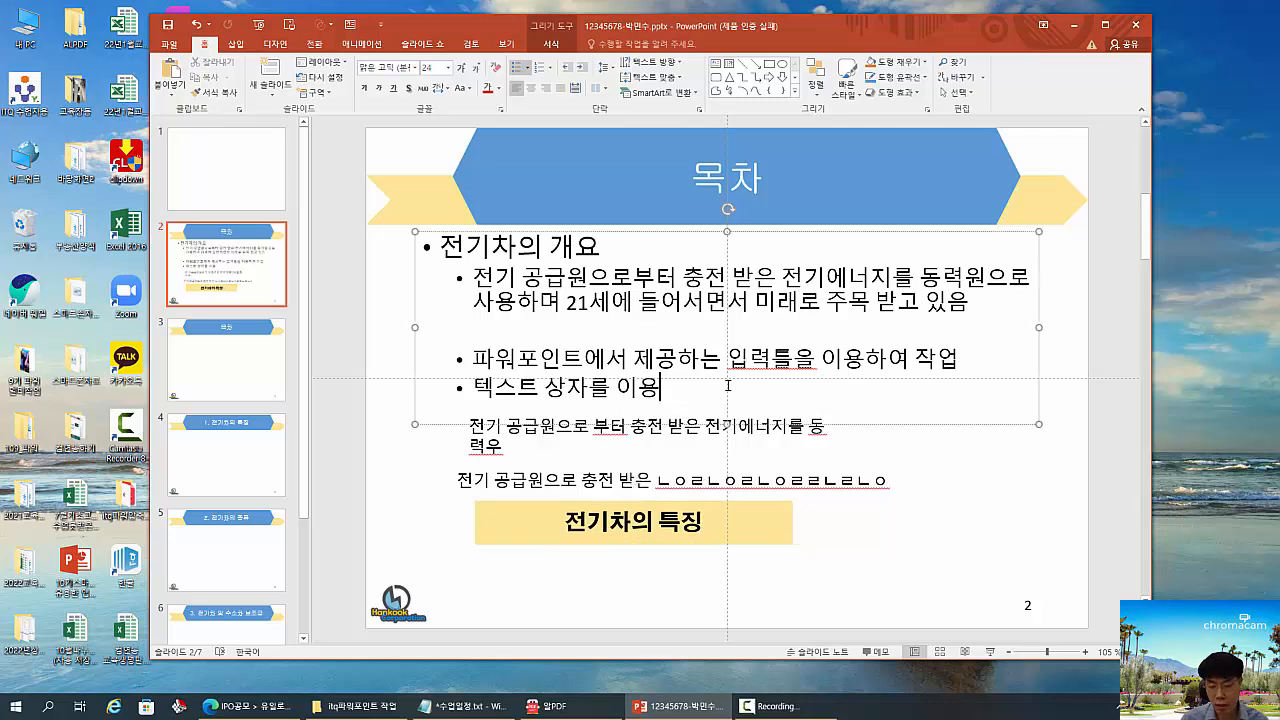
pyautogui.press('Return')
pyautogui.write('도')
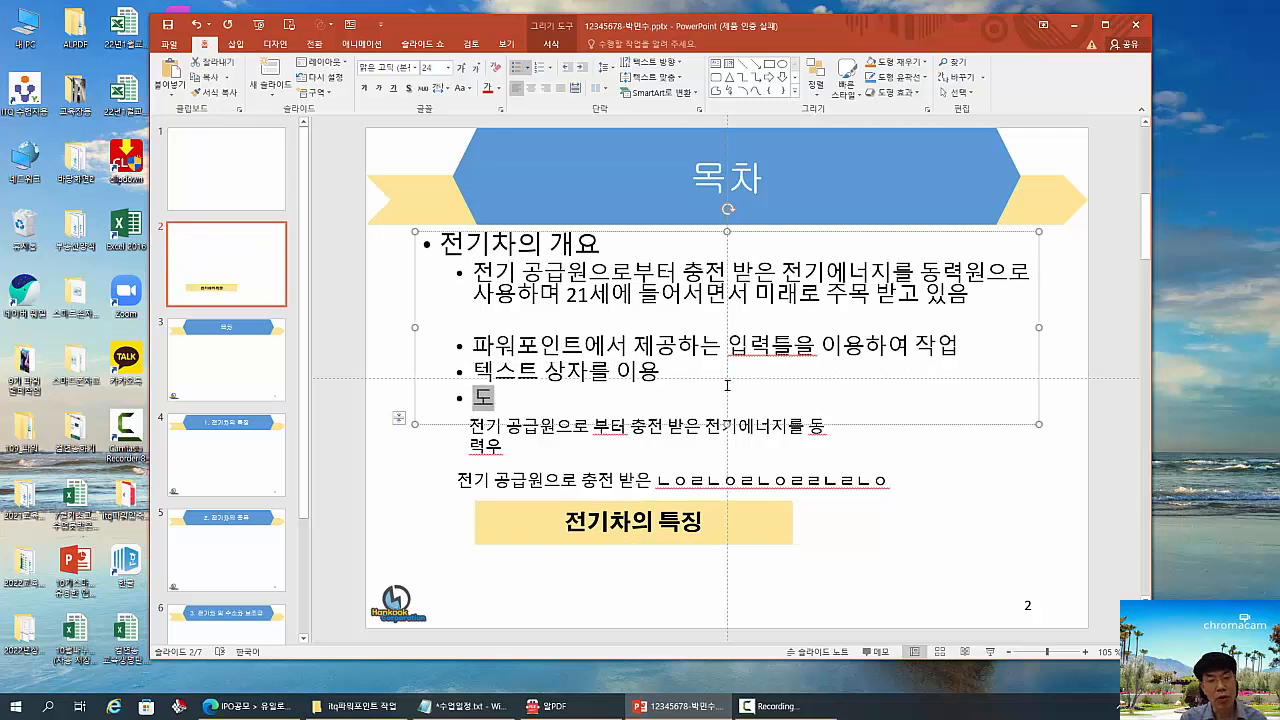
pyautogui.write('형을')
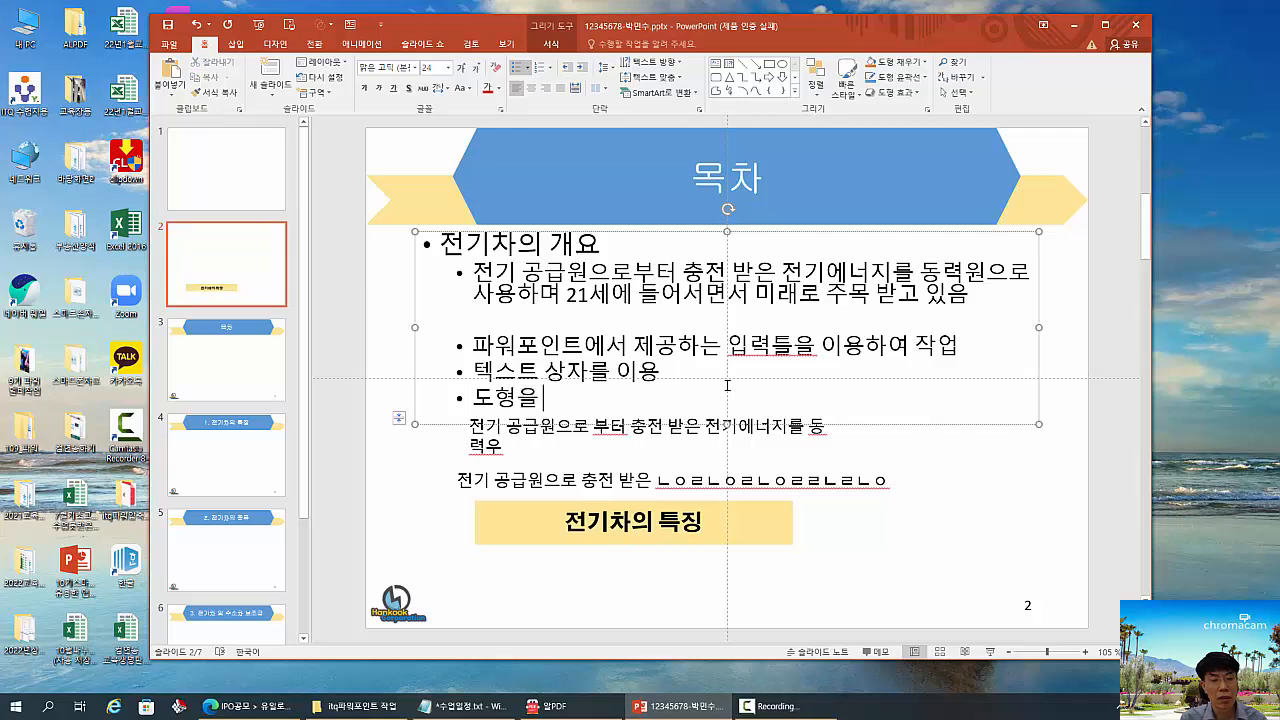
pyautogui.write(' 이용하여 텍스')
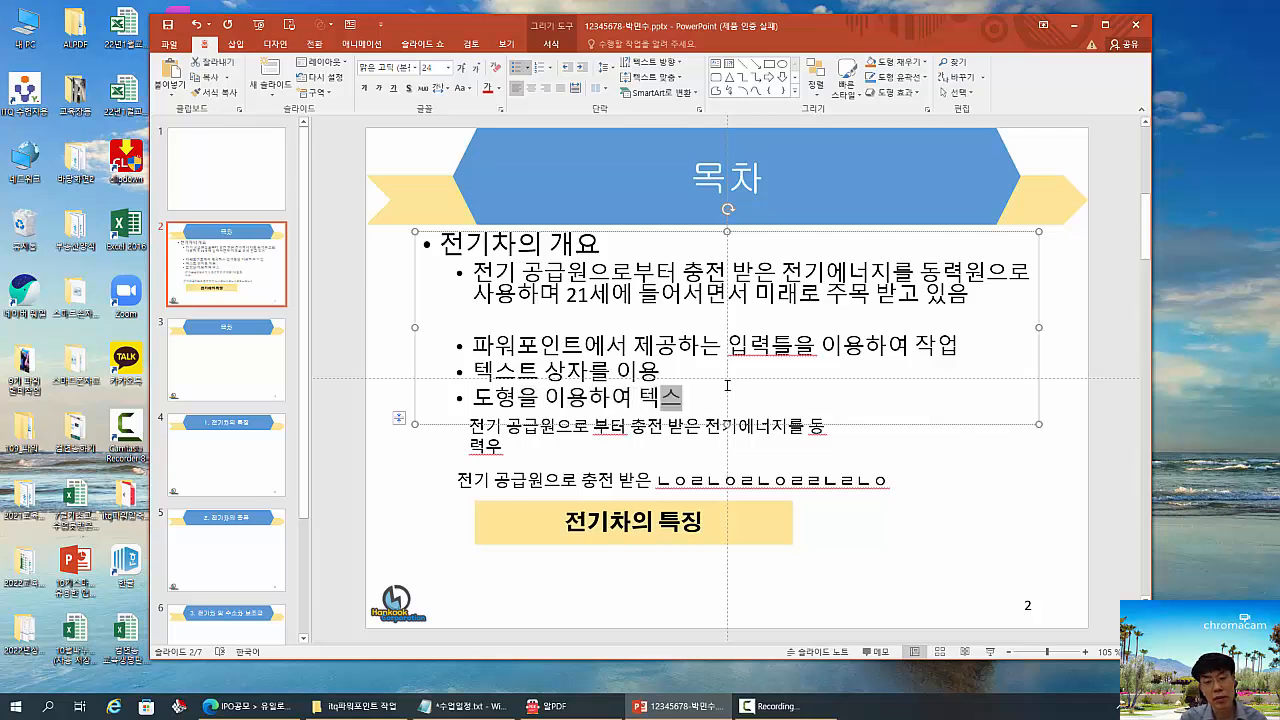
pyautogui.write('를 삽')
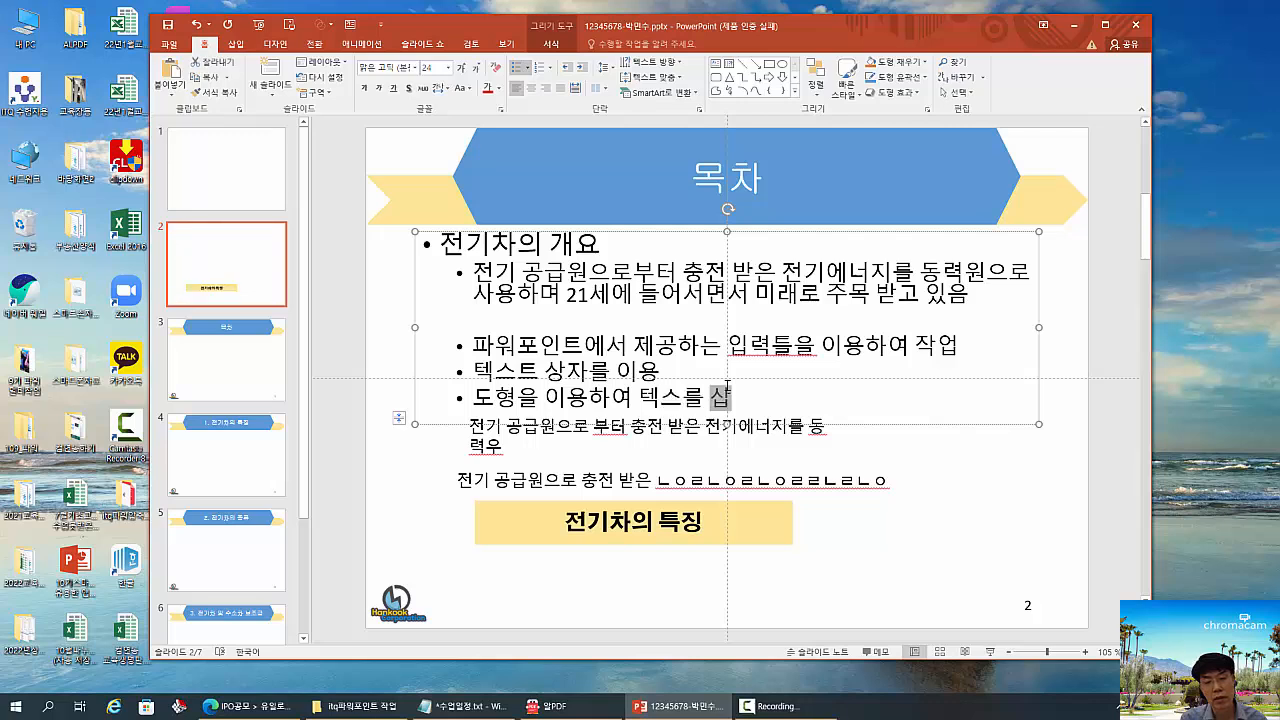
pyautogui.write('ㅇ입')
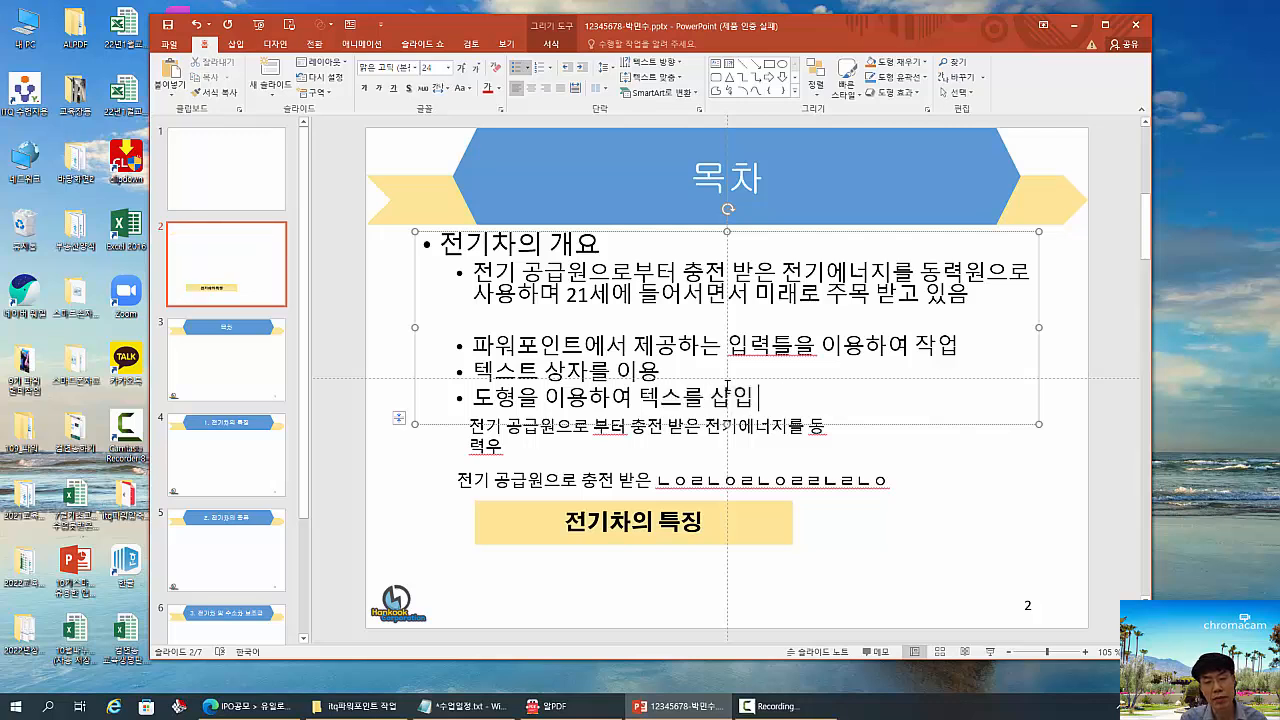
pyautogui.write(' 할수 있다.')
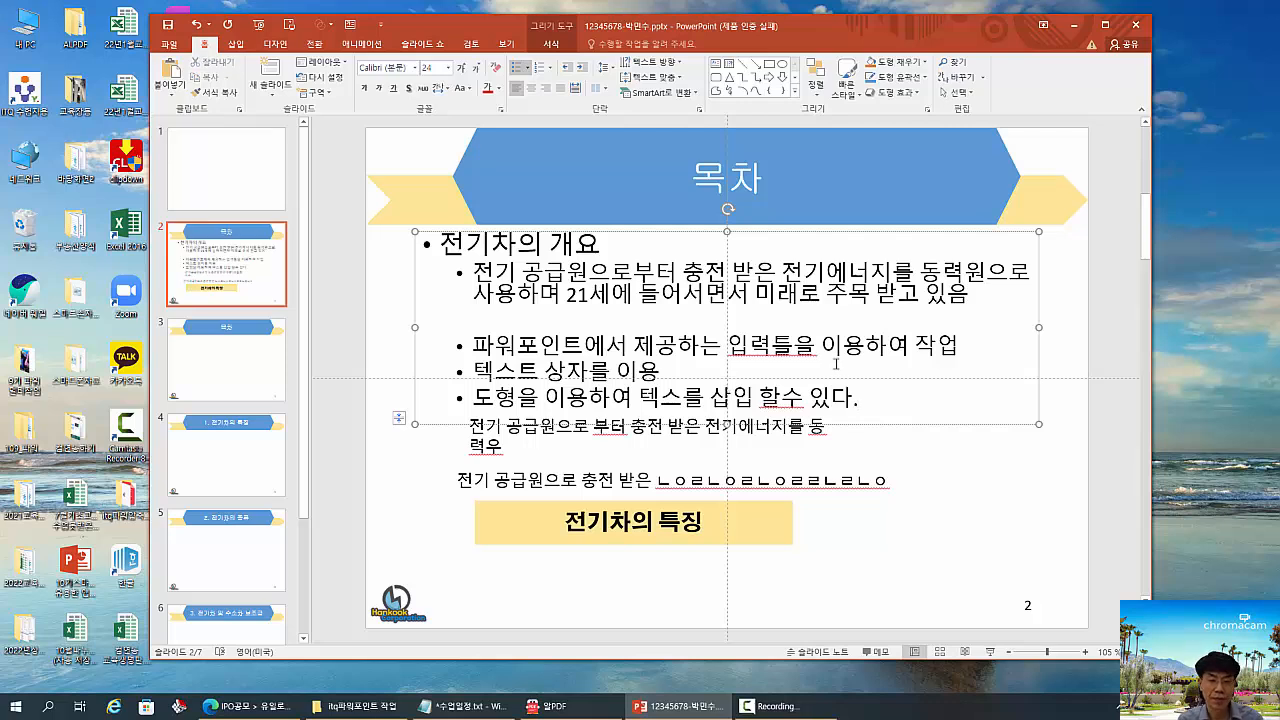
pyautogui.click(523, 443)
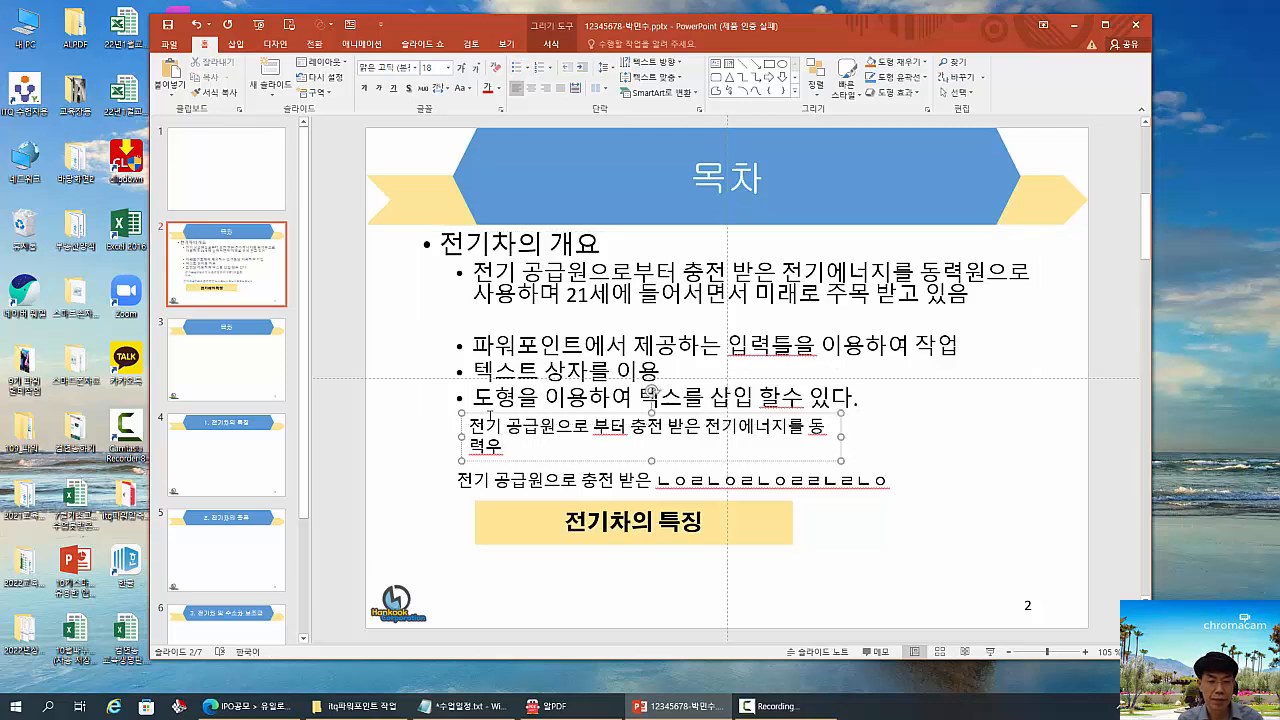
pyautogui.click(609, 568)
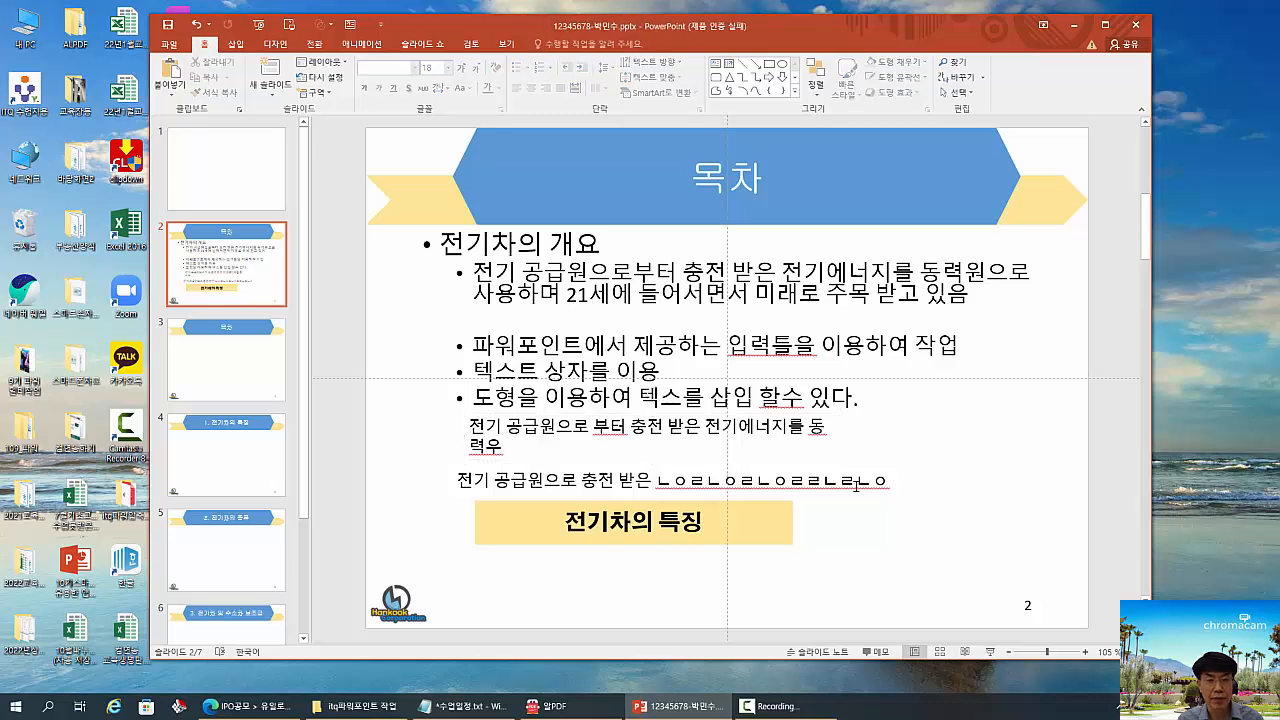
# - Insert WordArt in the style "채우기 - 황금색, 강조 4, 부드러운 입체" with the text "전기차의 특징"
pyautogui.click(235, 44)
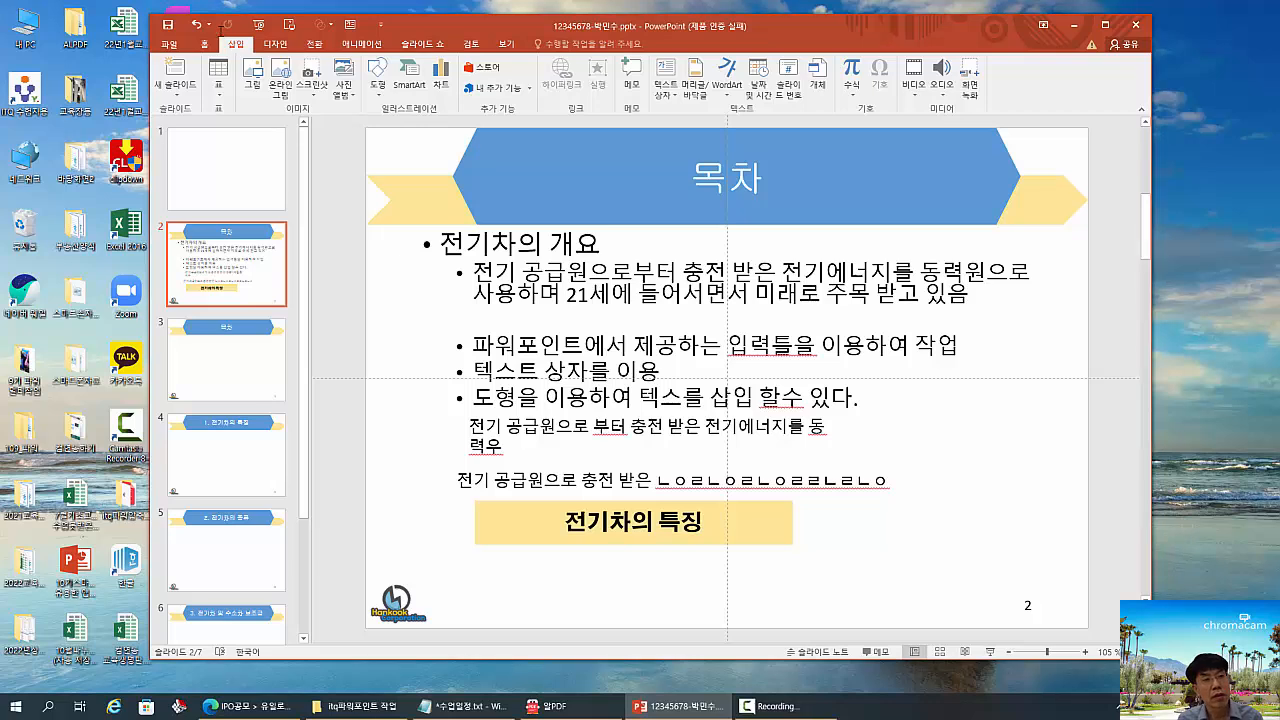
pyautogui.moveTo(217, 34); pyautogui.dragTo(256, 57)
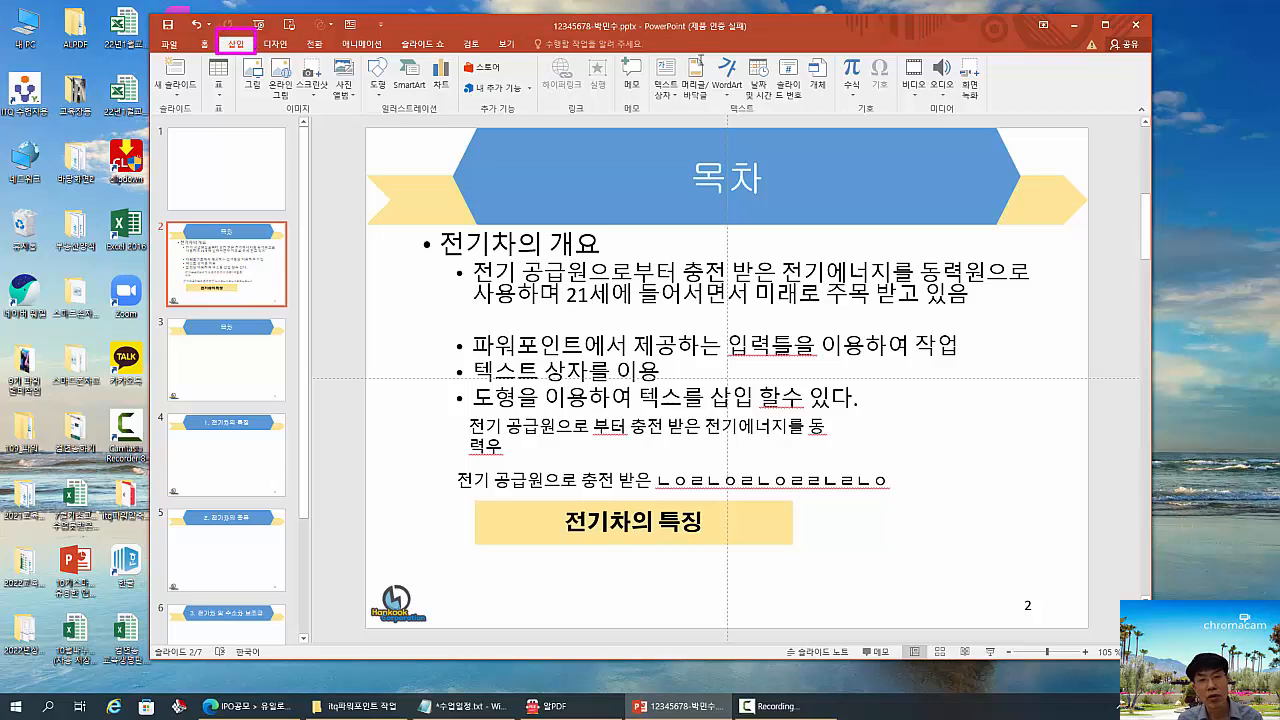
pyautogui.moveTo(707, 52); pyautogui.dragTo(740, 106)
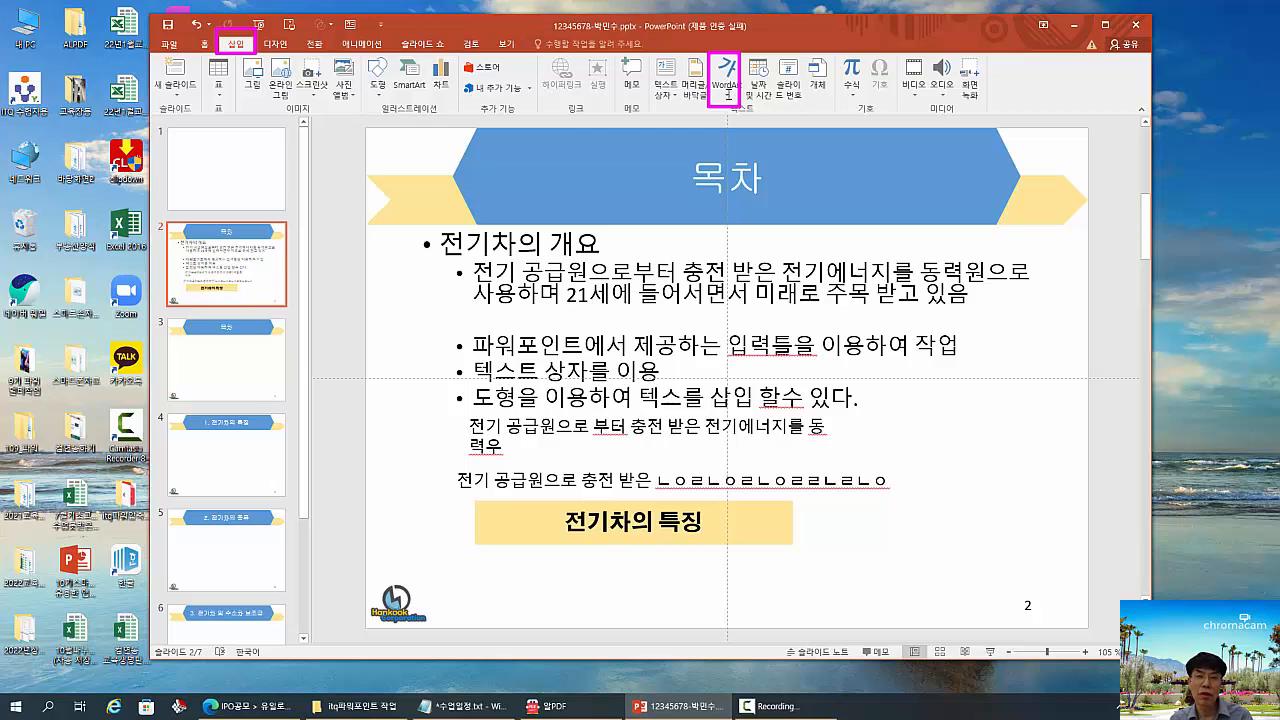
pyautogui.click(728, 92)
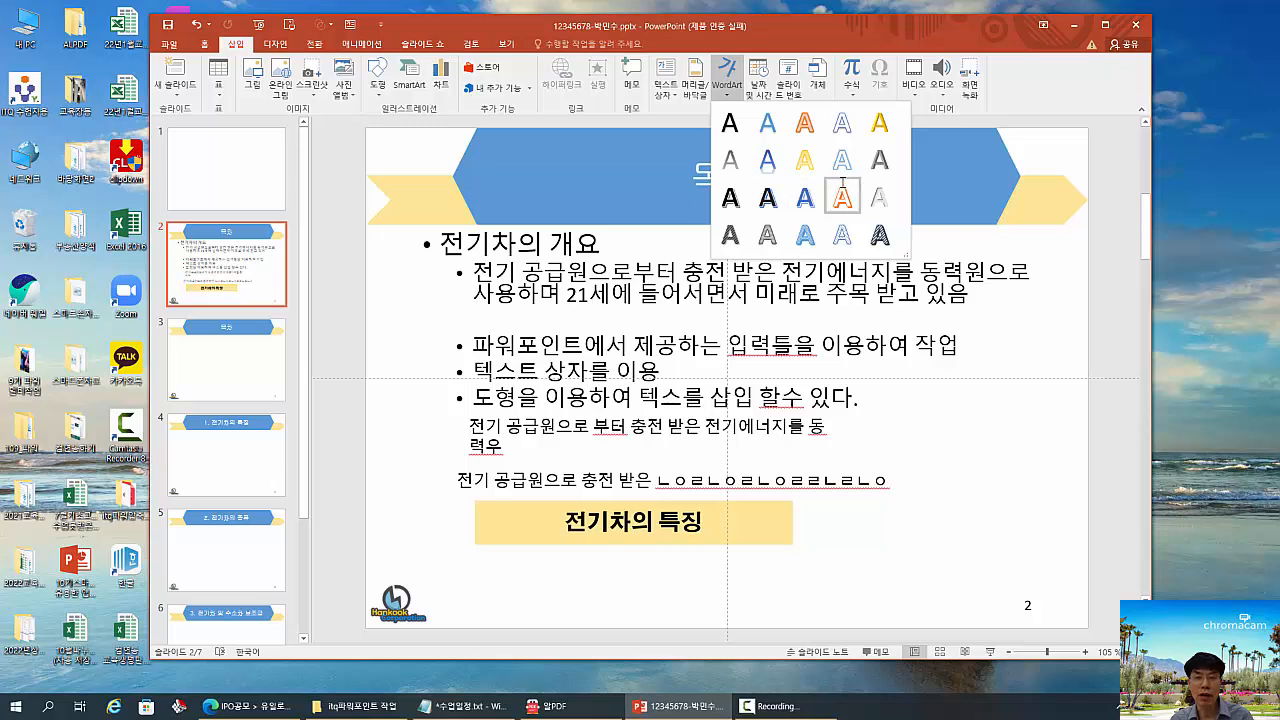
pyautogui.click(879, 124)
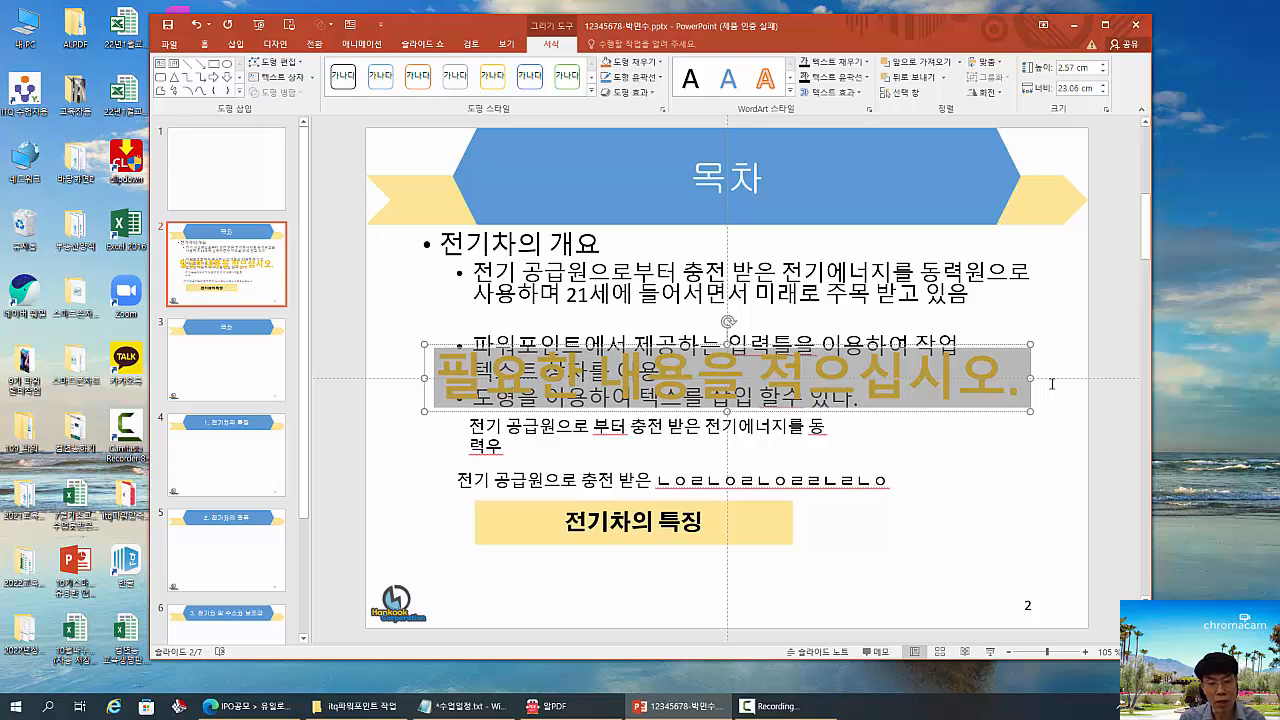
pyautogui.write('전ㄱ기차의 트')
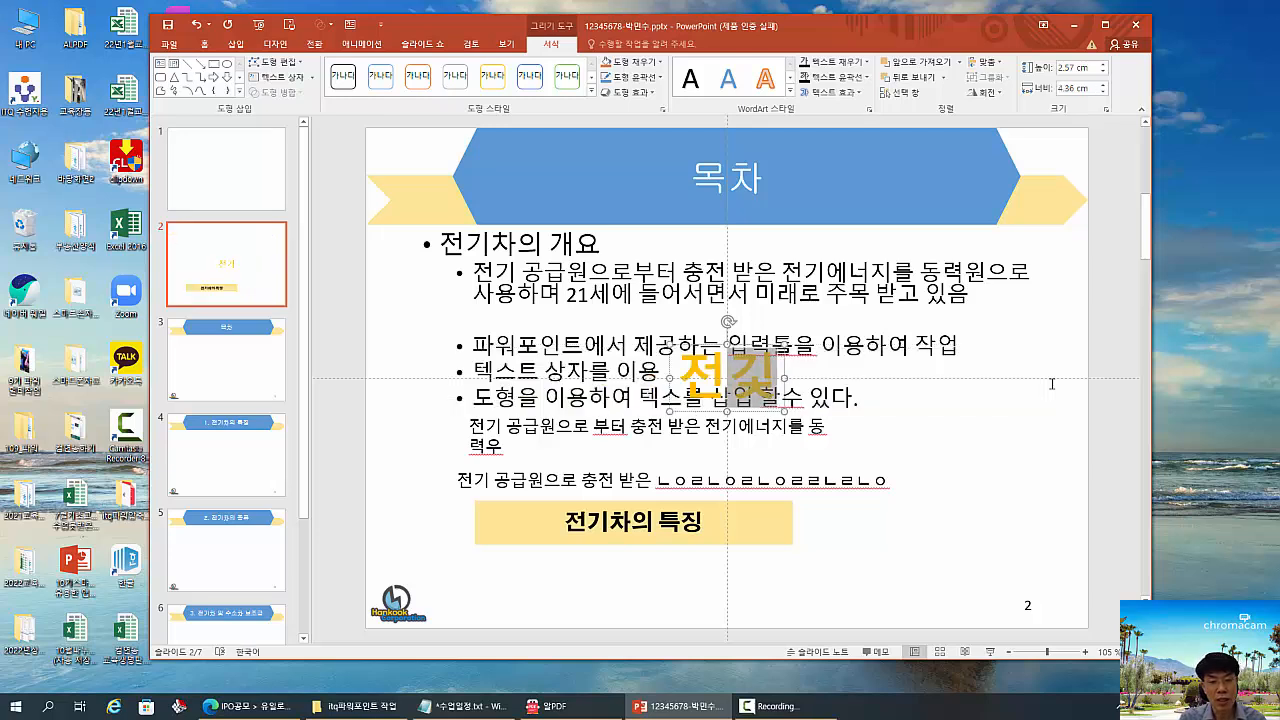
pyautogui.write('특징')
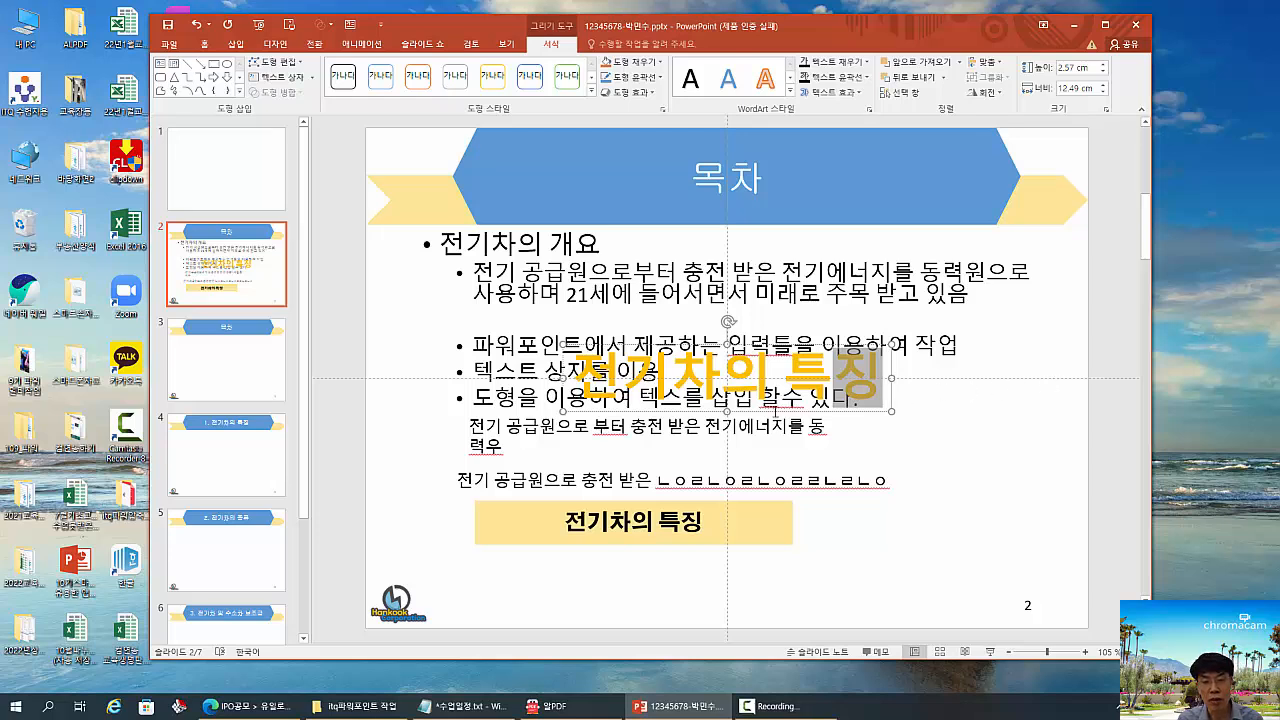
# - Move the gold WordArt off the bullets to the bottom of the slide, below the yellow rectangle, and deselect it
pyautogui.click(775, 411)
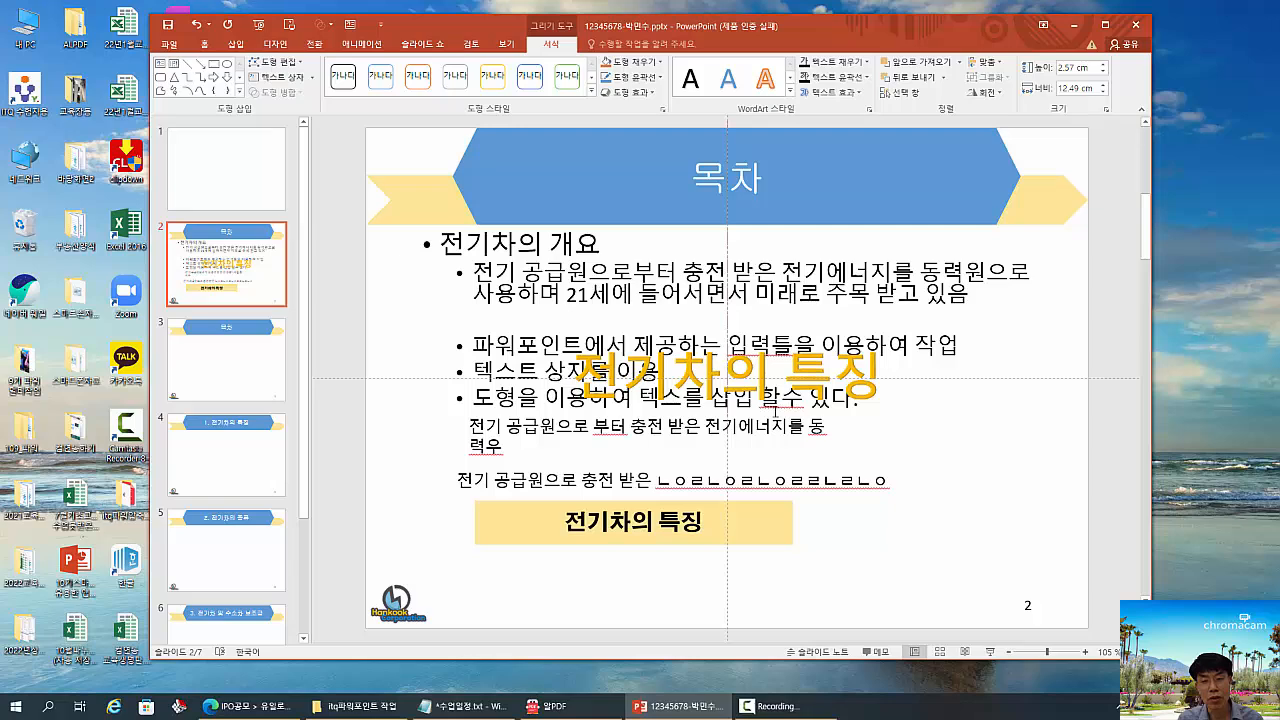
pyautogui.click(775, 411)
pyautogui.moveTo(775, 418); pyautogui.dragTo(810, 626)
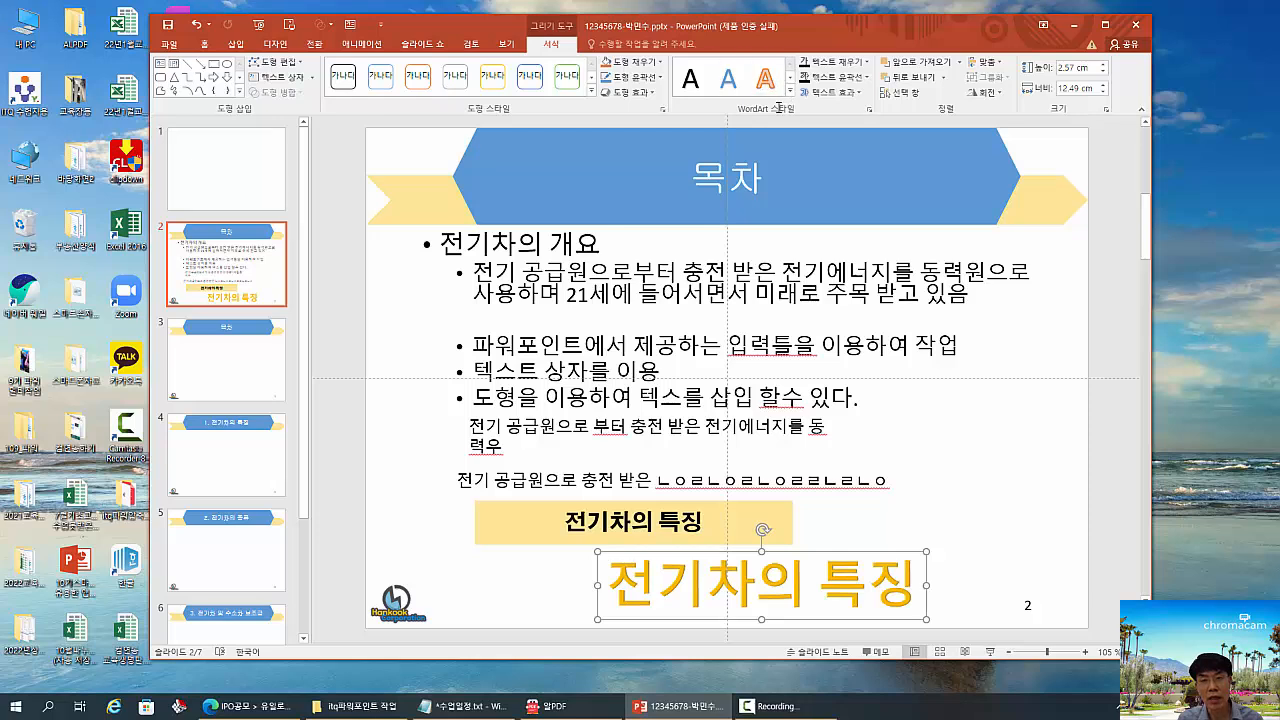
pyautogui.click(972, 377)
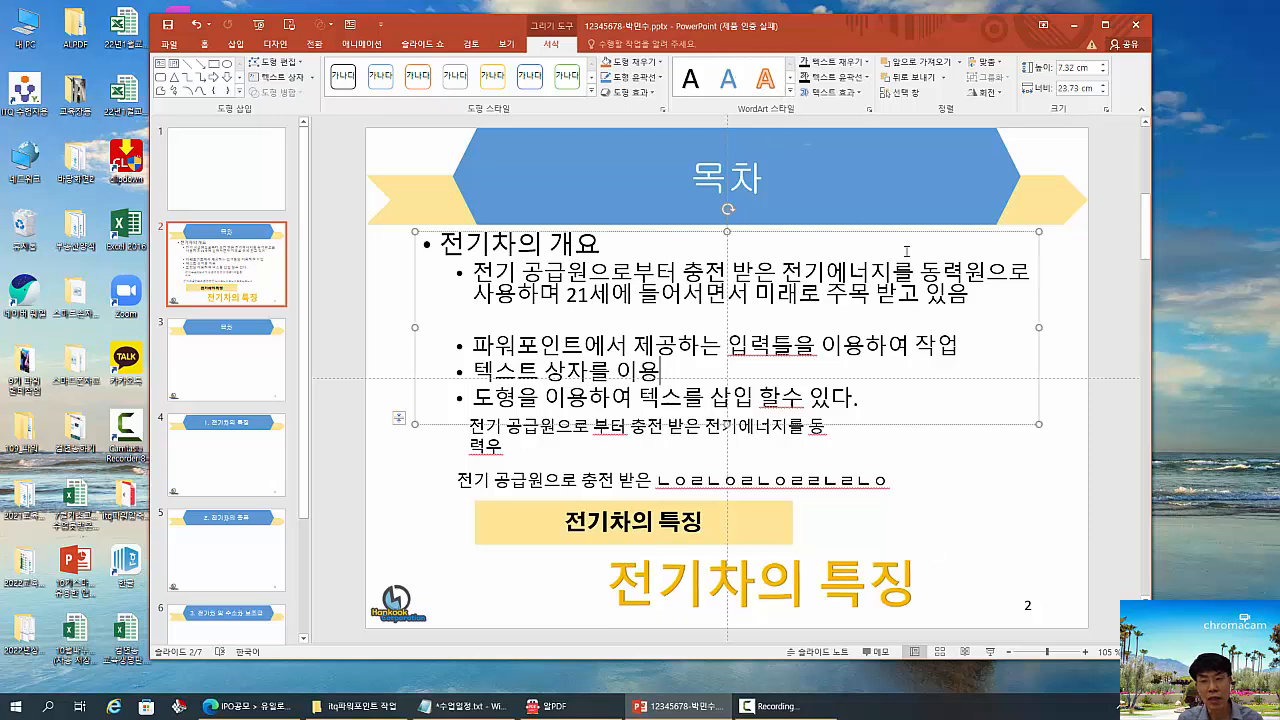
pyautogui.click(1077, 360)
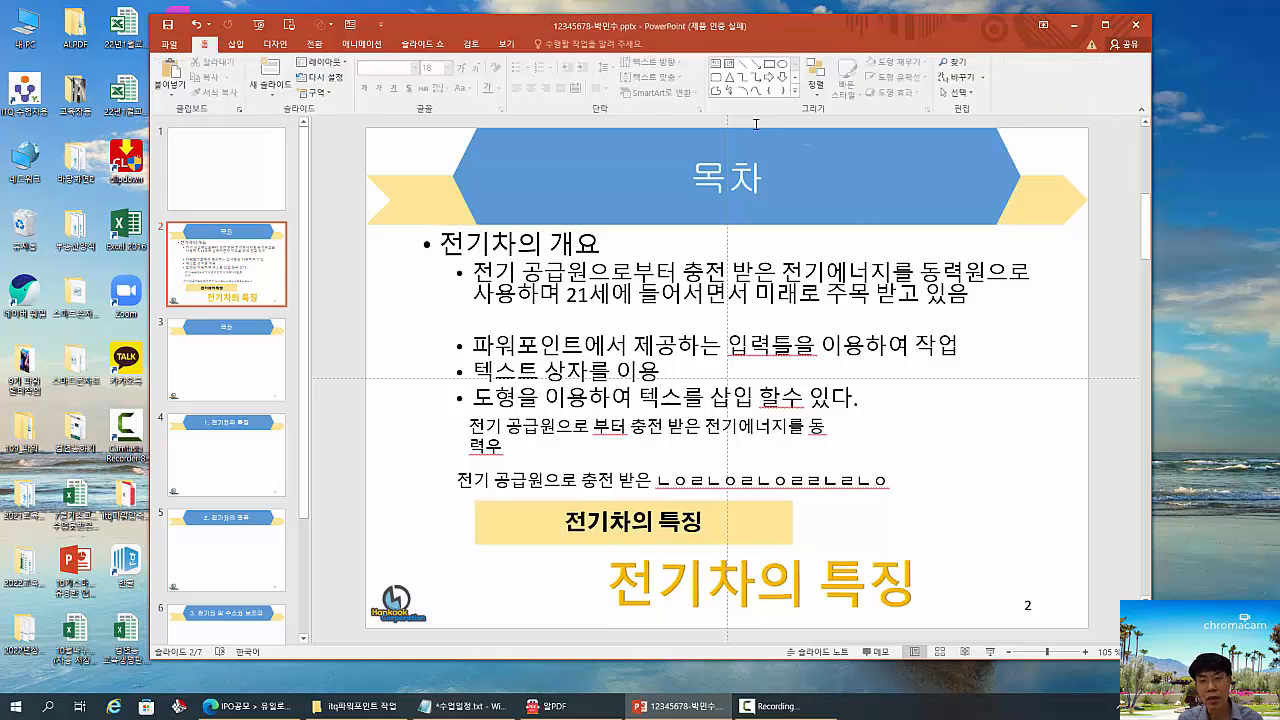
# - Insert a blue WordArt with the text "전기차의 특징" over the bullets and delete it again
pyautogui.click(233, 44)
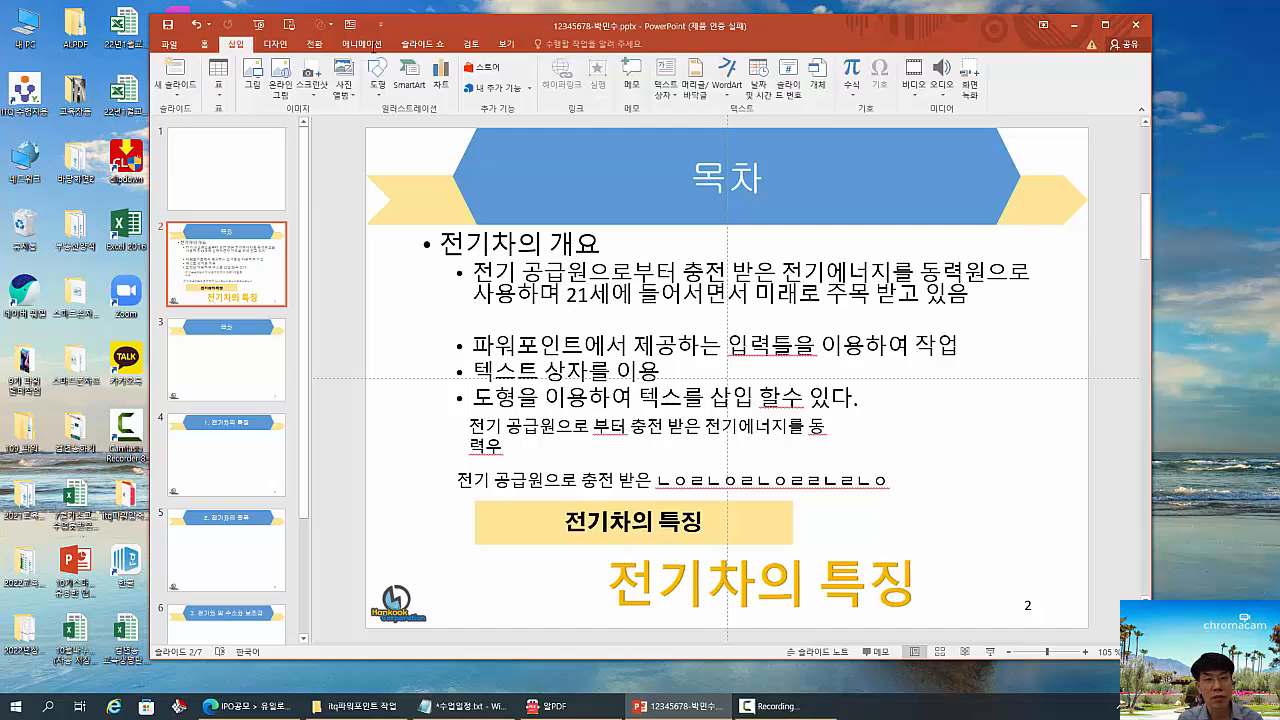
pyautogui.click(727, 78)
pyautogui.click(805, 198)
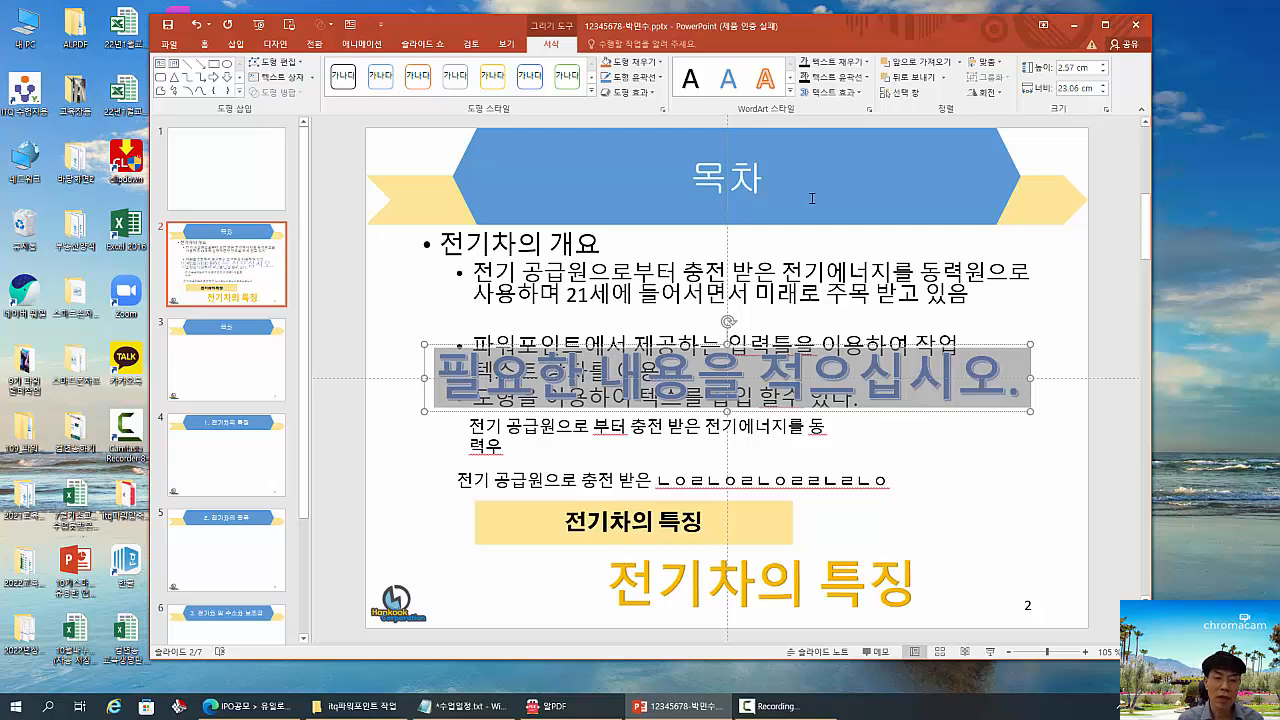
pyautogui.write('전기차')
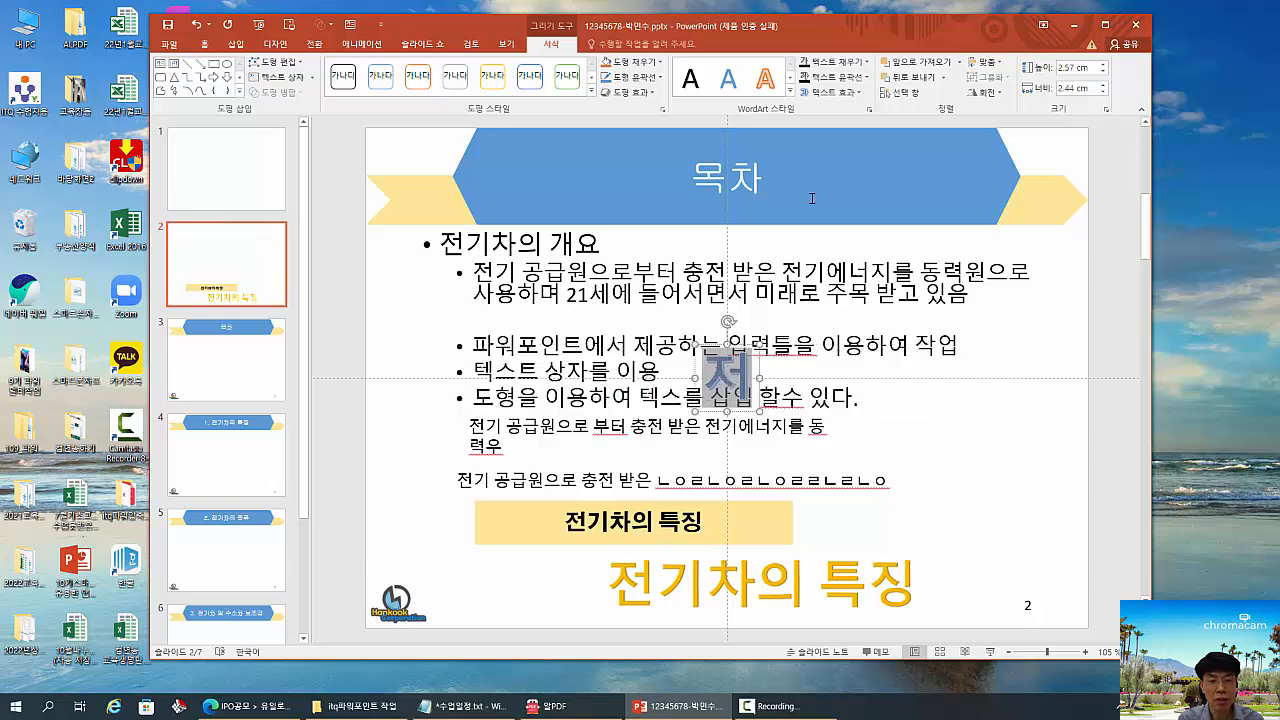
pyautogui.write('의')
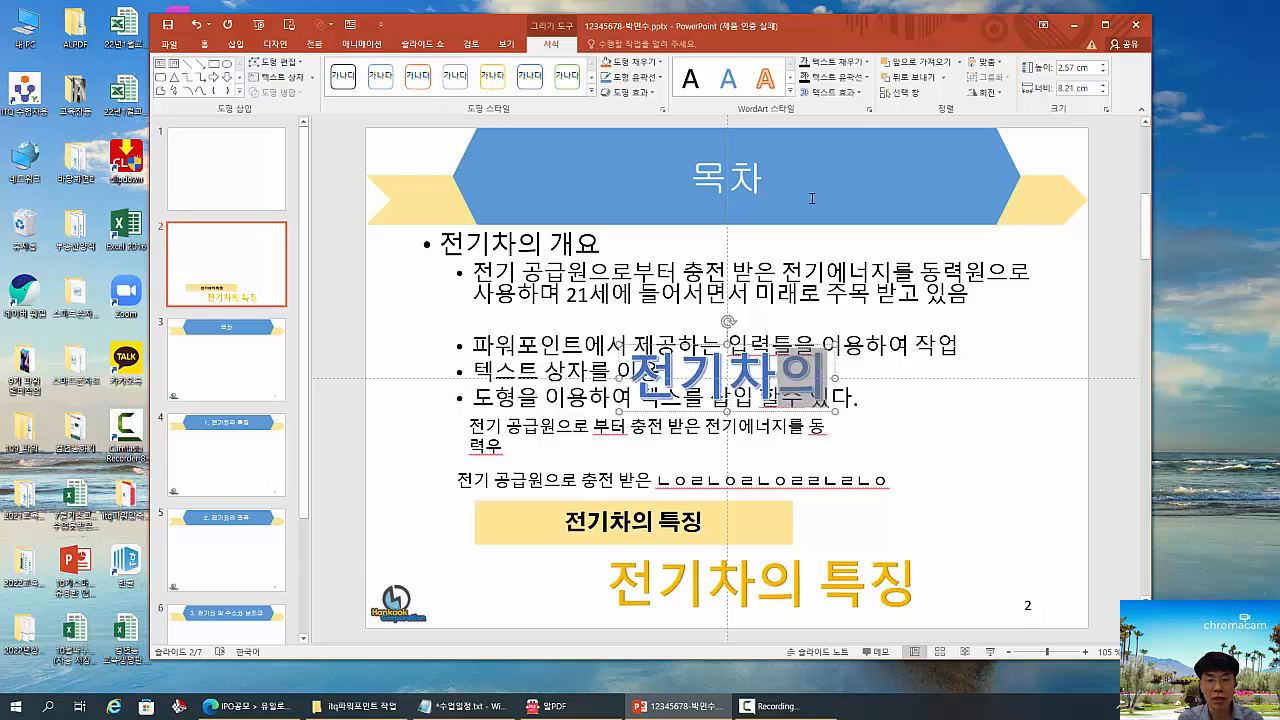
pyautogui.write(' 특징')
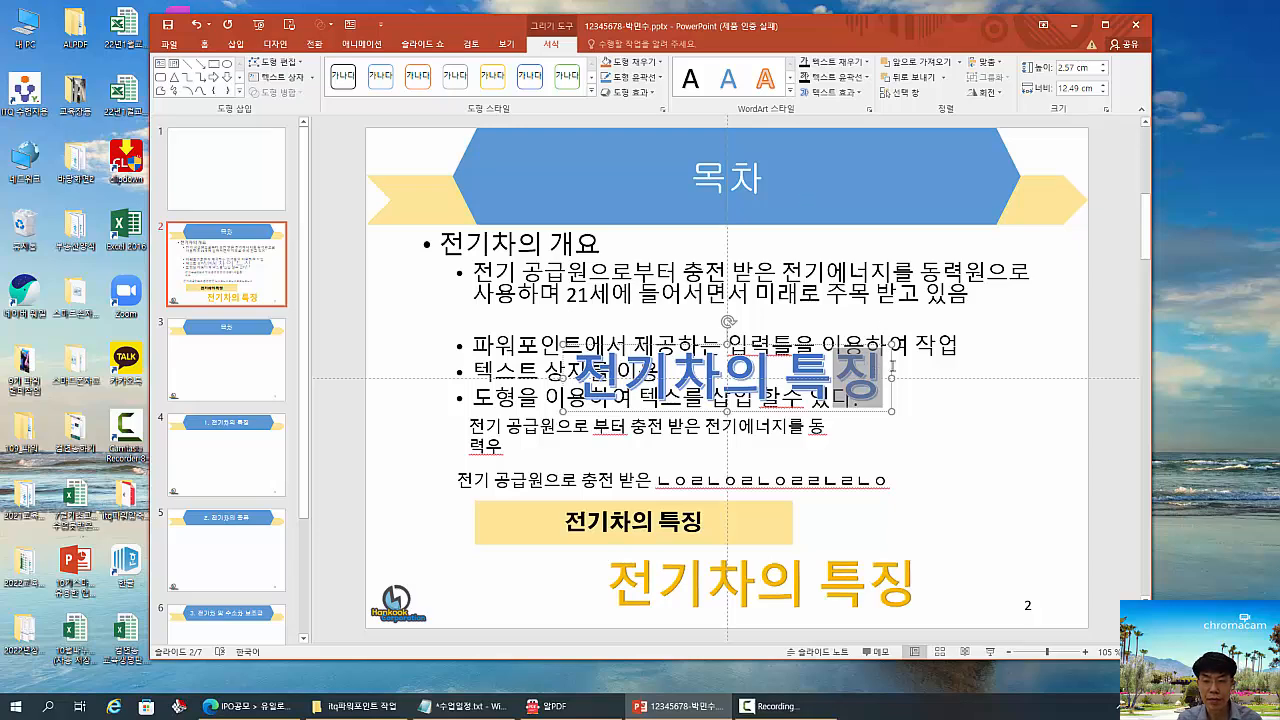
pyautogui.press('Escape')
pyautogui.press('Delete')
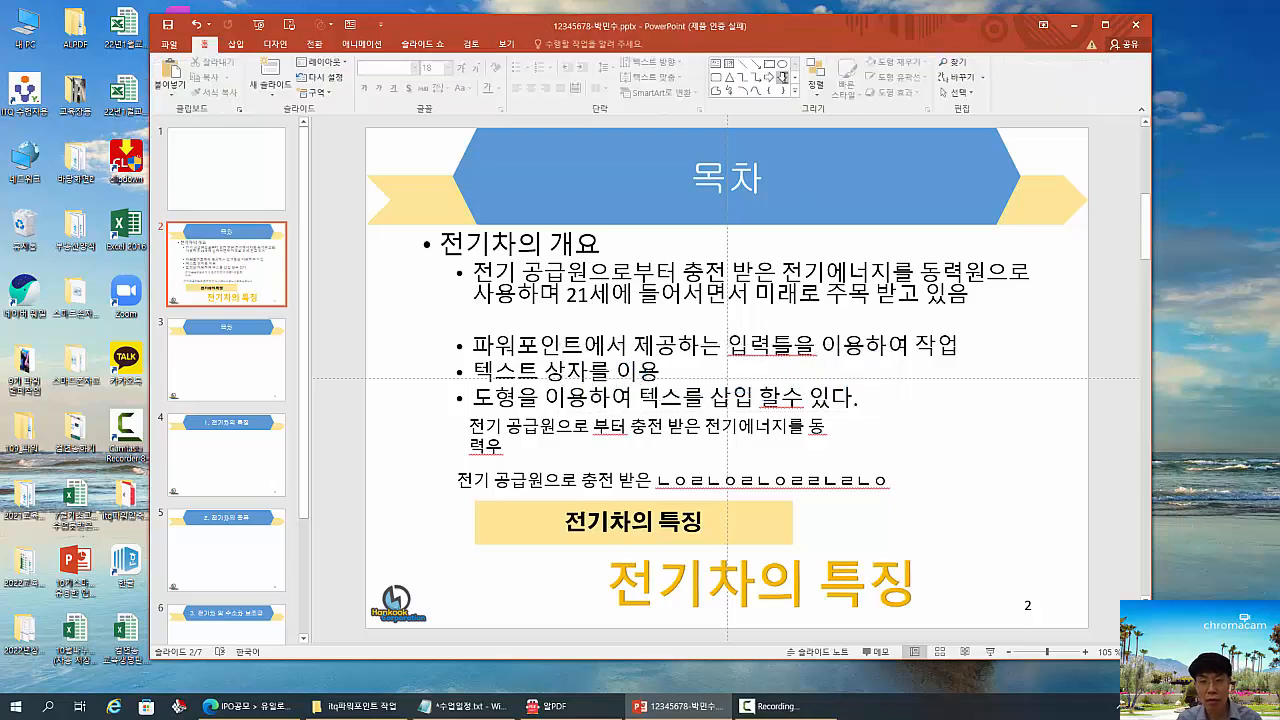
# - Insert a gold WordArt and add "전기차의" inside its placeholder text after the first character
pyautogui.click(238, 45)
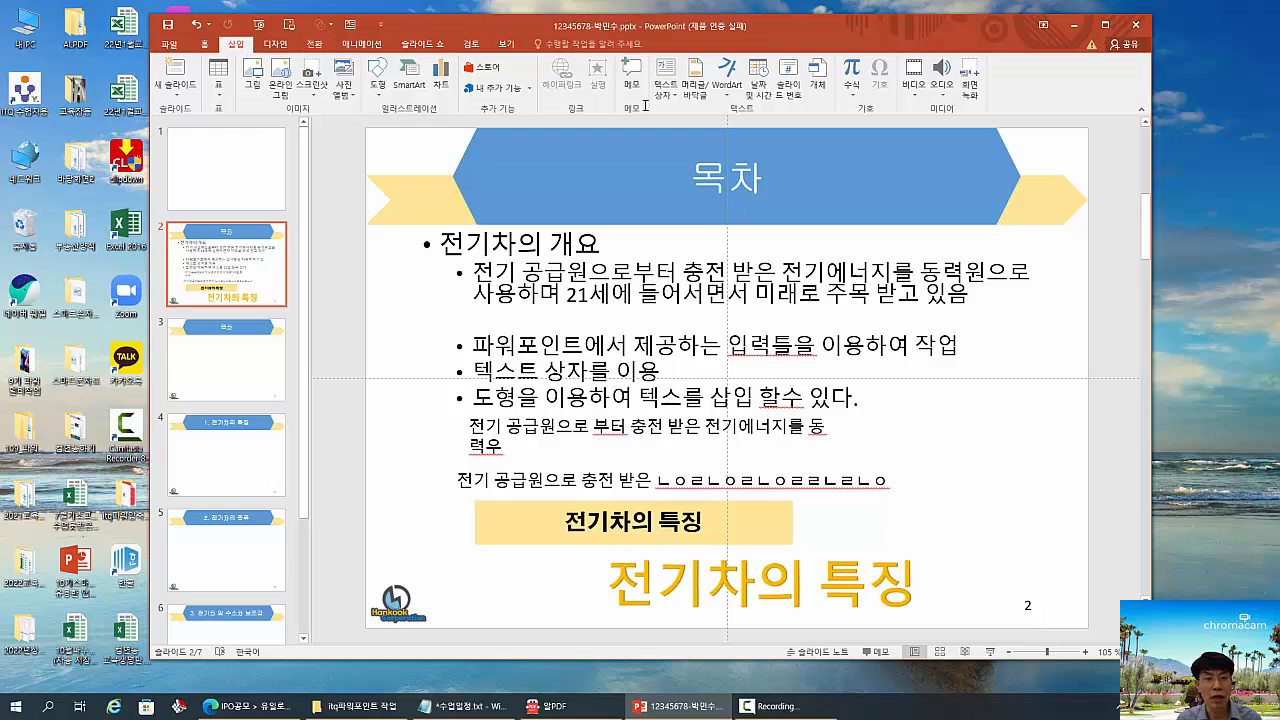
pyautogui.click(728, 78)
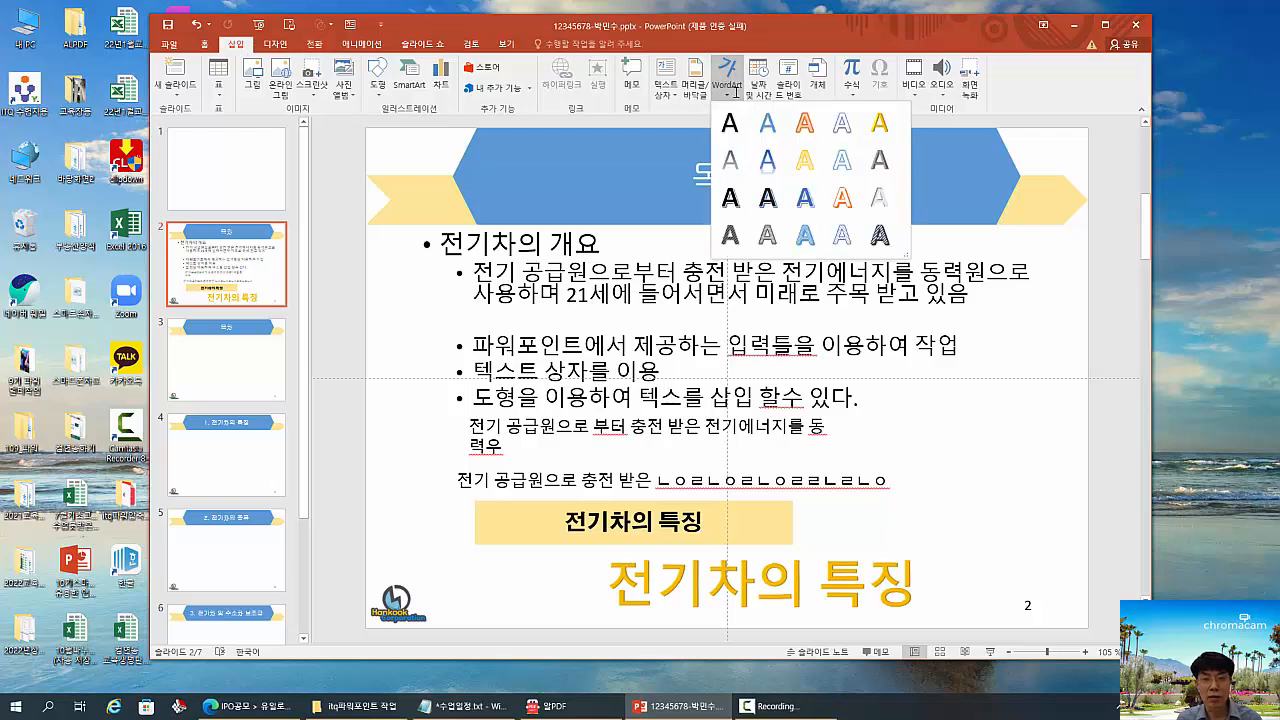
pyautogui.click(829, 161)
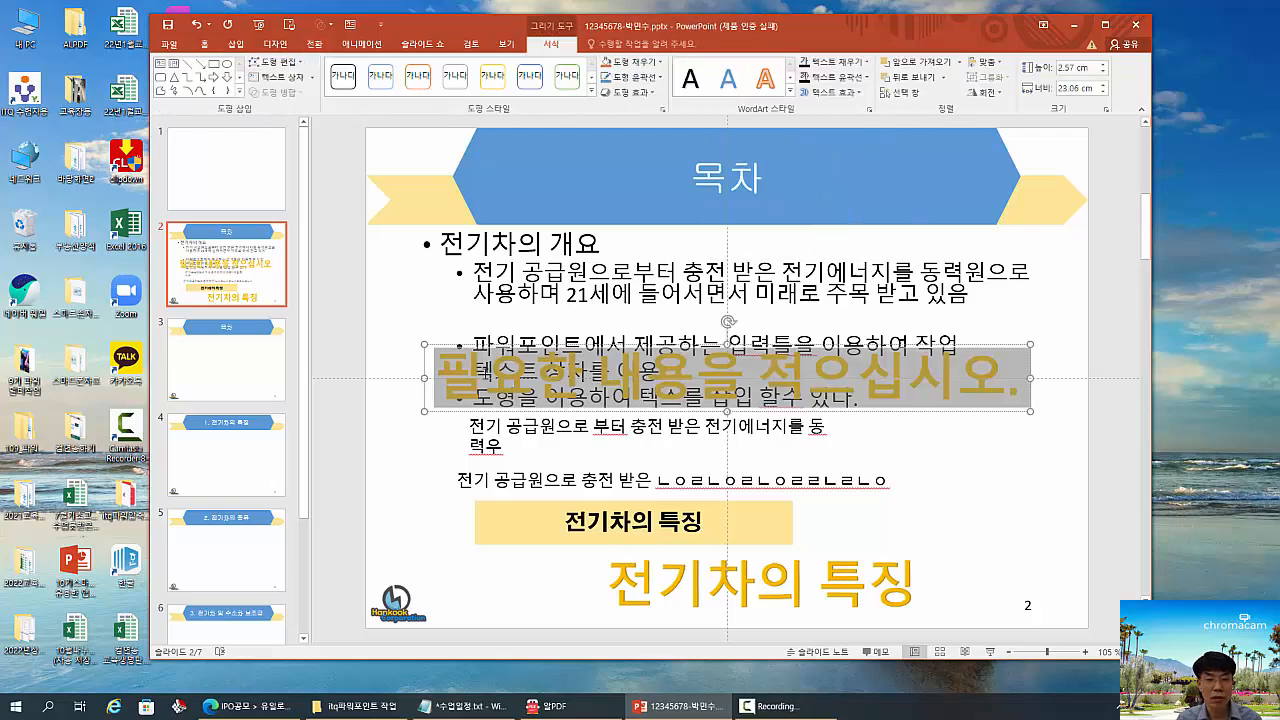
pyautogui.click(492, 377)
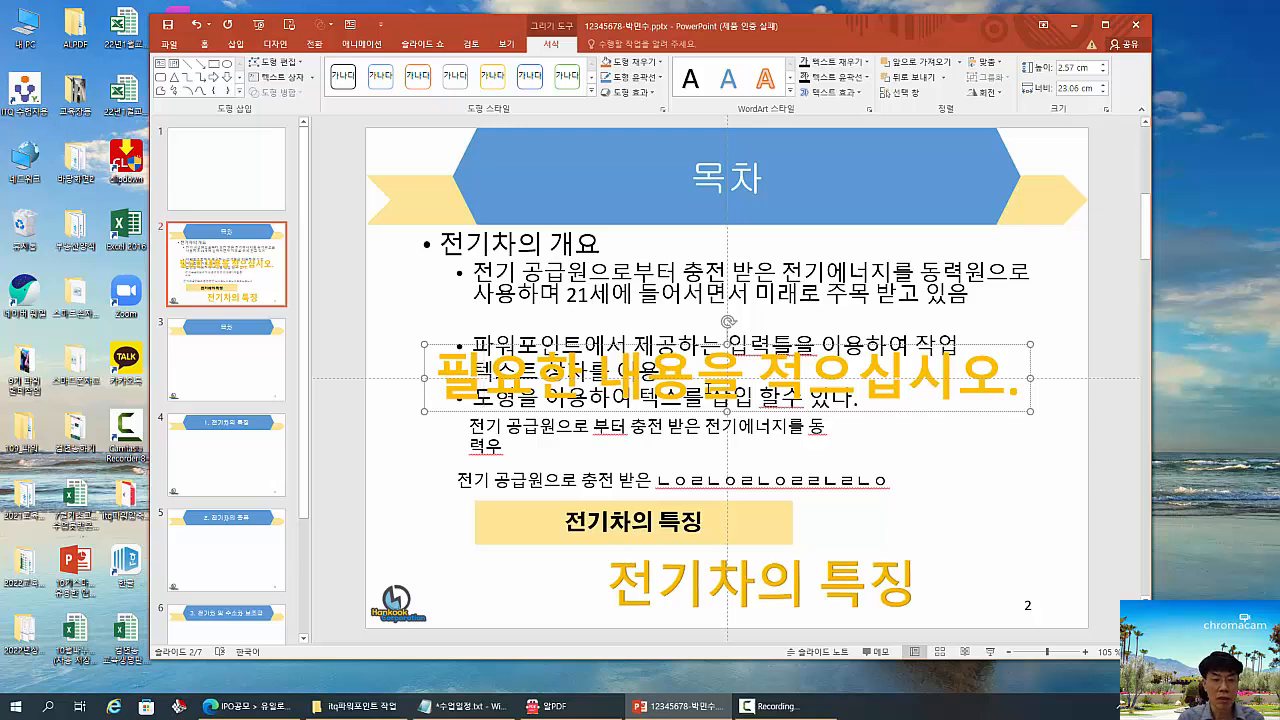
pyautogui.write('전기창')
pyautogui.write('의')
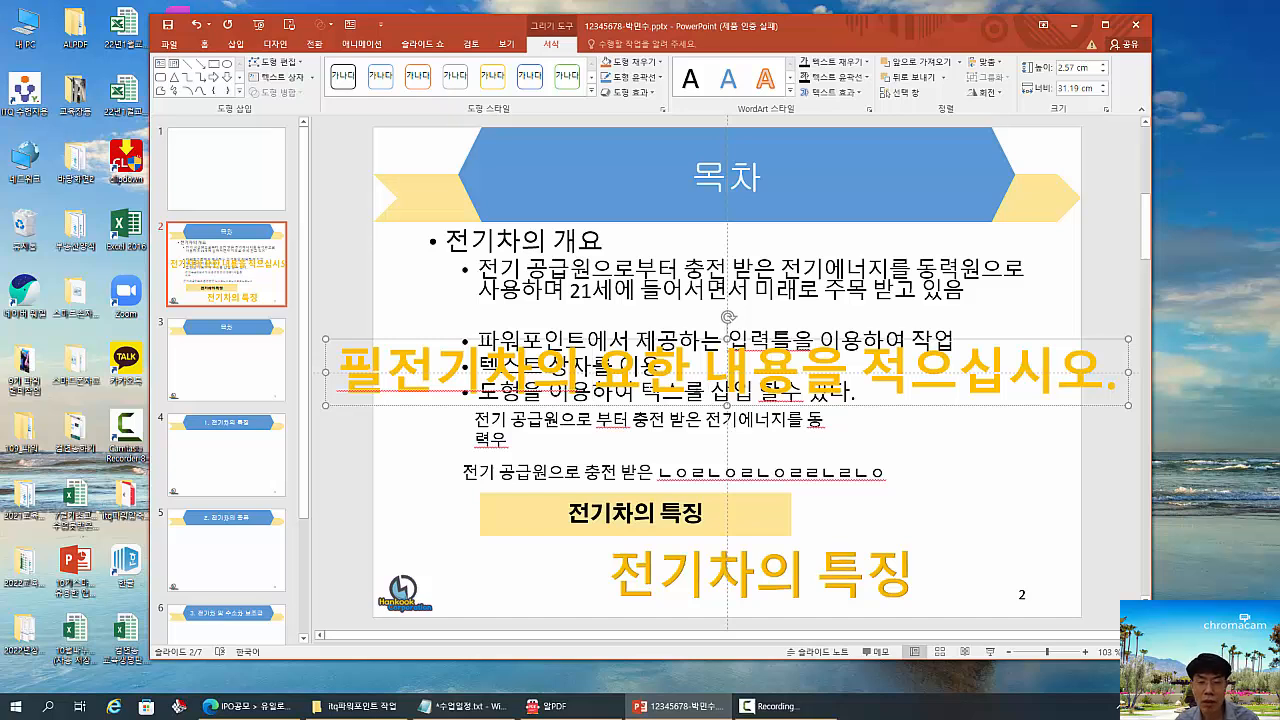
# - Remove leftover placeholder characters around "전기차의" in the new gold WordArt, then delete the whole WordArt
pyautogui.moveTo(1114, 383); pyautogui.dragTo(792, 376)
pyautogui.press('BackSpace')
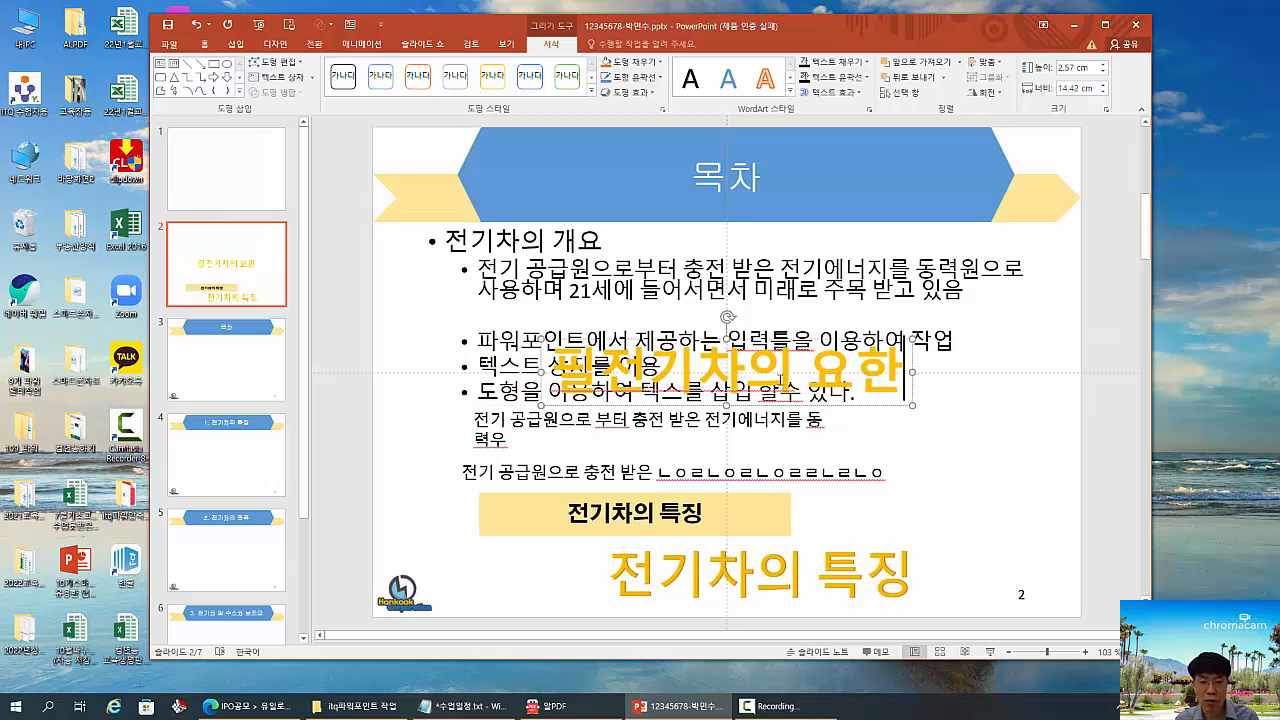
pyautogui.press('BackSpace')
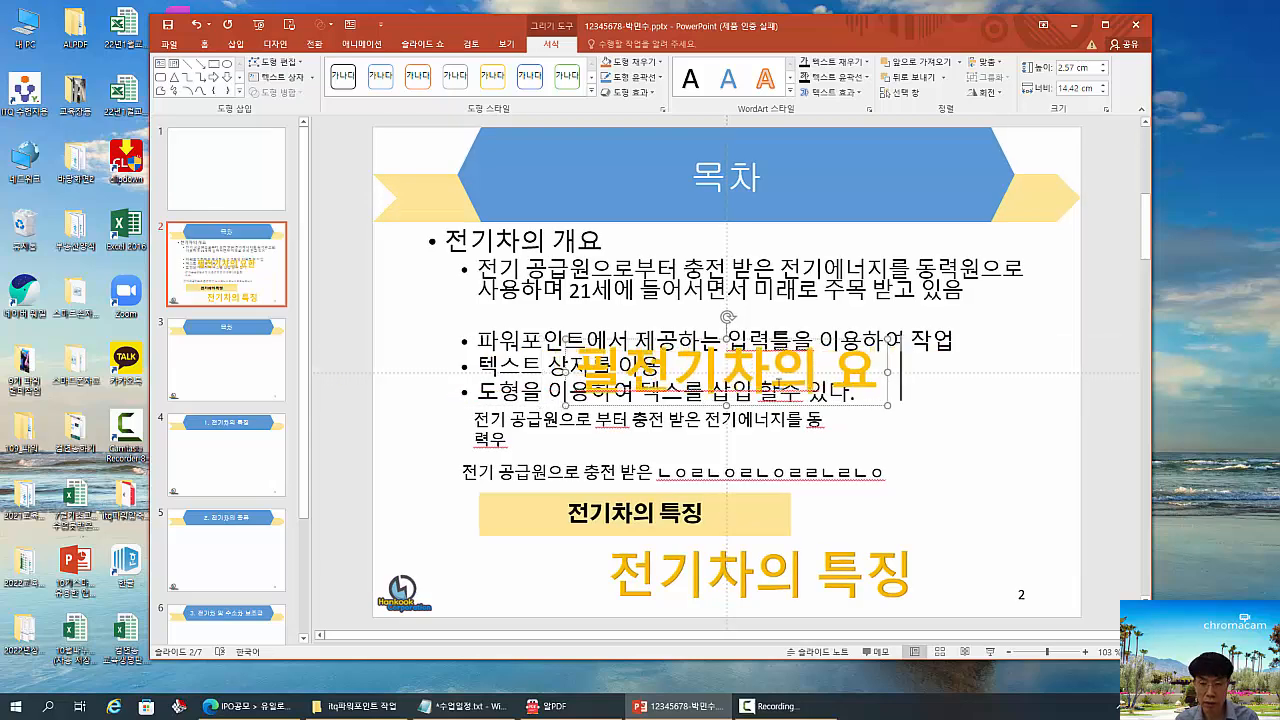
pyautogui.click(630, 368)
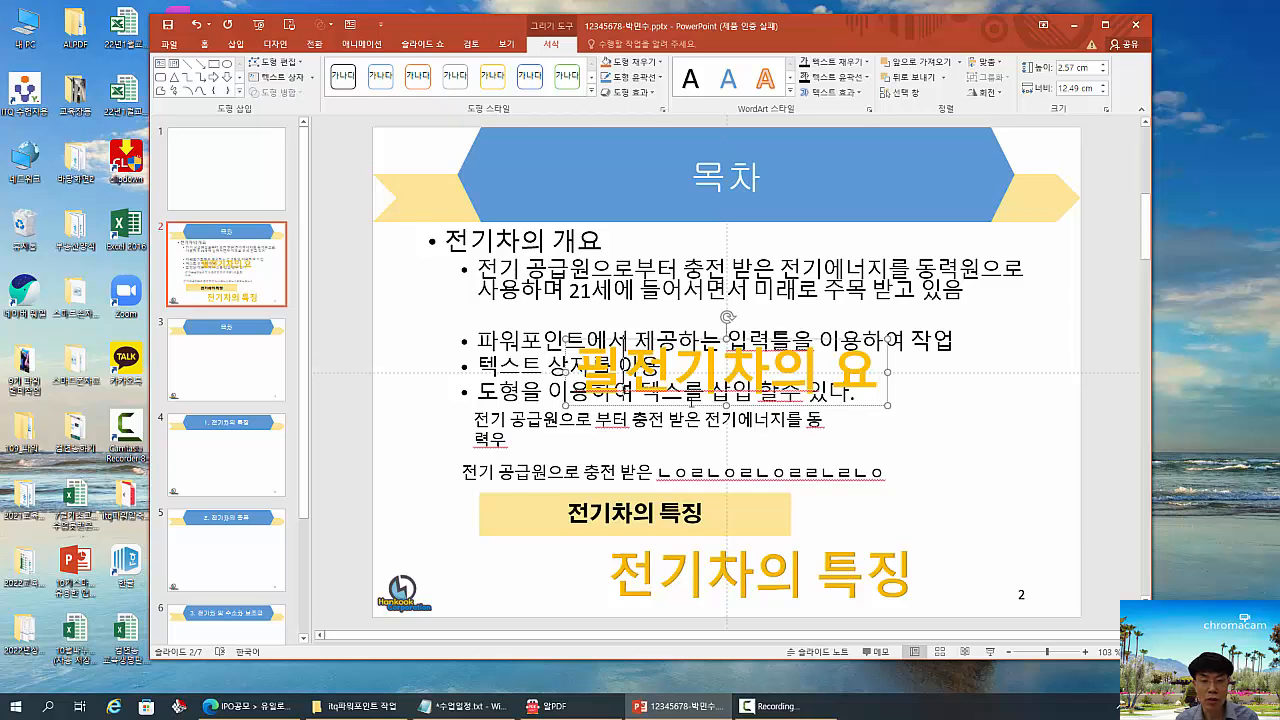
pyautogui.press('BackSpace')
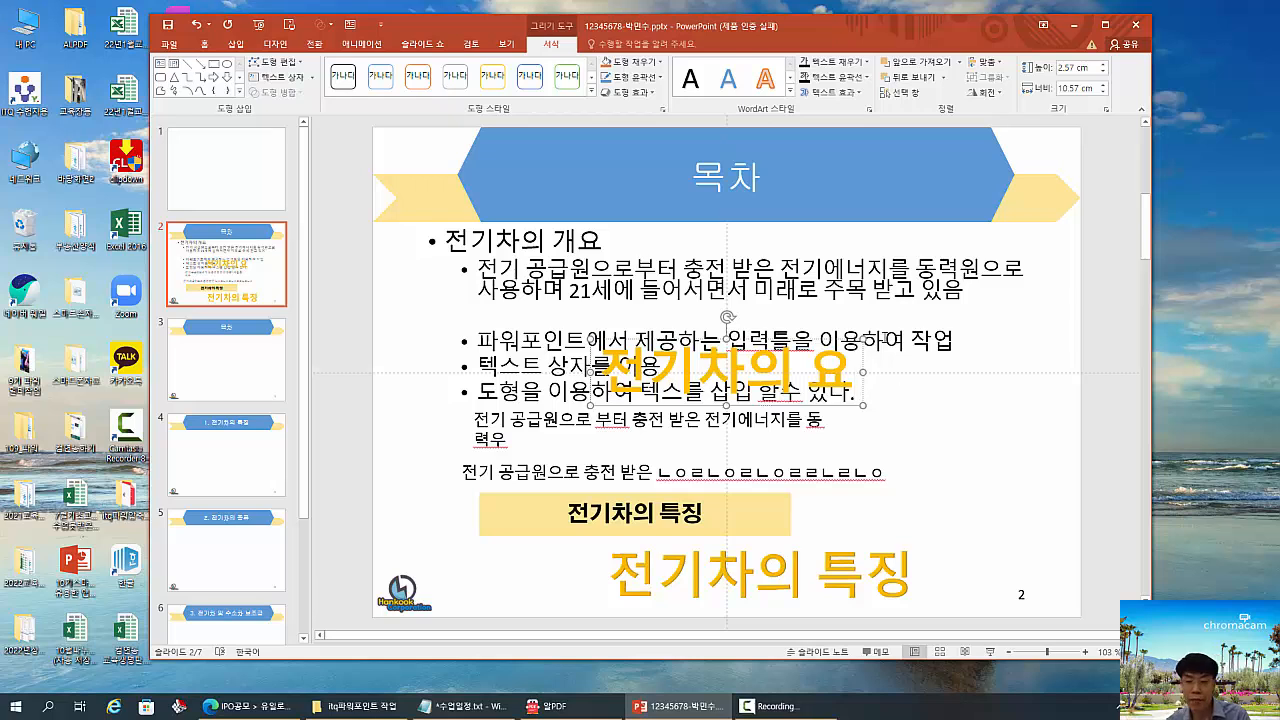
pyautogui.moveTo(859, 362); pyautogui.dragTo(1075, 406)
pyautogui.press('Delete')
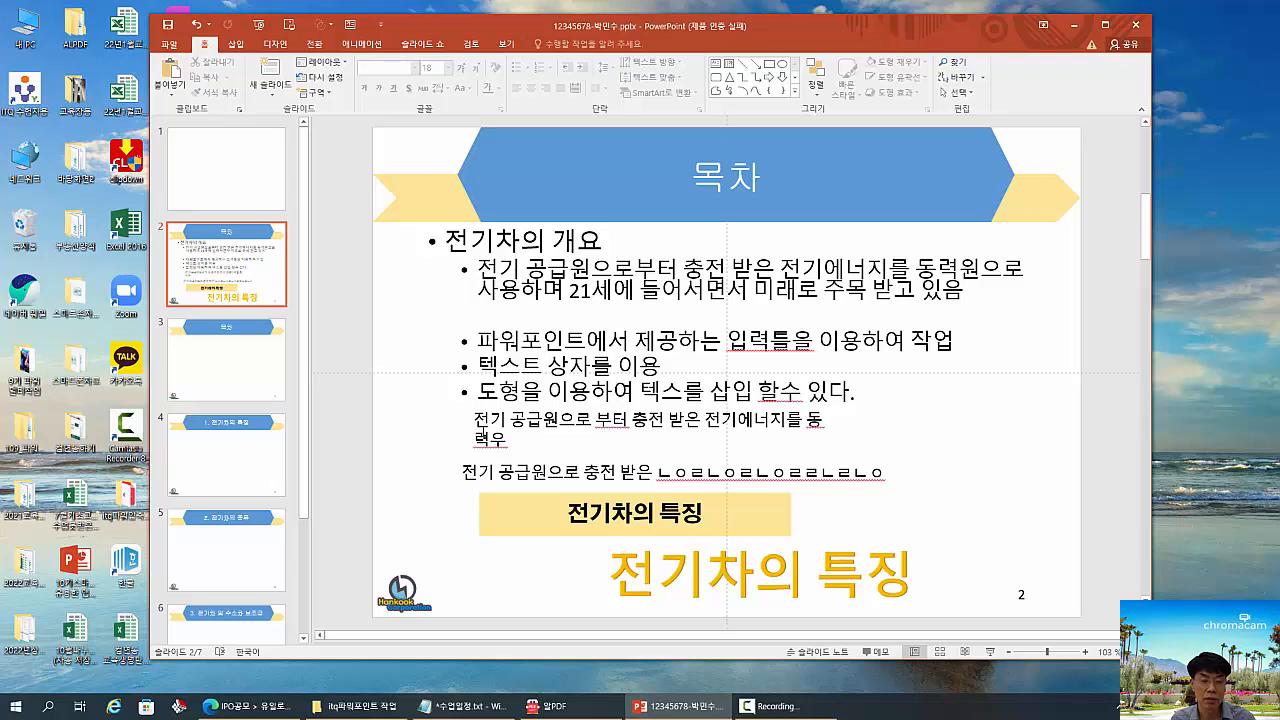
# - Add the second-level bullet "삽입 워드아트를 이용하여 작업한다." below the bullet about inserting text using shapes
pyautogui.click(866, 395)
pyautogui.press('Return')
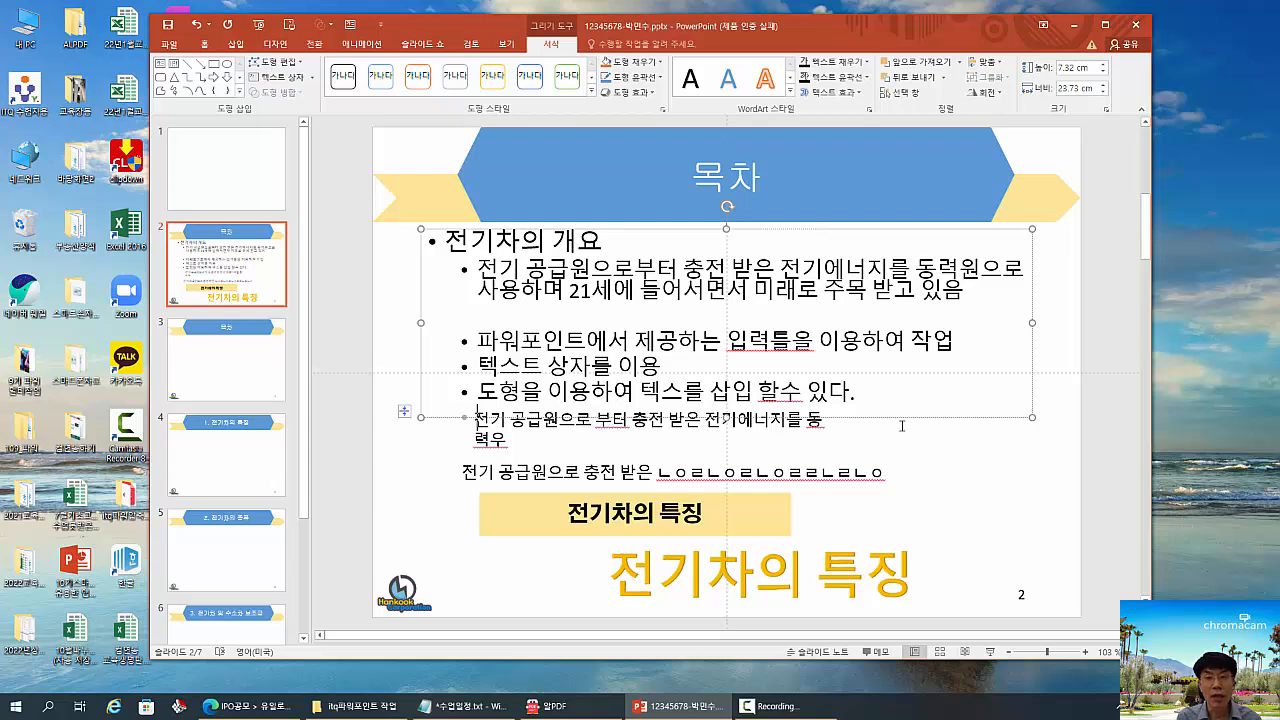
pyautogui.write('삽입 ㅇ')
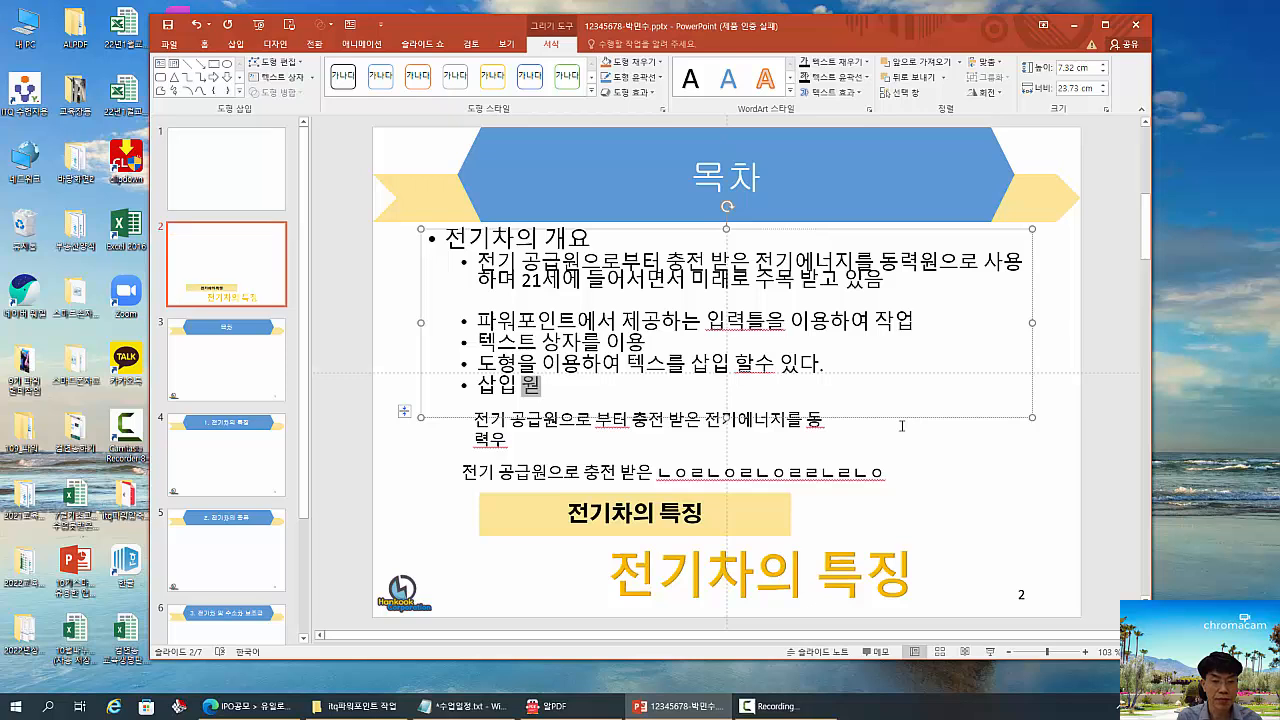
pyautogui.write('드앝트')
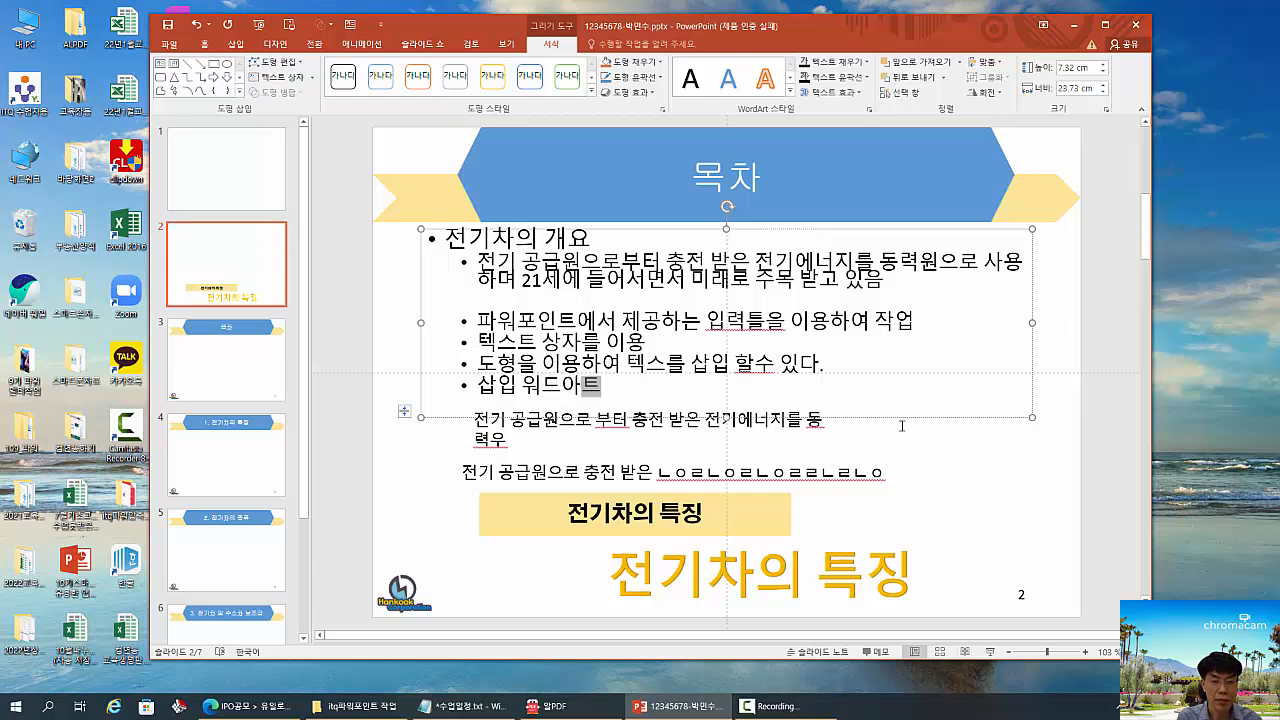
pyautogui.write('를 이용항여 작업한')
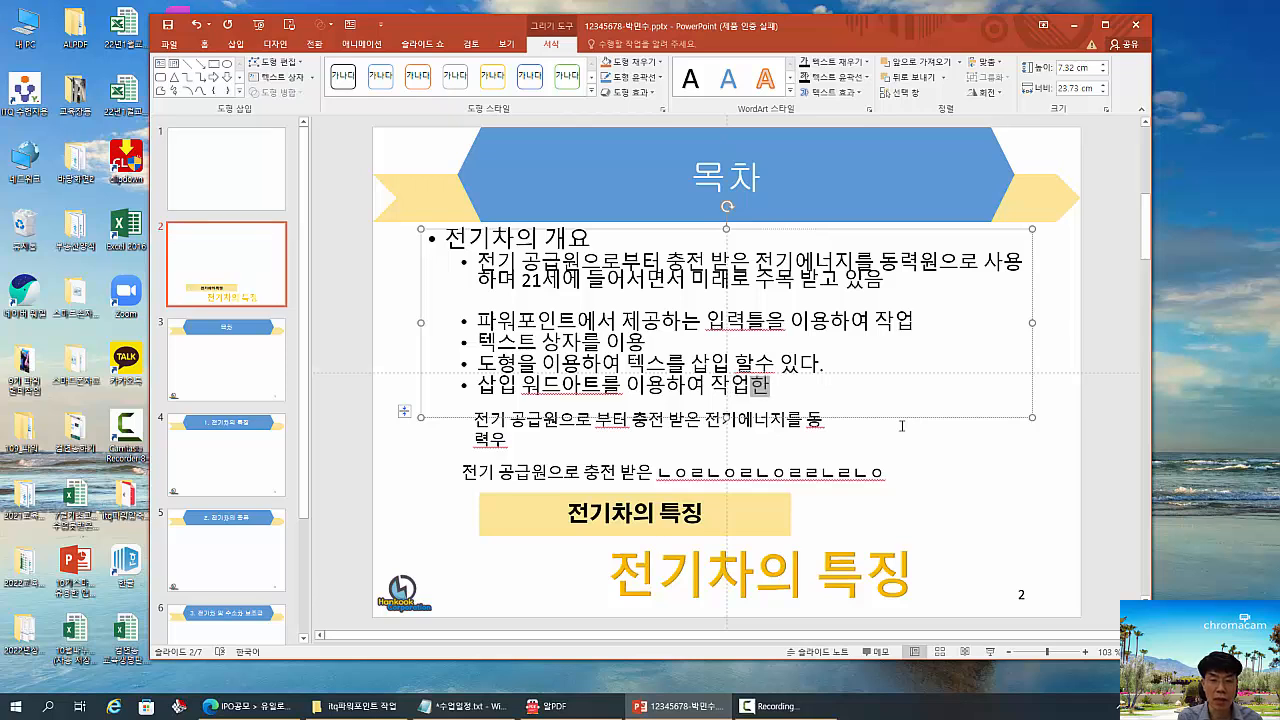
pyautogui.write('다.')
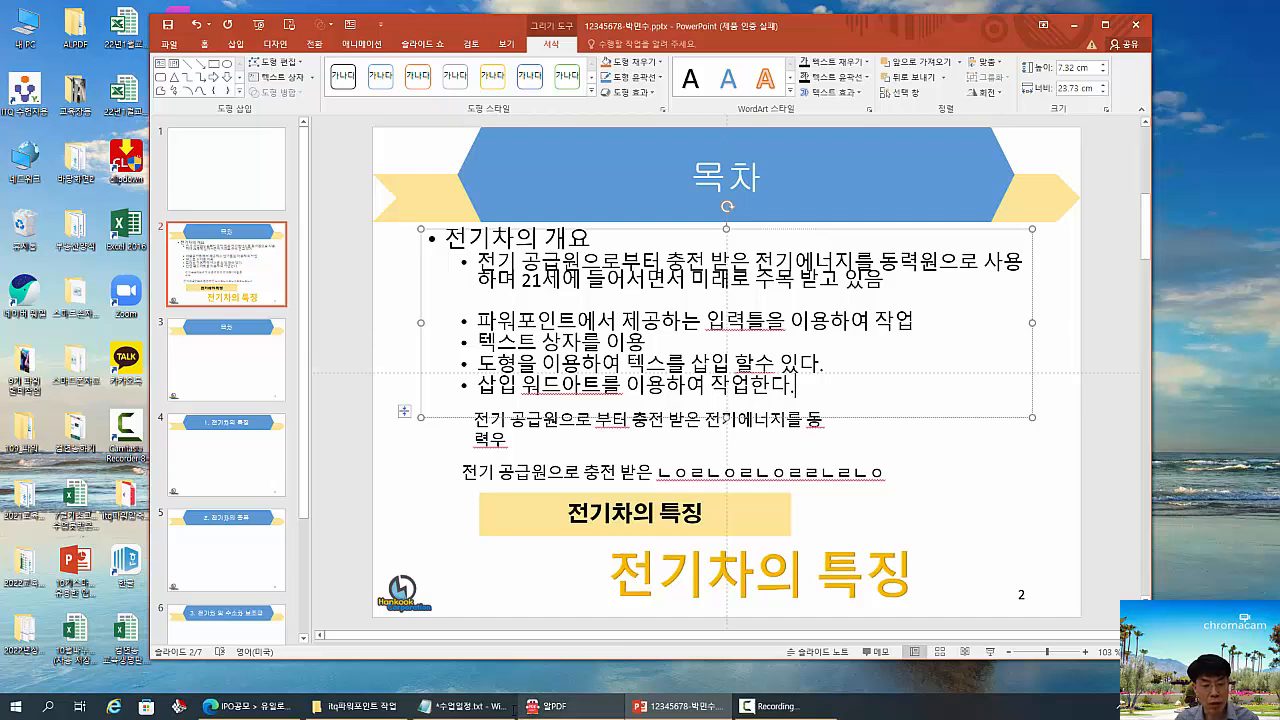
# - Switch to the Notepad lesson notes, change the number of text entry methods to 4 ("글자 입력 방법4가지등"), and return to PowerPoint
pyautogui.click(486, 710)
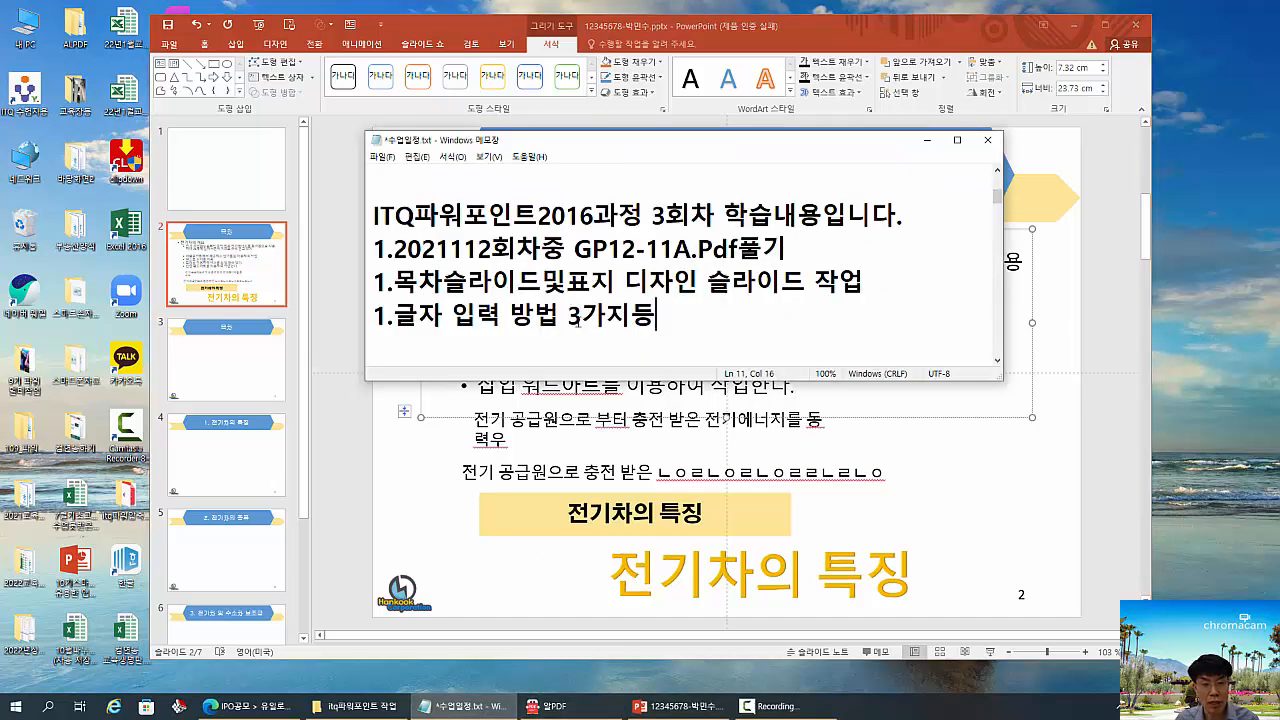
pyautogui.moveTo(581, 322); pyautogui.dragTo(560, 323)
pyautogui.write('4')
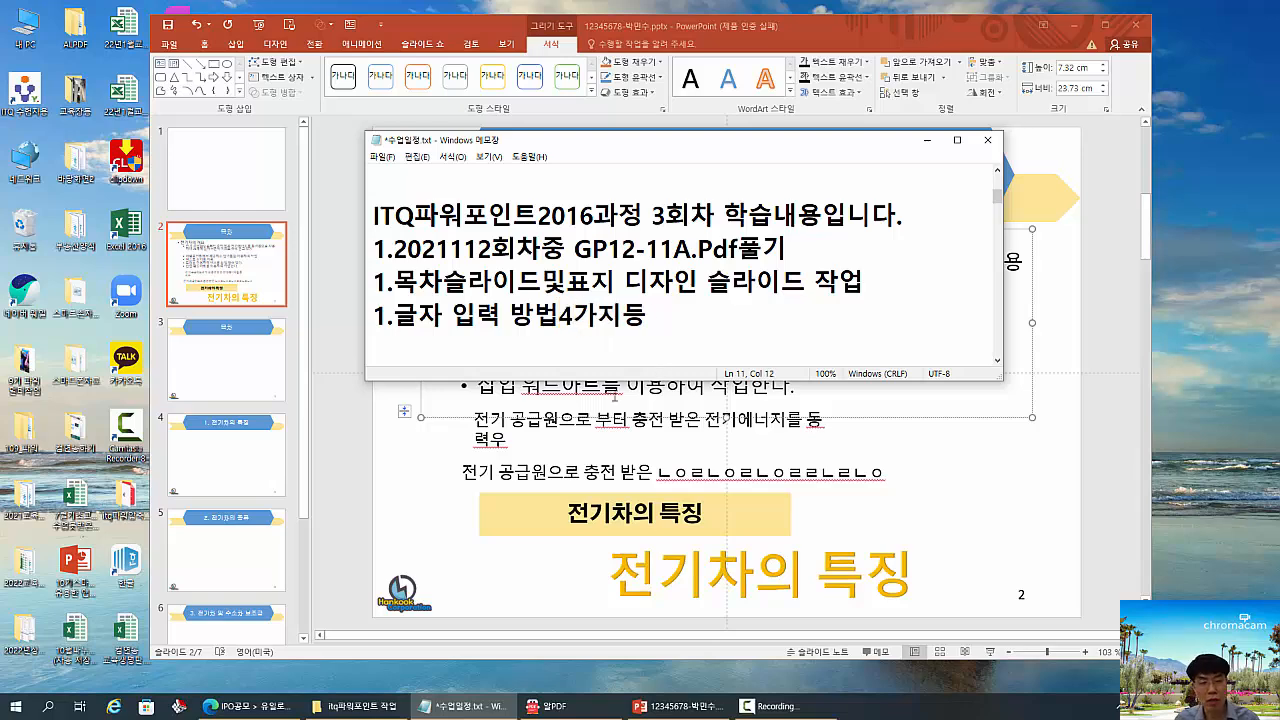
pyautogui.click(409, 462)
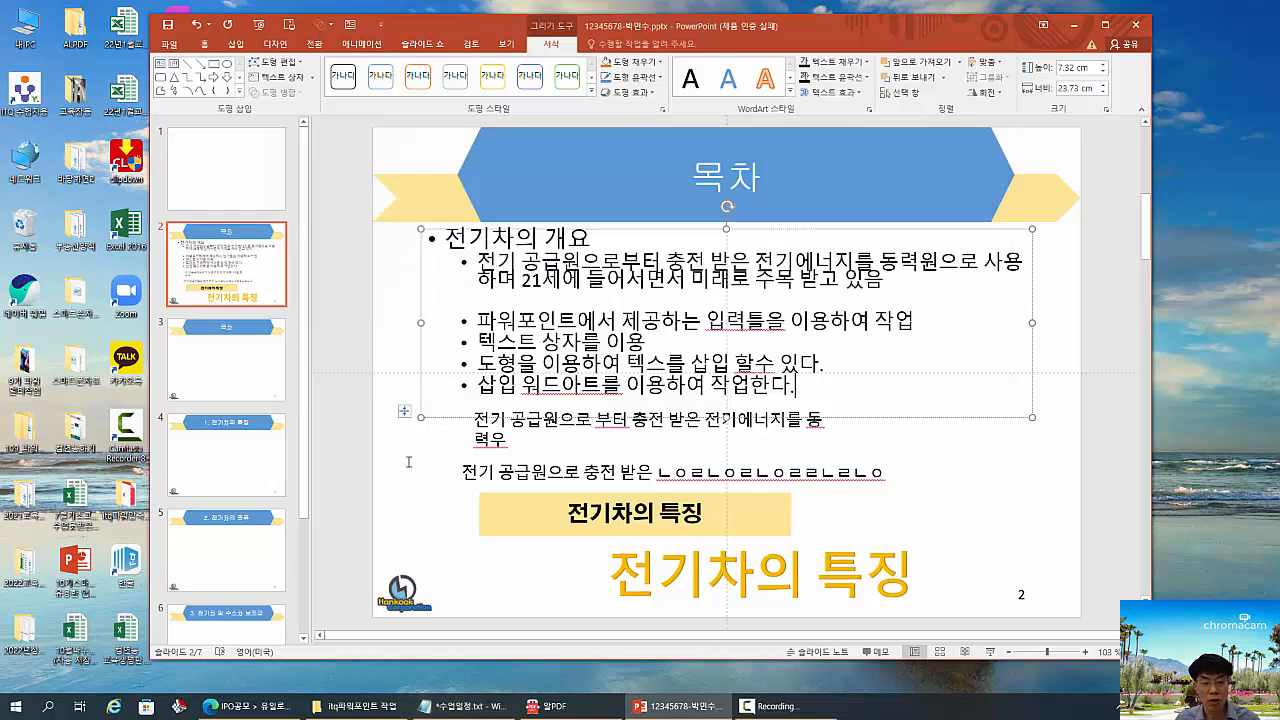
pyautogui.moveTo(458, 297); pyautogui.dragTo(690, 321)
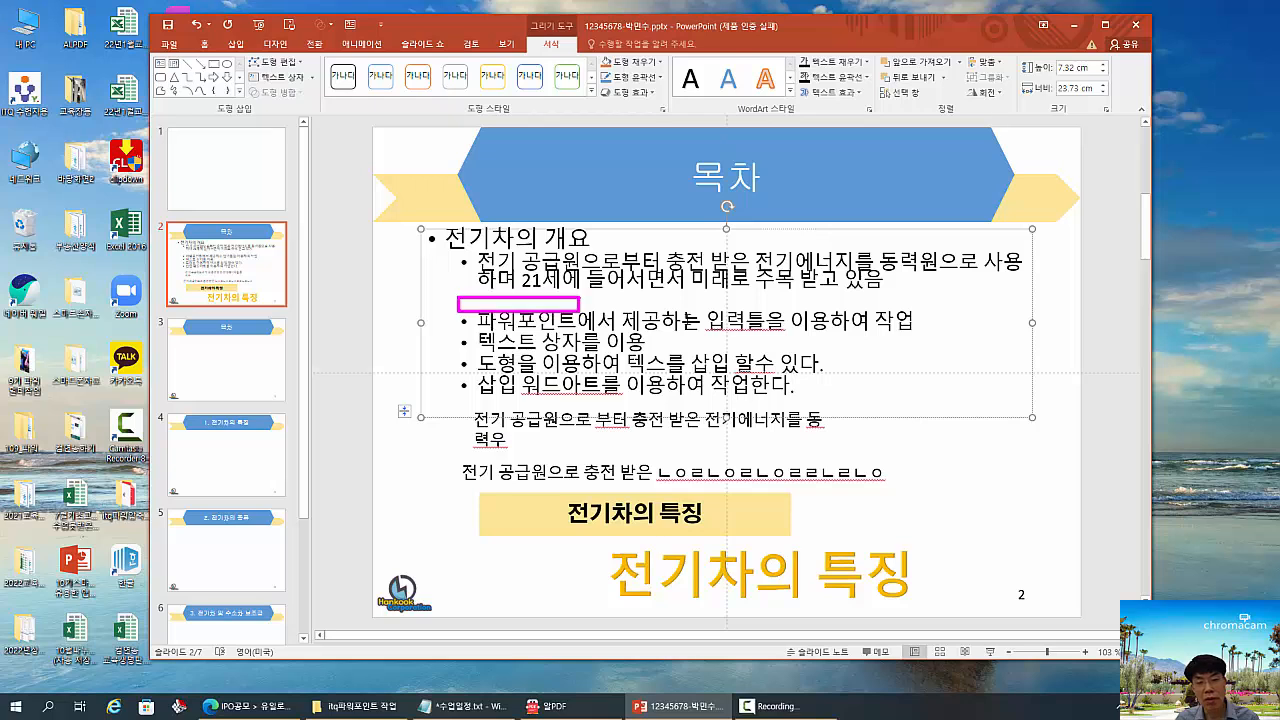
pyautogui.moveTo(578, 310); pyautogui.dragTo(932, 332)
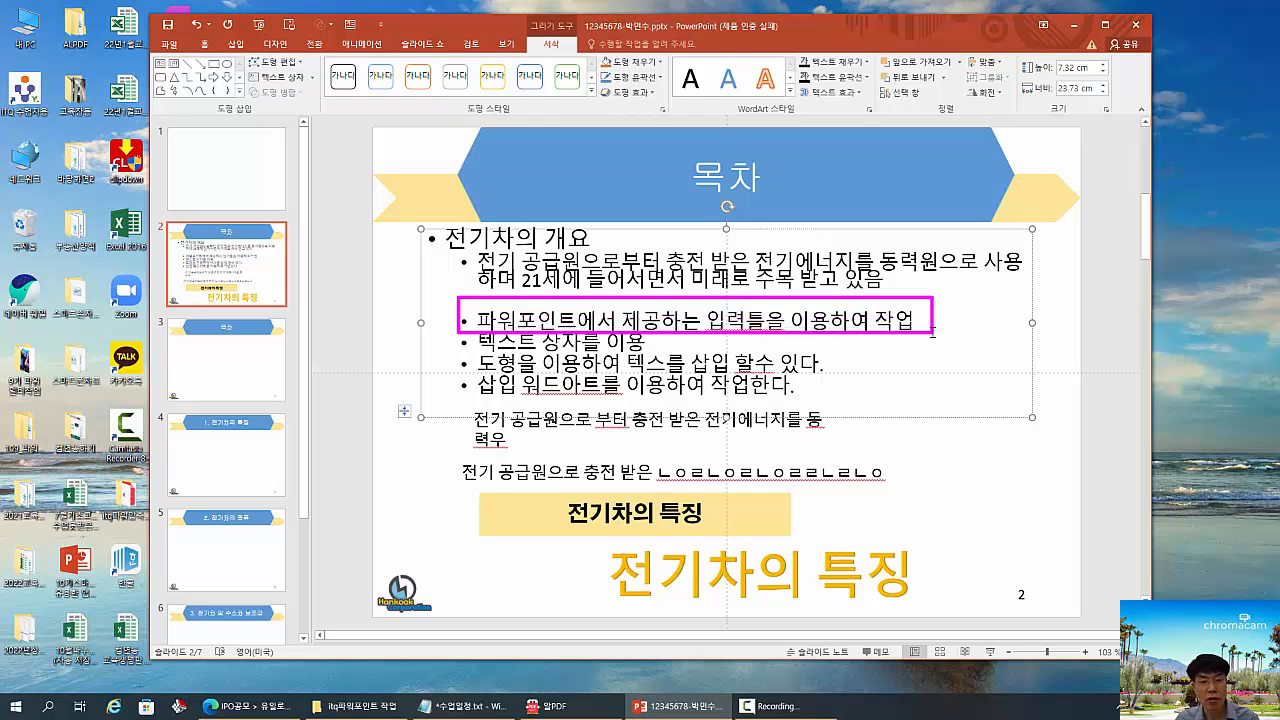
pyautogui.moveTo(457, 317)
pyautogui.mouseDown()
pyautogui.moveTo(574, 364)
pyautogui.moveTo(674, 354)
pyautogui.mouseUp()
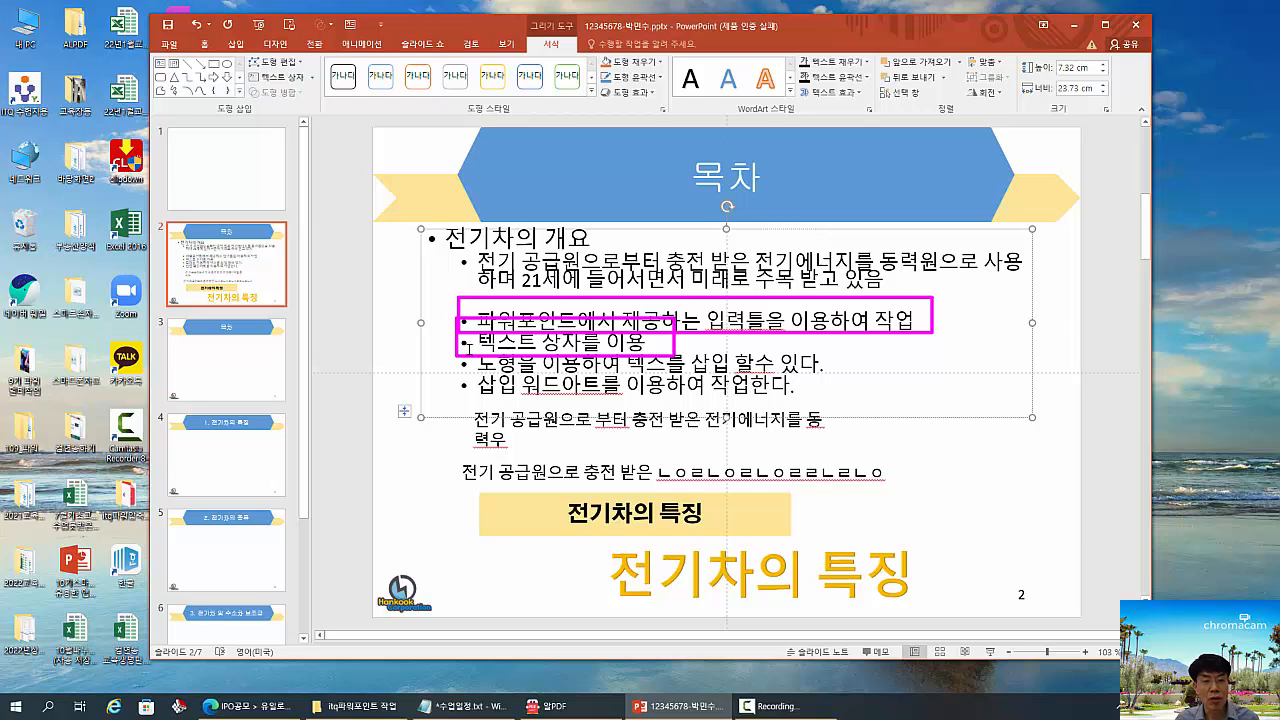
pyautogui.moveTo(468, 348)
pyautogui.mouseDown()
pyautogui.moveTo(840, 362)
pyautogui.moveTo(838, 376)
pyautogui.mouseUp()
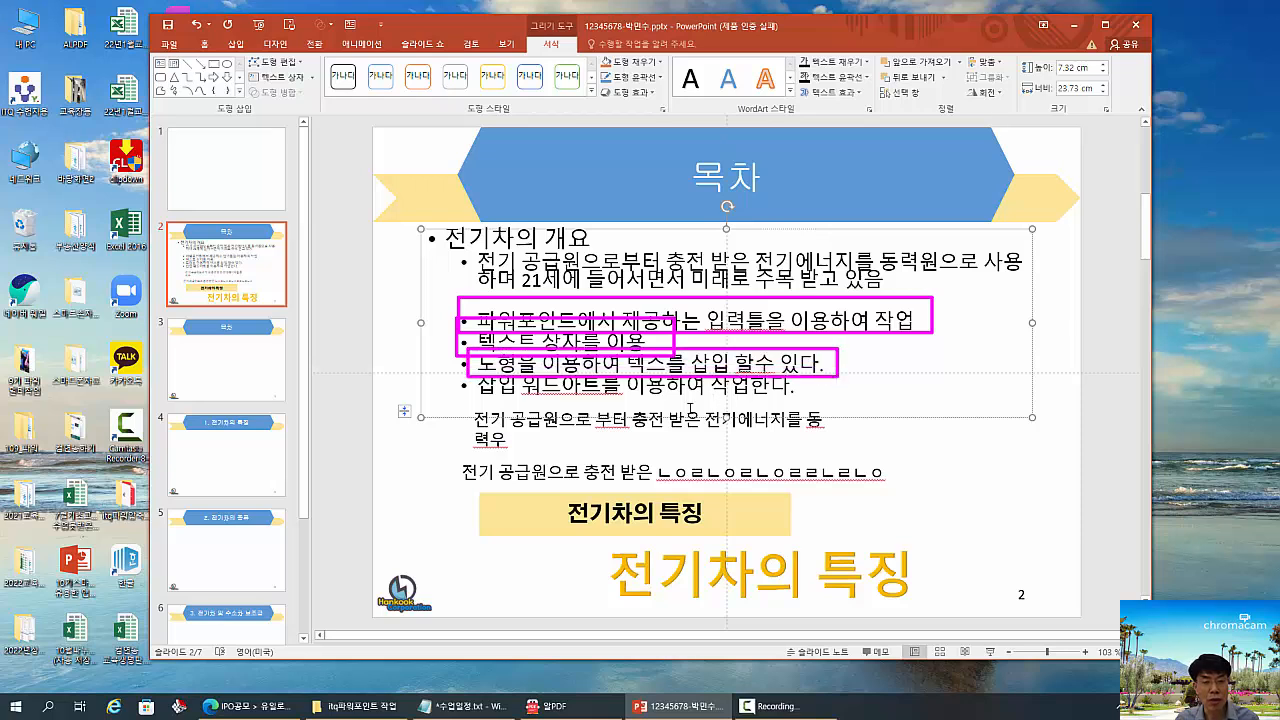
pyautogui.press('Escape')
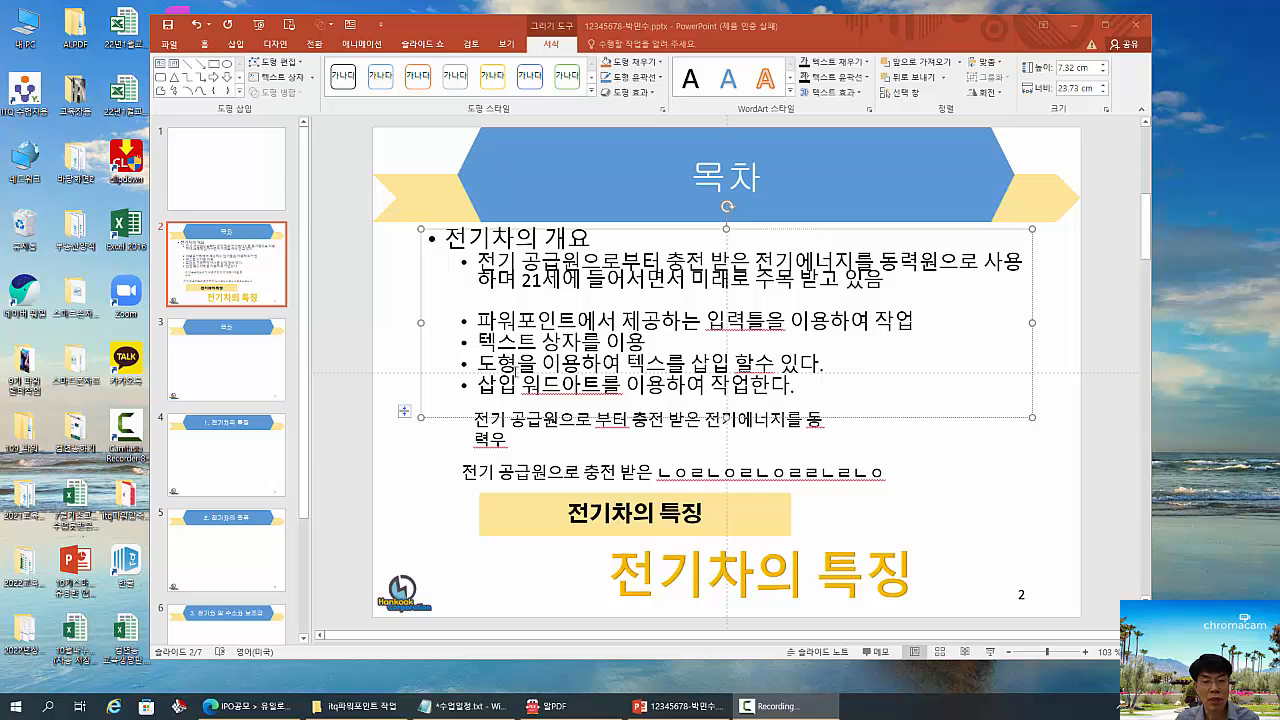
pyautogui.moveTo(458, 368); pyautogui.dragTo(801, 407)
pyautogui.moveTo(426, 305)
pyautogui.mouseDown()
pyautogui.moveTo(554, 368)
pyautogui.moveTo(852, 424)
pyautogui.mouseUp()
pyautogui.press('Escape')
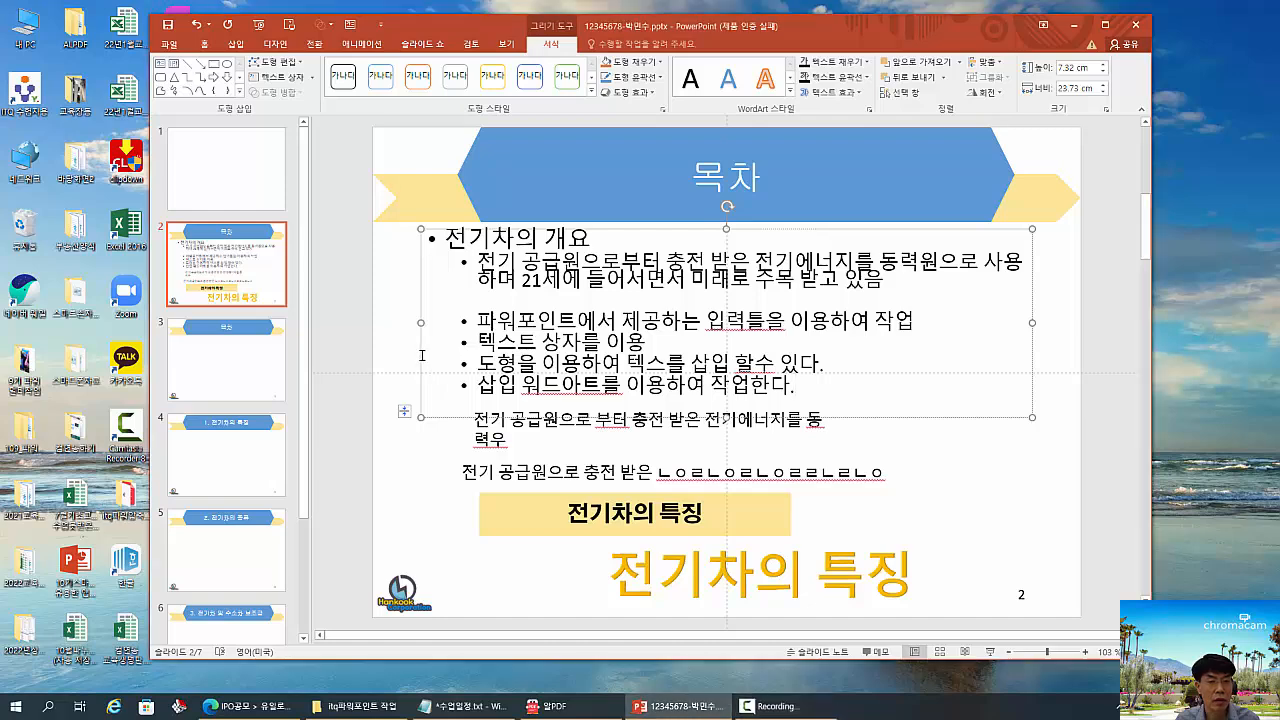
# - View the empty title slide and the empty 목차 slide 3, and return to slide 2
pyautogui.click(262, 198)
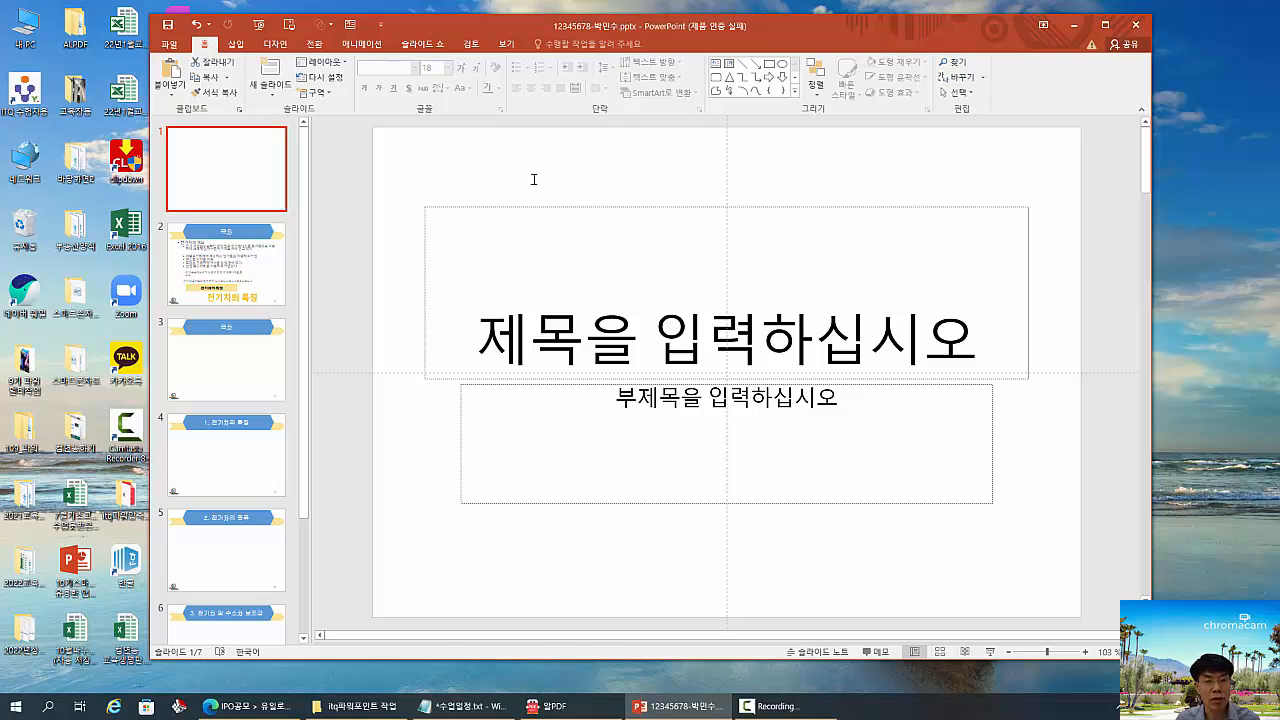
pyautogui.hotkey('ctrl', 'shift', 'd')
pyautogui.moveTo(492, 158); pyautogui.dragTo(610, 195)
pyautogui.press('Escape')
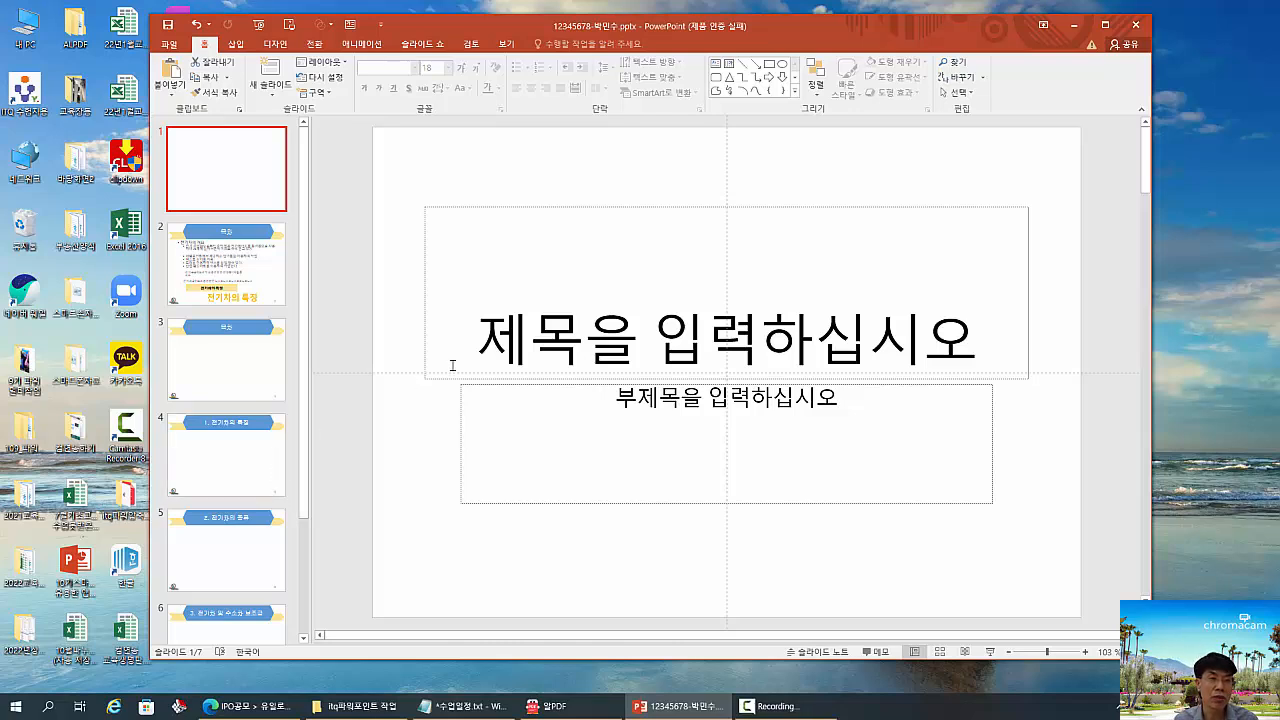
pyautogui.click(242, 198)
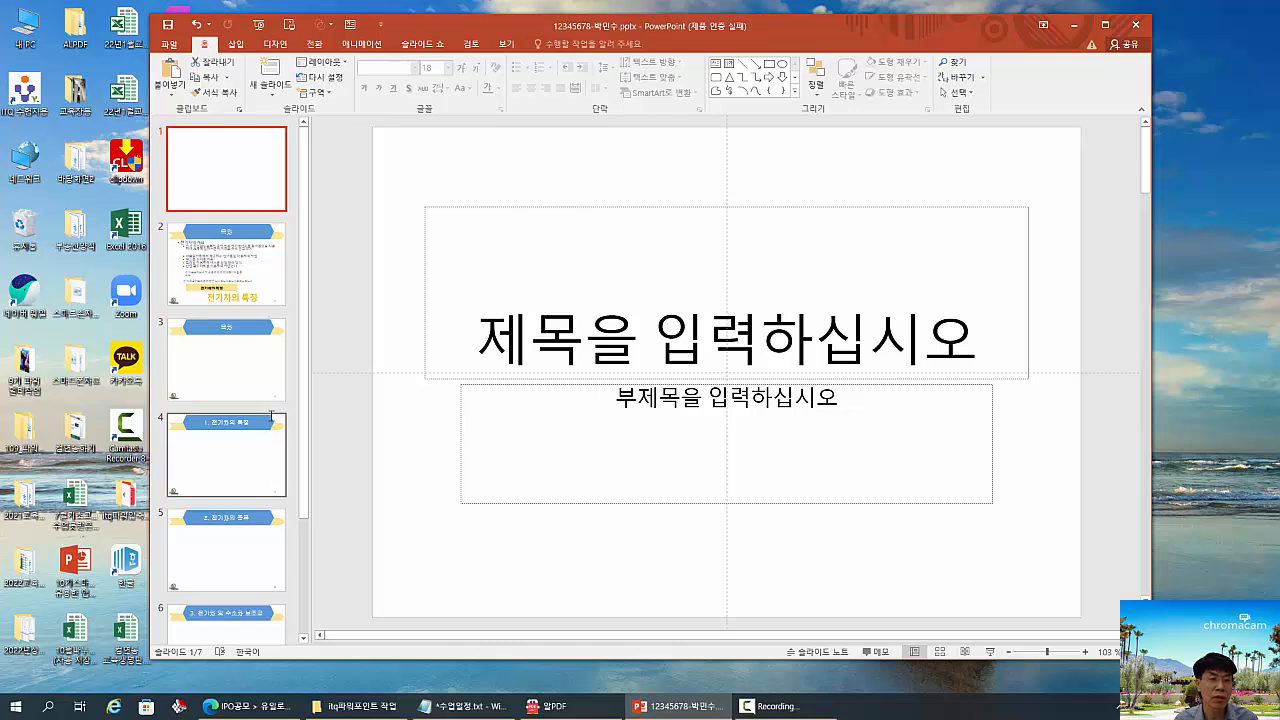
pyautogui.click(267, 380)
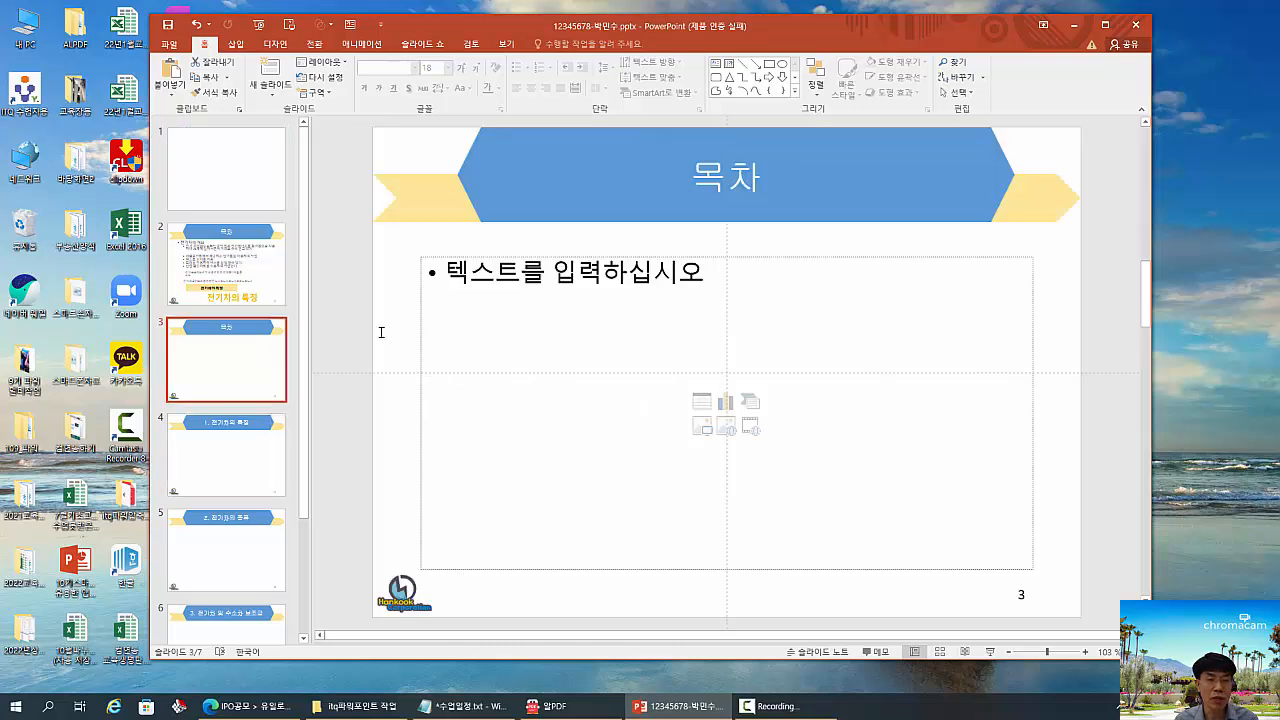
pyautogui.click(266, 272)
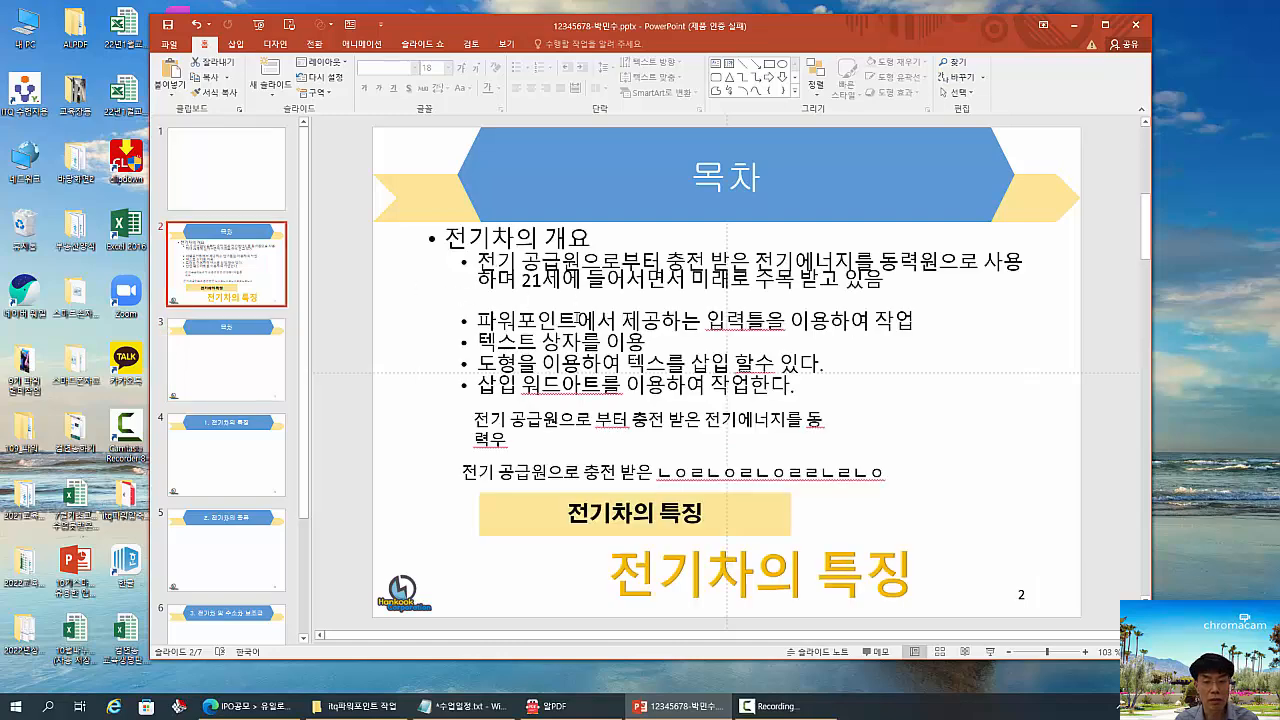
# - Delete the yellow rectangle containing the text "전기차의 특징"
pyautogui.click(705, 425)
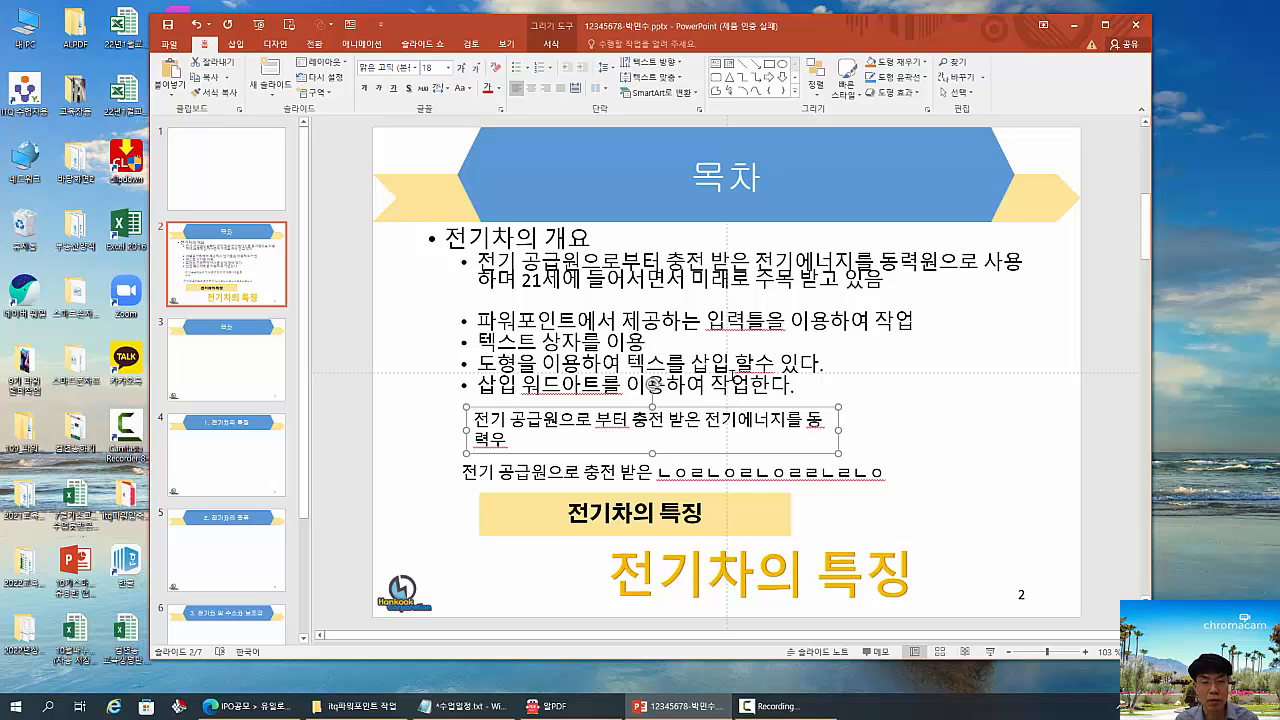
pyautogui.click(737, 362)
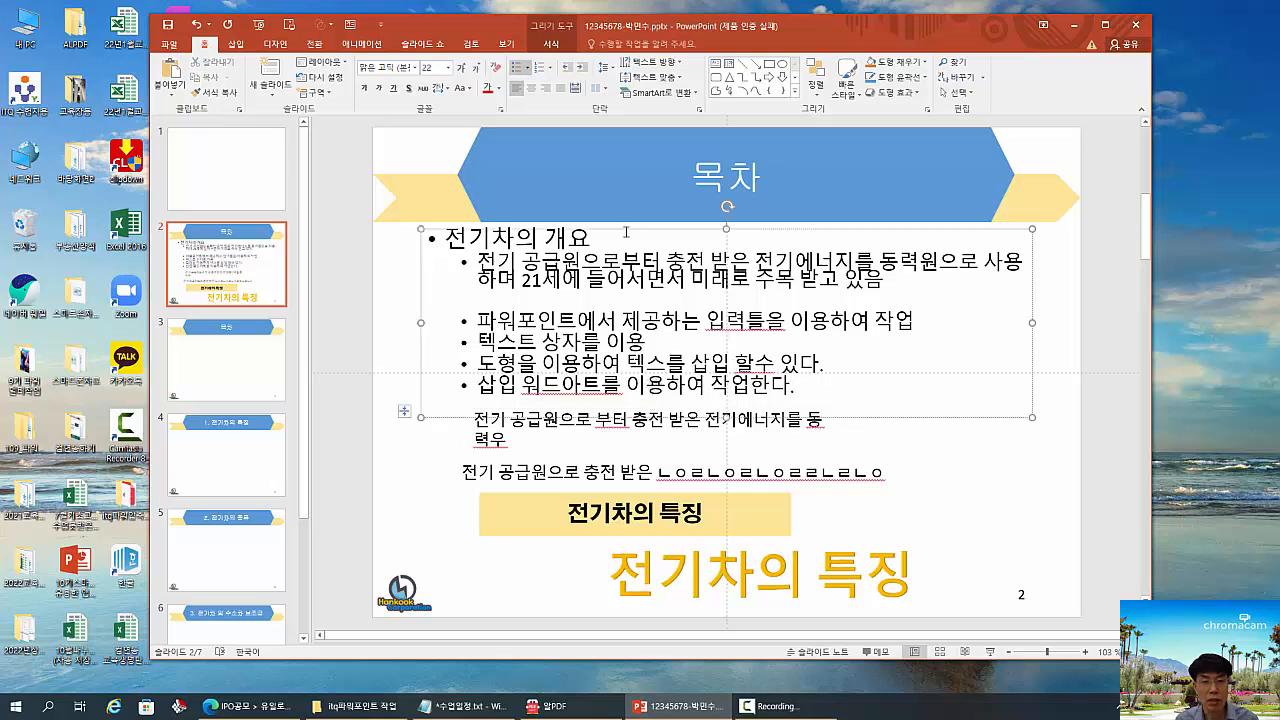
pyautogui.press('Escape')
pyautogui.click(710, 513)
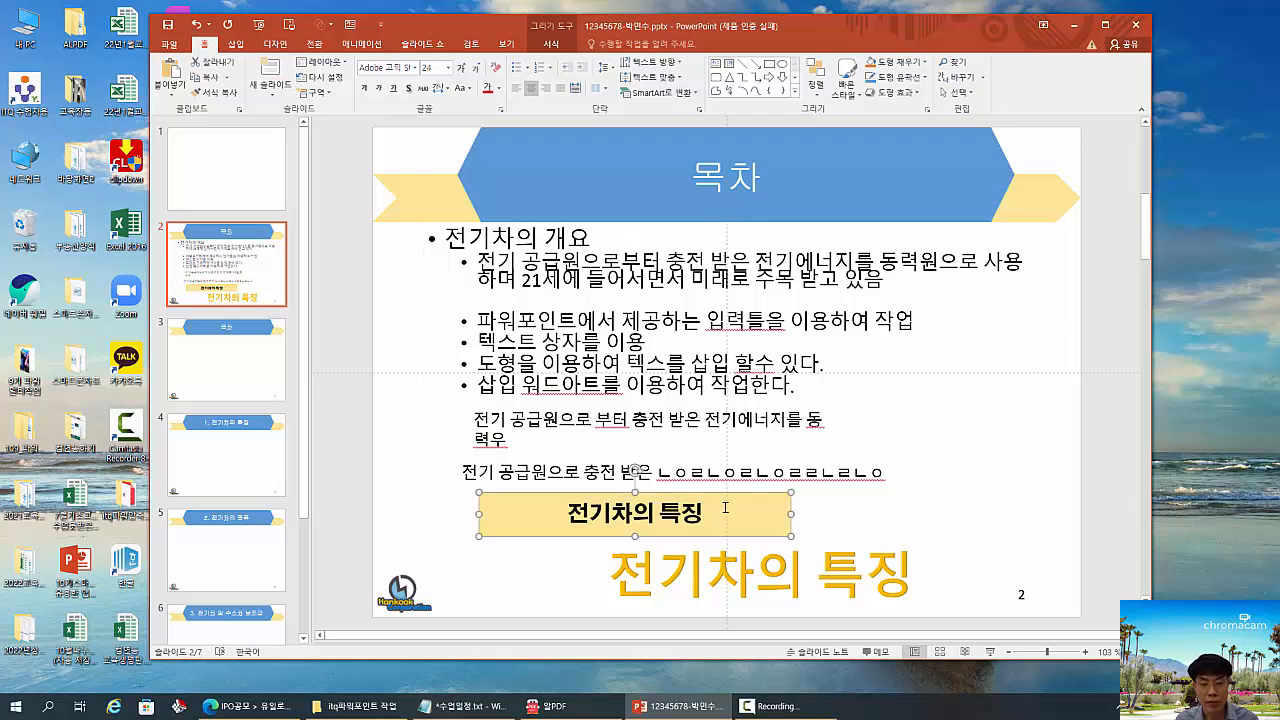
pyautogui.press('Delete')
# - Narrow the gold "전기차의 특징" WordArt so its text wraps, and delete the whole WordArt
pyautogui.click(770, 545)
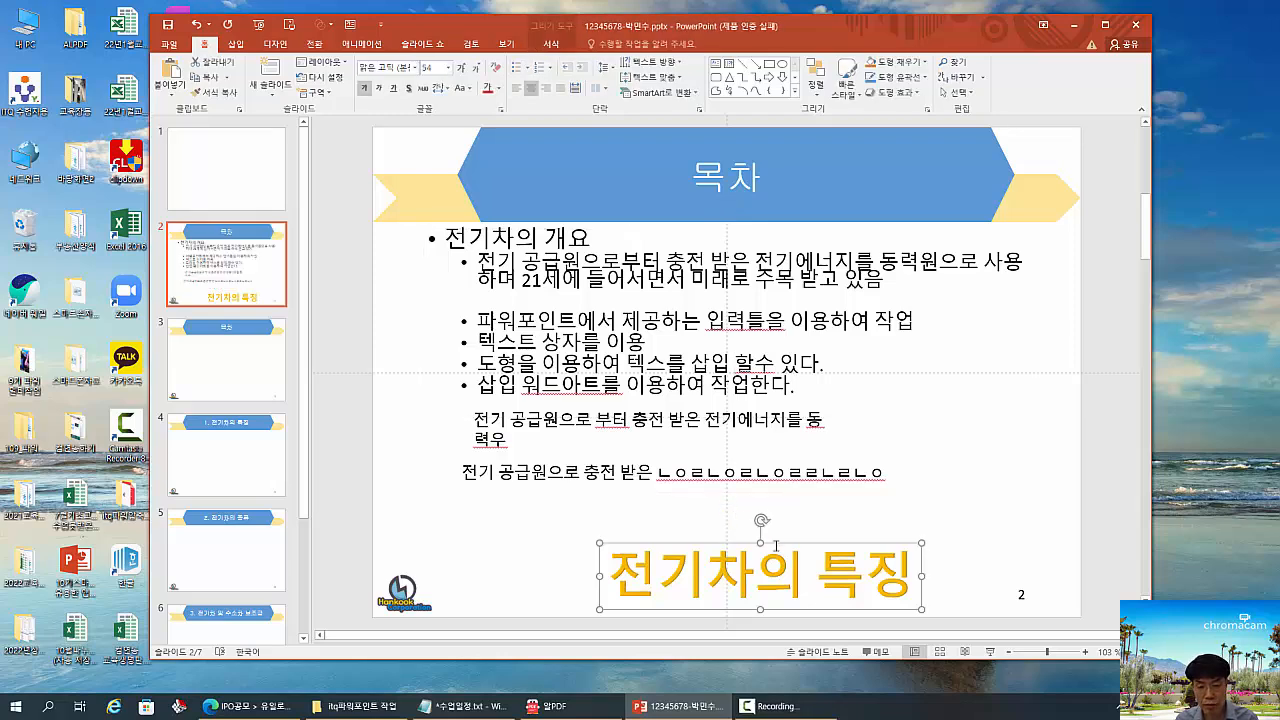
pyautogui.moveTo(924, 577); pyautogui.dragTo(778, 601)
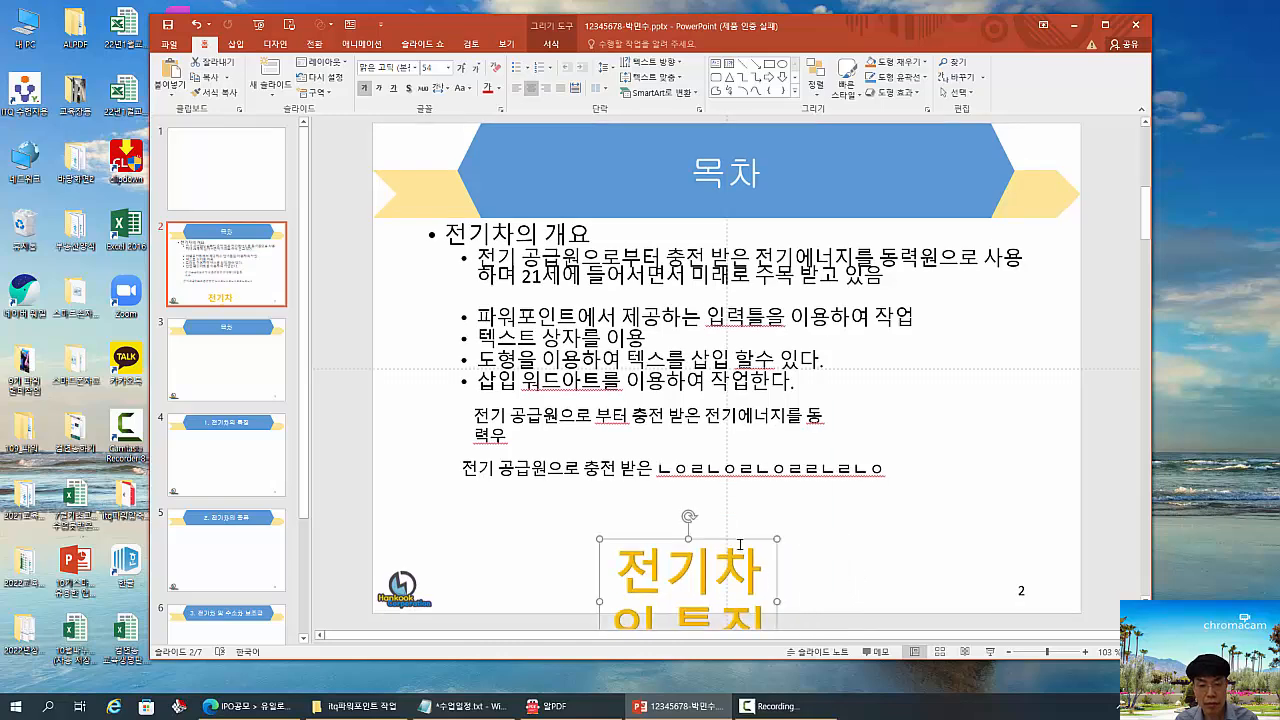
pyautogui.moveTo(740, 545); pyautogui.dragTo(784, 527)
pyautogui.press('Delete')
# - Narrow both text boxes below the bullet list so that their text wraps at a shorter line length
pyautogui.click(588, 448)
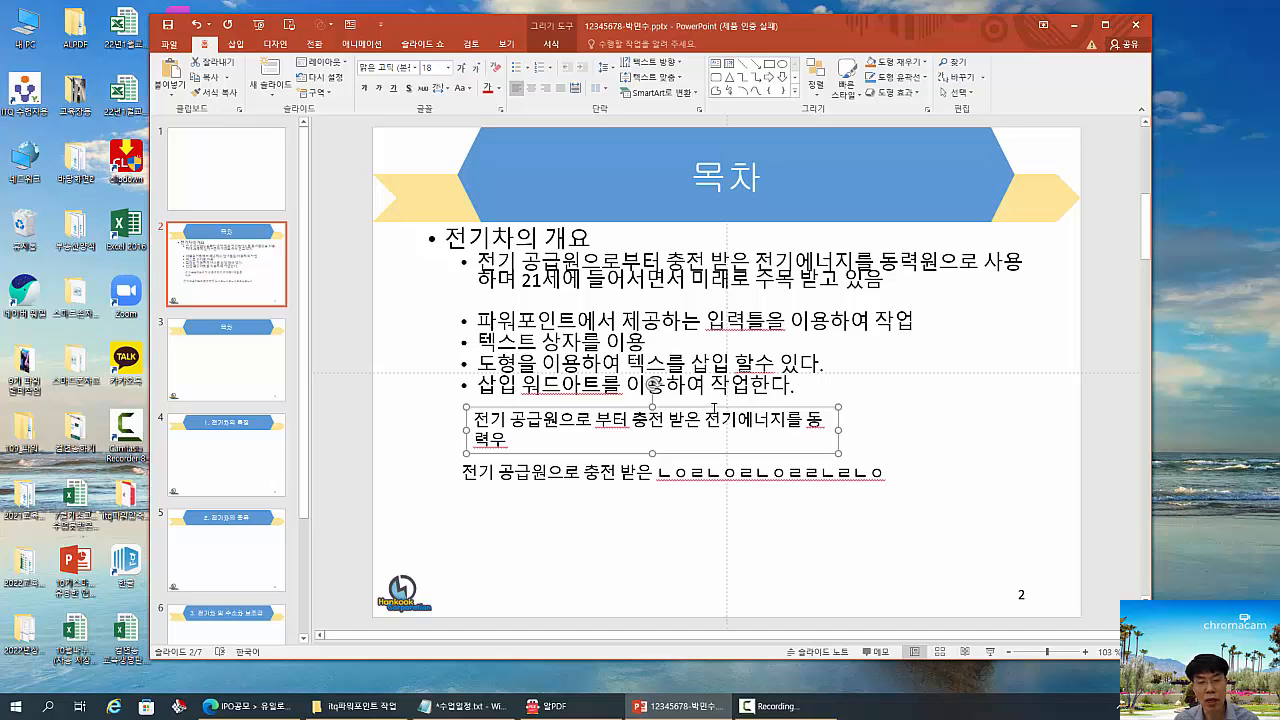
pyautogui.moveTo(839, 431); pyautogui.dragTo(718, 432)
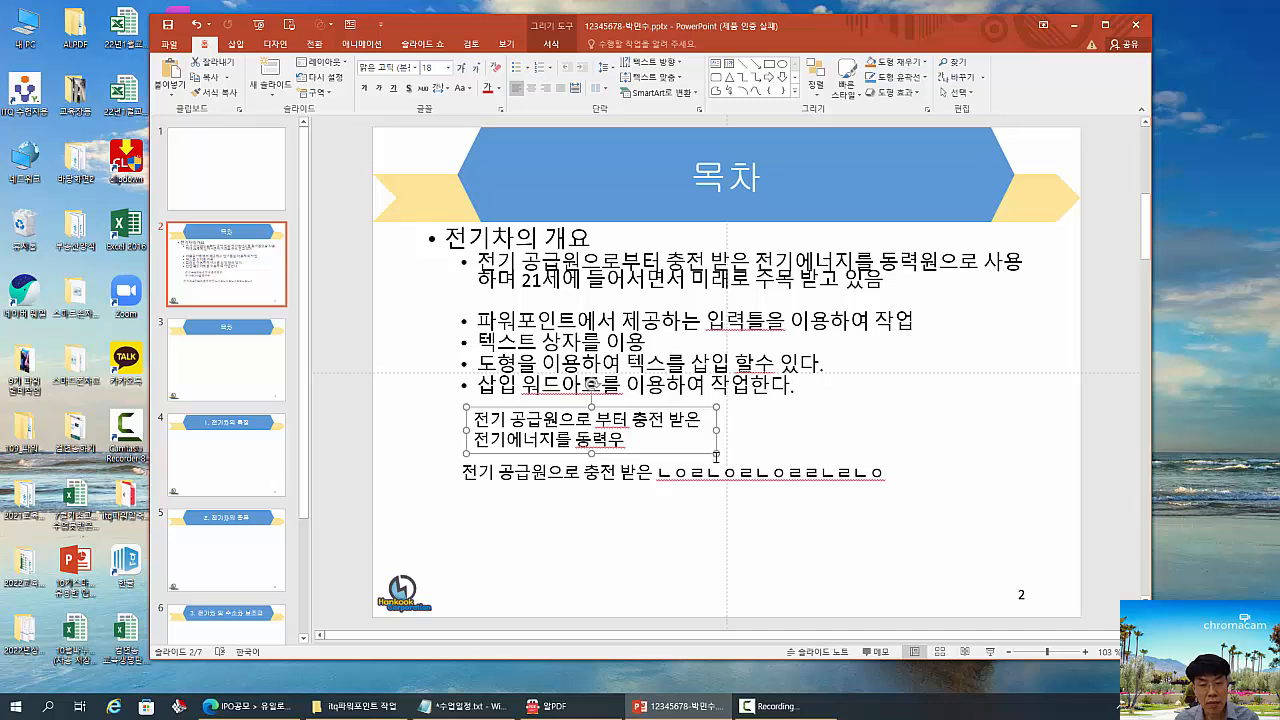
pyautogui.press('F10')
pyautogui.moveTo(717, 455); pyautogui.dragTo(708, 452)
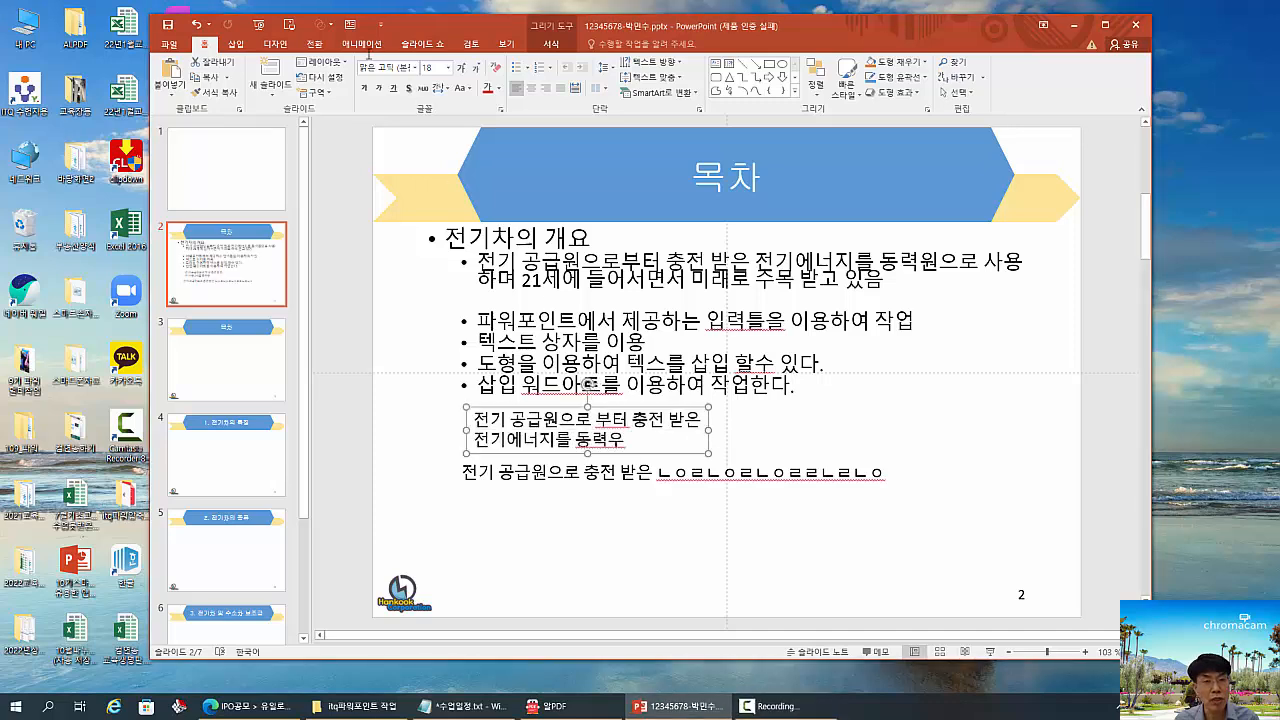
pyautogui.moveTo(346, 50); pyautogui.dragTo(447, 83)
pyautogui.moveTo(608, 404); pyautogui.dragTo(696, 440)
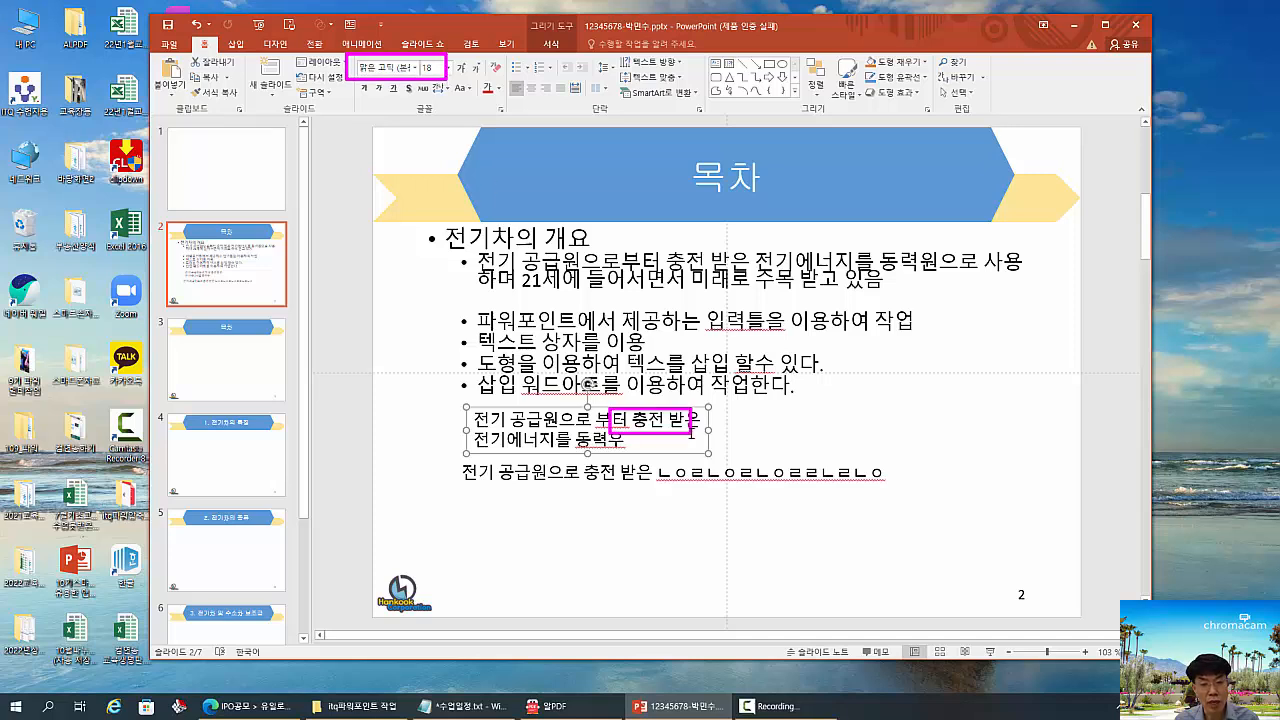
pyautogui.press('Escape')
pyautogui.click(868, 473)
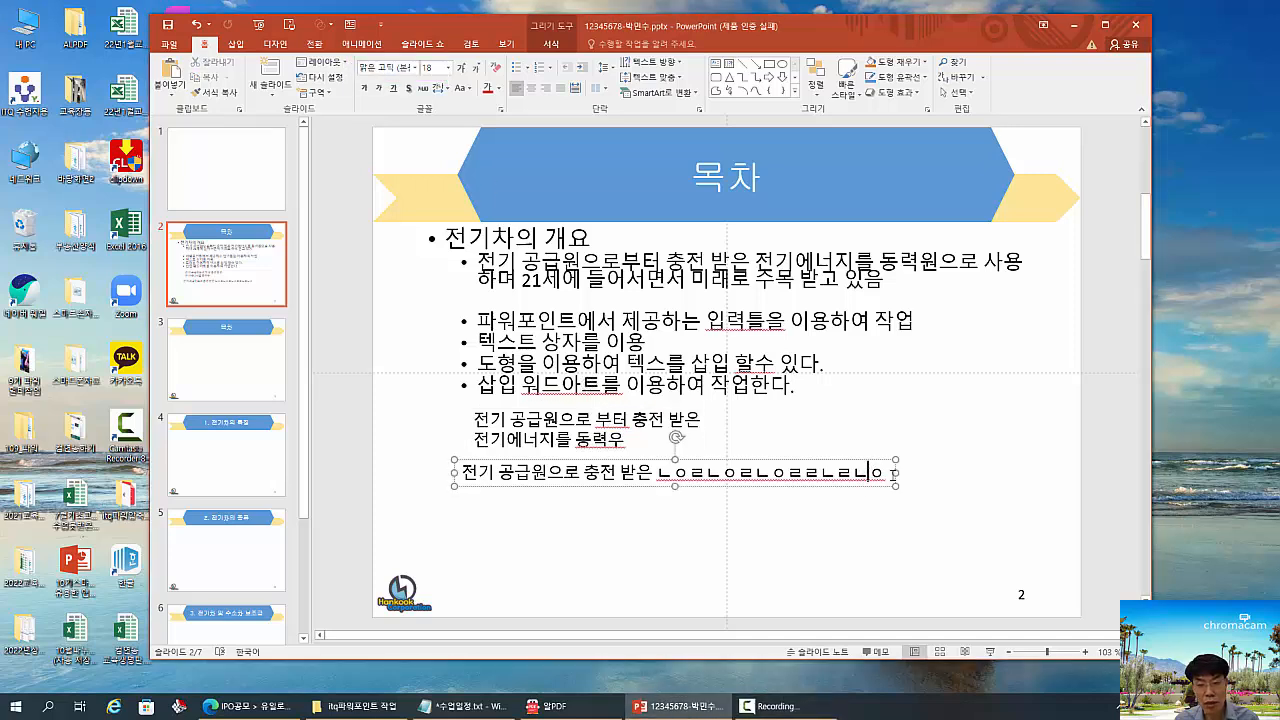
pyautogui.moveTo(893, 473); pyautogui.dragTo(804, 507)
# - Shrink the bullet placeholder diagonally and narrow it further to demonstrate automatic text shrinking
pyautogui.click(711, 280)
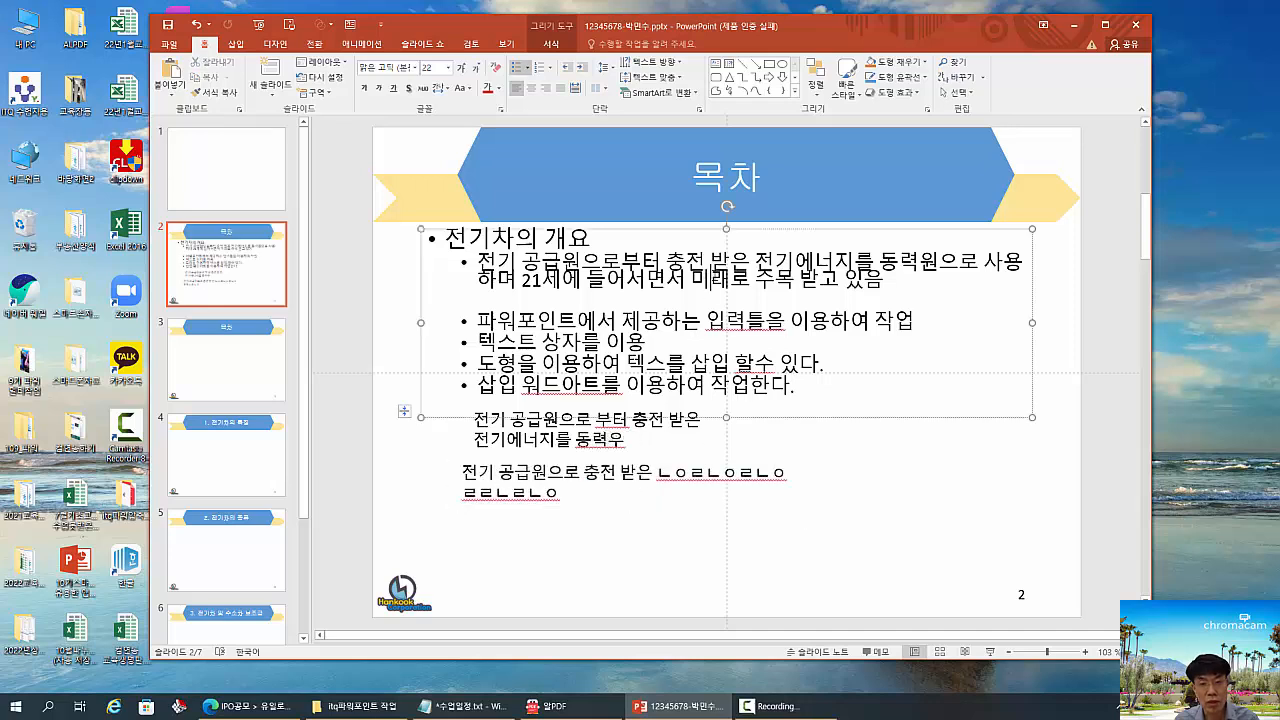
pyautogui.moveTo(1032, 417); pyautogui.dragTo(951, 355)
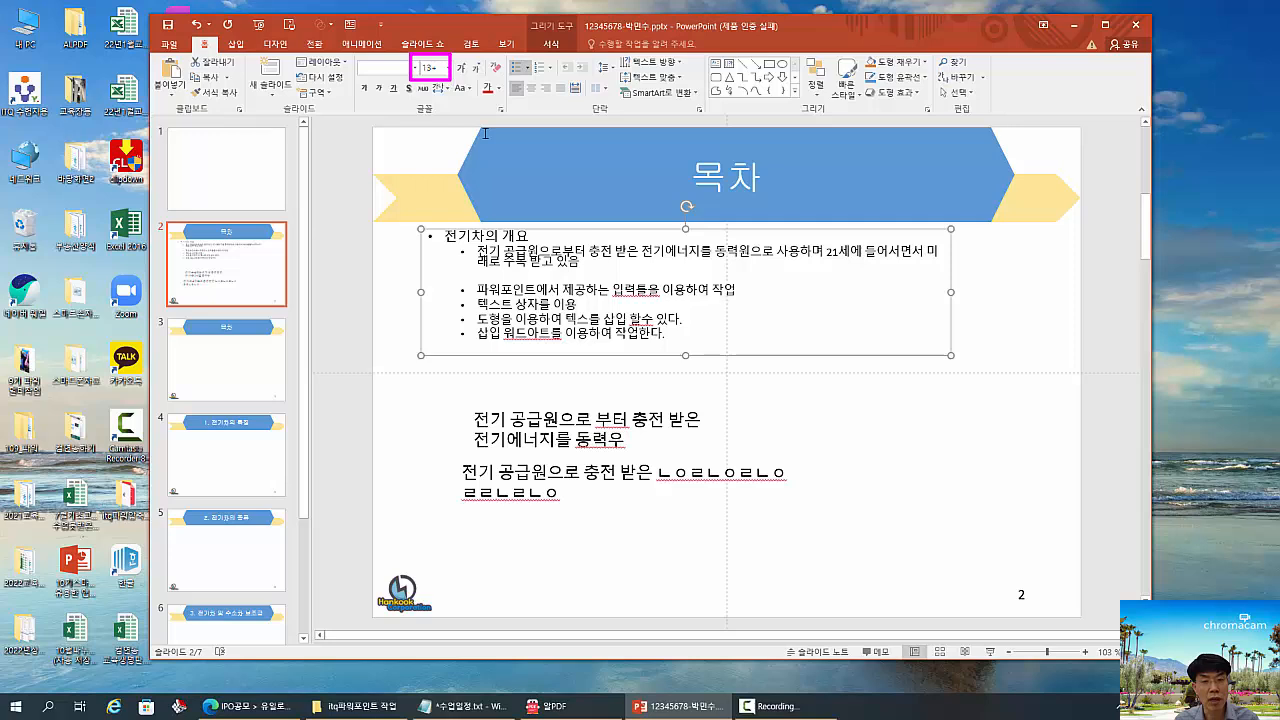
pyautogui.press('Escape')
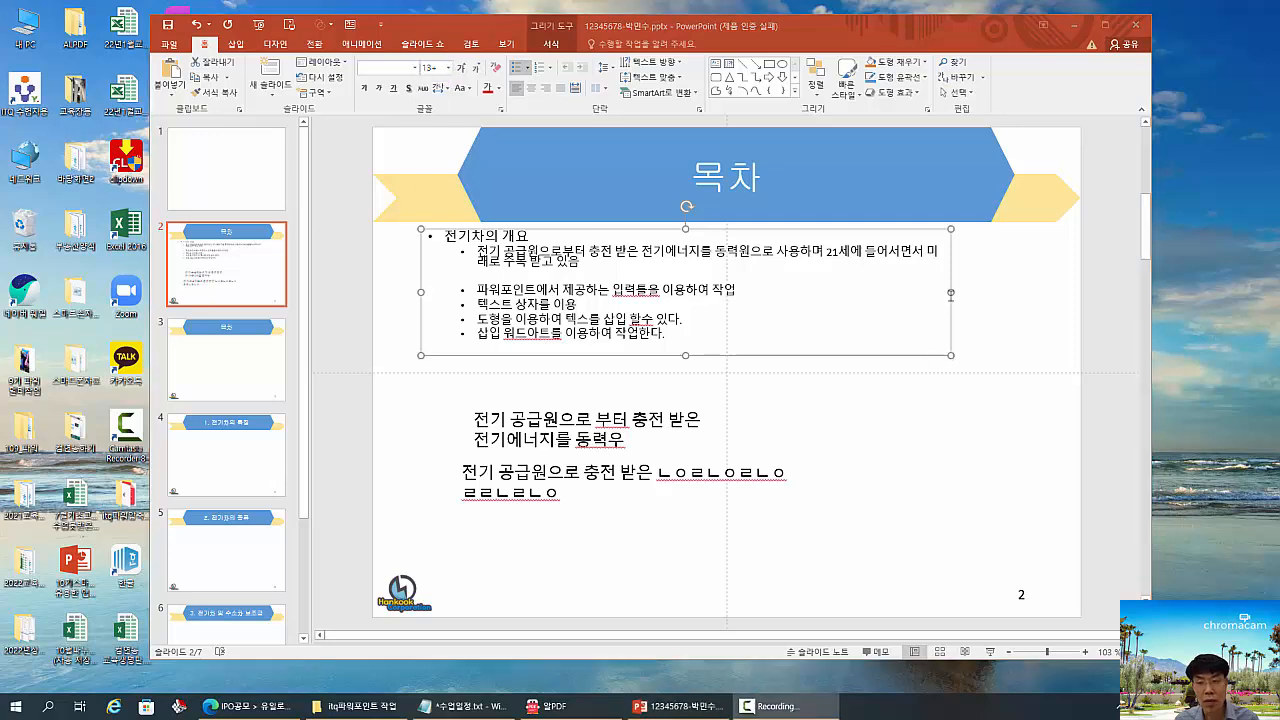
pyautogui.moveTo(951, 292); pyautogui.dragTo(855, 292)
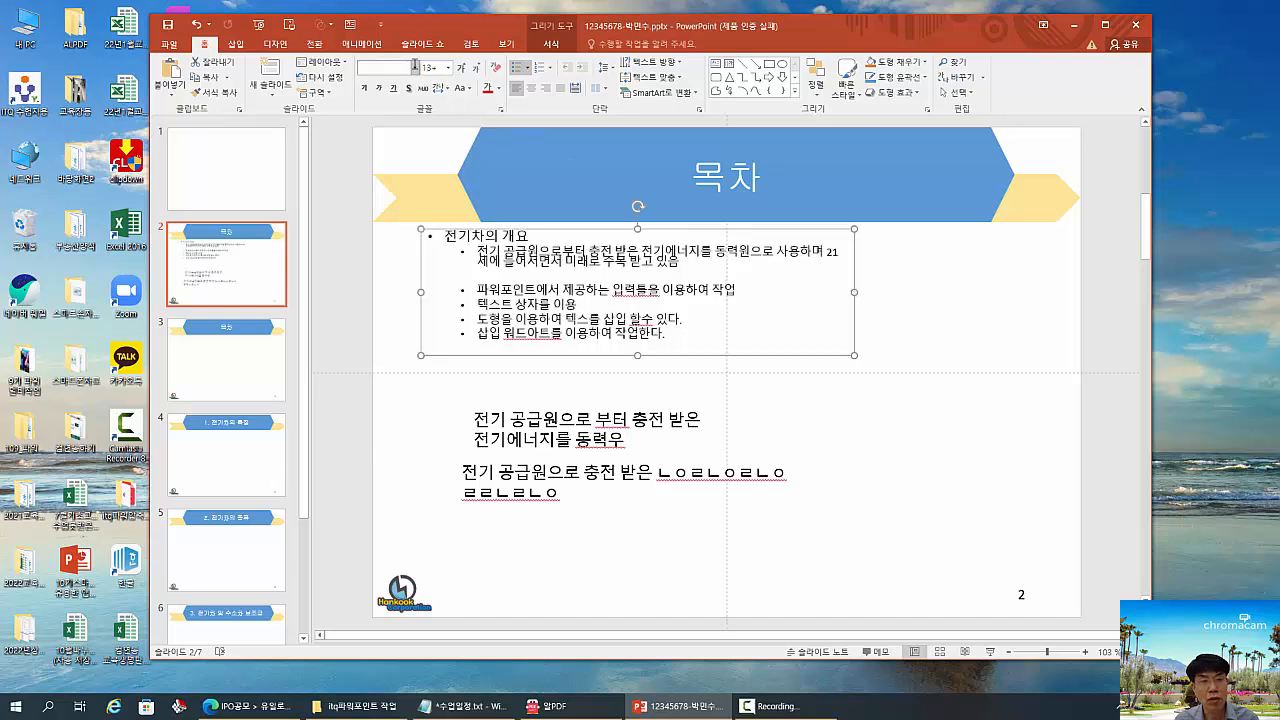
pyautogui.moveTo(408, 58); pyautogui.dragTo(464, 79)
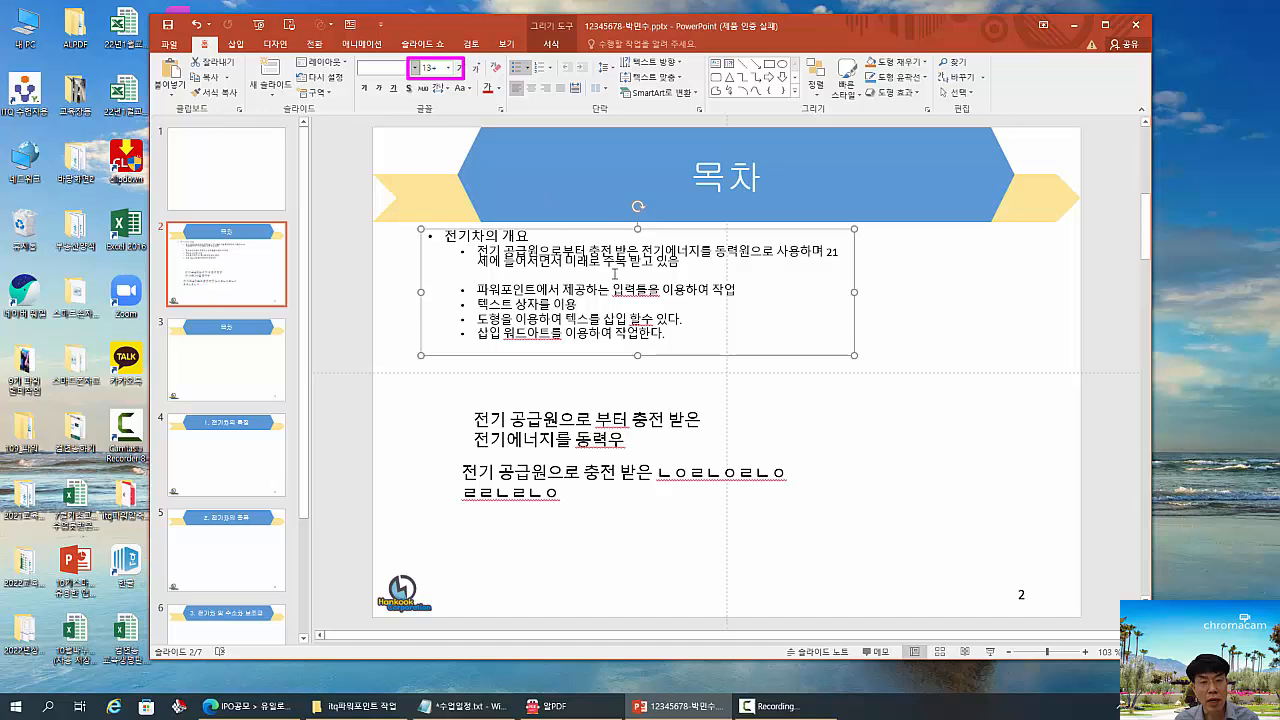
pyautogui.moveTo(455, 241)
pyautogui.mouseDown()
pyautogui.moveTo(722, 348)
pyautogui.moveTo(773, 346)
pyautogui.mouseUp()
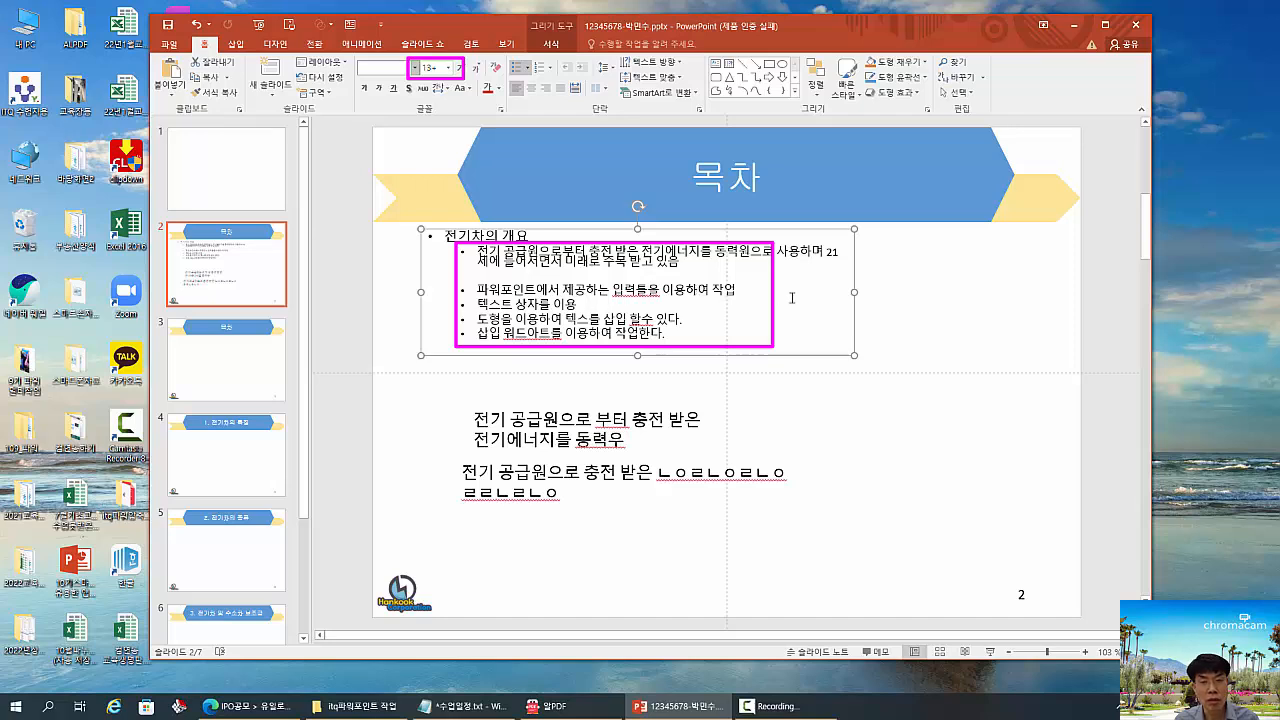
pyautogui.press('Escape')
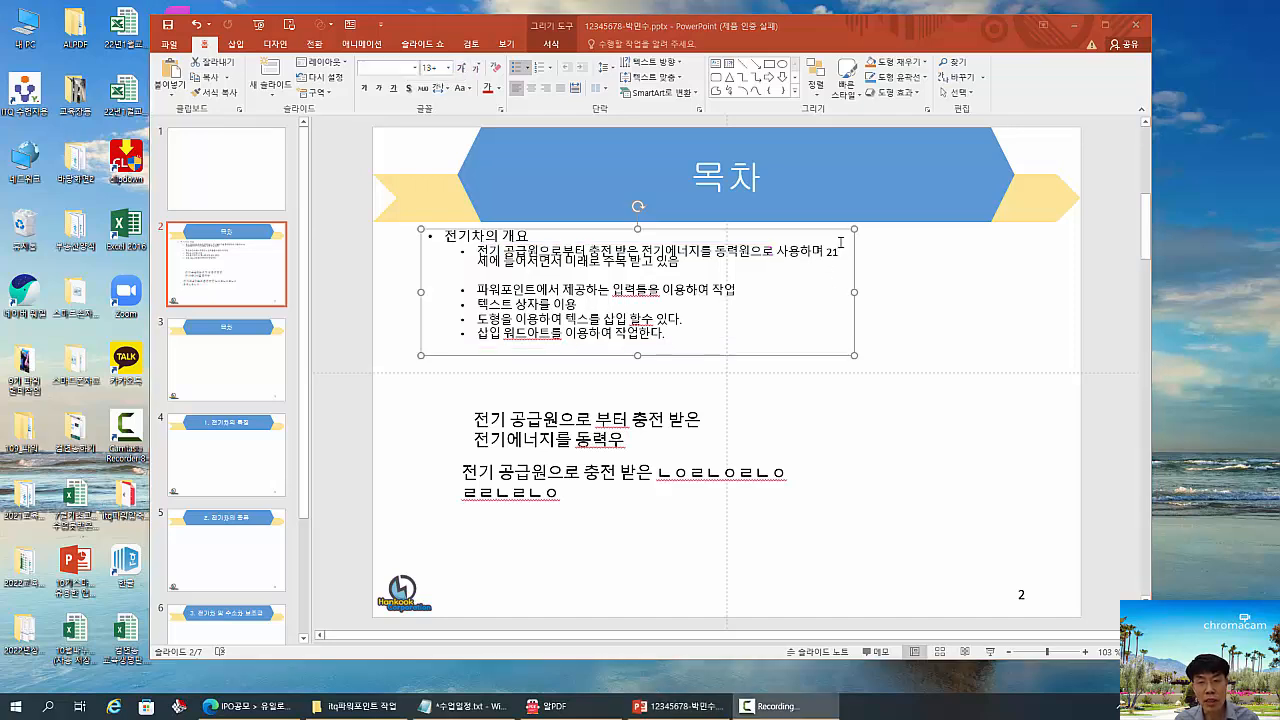
# - Narrow the bullet placeholder to about half the slide's width and reduce its height to fit closely around the bullets
pyautogui.moveTo(839, 238); pyautogui.dragTo(840, 266)
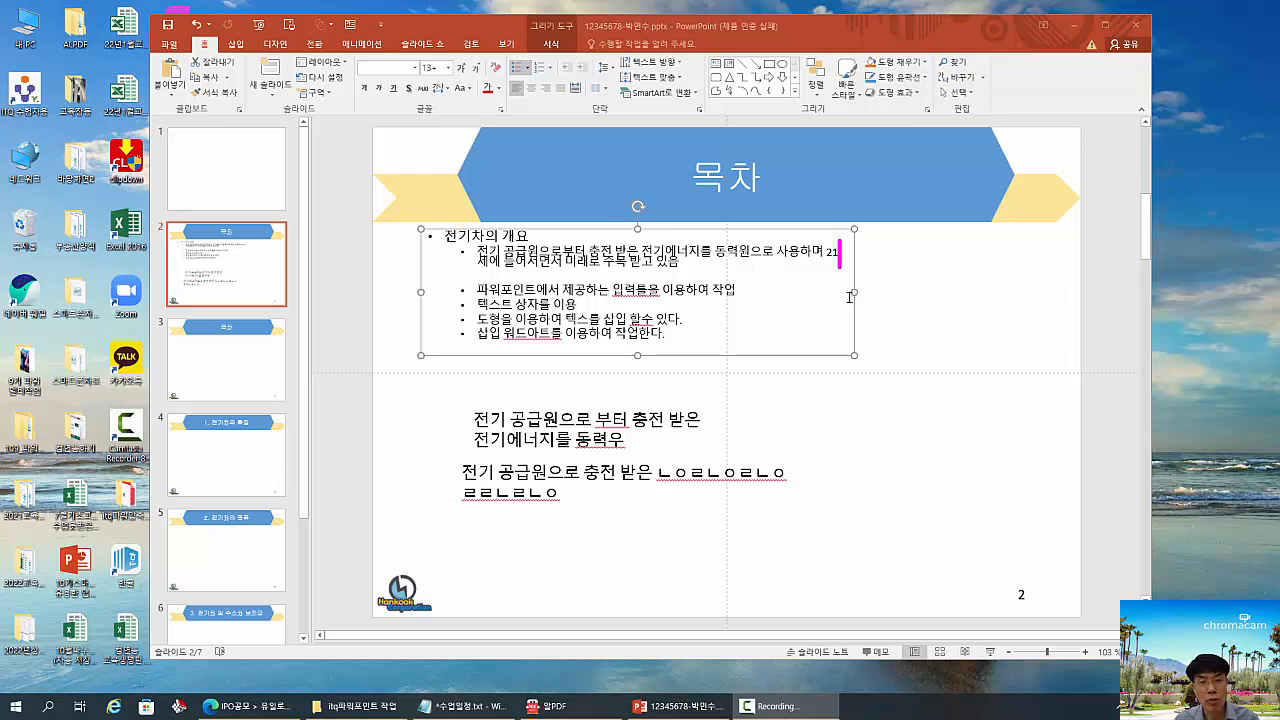
pyautogui.moveTo(840, 285); pyautogui.dragTo(867, 297)
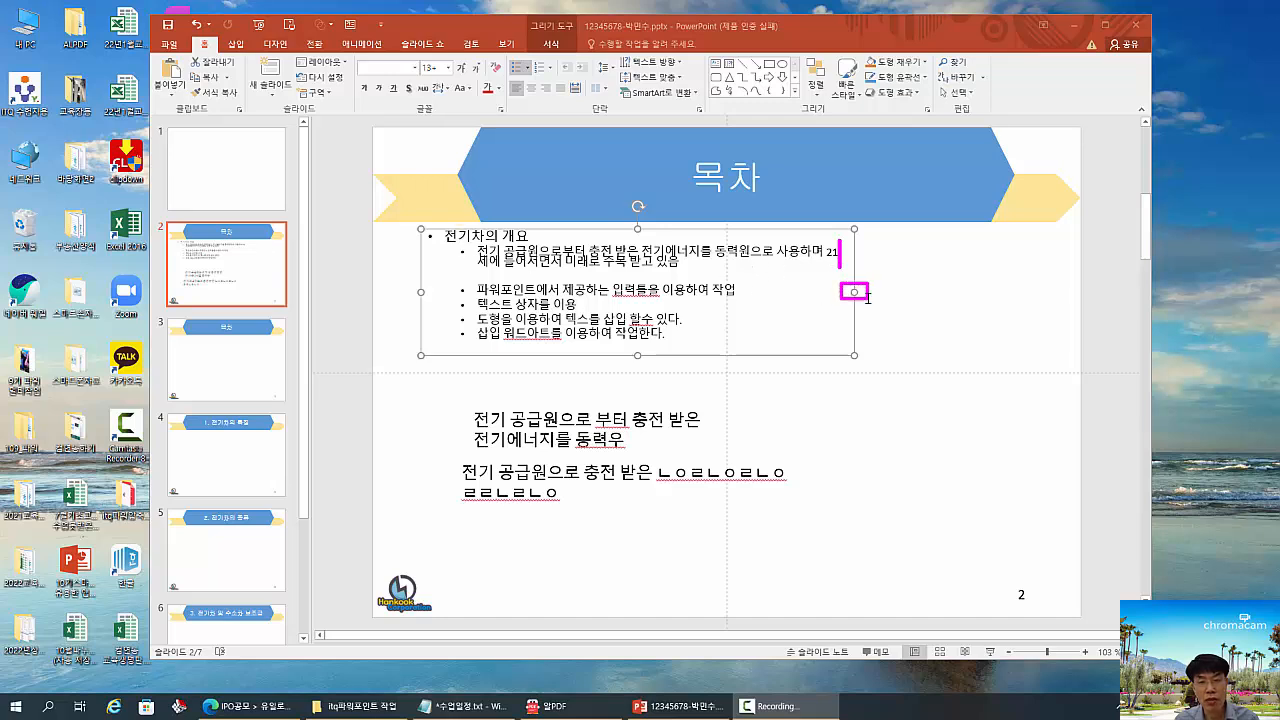
pyautogui.press('Escape')
pyautogui.moveTo(855, 293); pyautogui.dragTo(742, 291)
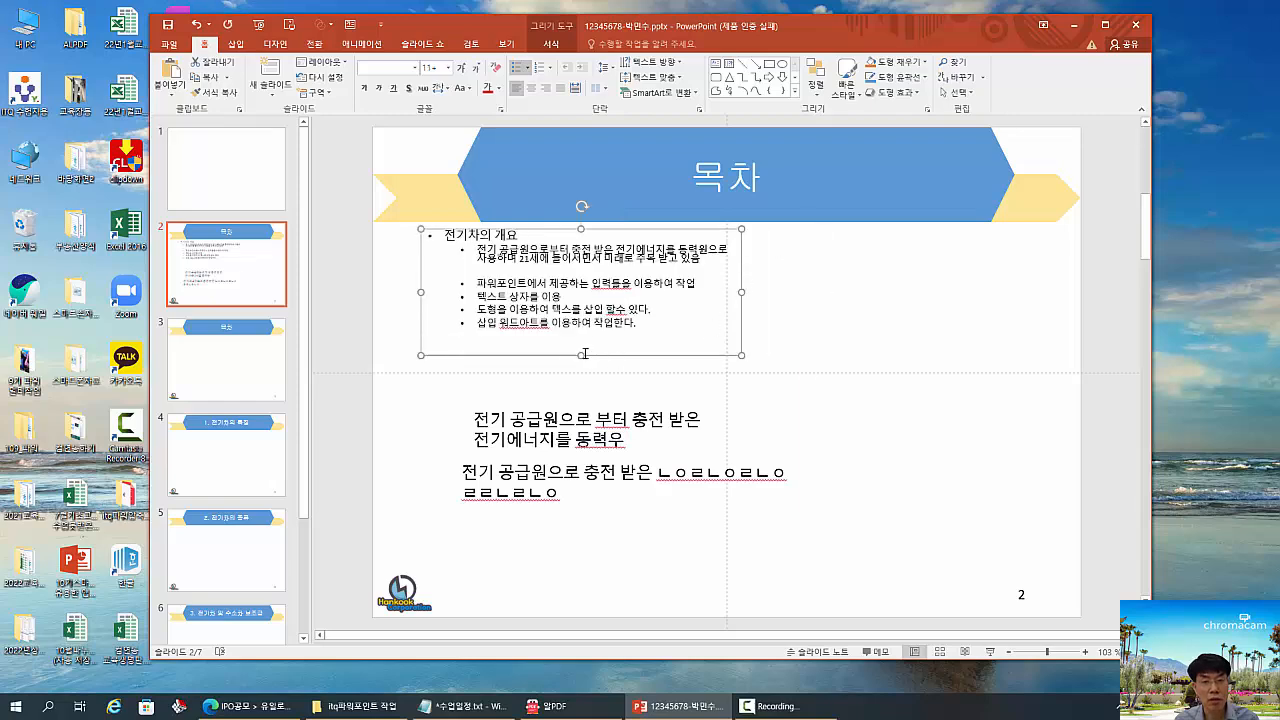
pyautogui.moveTo(585, 354); pyautogui.dragTo(593, 330)
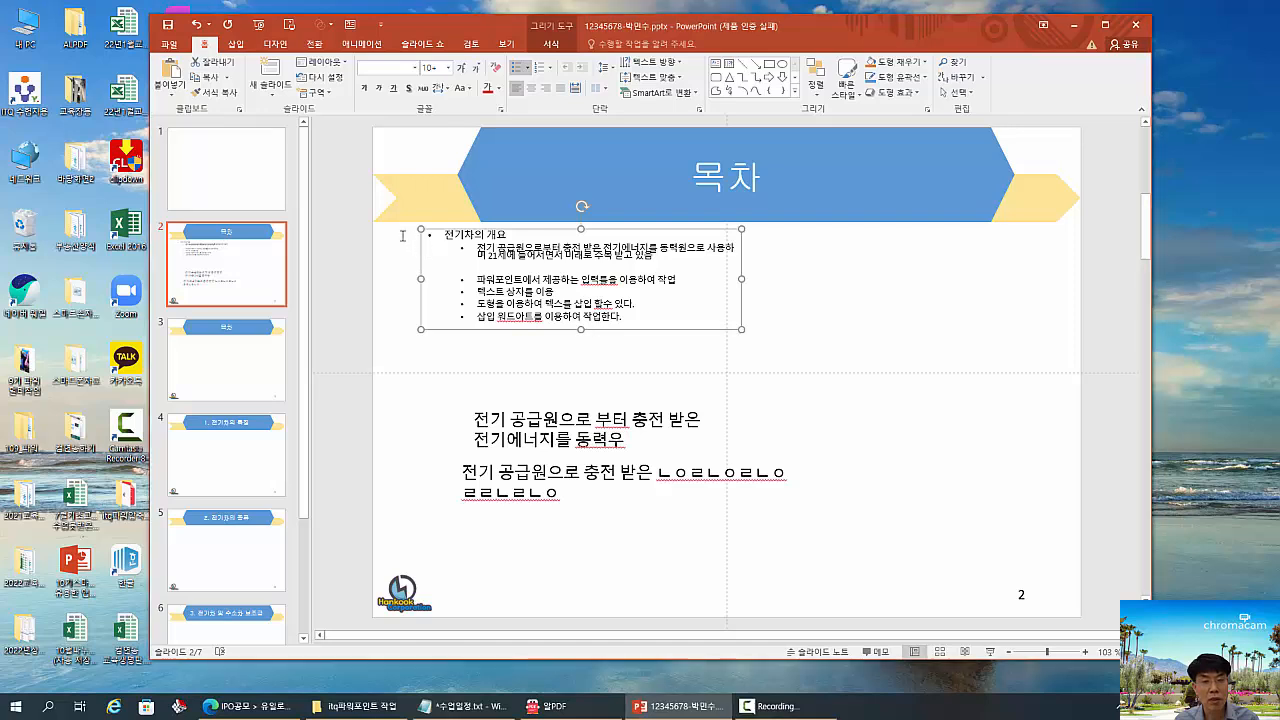
pyautogui.moveTo(396, 223); pyautogui.dragTo(966, 524)
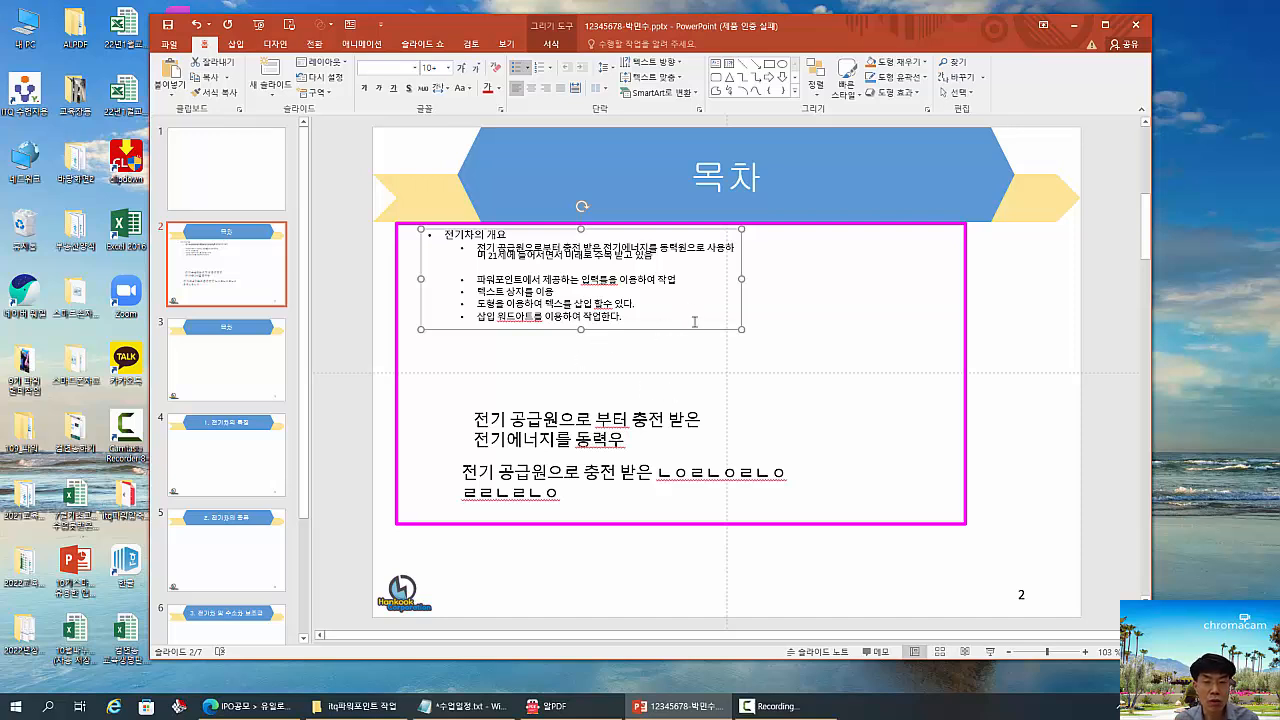
pyautogui.moveTo(690, 314); pyautogui.dragTo(722, 358)
pyautogui.hotkey('ctrl', 'shift', 'd')
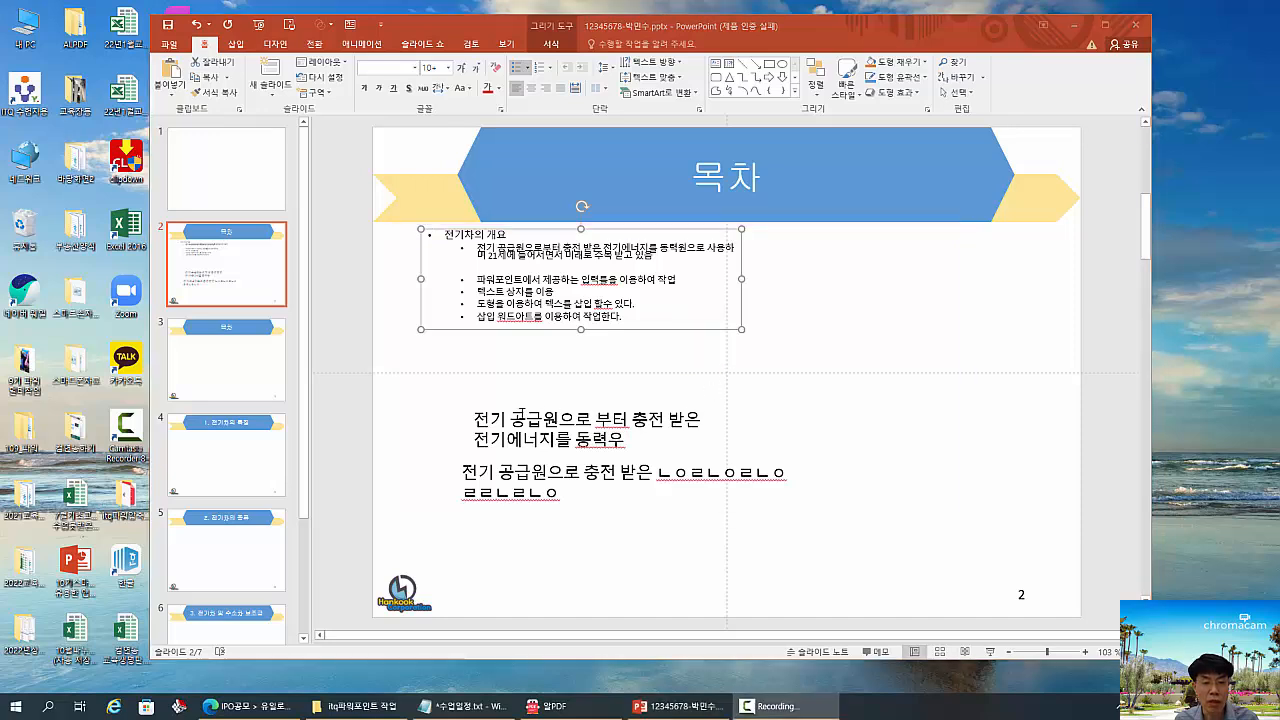
pyautogui.moveTo(457, 401); pyautogui.dragTo(718, 463)
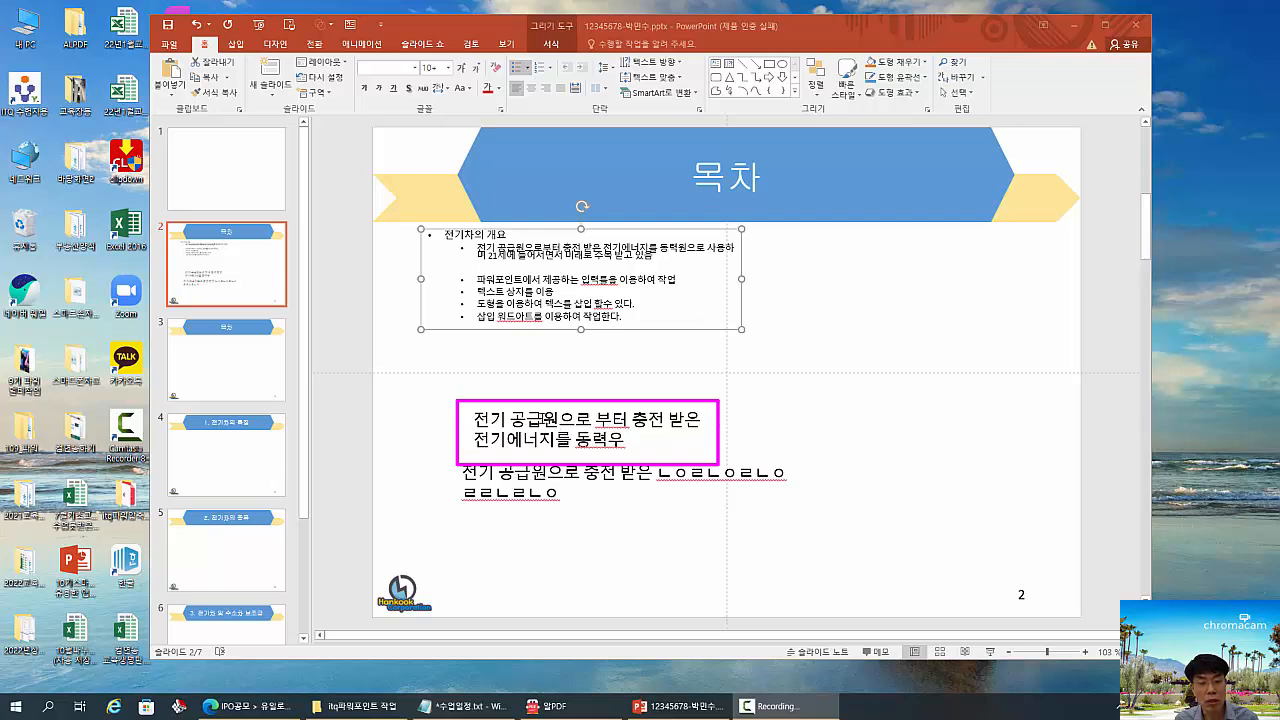
# - Narrow the upper text box until its text wraps onto three lines, and widen it back to two lines
pyautogui.click(683, 423)
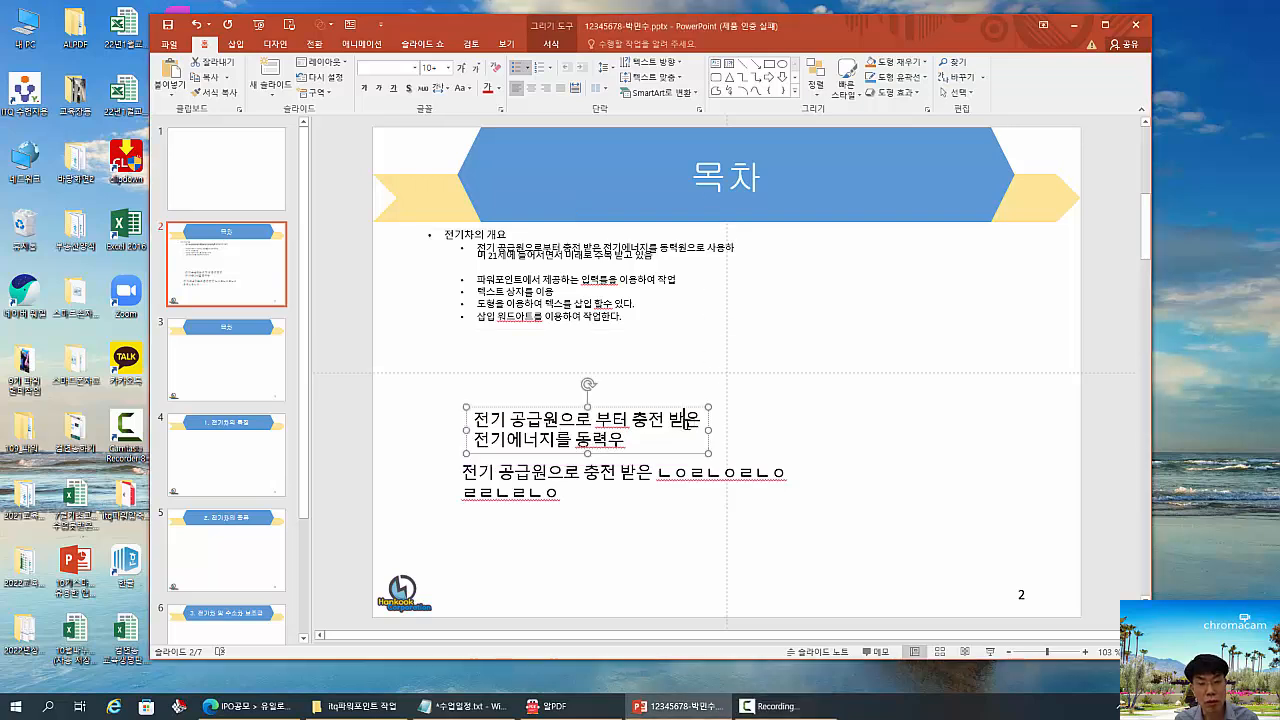
pyautogui.moveTo(709, 440); pyautogui.dragTo(621, 430)
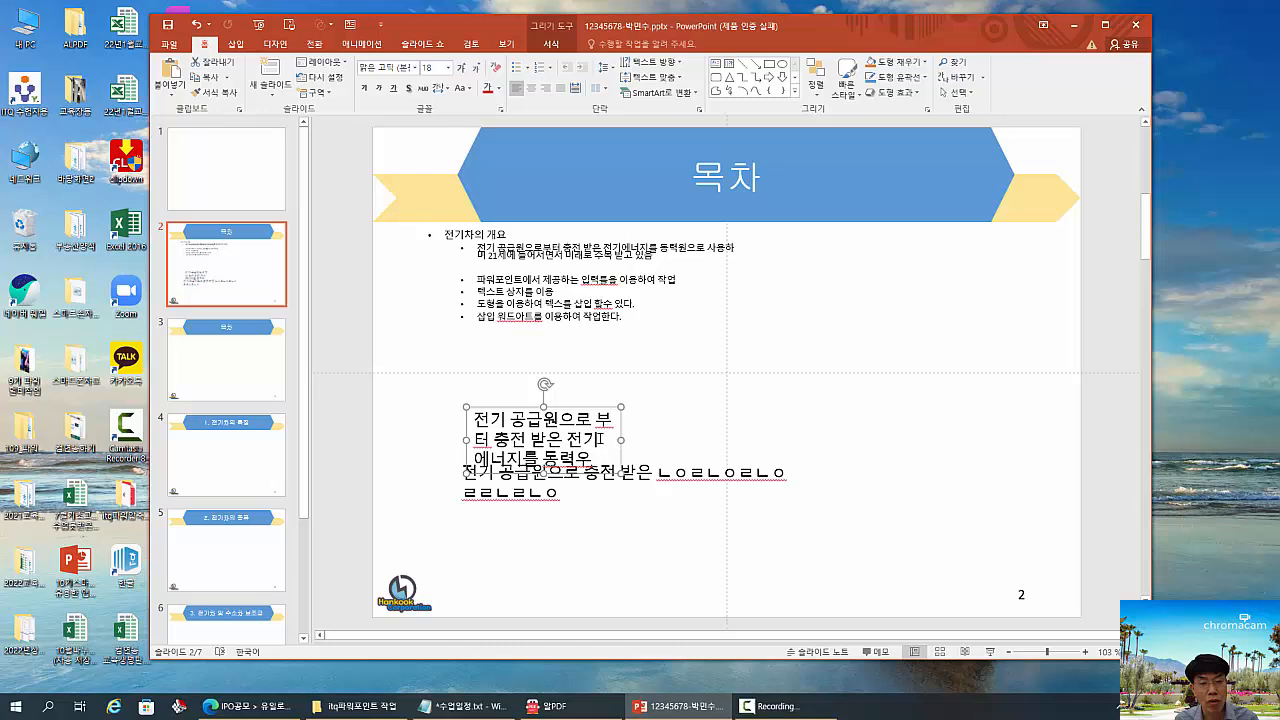
pyautogui.moveTo(621, 440); pyautogui.dragTo(714, 432)
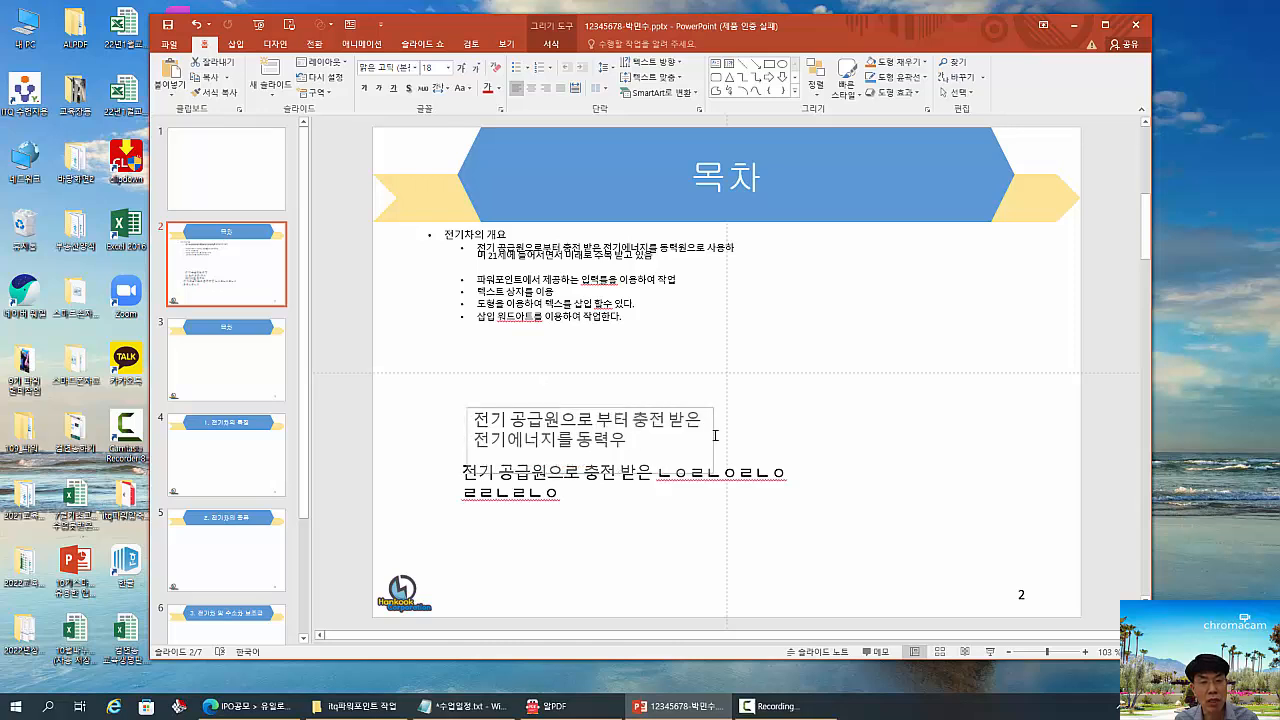
# - Enlarge the bullet placeholder down to the slide's horizontal centre guide and open its Format Shape (도형 서식) settings
pyautogui.click(653, 304)
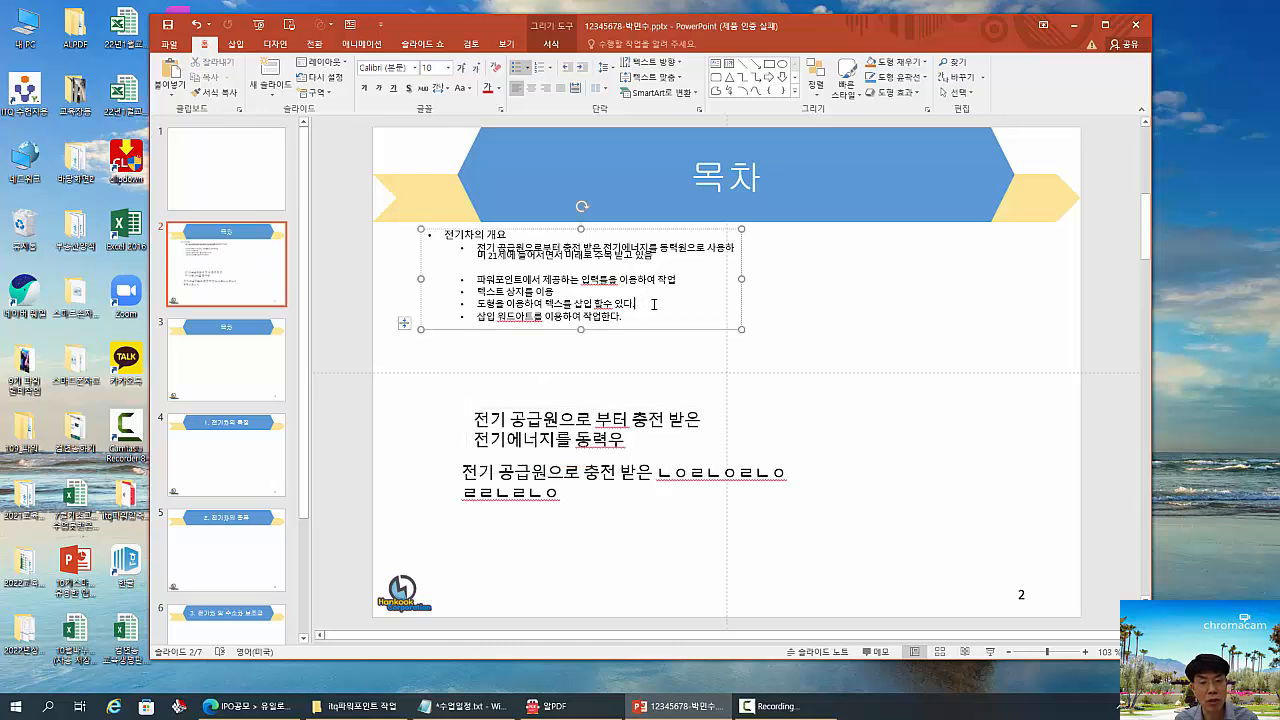
pyautogui.moveTo(741, 328); pyautogui.dragTo(790, 378)
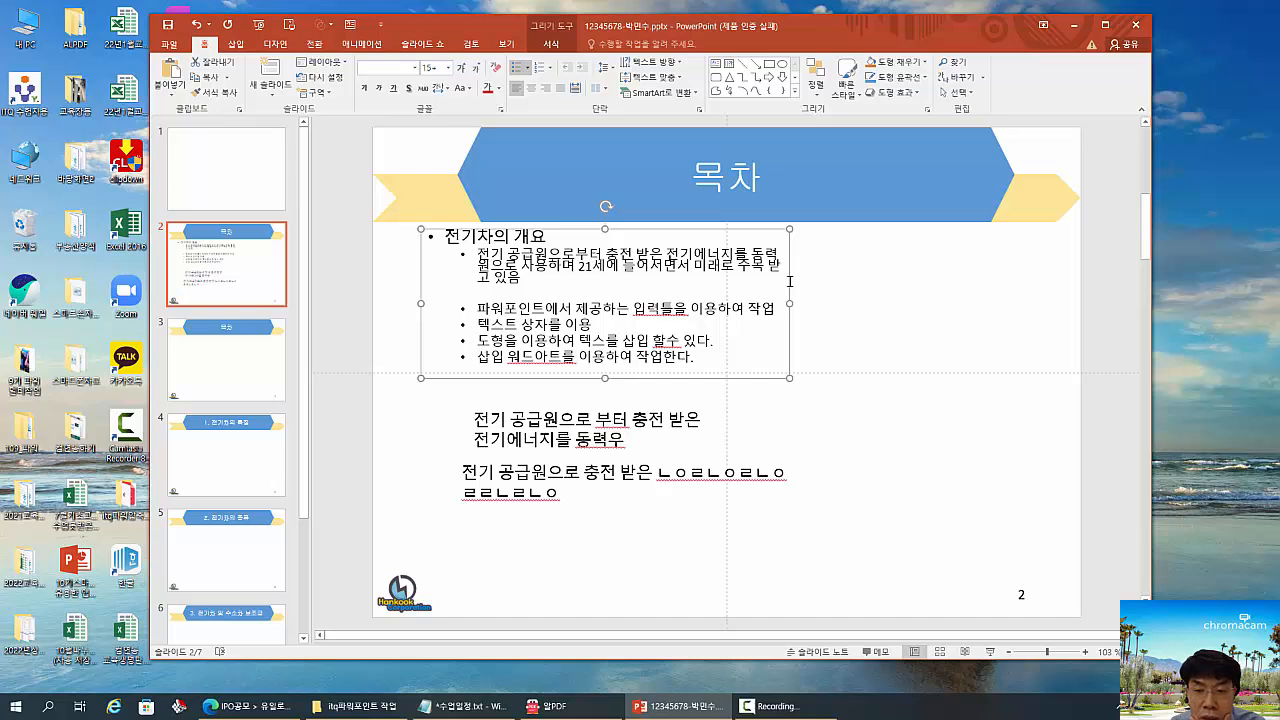
pyautogui.rightClick(790, 281)
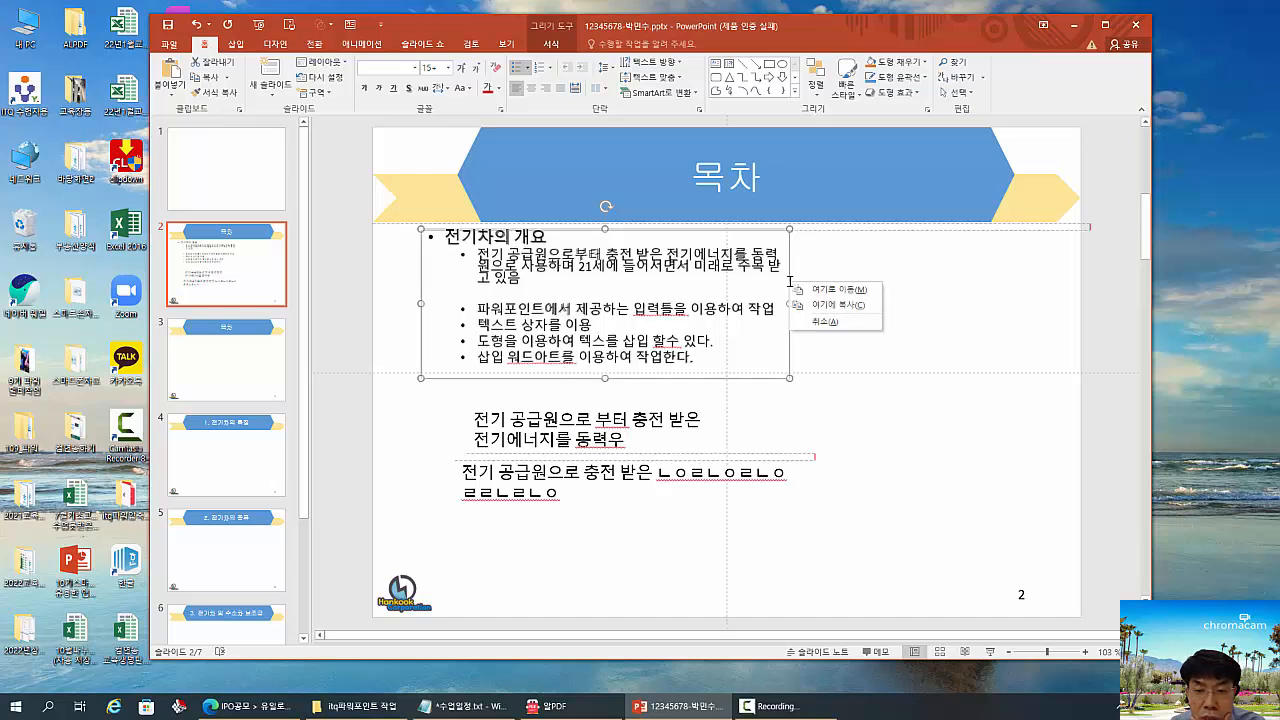
pyautogui.click(790, 281)
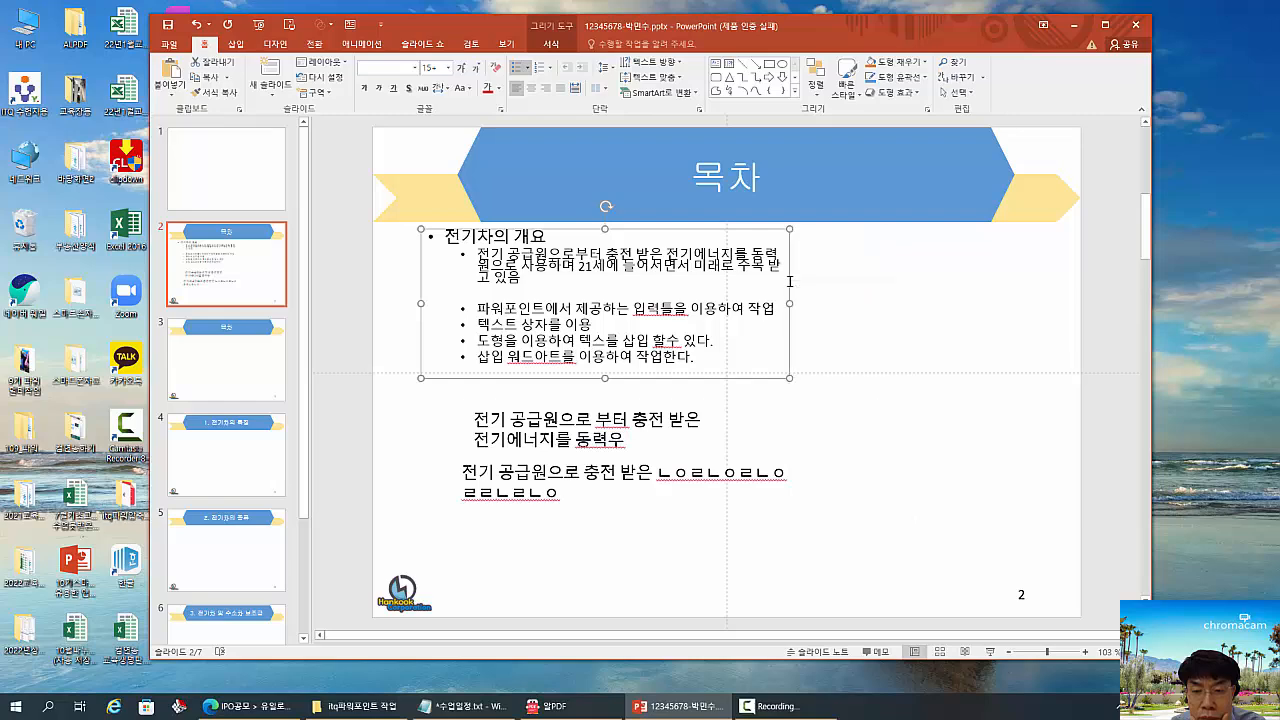
pyautogui.rightClick(790, 281)
pyautogui.click(780, 284)
pyautogui.moveTo(780, 284); pyautogui.dragTo(778, 287)
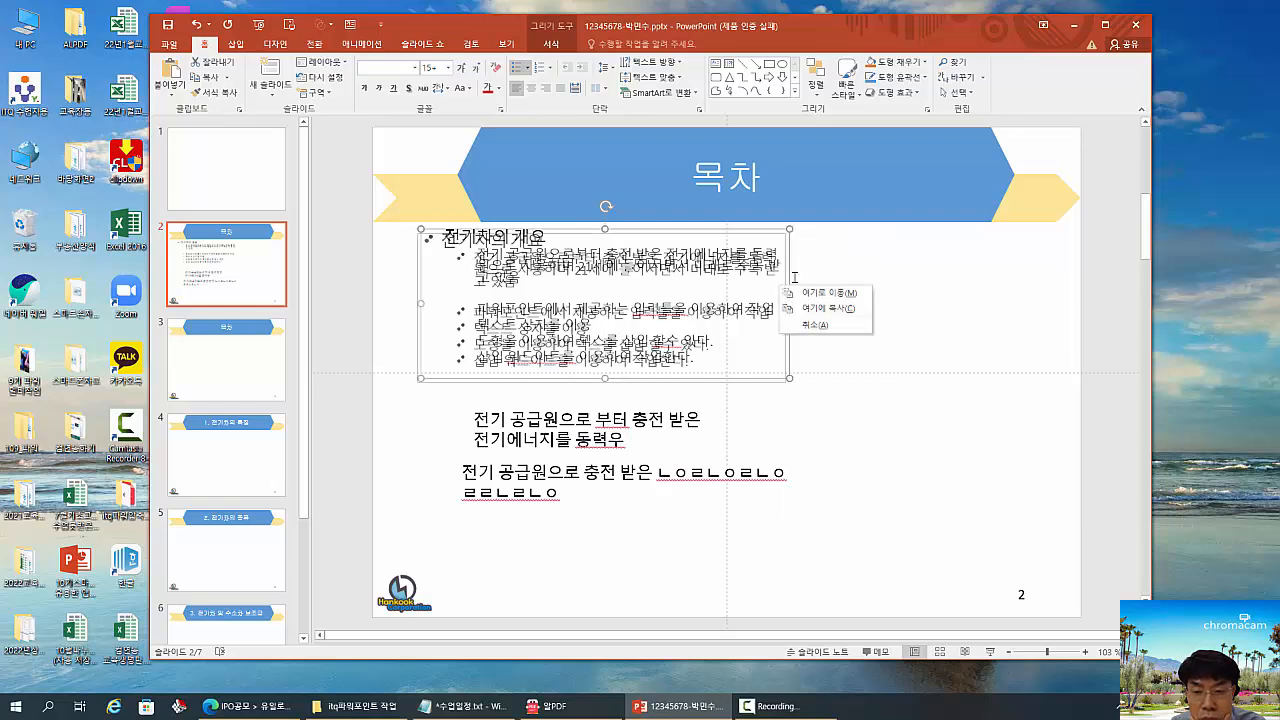
pyautogui.press('Escape')
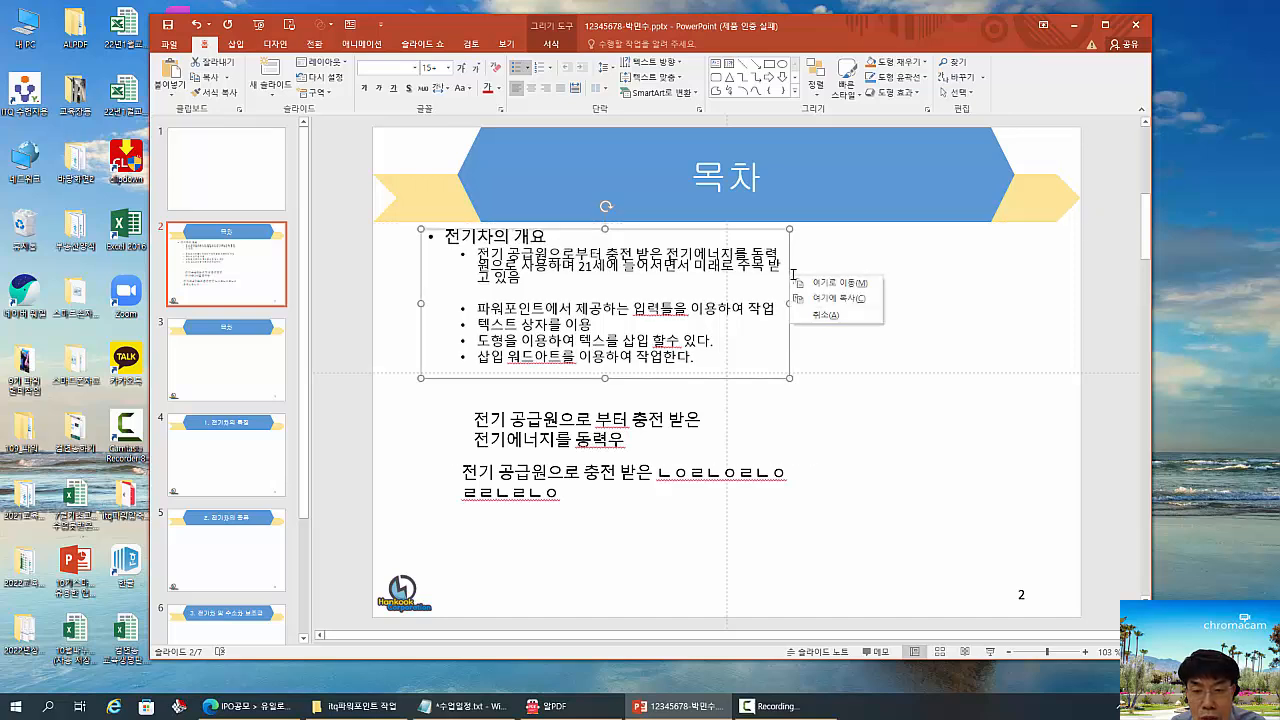
pyautogui.rightClick(790, 271)
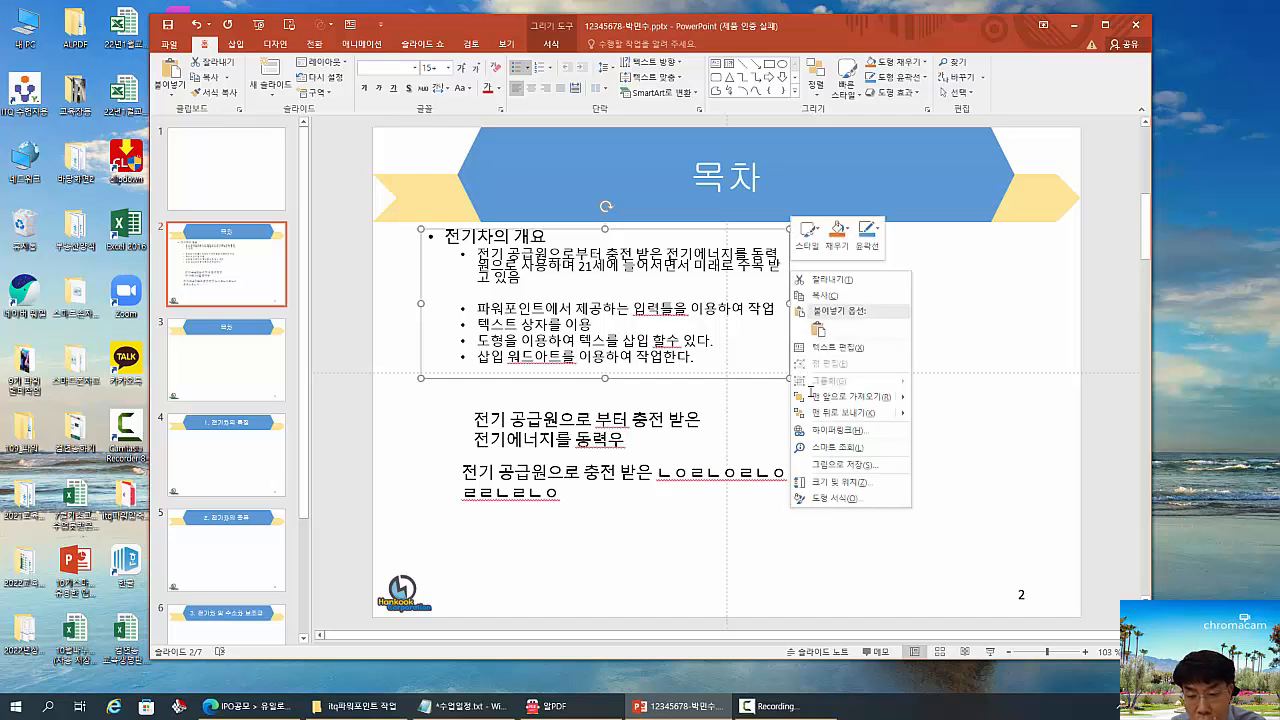
pyautogui.click(864, 499)
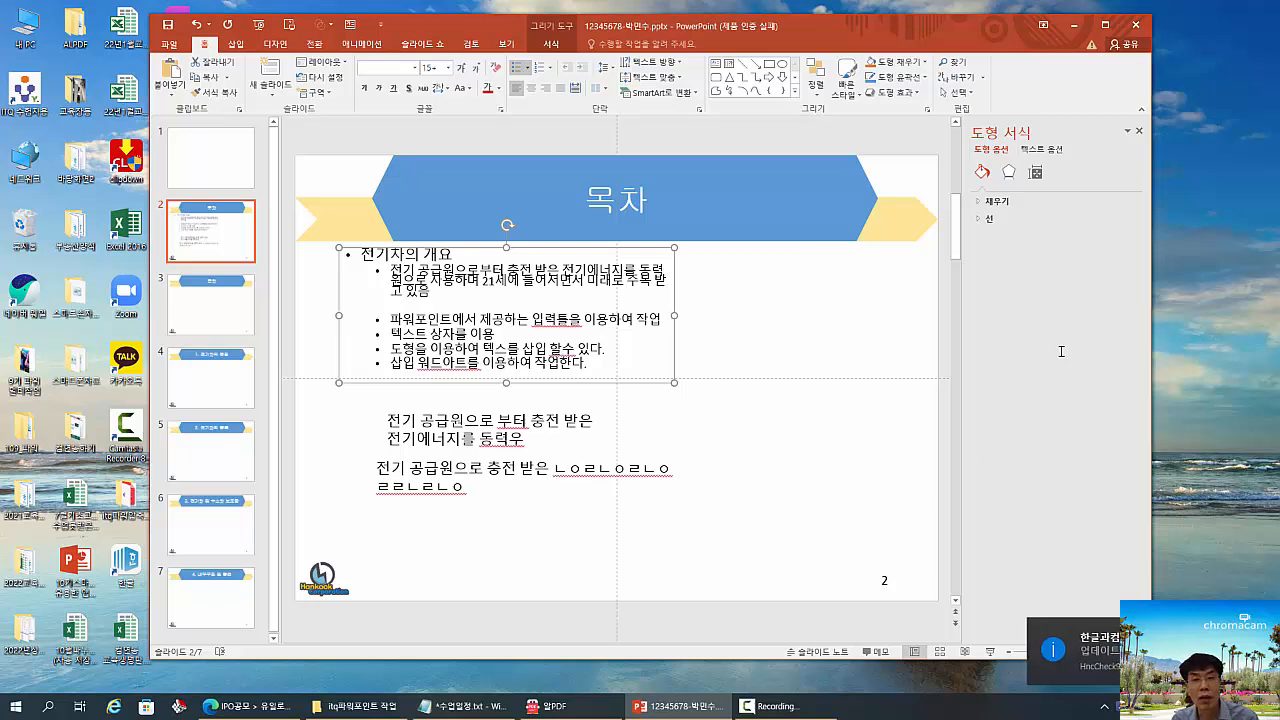
pyautogui.moveTo(932, 112)
pyautogui.mouseDown()
pyautogui.moveTo(983, 194)
pyautogui.moveTo(1103, 322)
pyautogui.mouseUp()
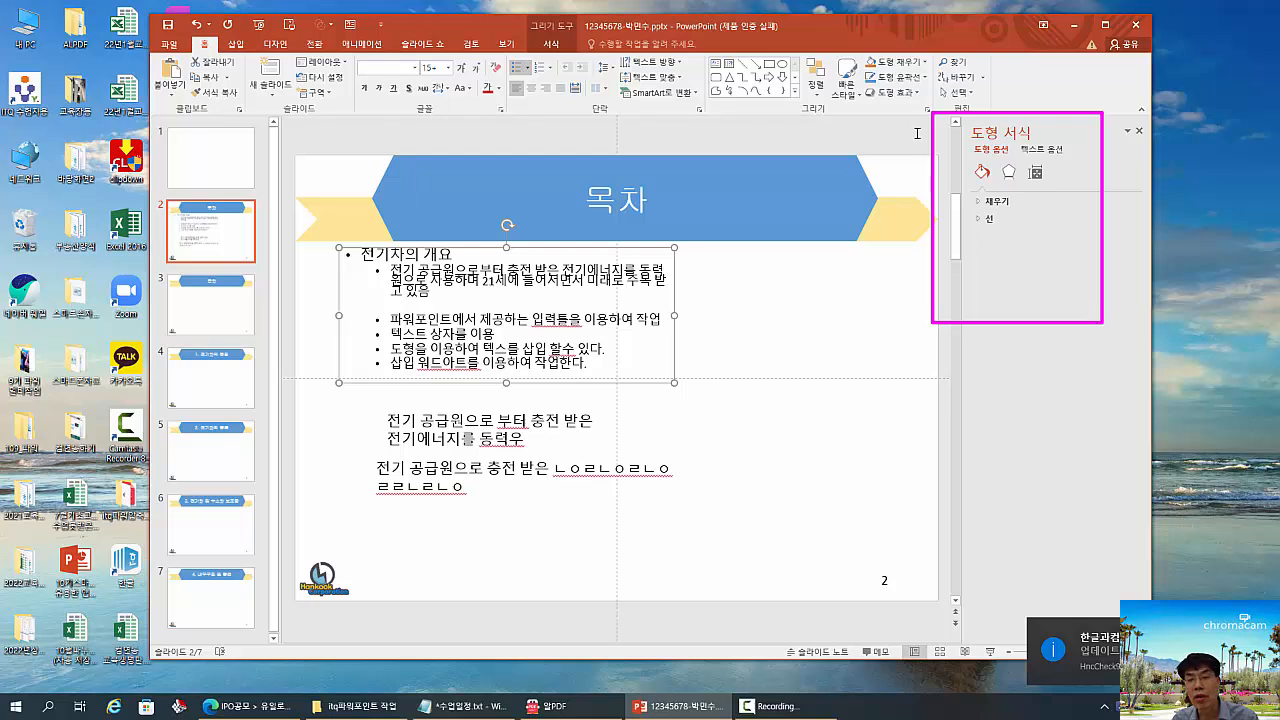
pyautogui.moveTo(932, 111)
pyautogui.mouseDown()
pyautogui.moveTo(1038, 212)
pyautogui.moveTo(1094, 306)
pyautogui.moveTo(1084, 294)
pyautogui.mouseUp()
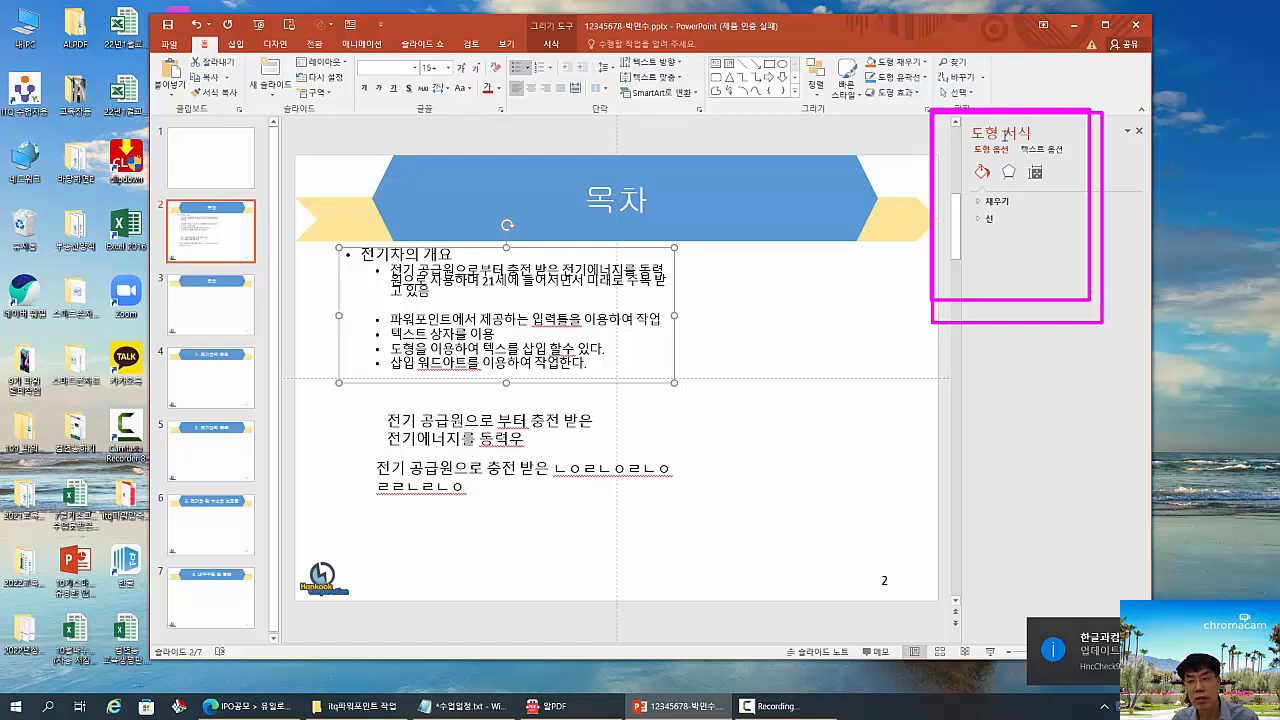
pyautogui.moveTo(1004, 134); pyautogui.dragTo(1068, 160)
pyautogui.press('Escape')
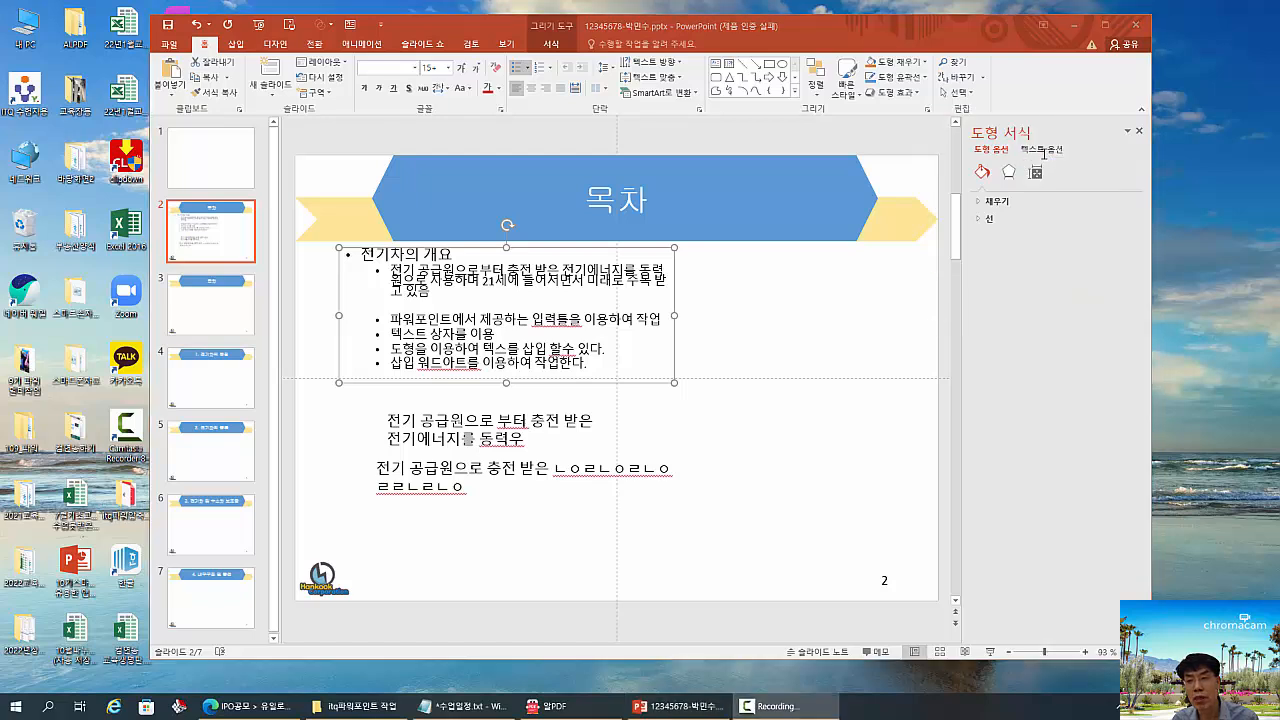
# - Set the bullet placeholder's text box autofit option to Do Not Autofit (자동 맞춤 안 함)
pyautogui.click(1043, 150)
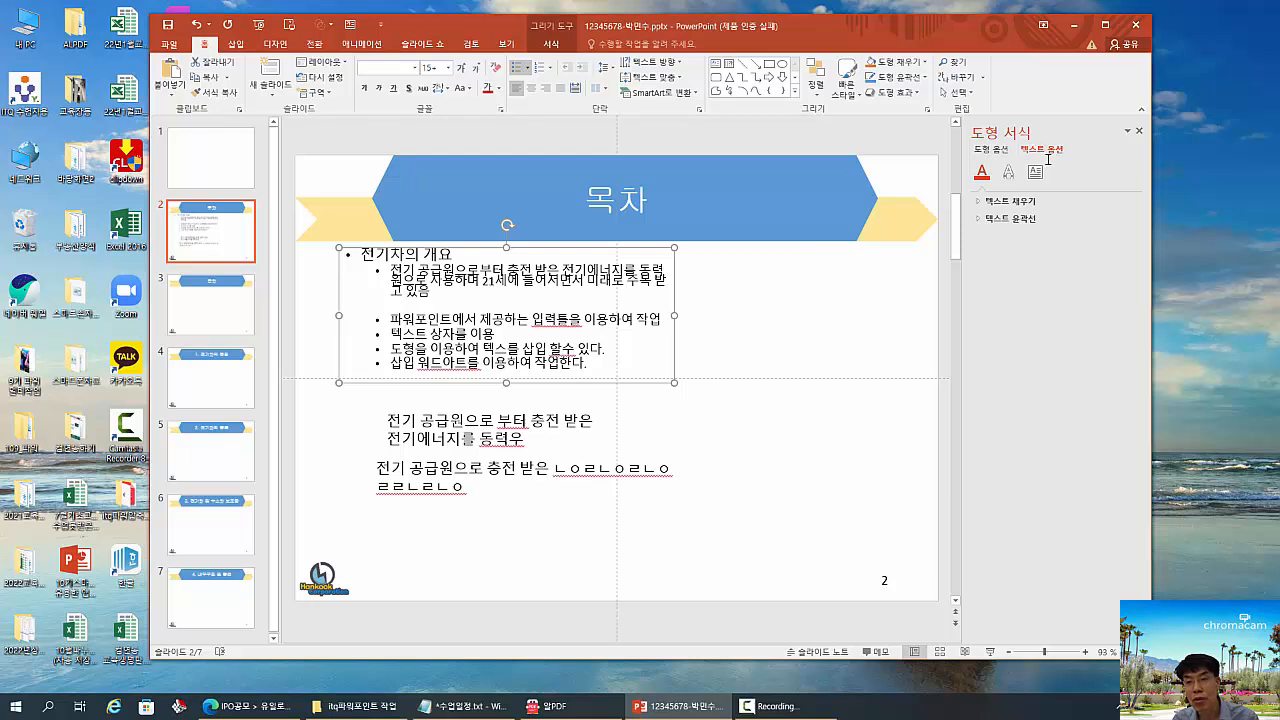
pyautogui.moveTo(958, 193)
pyautogui.mouseDown()
pyautogui.moveTo(1036, 208)
pyautogui.moveTo(1048, 224)
pyautogui.mouseUp()
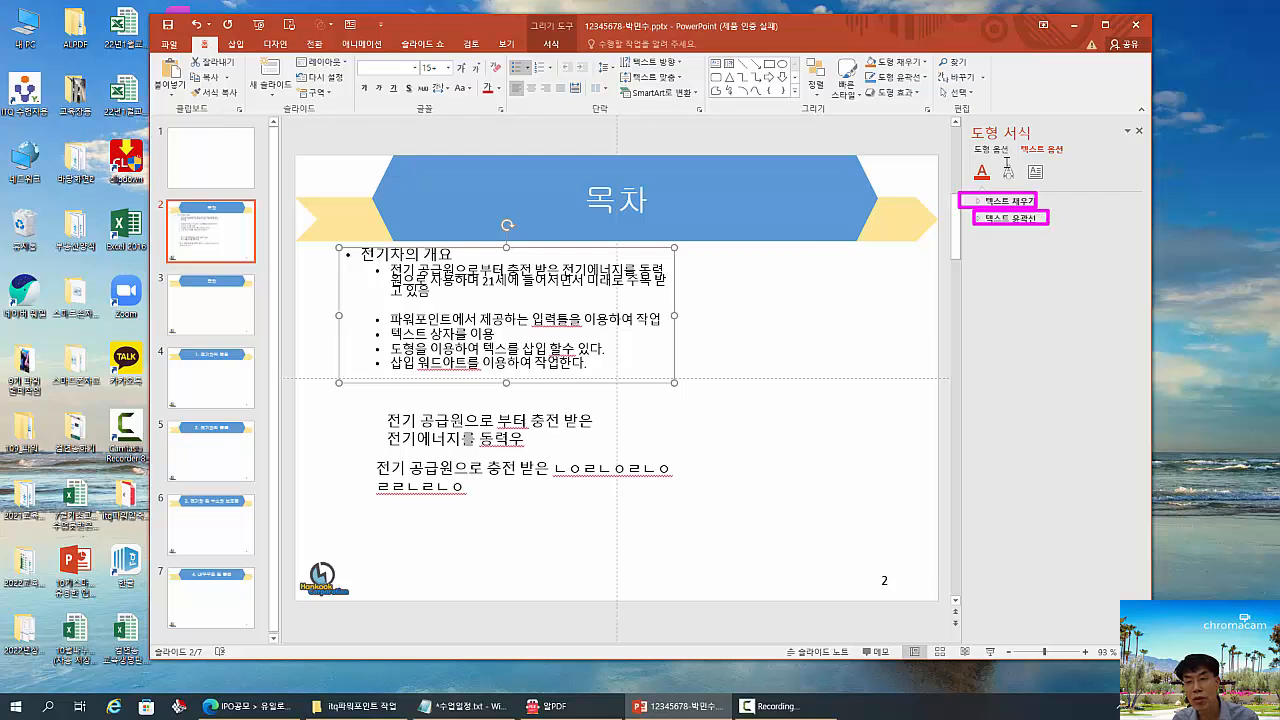
pyautogui.moveTo(995, 153); pyautogui.dragTo(1018, 182)
pyautogui.moveTo(1023, 156); pyautogui.dragTo(1050, 188)
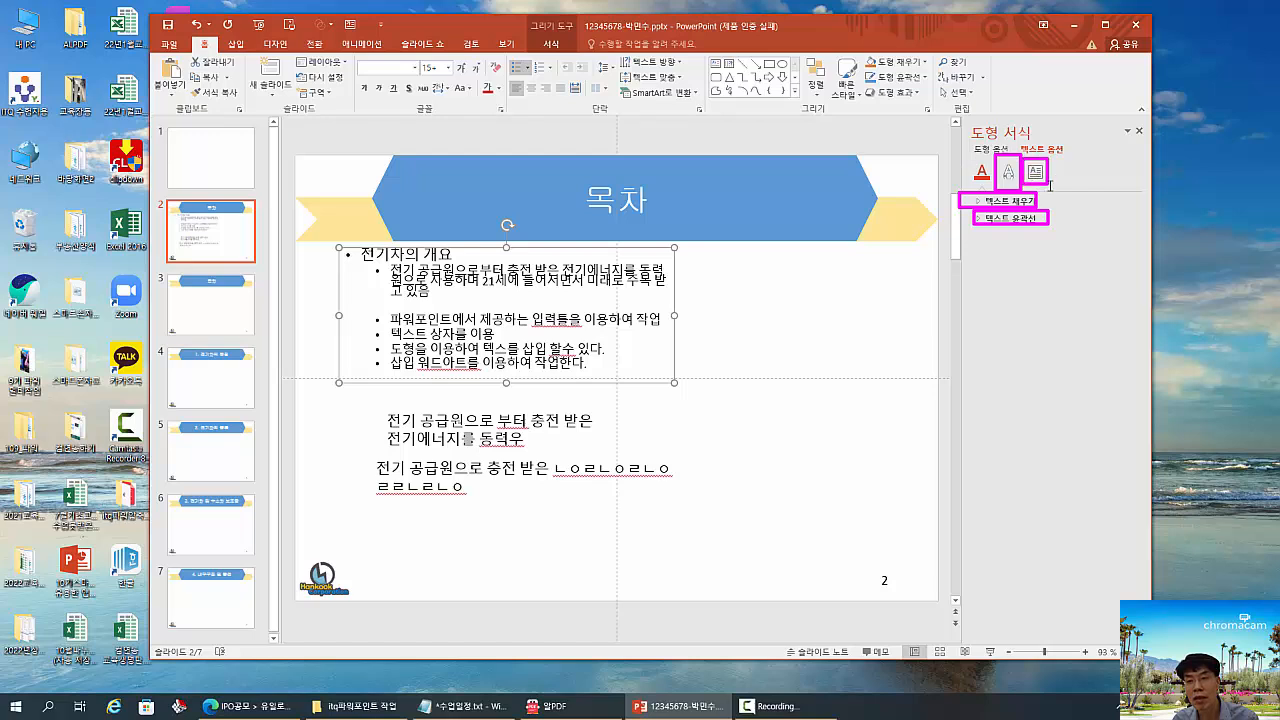
pyautogui.press('Escape')
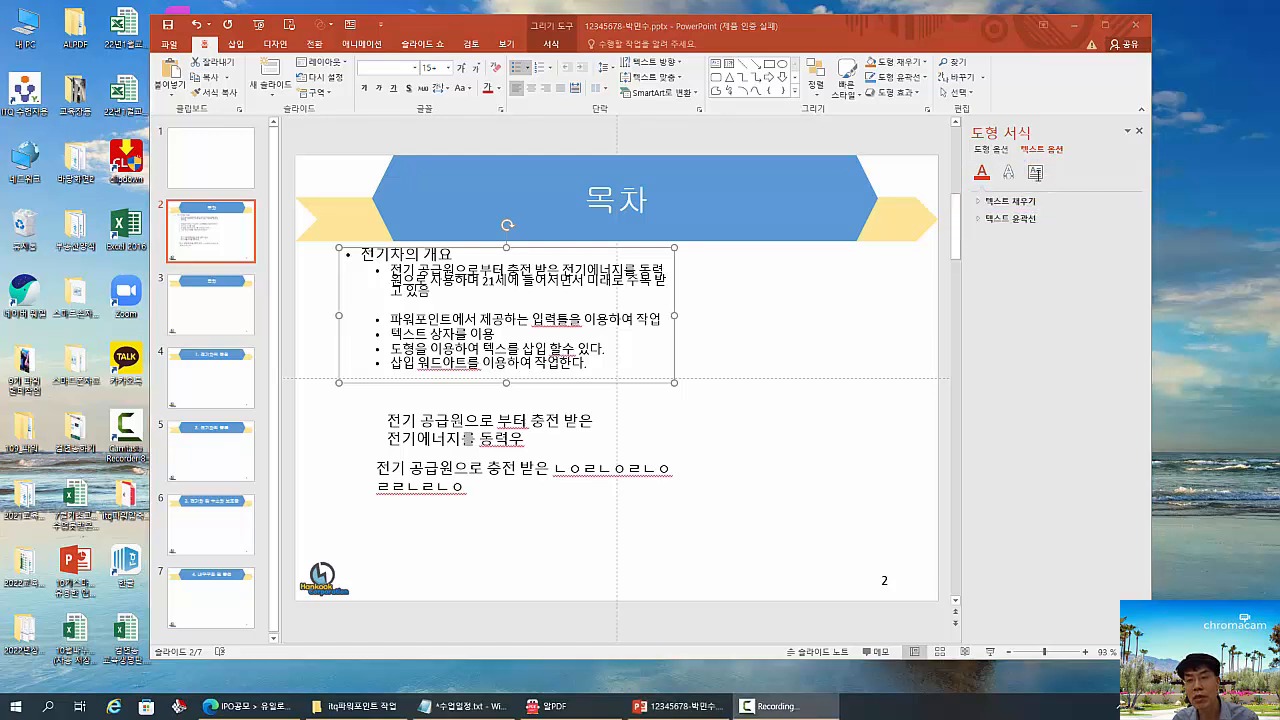
pyautogui.click(1035, 172)
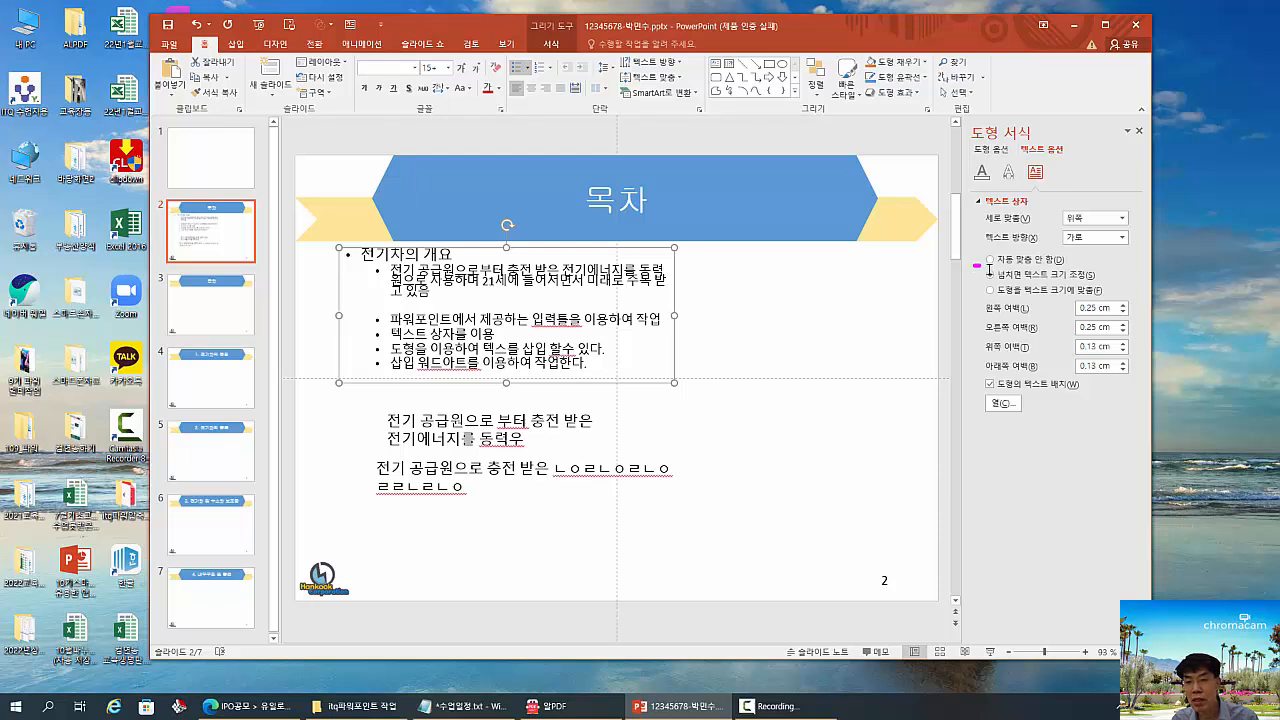
pyautogui.moveTo(989, 270); pyautogui.dragTo(1110, 286)
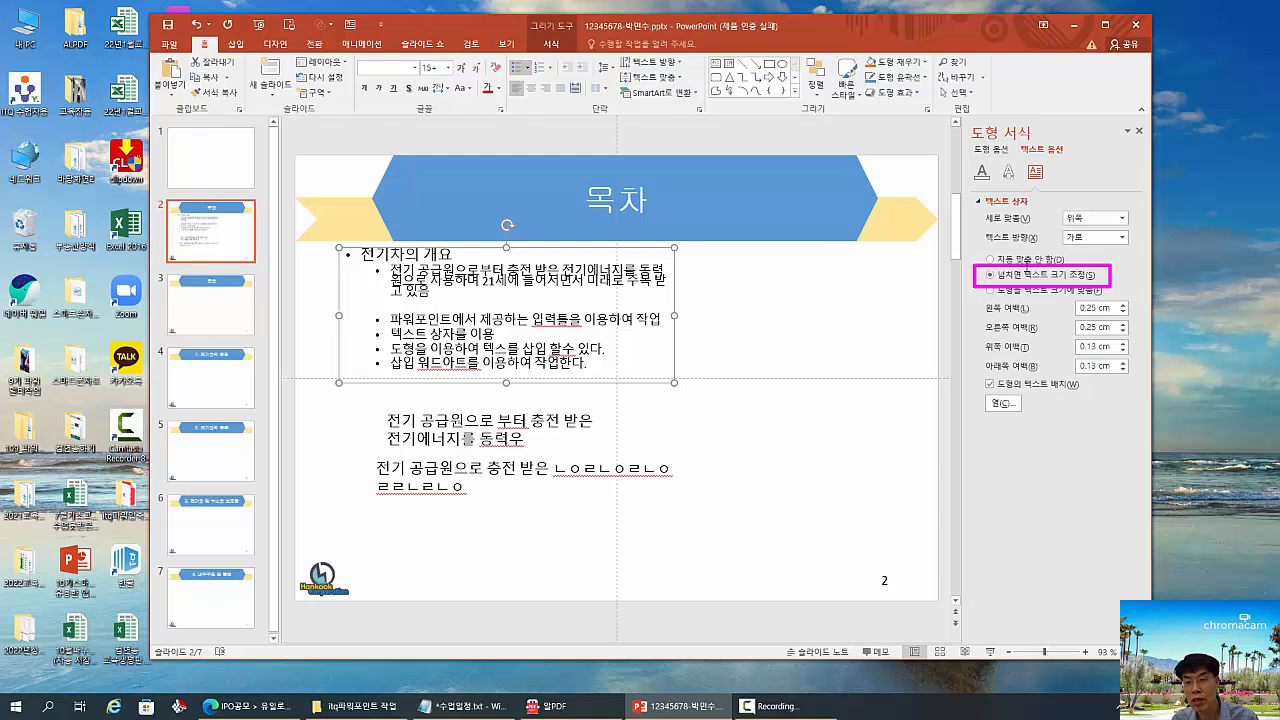
pyautogui.moveTo(1025, 268); pyautogui.dragTo(1110, 286)
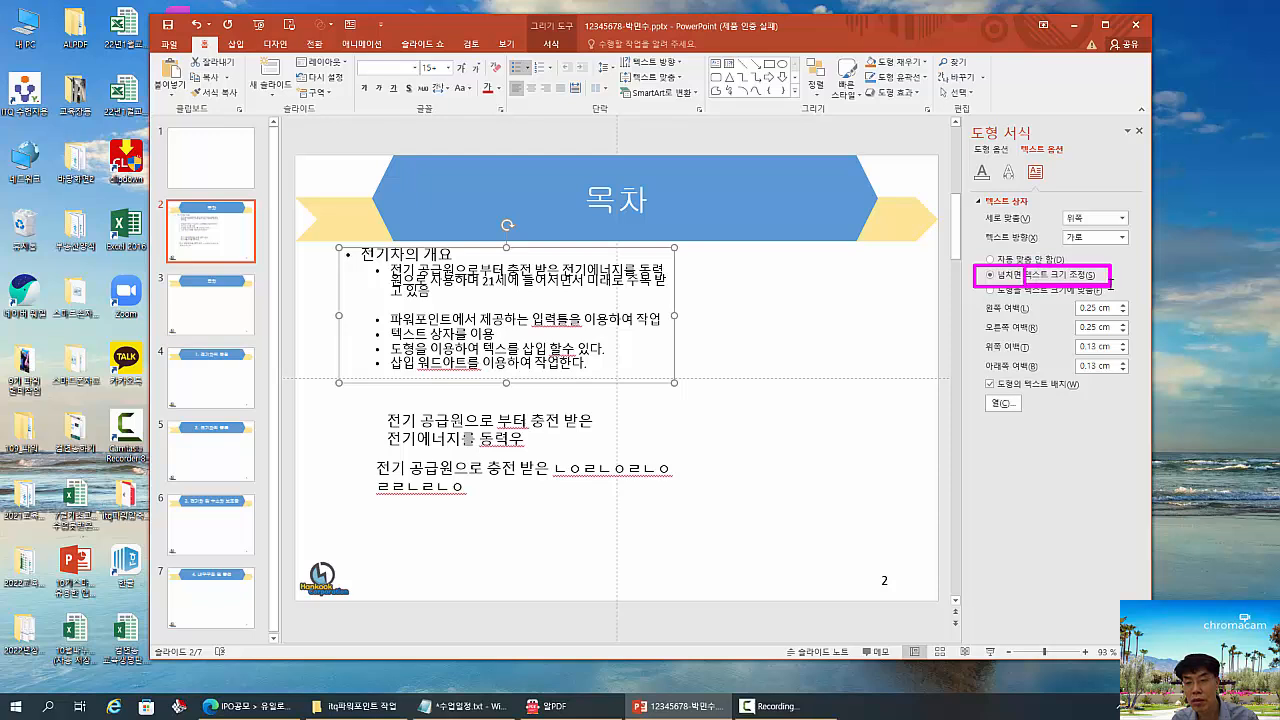
pyautogui.press('Escape')
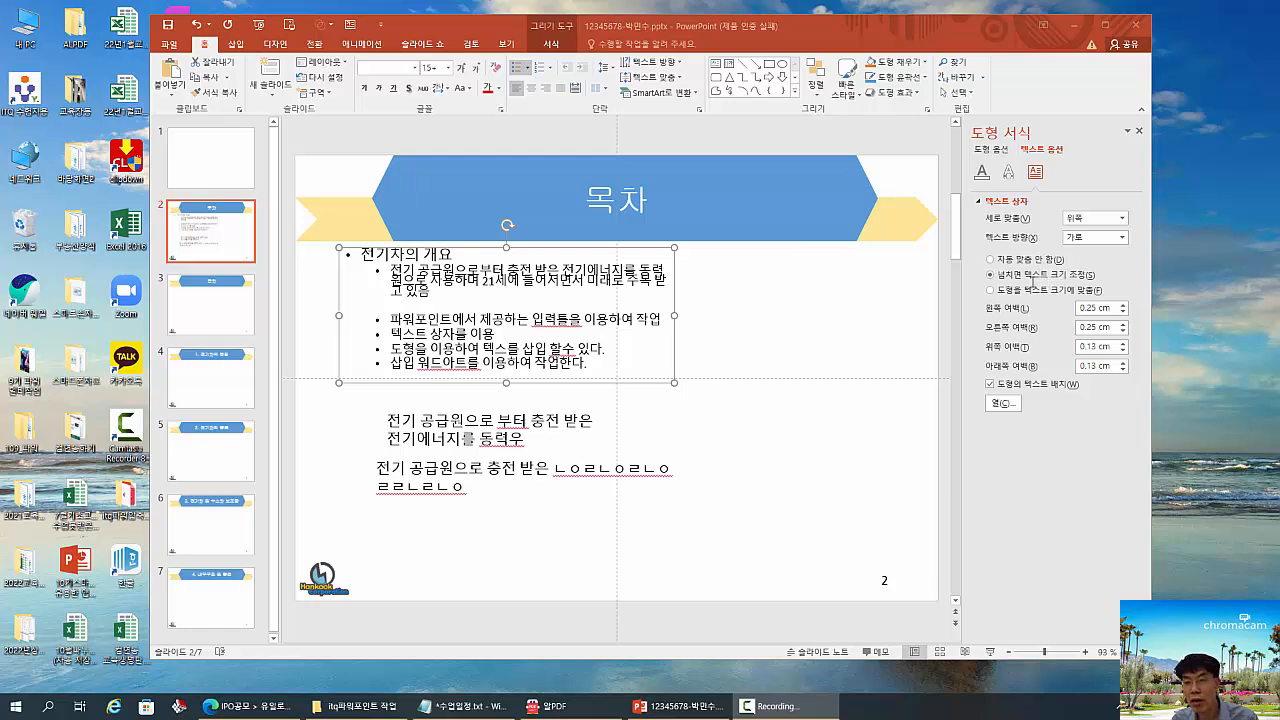
pyautogui.click(990, 260)
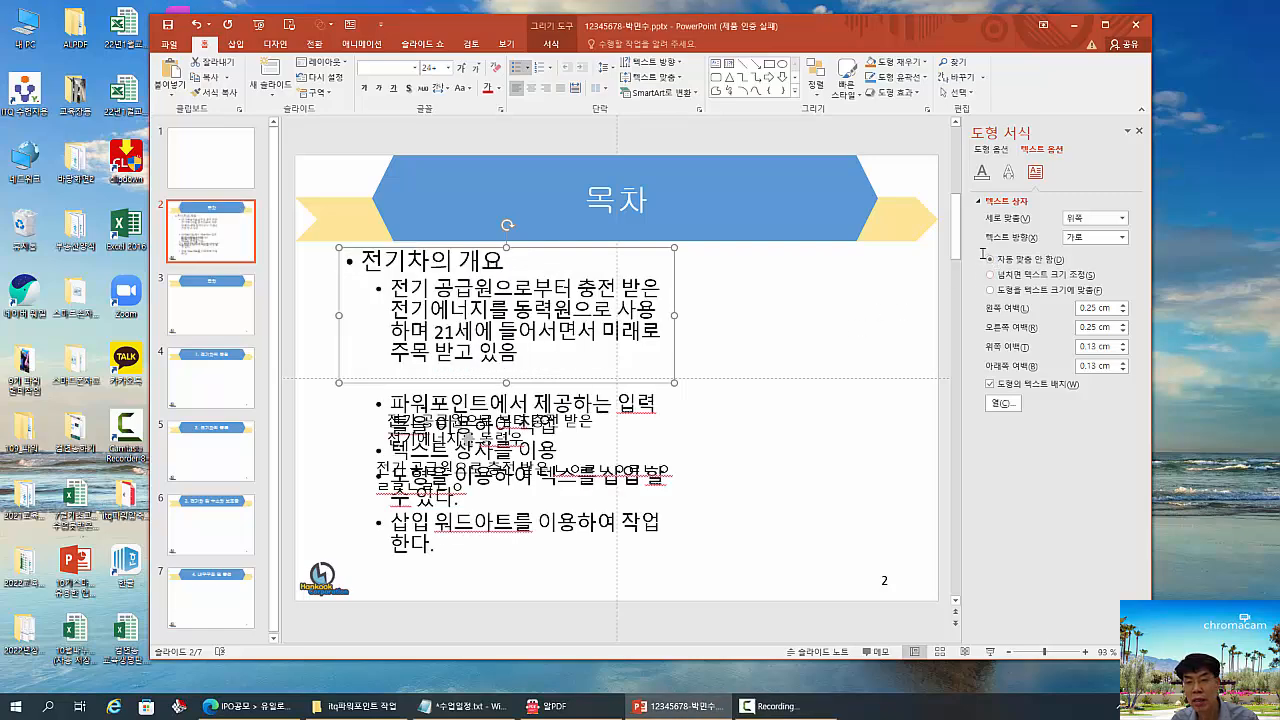
pyautogui.moveTo(970, 250); pyautogui.dragTo(1075, 268)
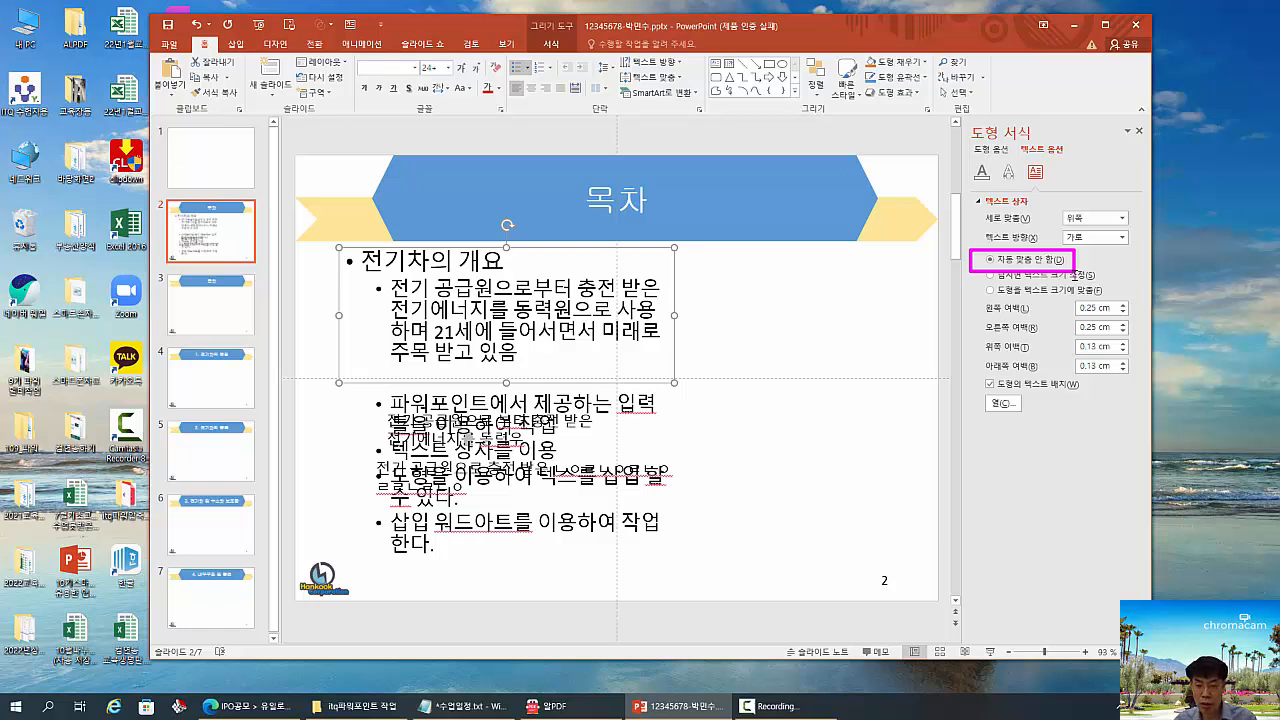
pyautogui.moveTo(662, 372); pyautogui.dragTo(702, 398)
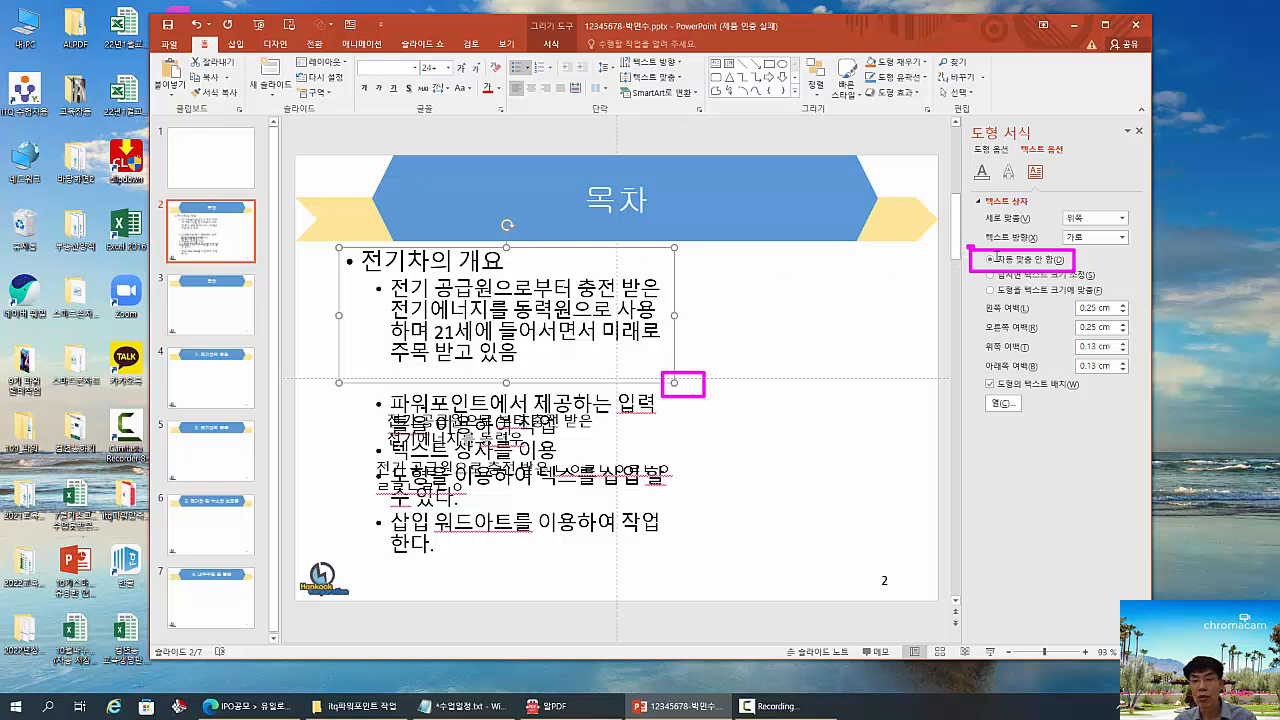
pyautogui.moveTo(968, 246); pyautogui.dragTo(1074, 270)
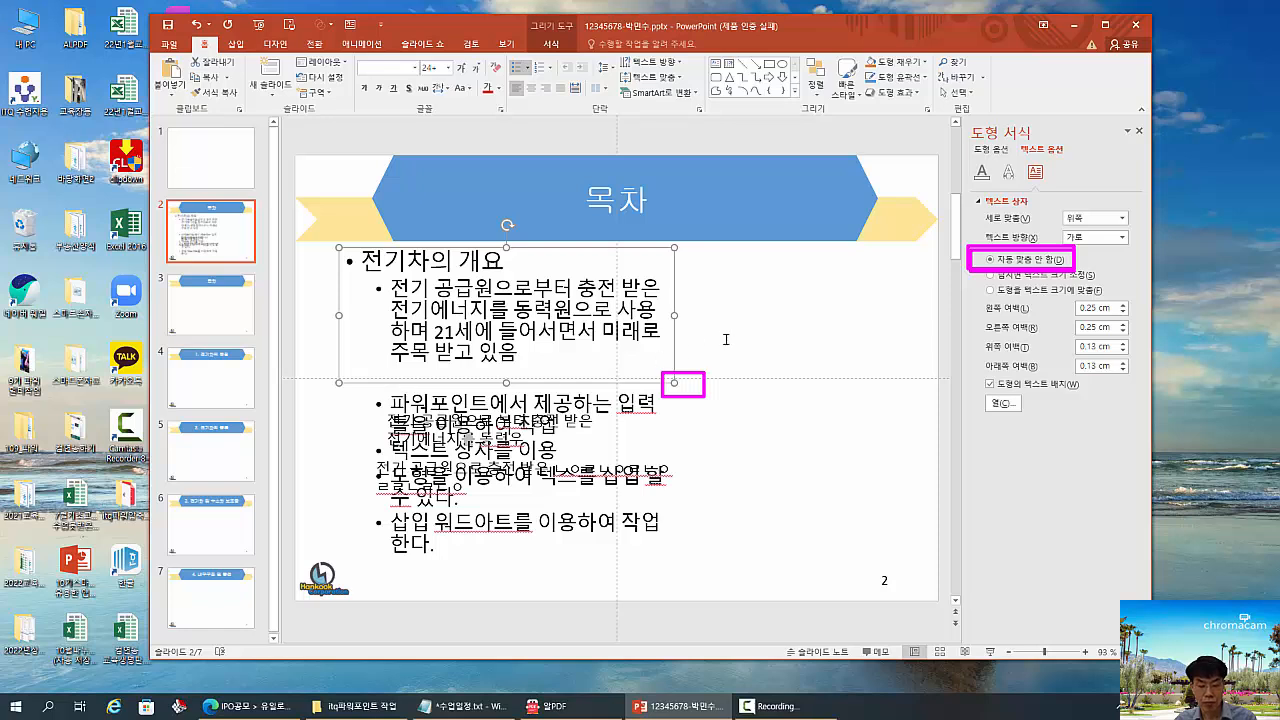
pyautogui.press('Escape')
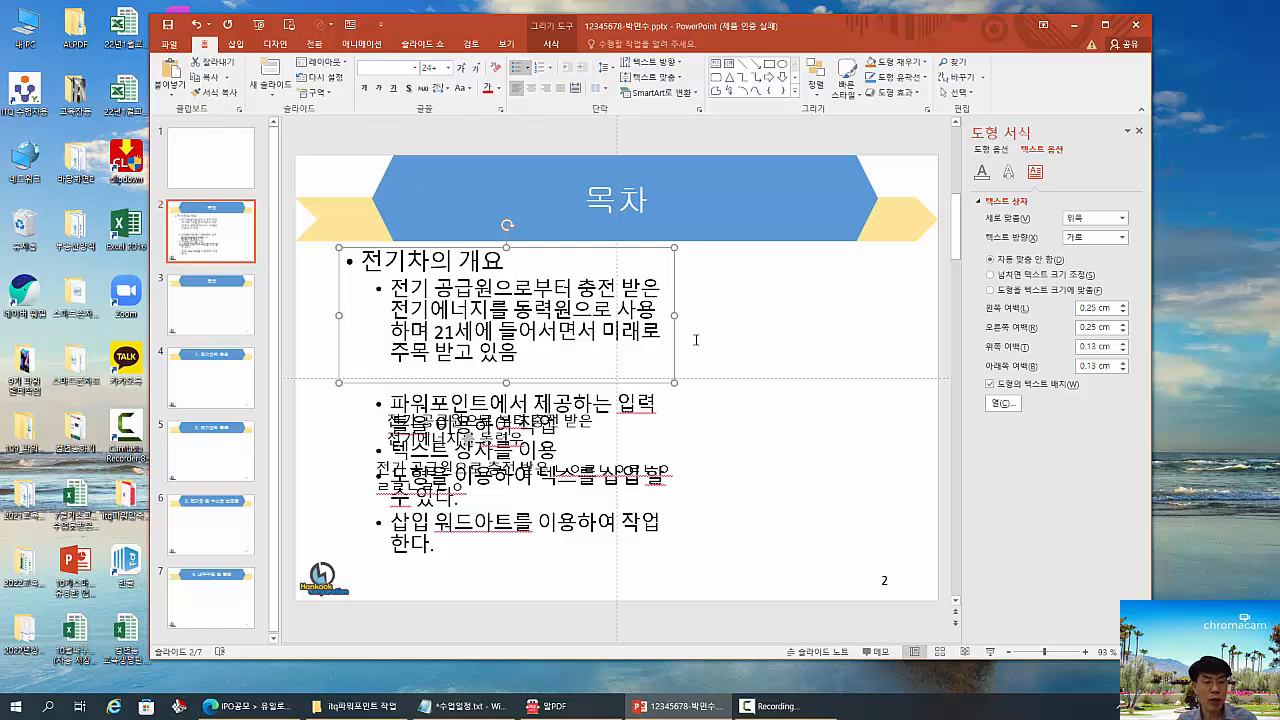
pyautogui.moveTo(190, 296); pyautogui.dragTo(233, 328)
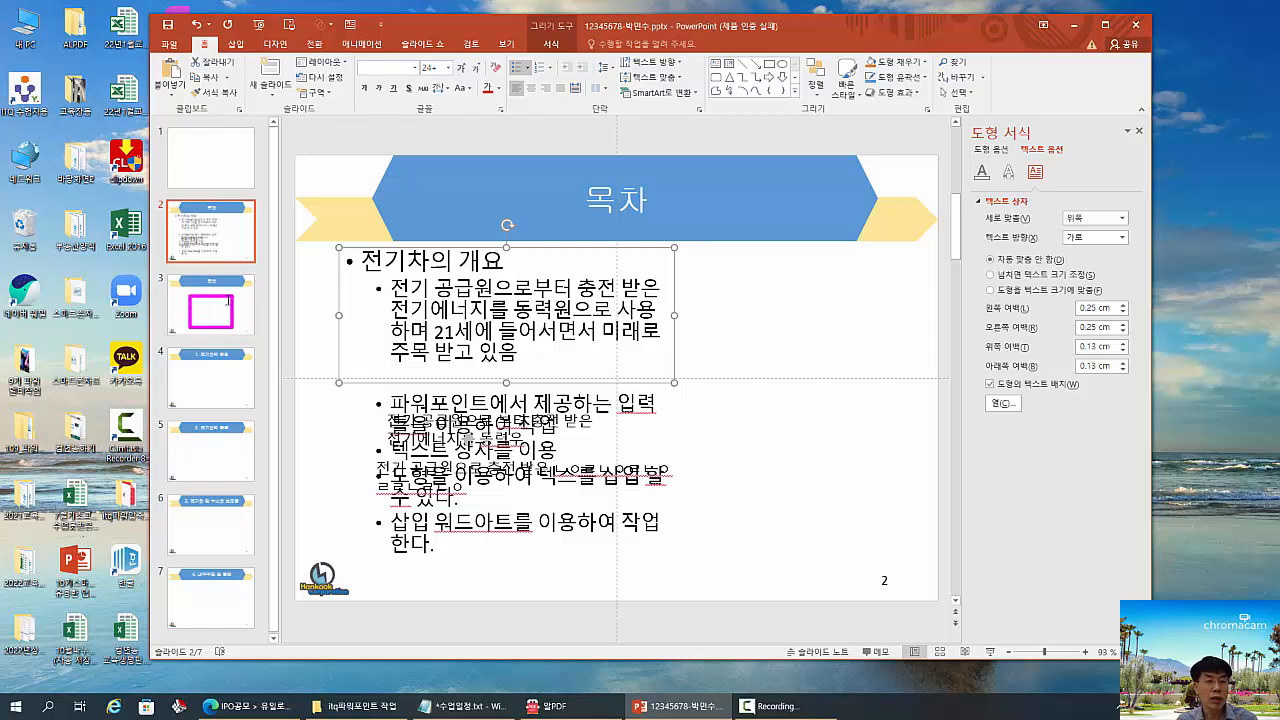
pyautogui.moveTo(188, 268); pyautogui.dragTo(248, 289)
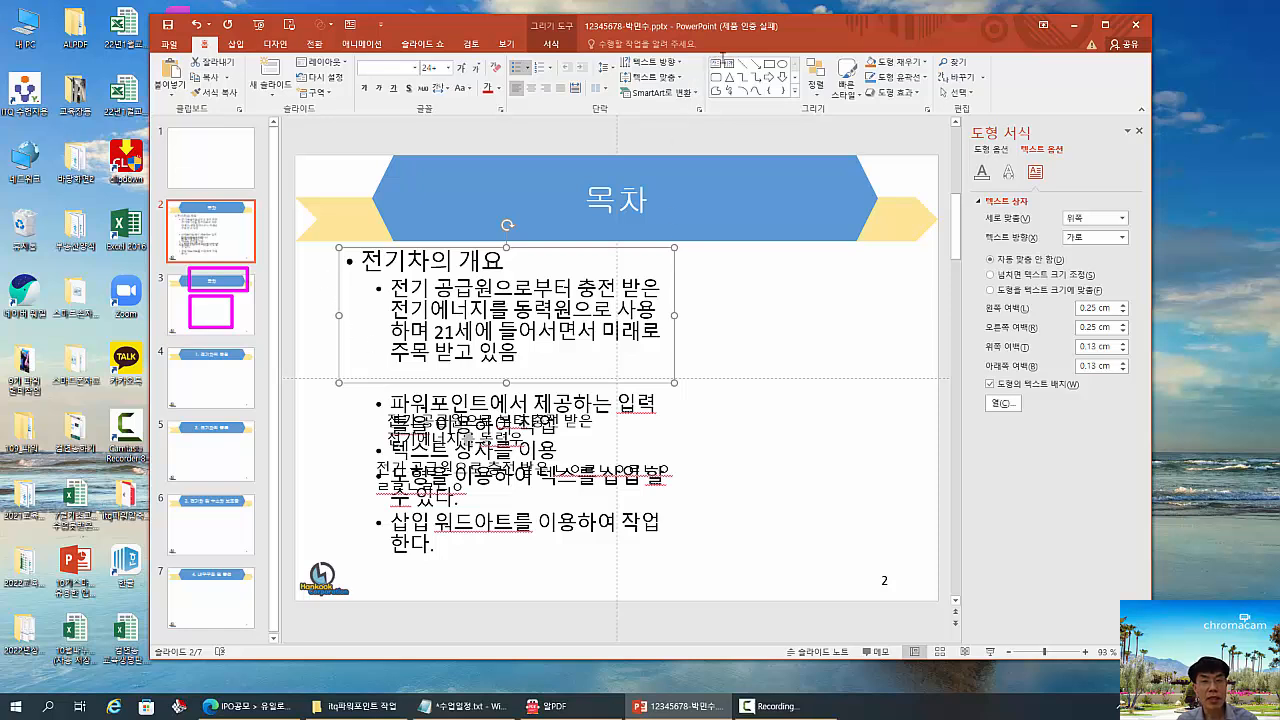
pyautogui.moveTo(707, 52); pyautogui.dragTo(716, 74)
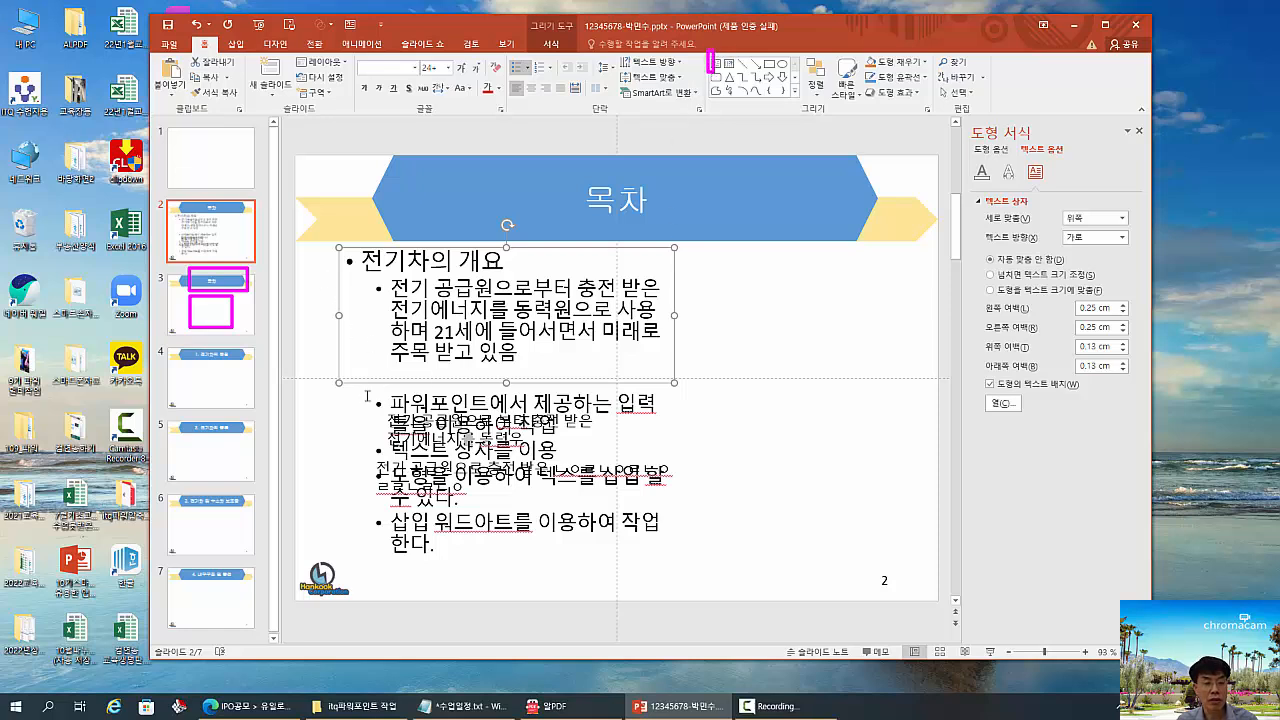
pyautogui.moveTo(360, 391); pyautogui.dragTo(512, 446)
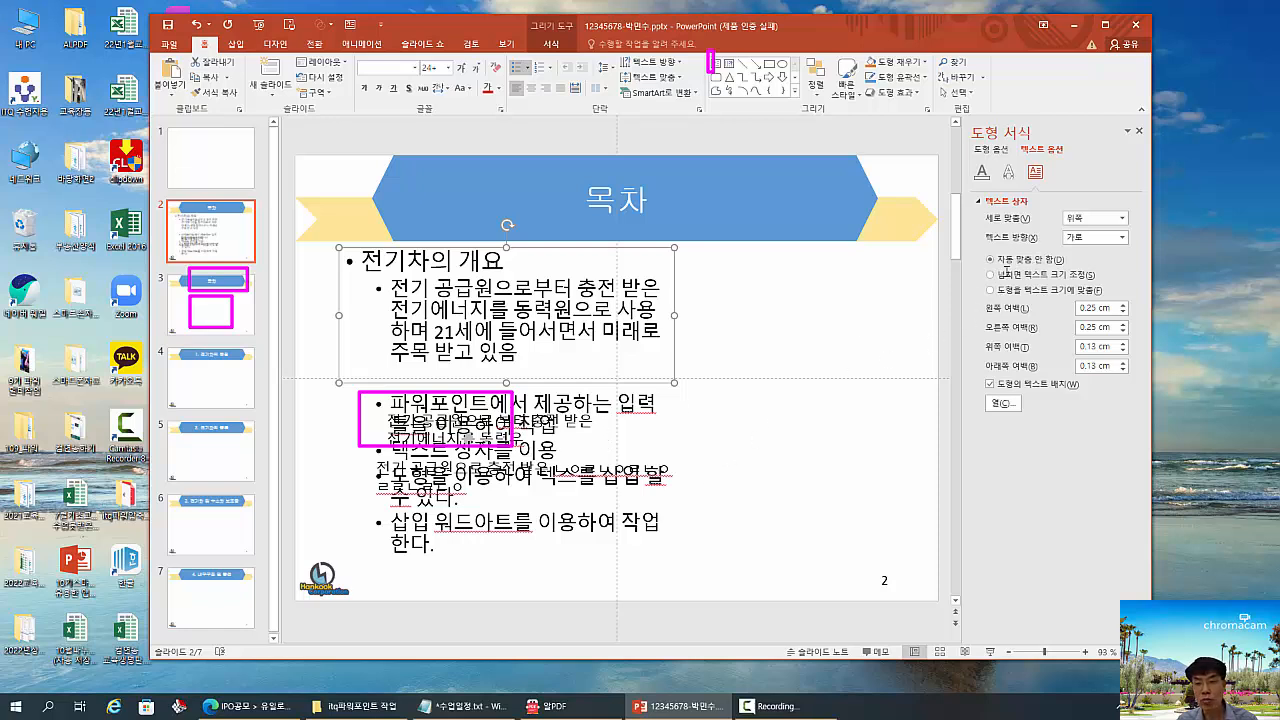
pyautogui.moveTo(979, 267); pyautogui.dragTo(1100, 283)
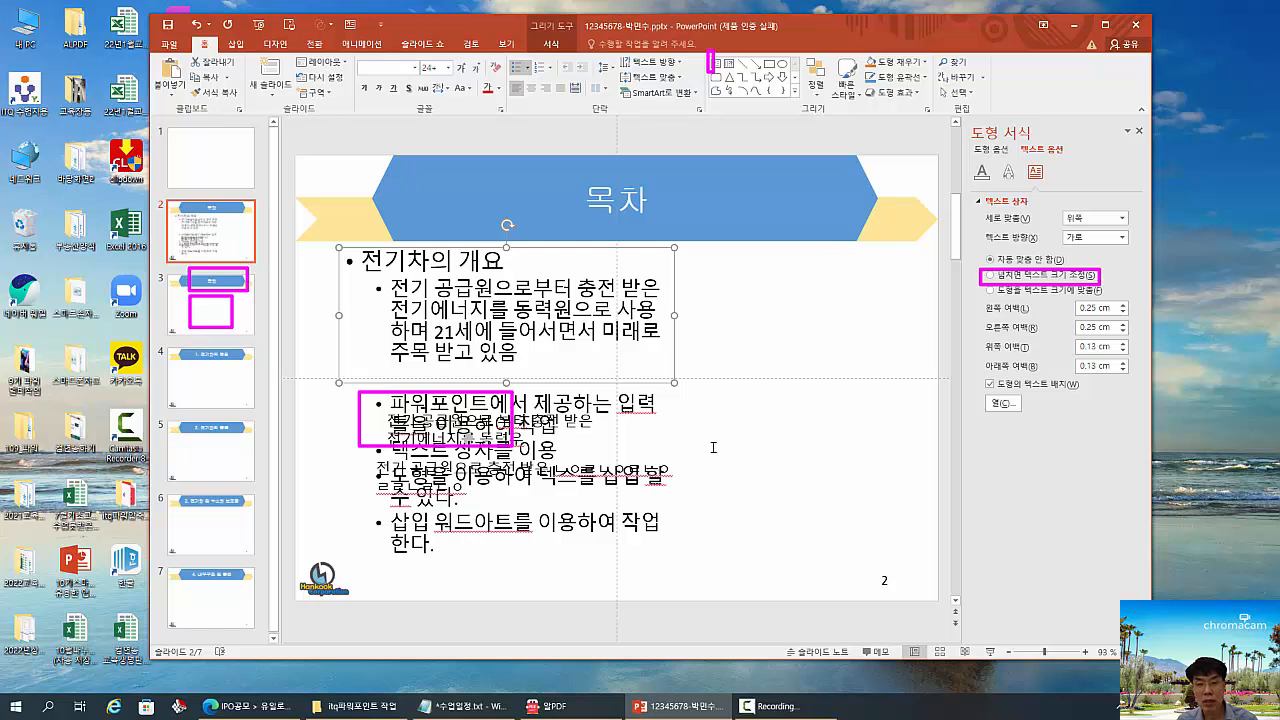
pyautogui.press('Escape')
pyautogui.click(644, 521)
pyautogui.click(634, 407)
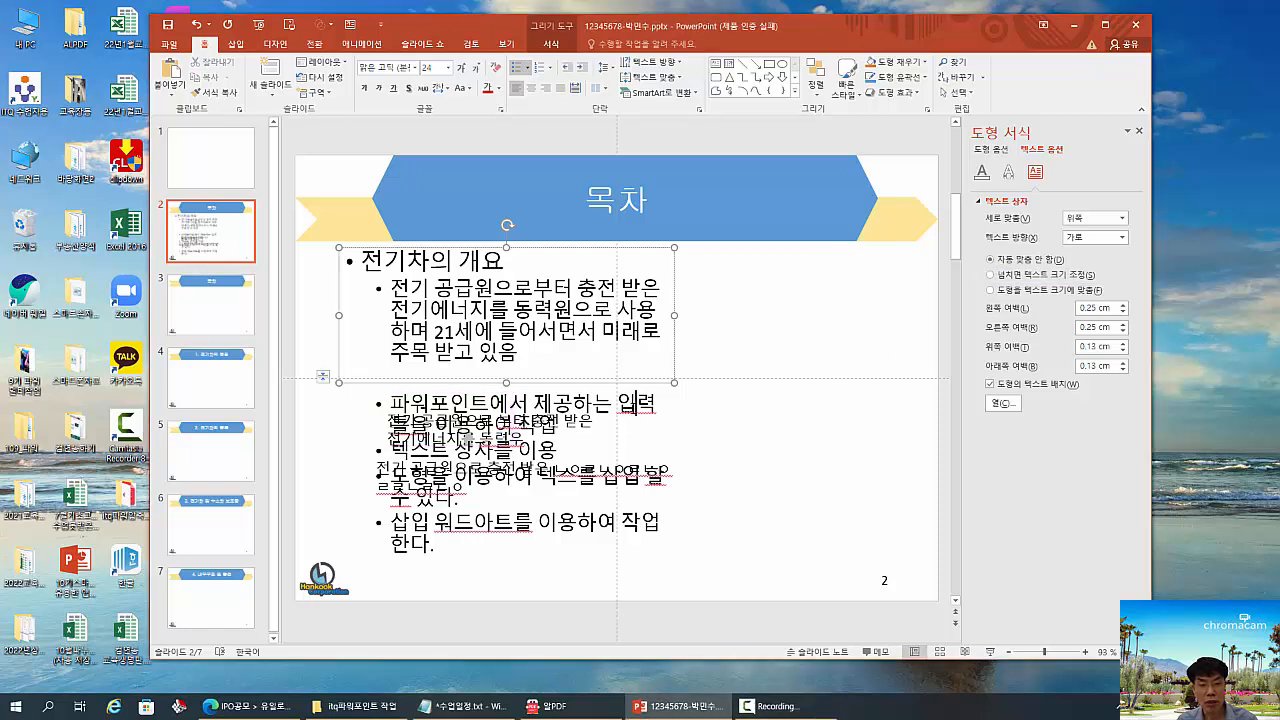
pyautogui.hotkey('ctrl', '2')
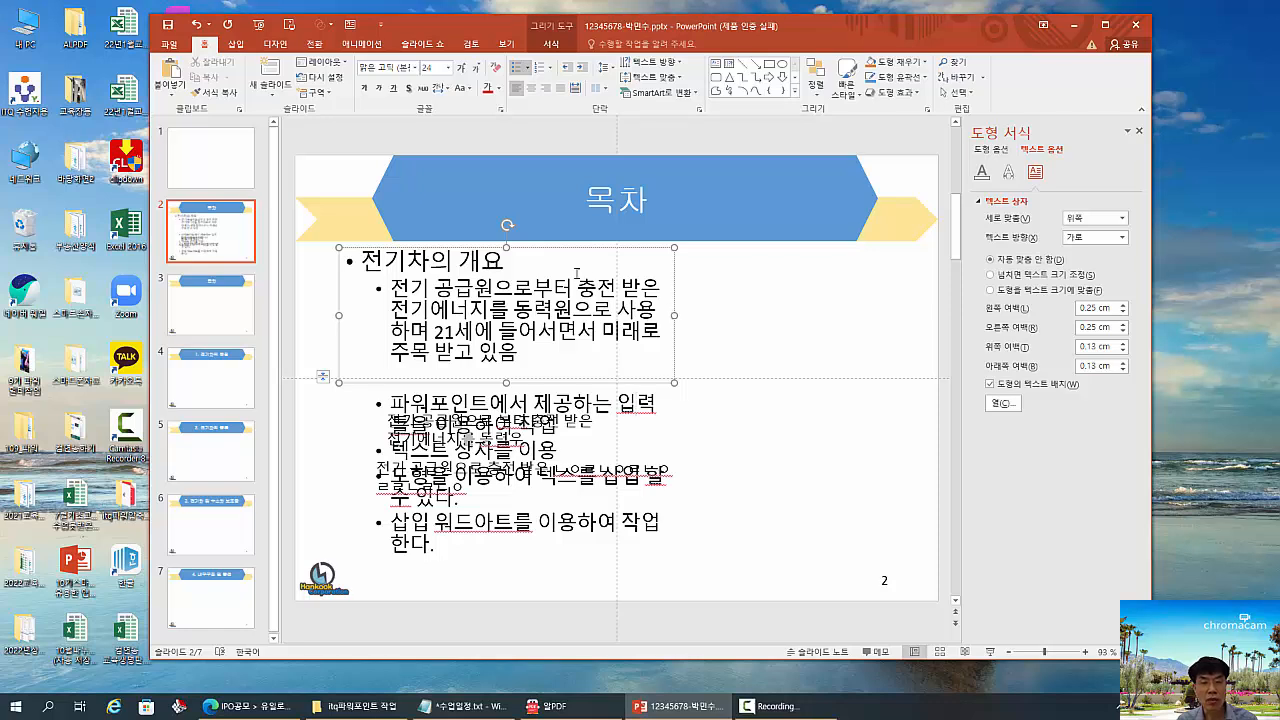
pyautogui.moveTo(569, 265); pyautogui.dragTo(706, 332)
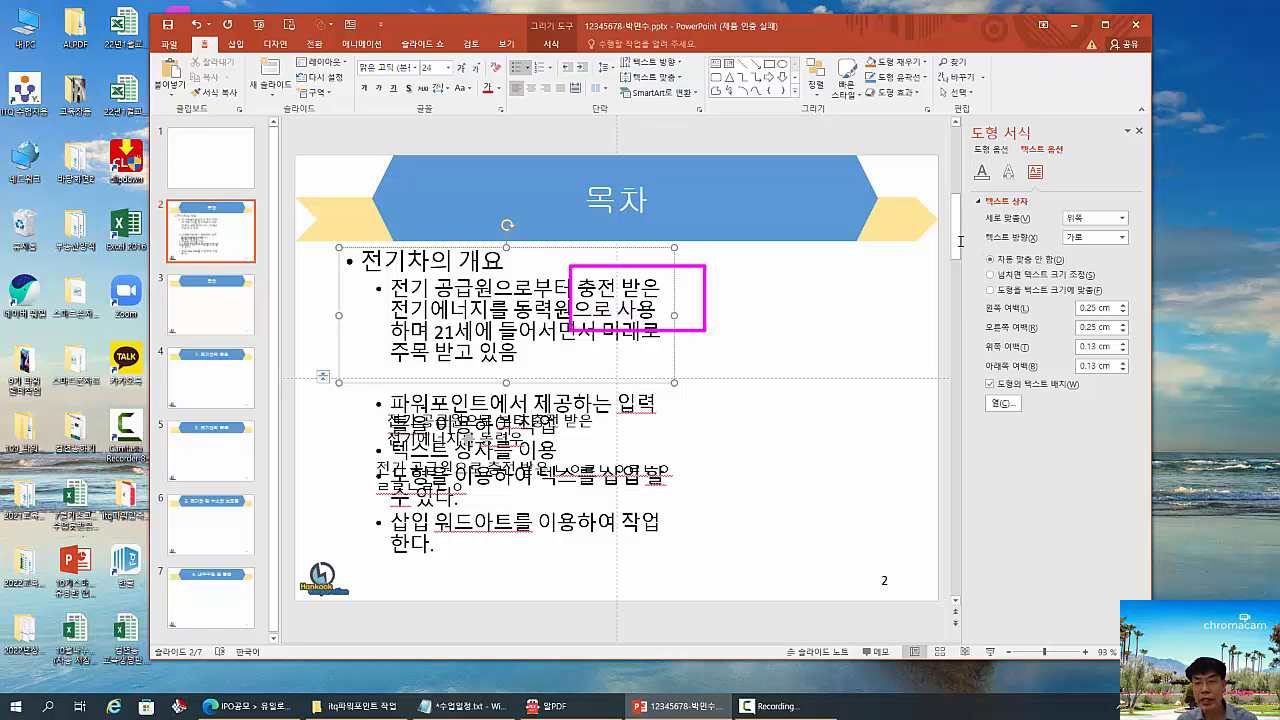
pyautogui.moveTo(958, 240); pyautogui.dragTo(1080, 268)
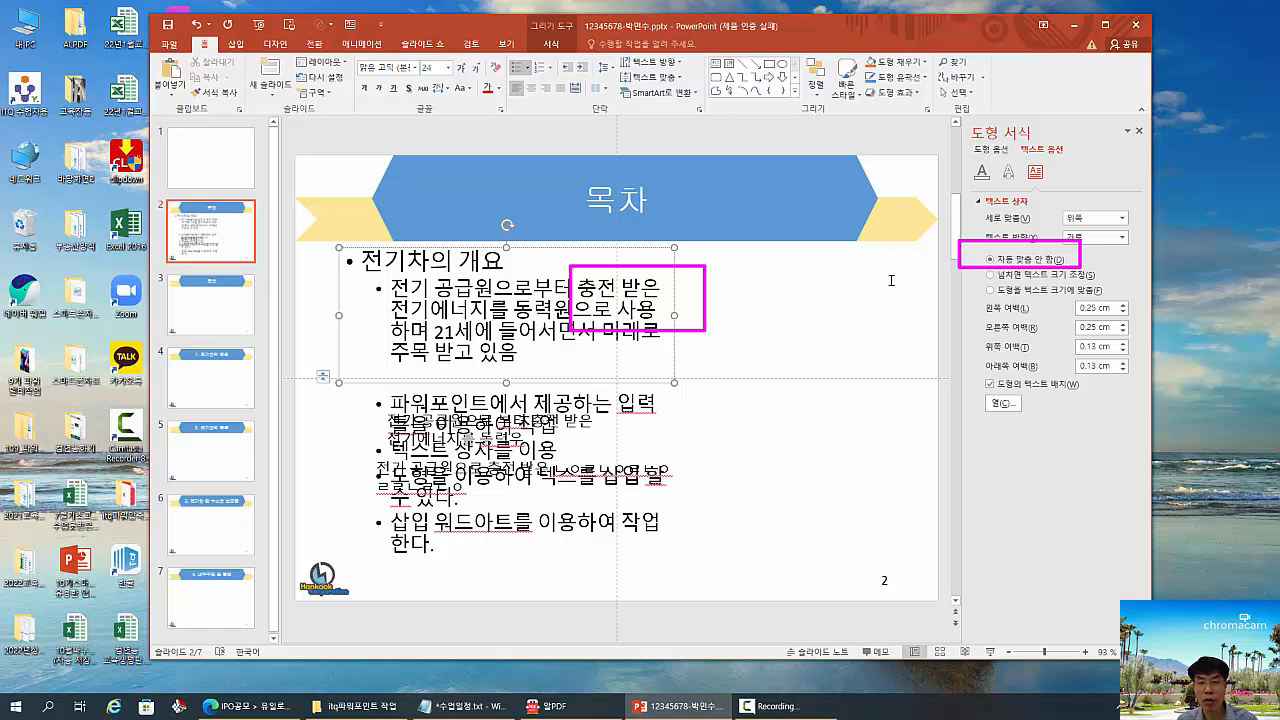
pyautogui.press('Escape')
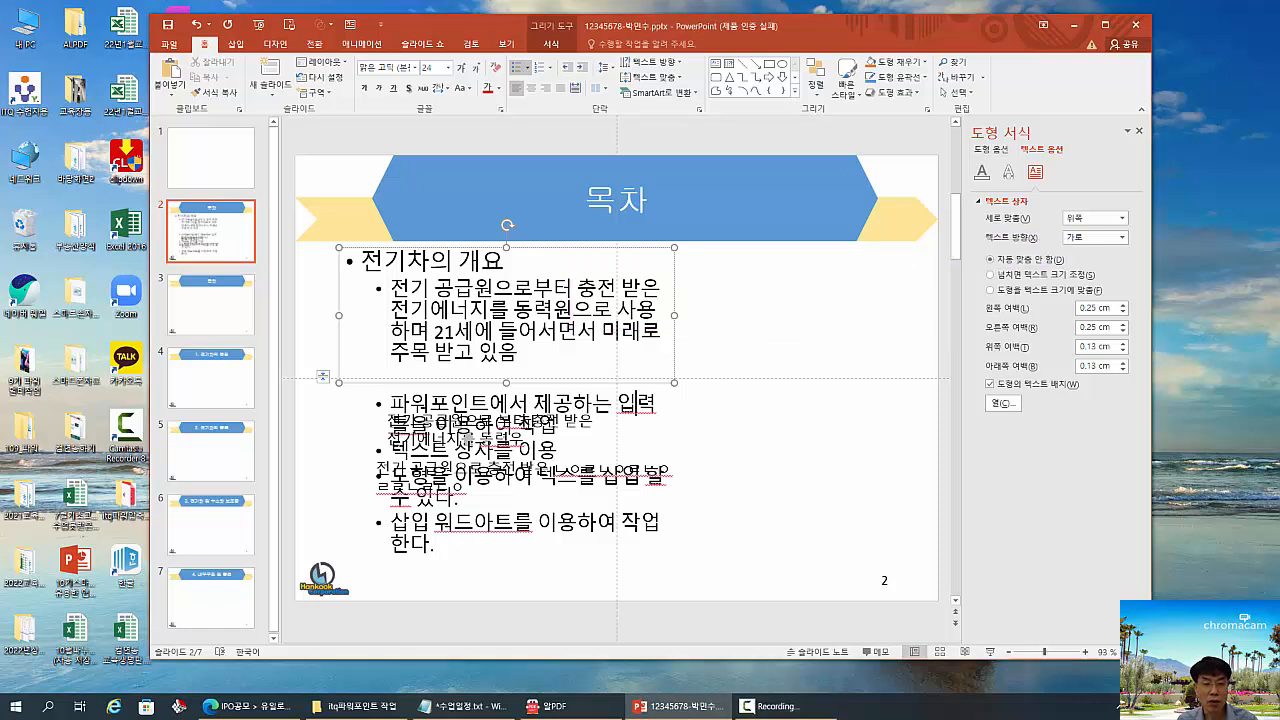
# - Delete the two text boxes that overlap the bullet list on slide 2
pyautogui.click(528, 424)
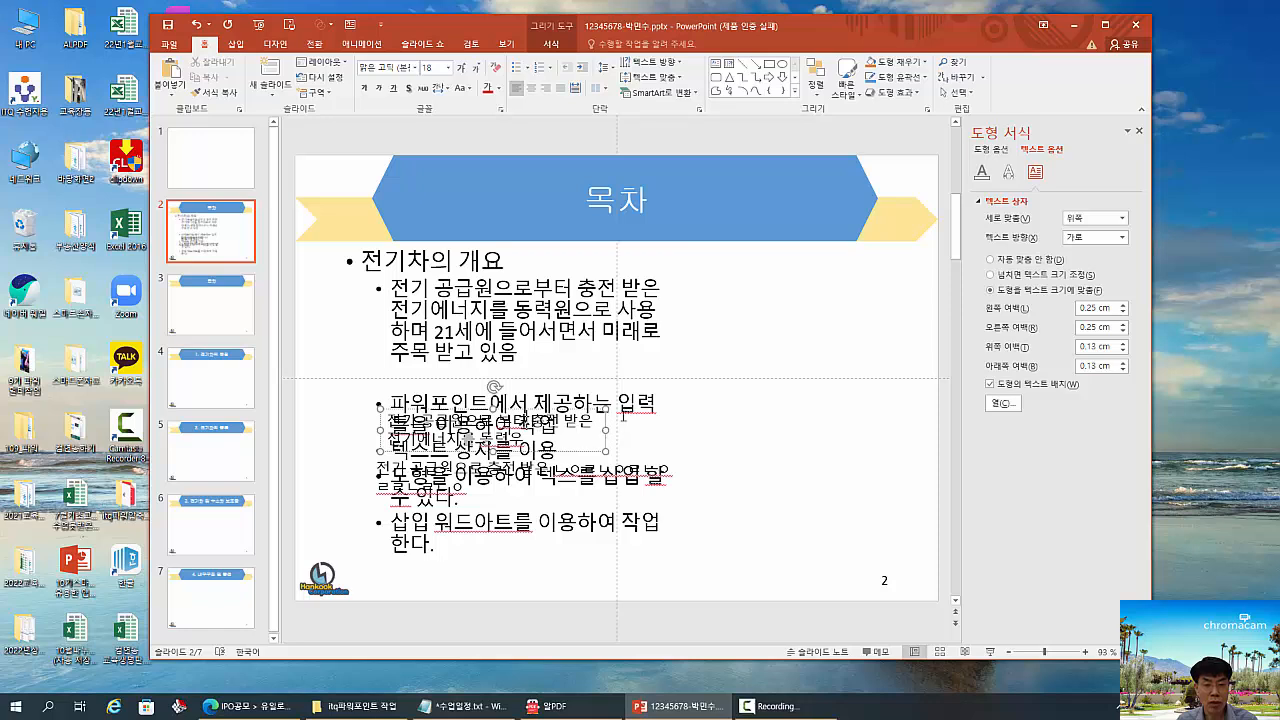
pyautogui.click(629, 416)
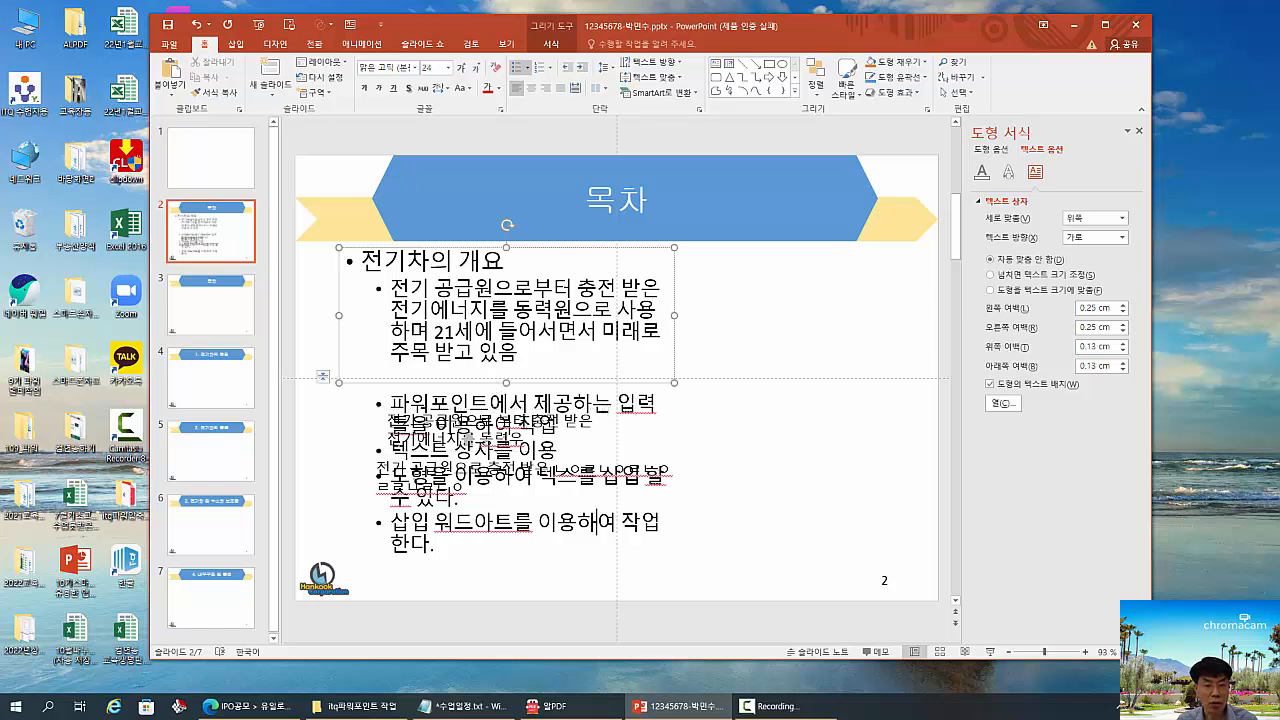
pyautogui.click(402, 467)
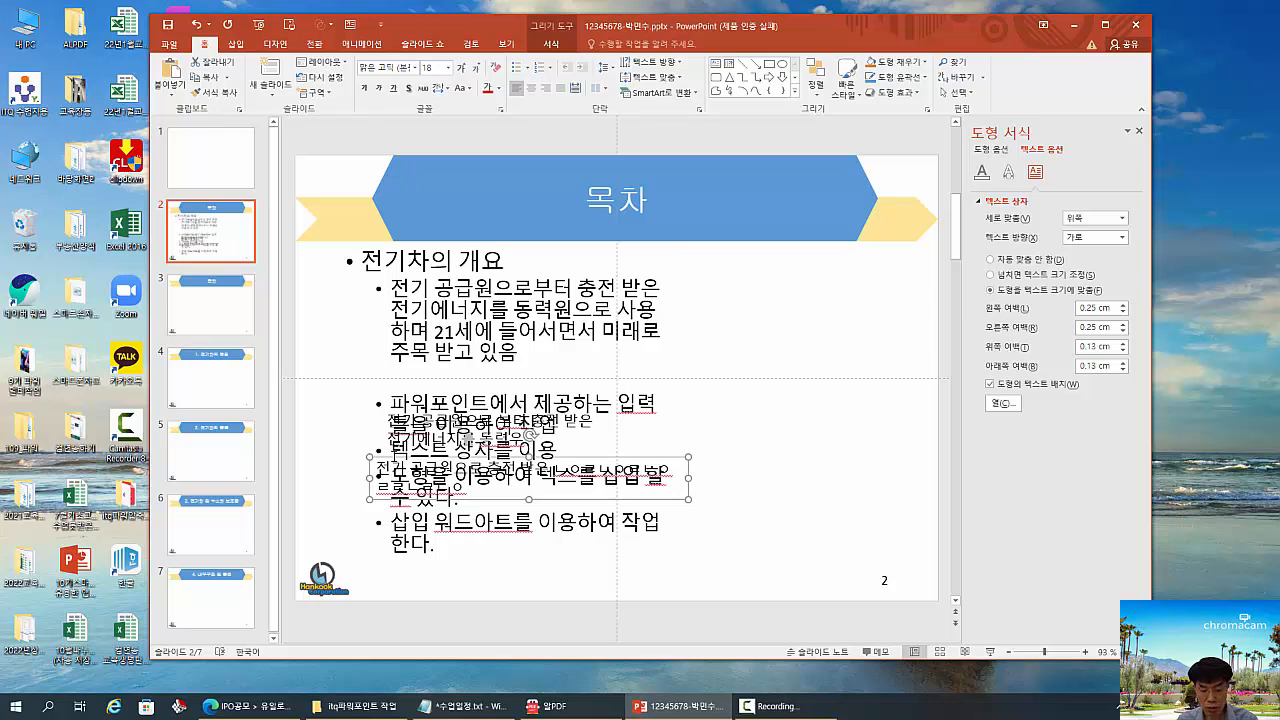
pyautogui.press('Delete')
pyautogui.click(467, 437)
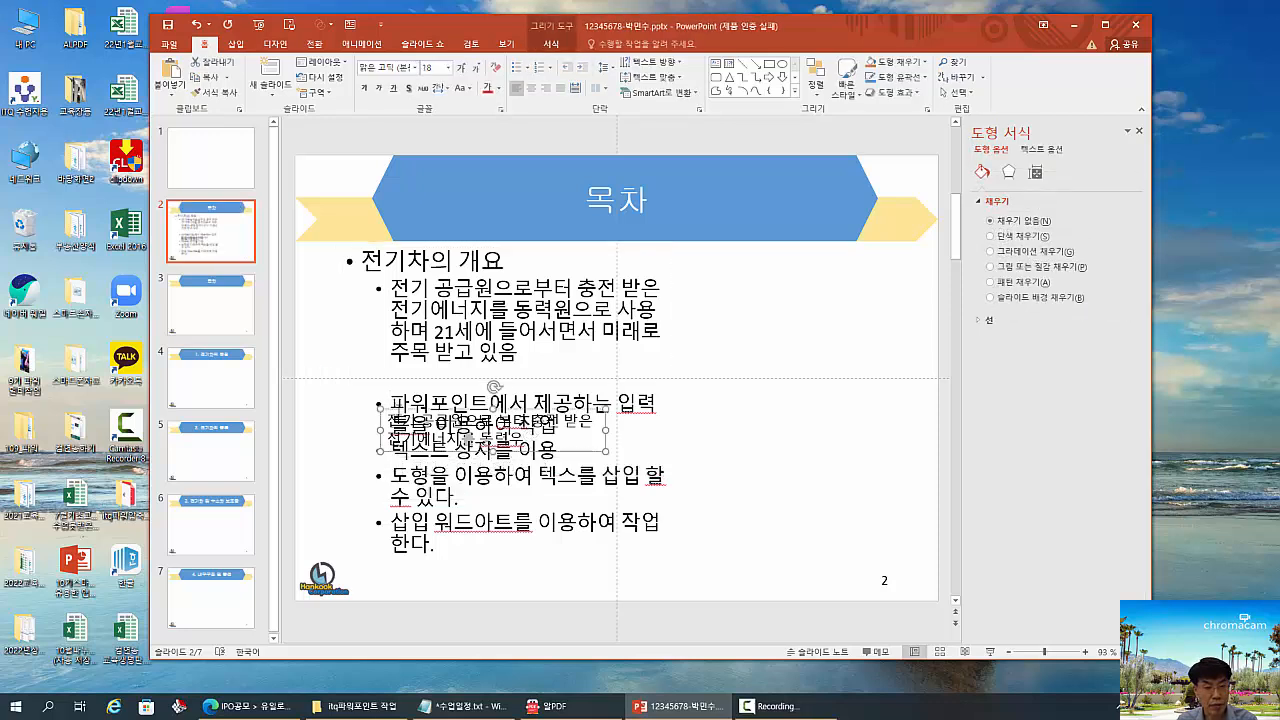
pyautogui.press('Delete')
# - Reposition the bullet placeholder and enlarge it to about three quarters of the slide's width, with its lower edge well below the horizontal centre guide
pyautogui.click(532, 431)
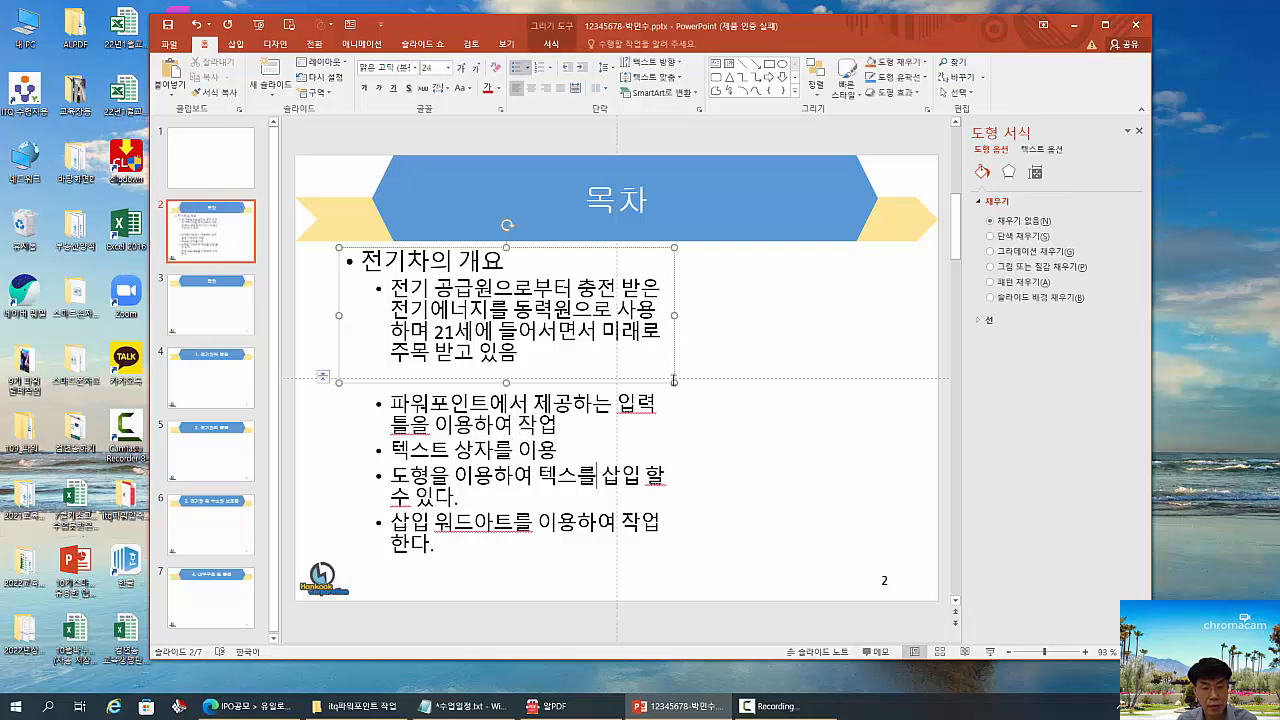
pyautogui.moveTo(674, 337); pyautogui.dragTo(828, 321)
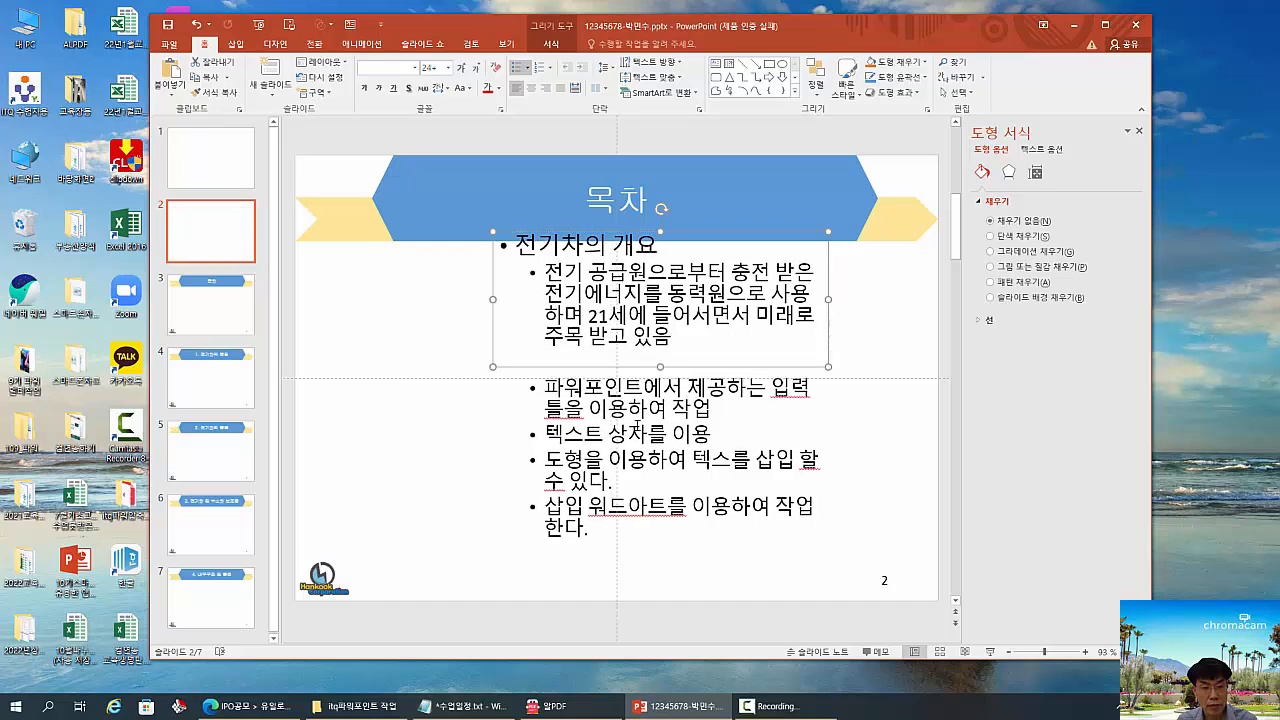
pyautogui.click(539, 512)
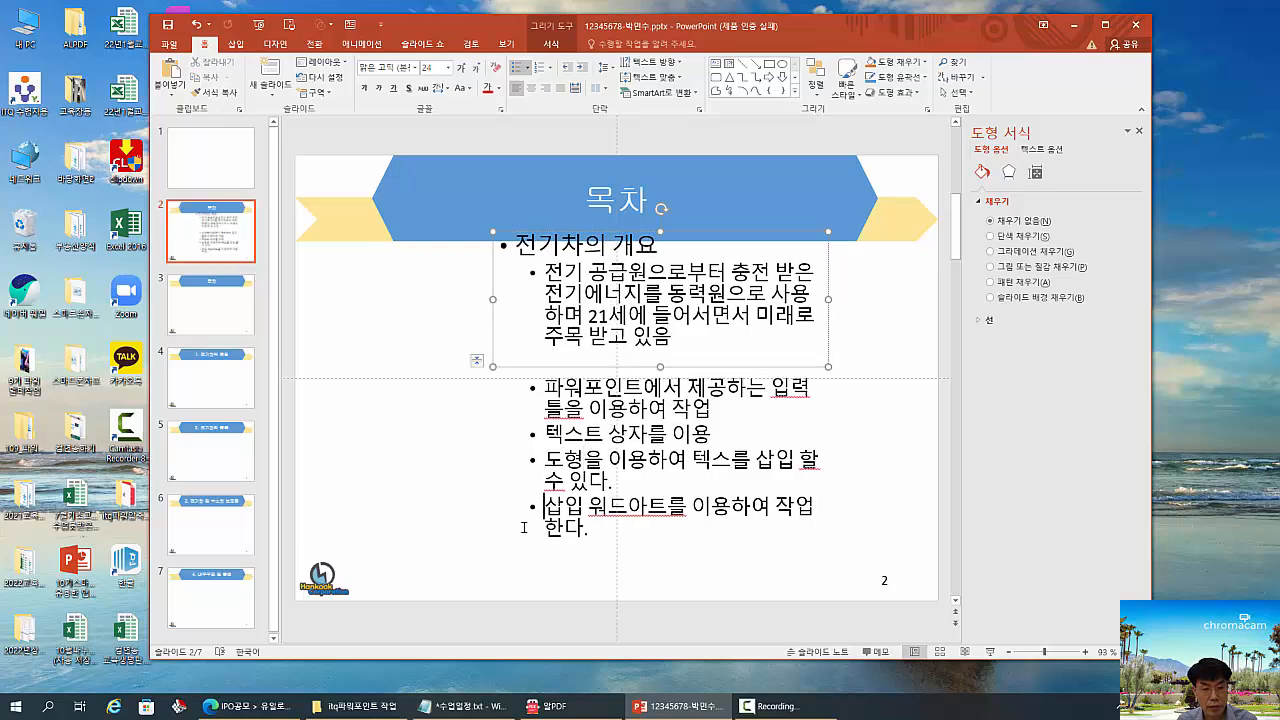
pyautogui.moveTo(662, 367); pyautogui.dragTo(619, 476)
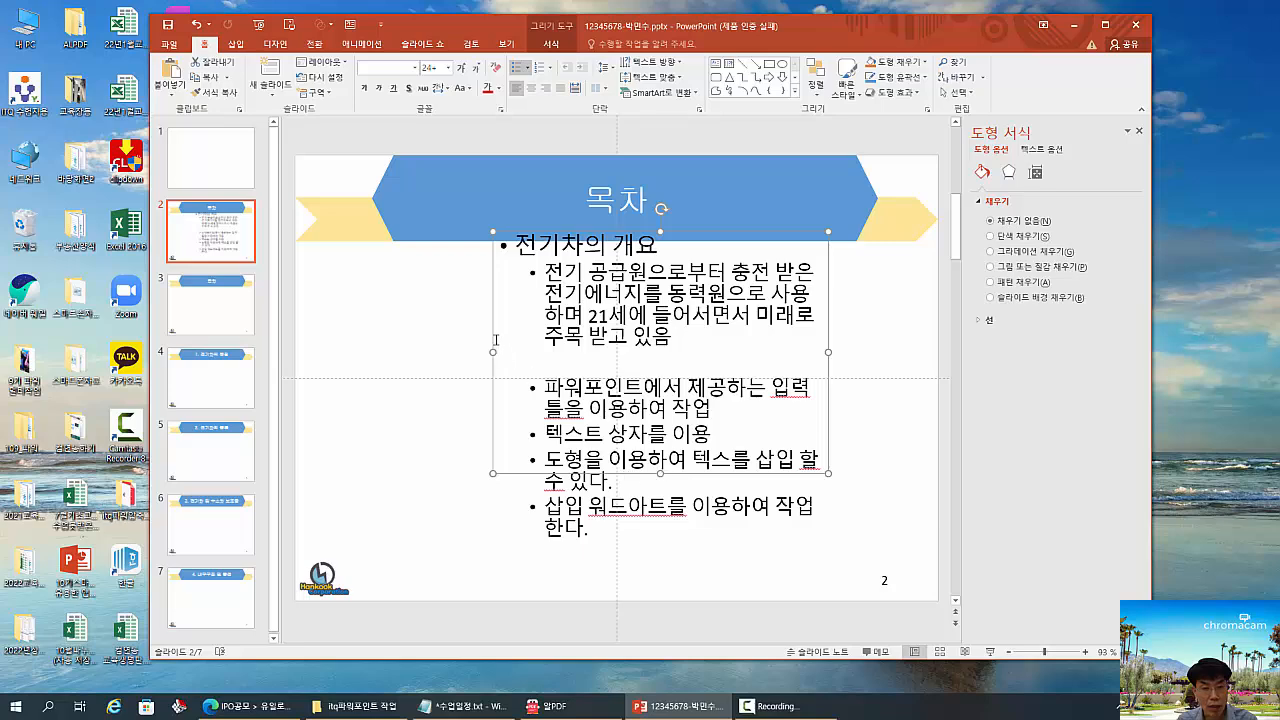
pyautogui.moveTo(495, 340); pyautogui.dragTo(356, 329)
pyautogui.moveTo(688, 341); pyautogui.dragTo(842, 341)
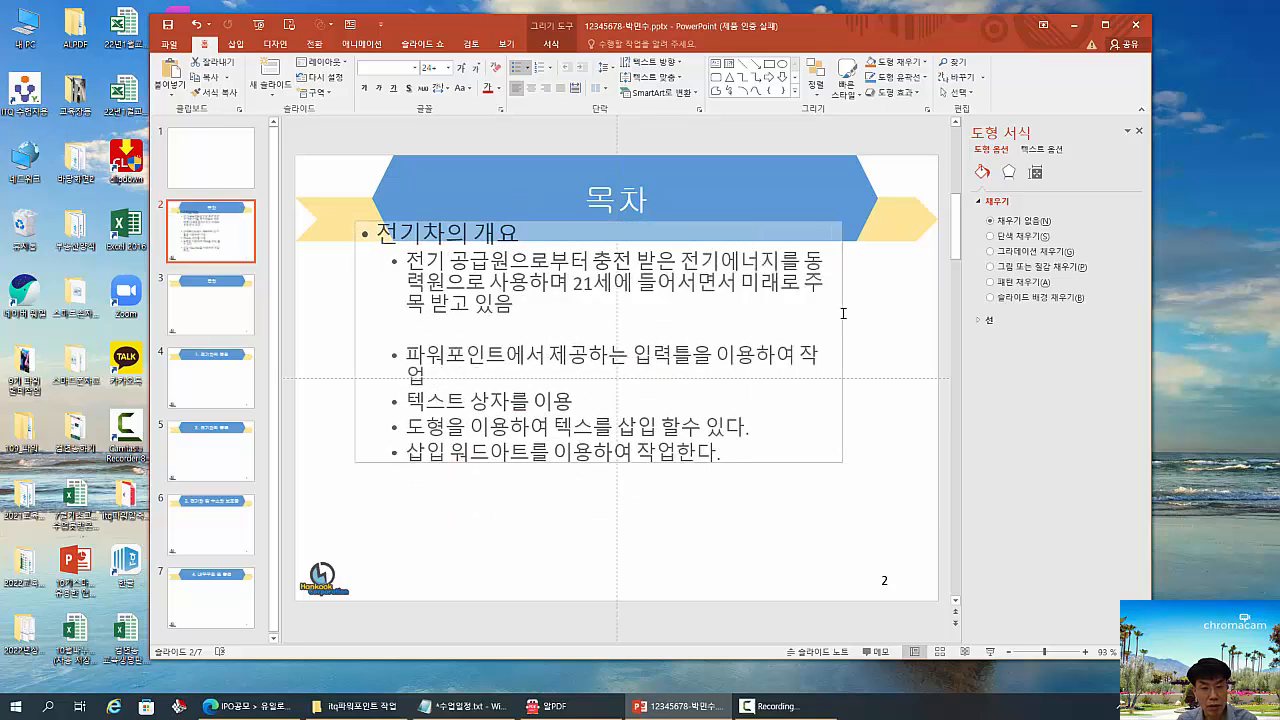
# - Undo the bullet placeholder's latest resizing and moving, back through the deletion of the small text box
pyautogui.click(606, 499)
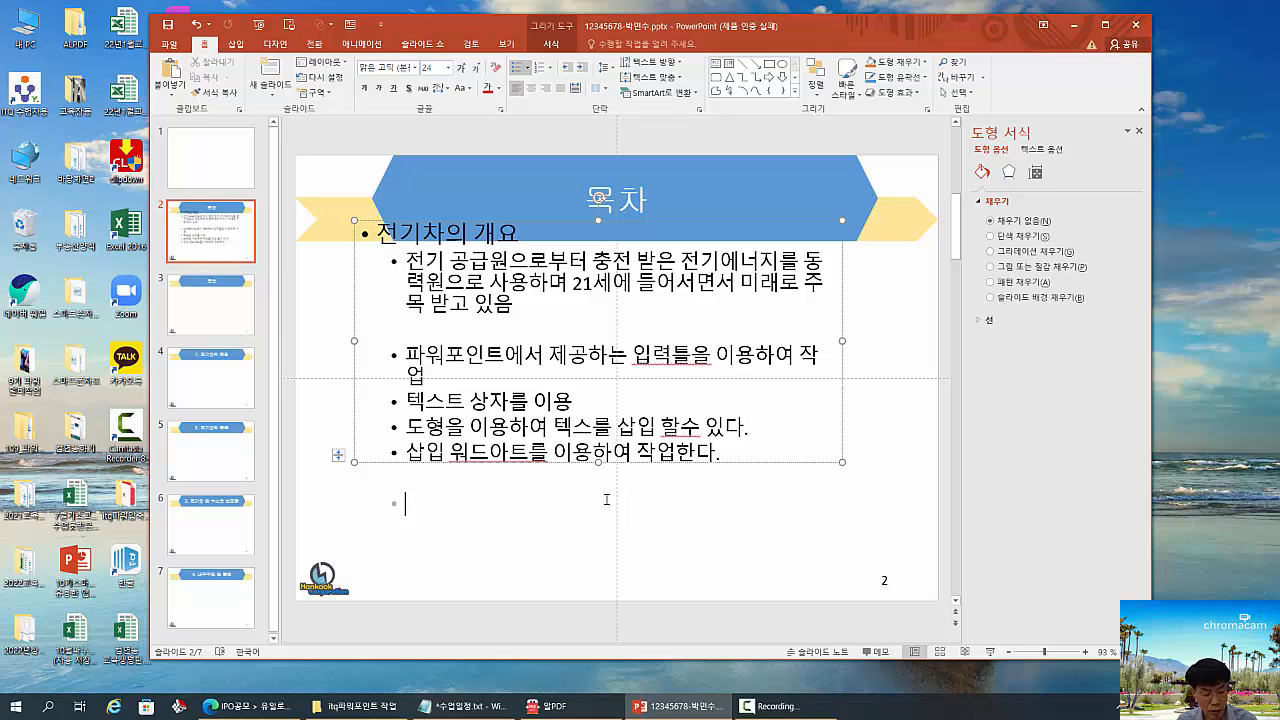
pyautogui.click(196, 24)
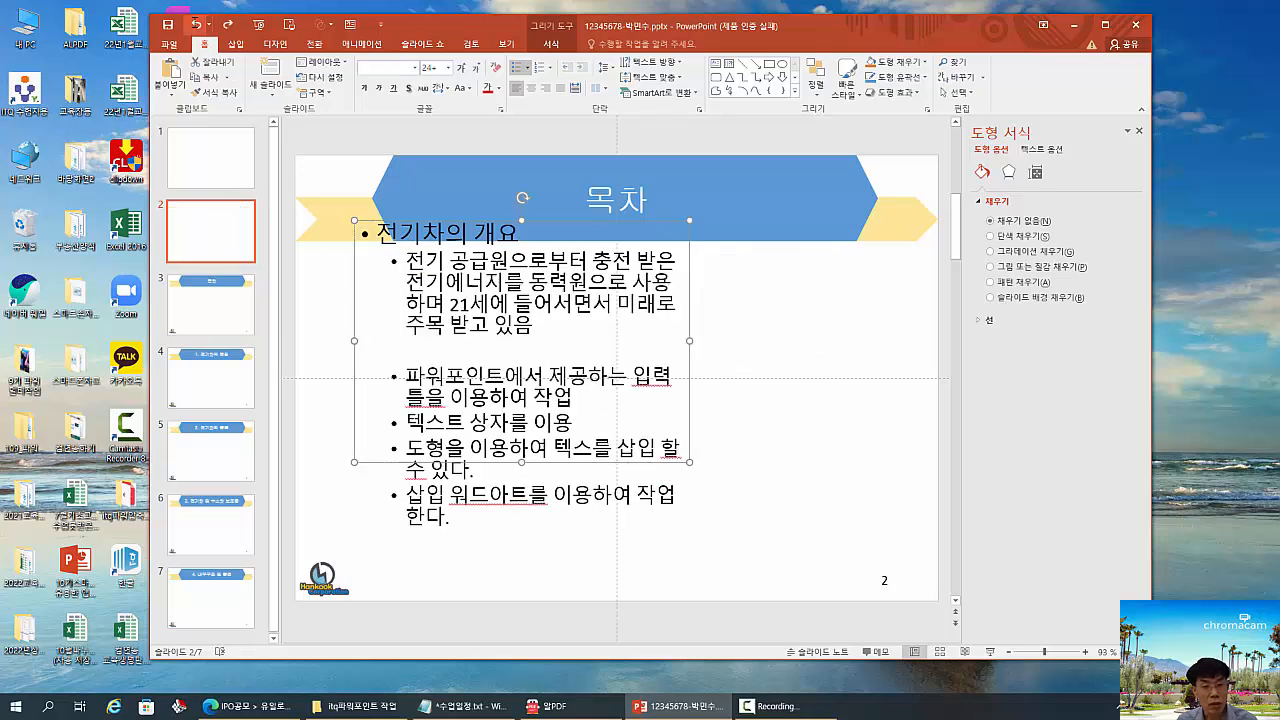
pyautogui.click(196, 24)
pyautogui.click(196, 24)
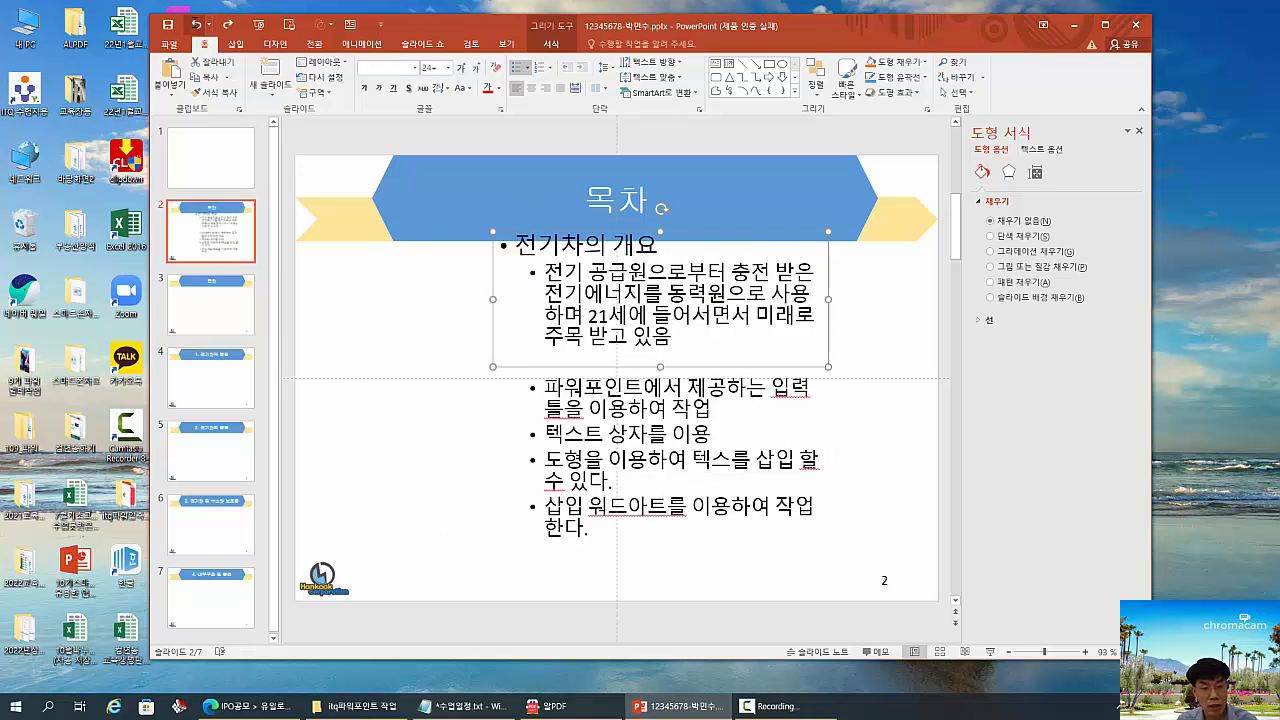
pyautogui.click(196, 24)
pyautogui.click(196, 24)
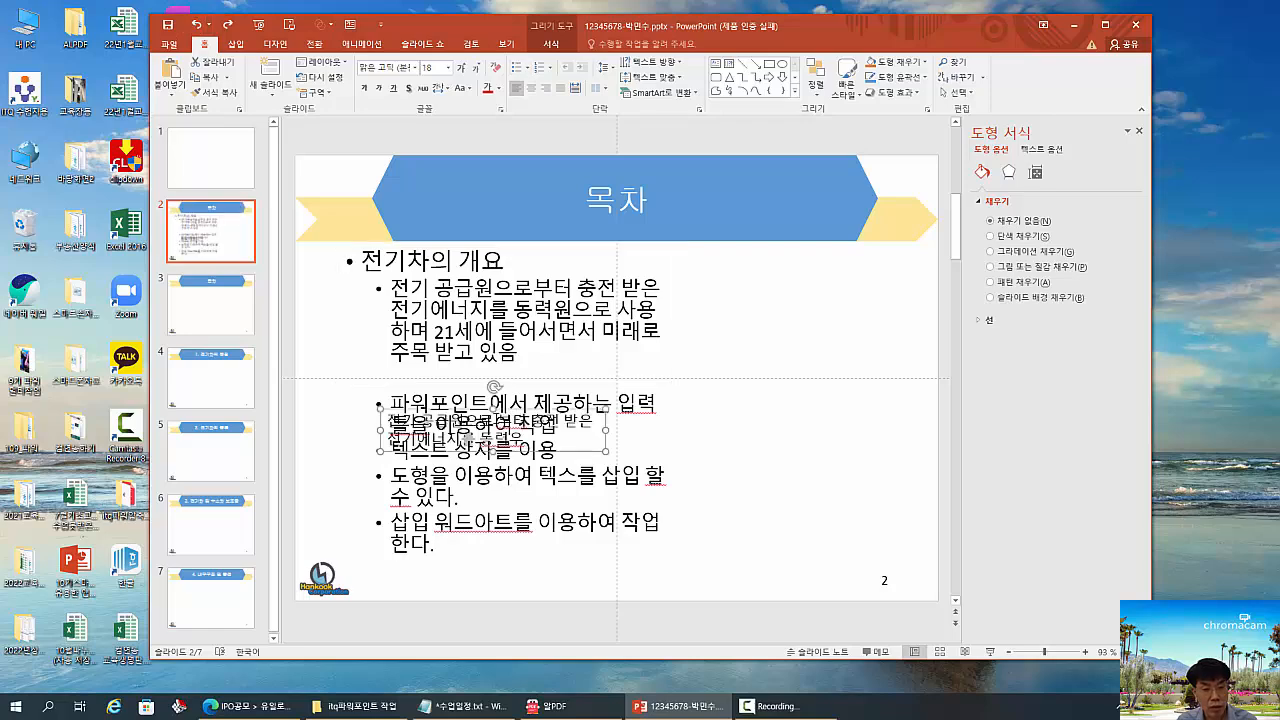
# - Move the small text box off the bullet list to the slide's right edge and open its text box autofit options
pyautogui.moveTo(495, 440); pyautogui.dragTo(860, 433)
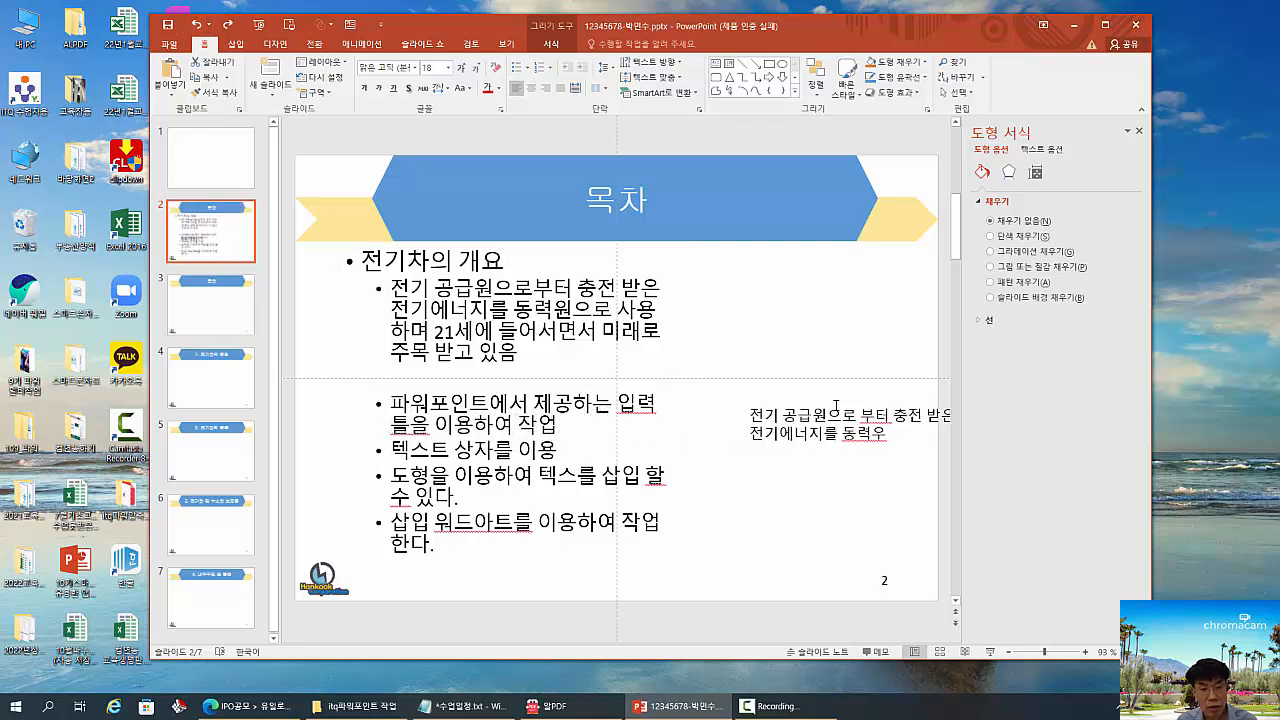
pyautogui.click(623, 381)
pyautogui.click(838, 408)
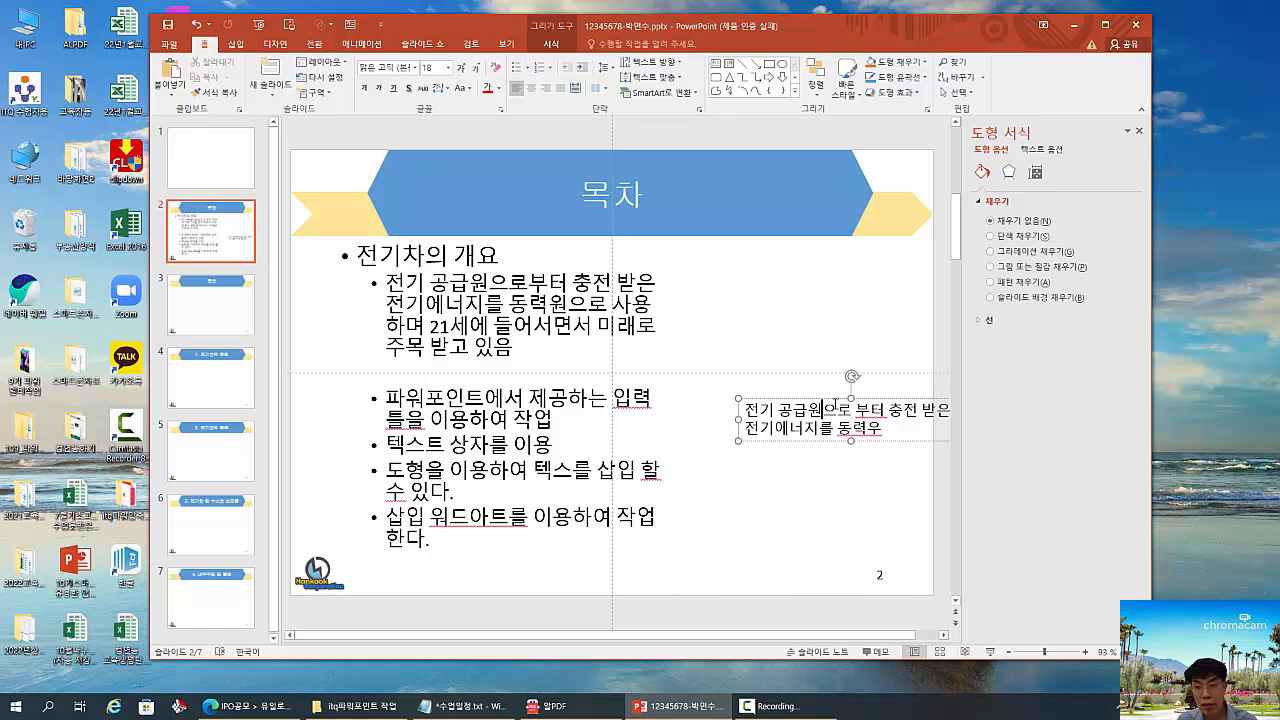
pyautogui.click(825, 400)
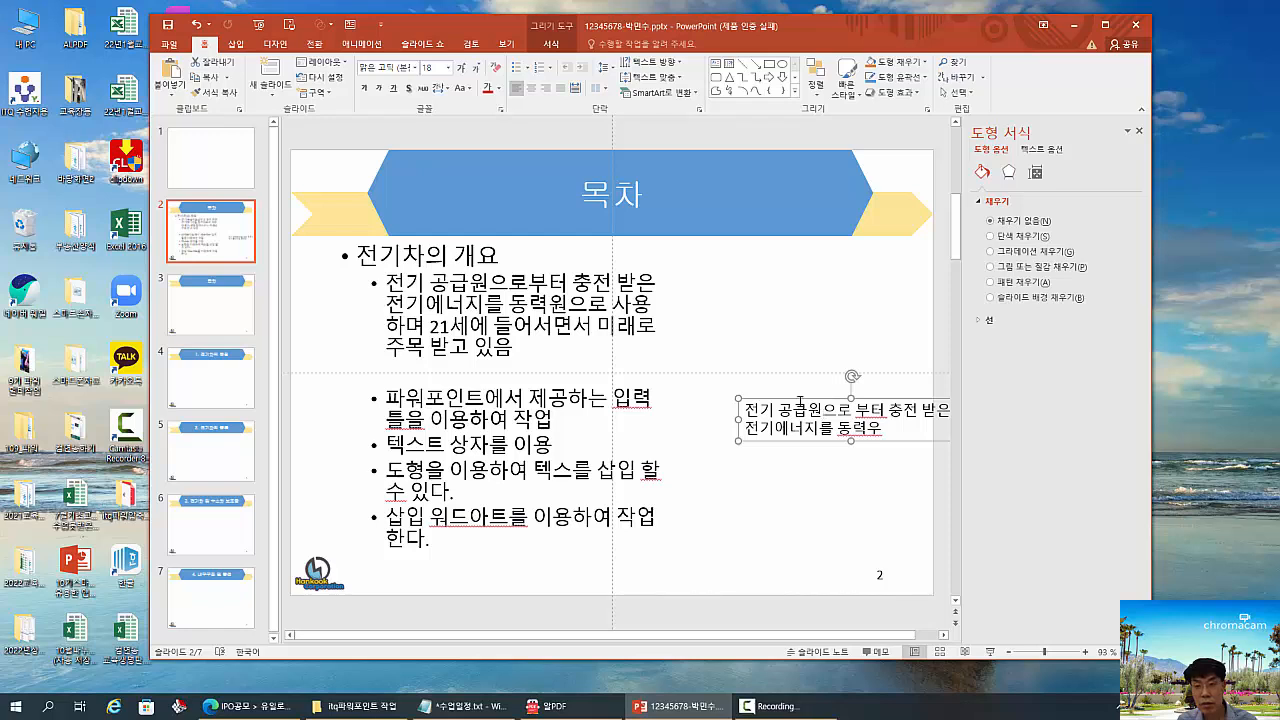
pyautogui.click(1040, 149)
pyautogui.click(1035, 174)
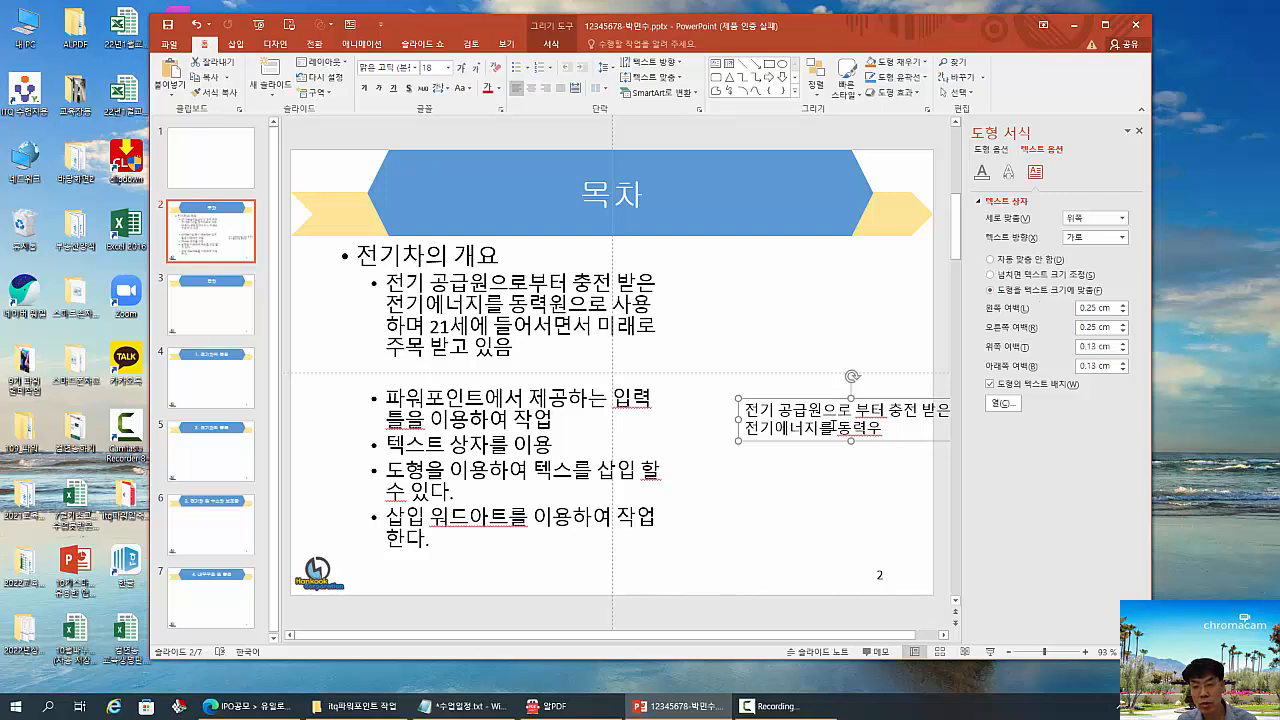
# - Move the small text box back inside the slide, resize it narrower and wider, and place it just below the horizontal centre guide
pyautogui.moveTo(816, 399); pyautogui.dragTo(675, 407)
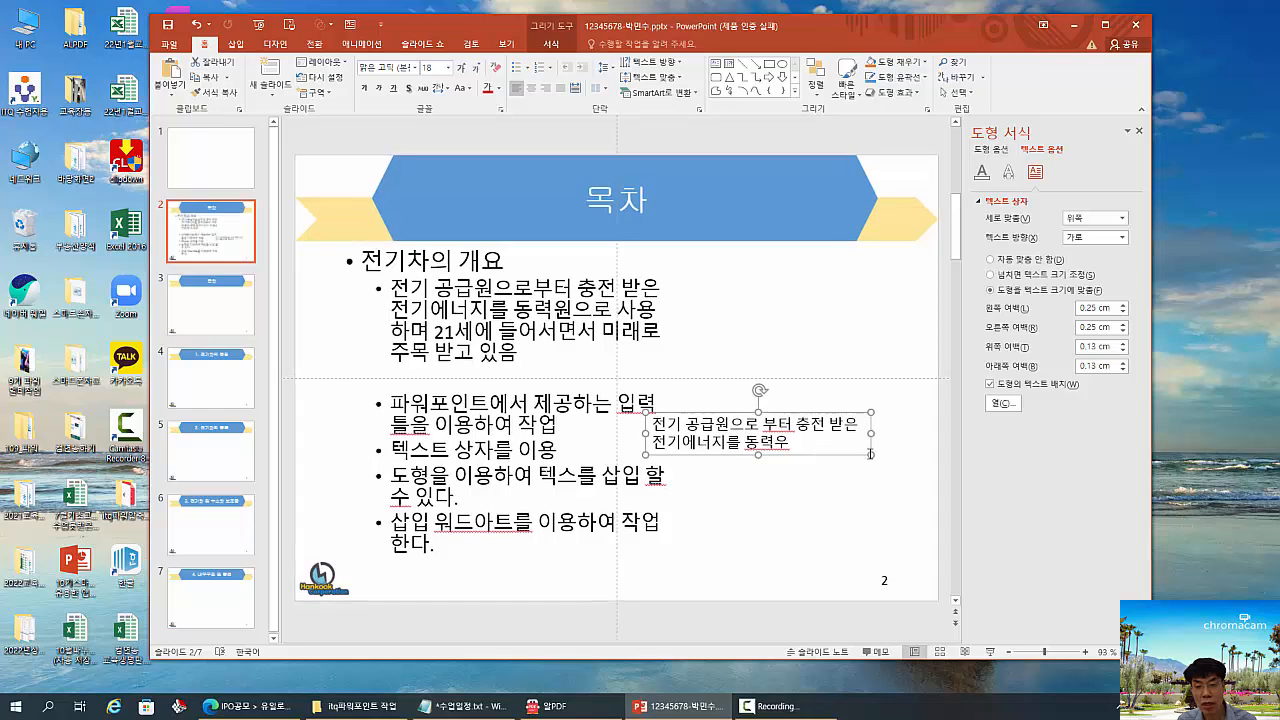
pyautogui.moveTo(870, 455); pyautogui.dragTo(822, 428)
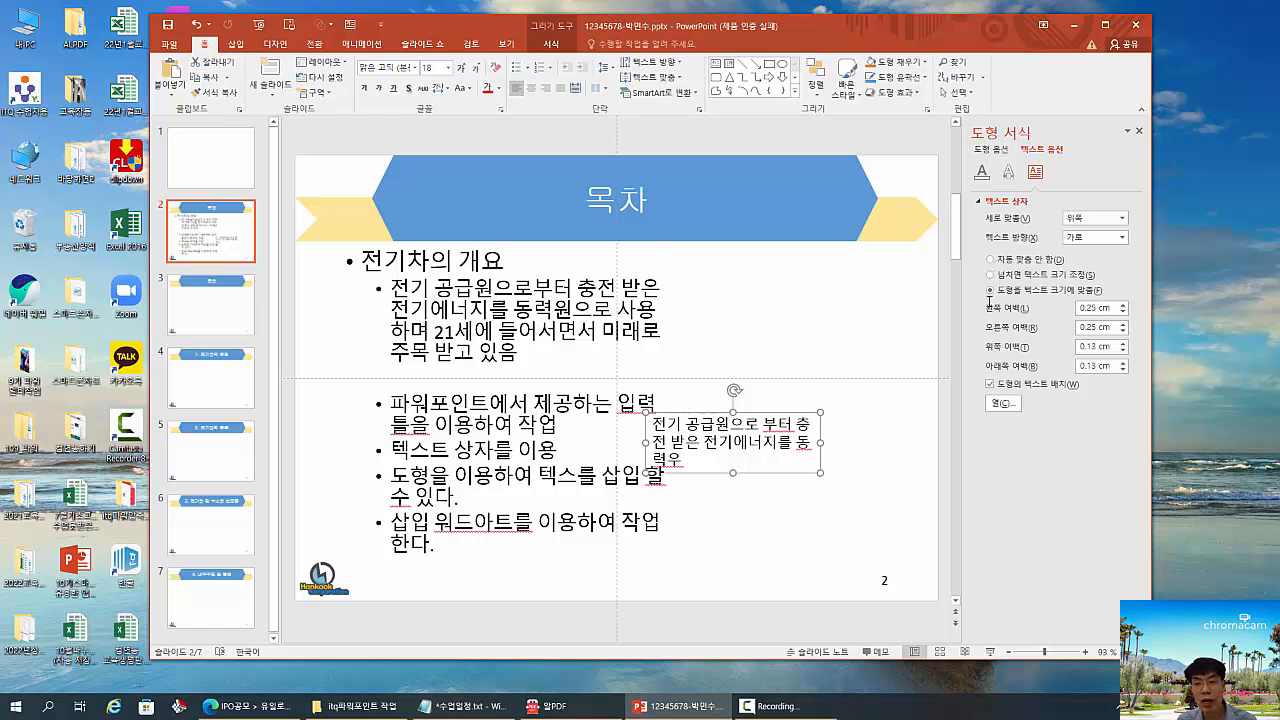
pyautogui.moveTo(818, 471); pyautogui.dragTo(938, 526)
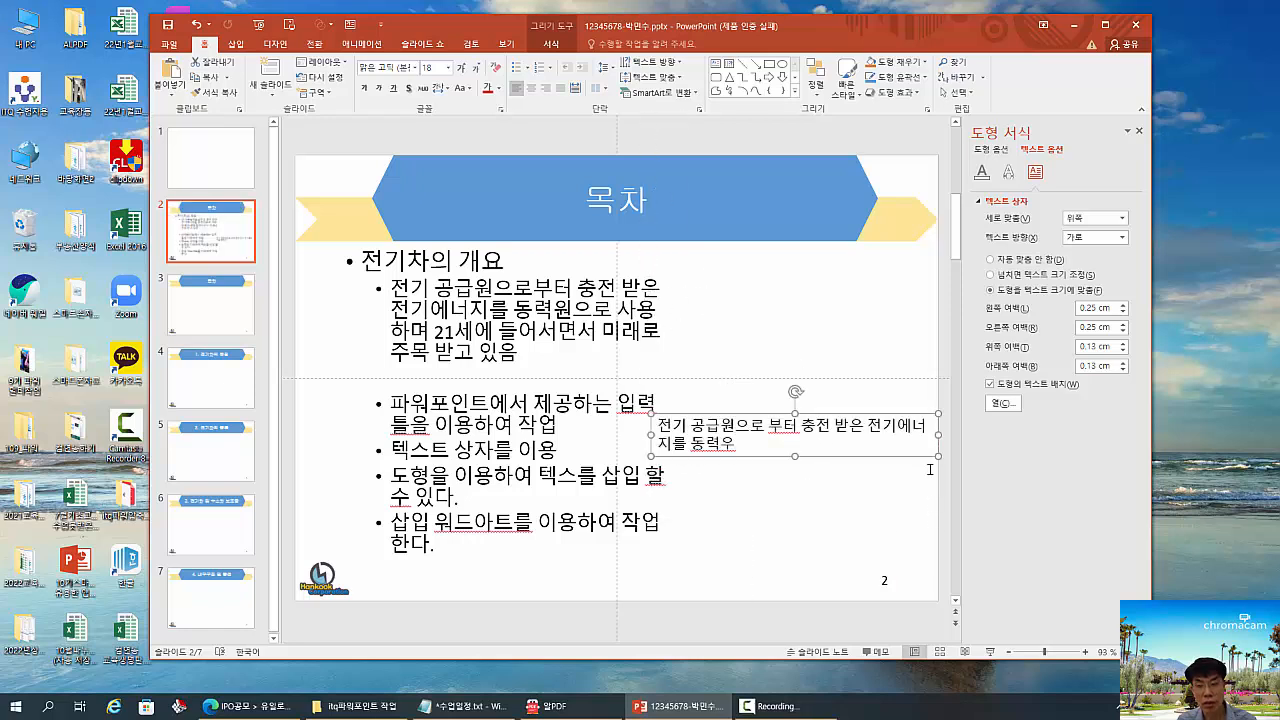
pyautogui.moveTo(939, 457); pyautogui.dragTo(916, 494)
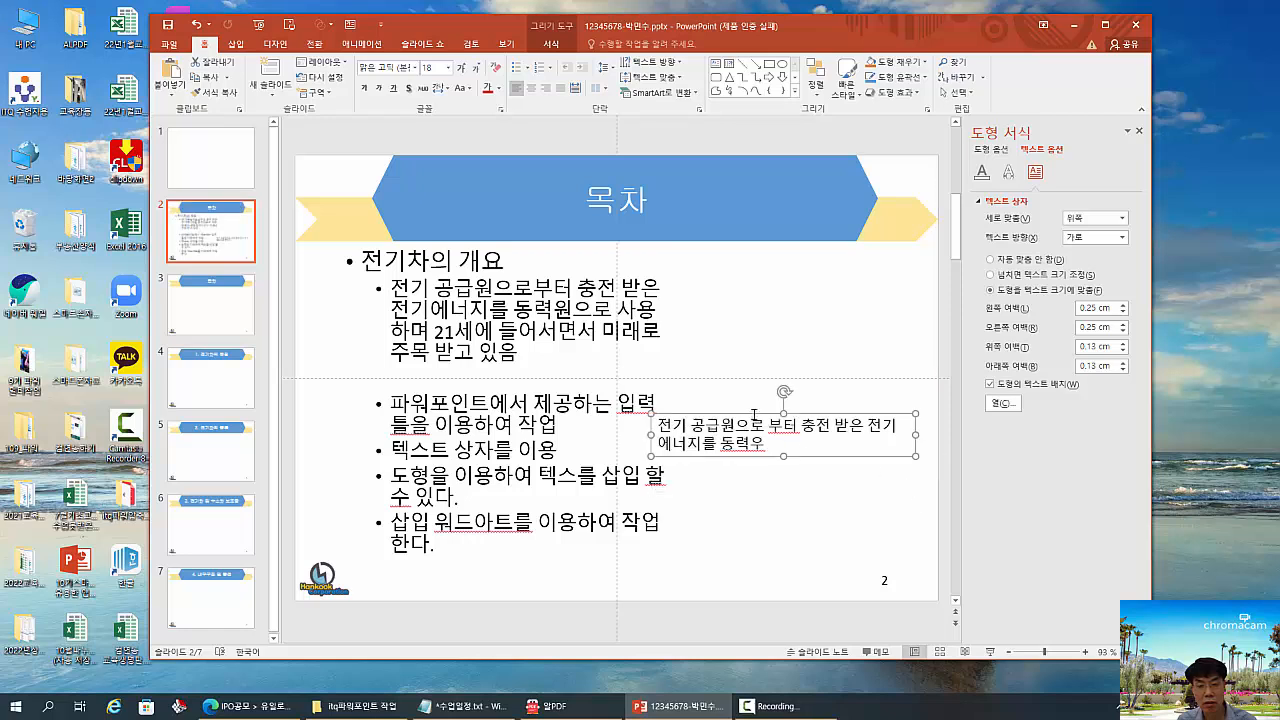
pyautogui.moveTo(754, 414); pyautogui.dragTo(755, 429)
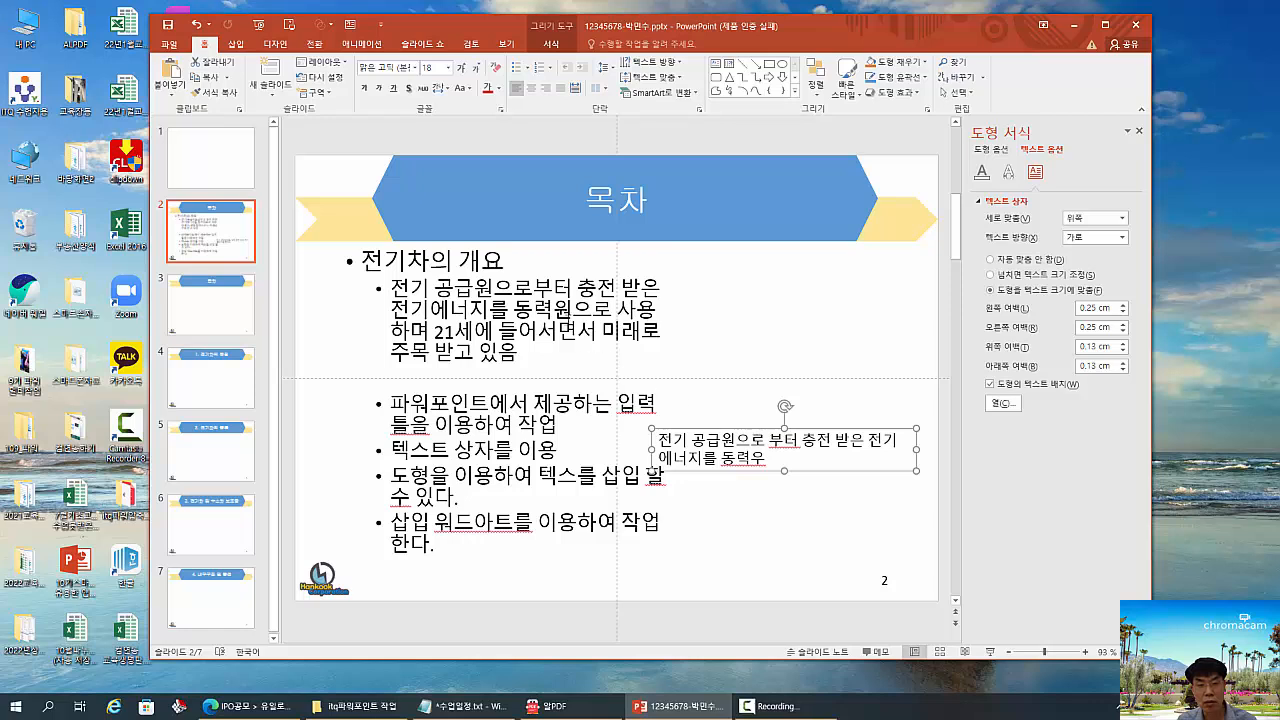
# - Resize the bullet placeholder narrower and wider, finishing with its lower edge on the slide's horizontal centre guide
pyautogui.click(642, 324)
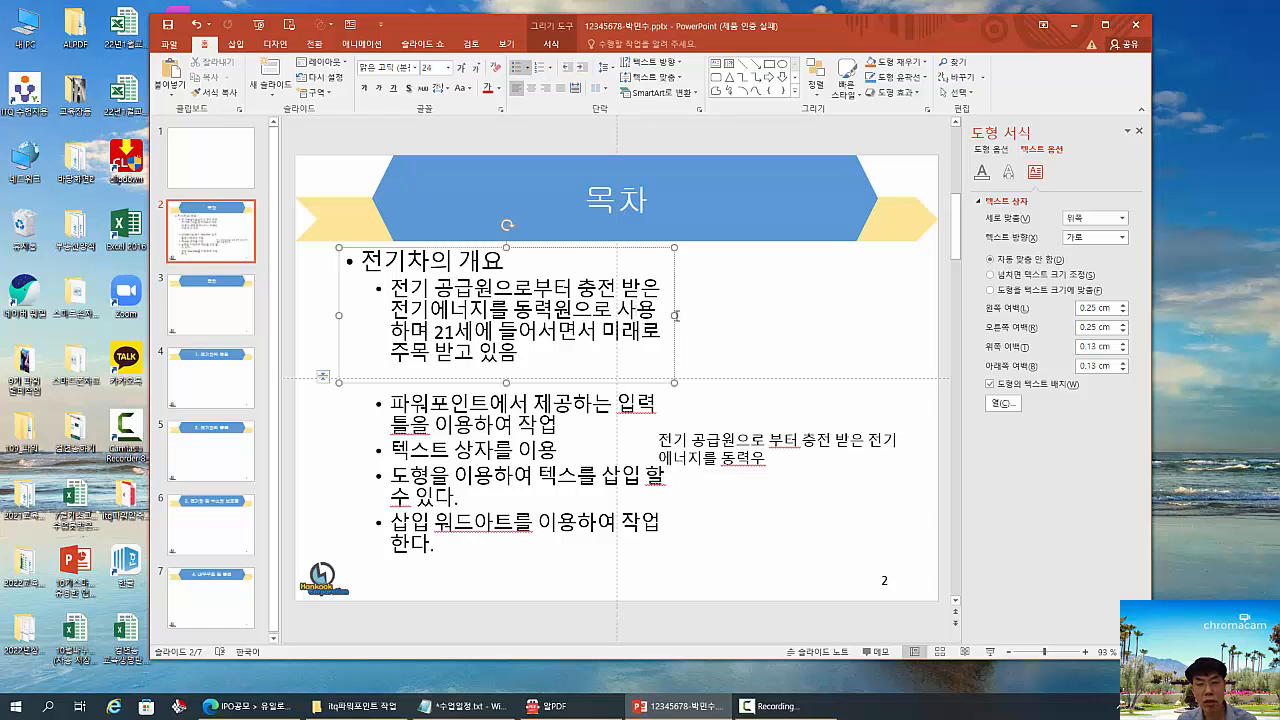
pyautogui.moveTo(675, 315); pyautogui.dragTo(617, 315)
pyautogui.moveTo(617, 383); pyautogui.dragTo(792, 446)
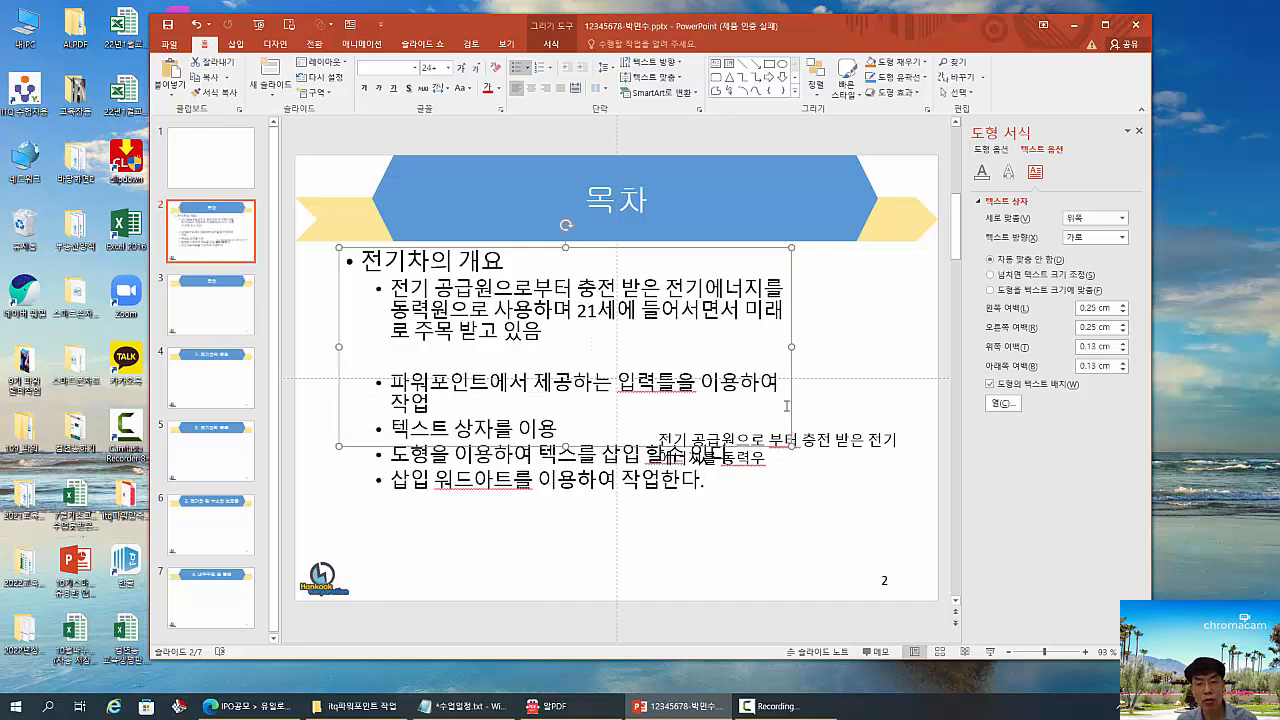
pyautogui.moveTo(791, 446); pyautogui.dragTo(738, 378)
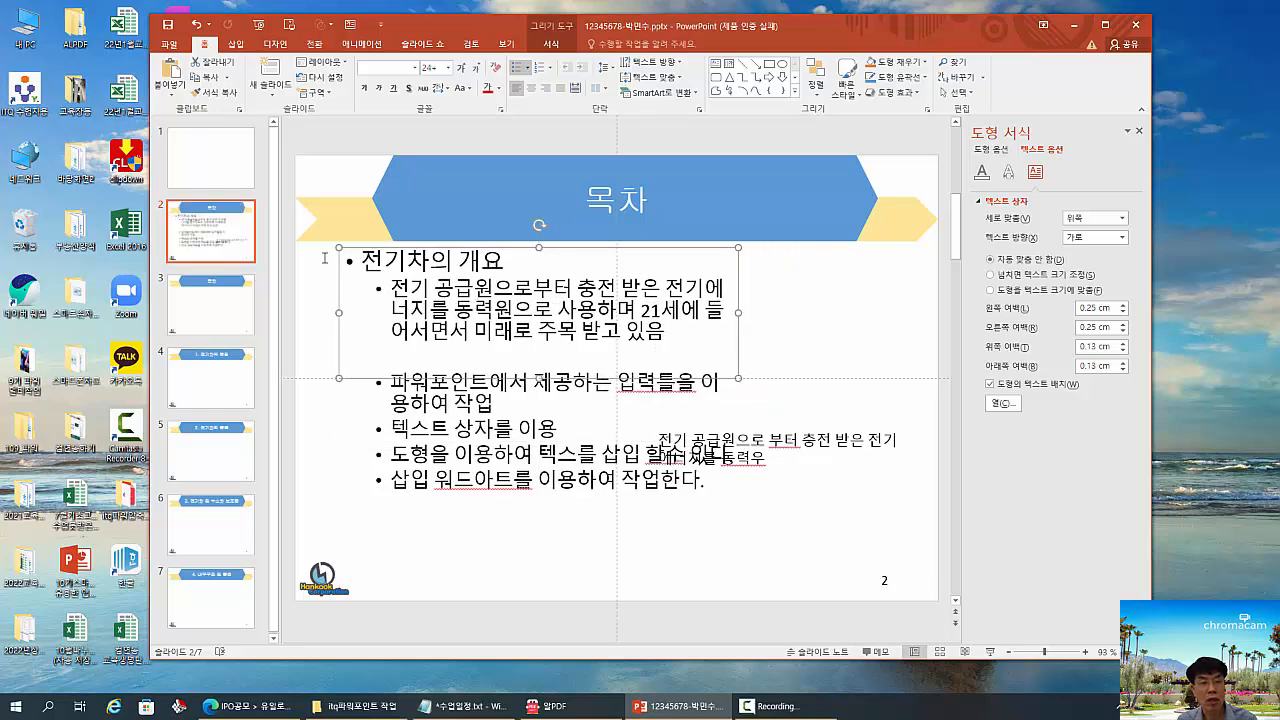
pyautogui.moveTo(338, 250)
pyautogui.mouseDown()
pyautogui.moveTo(548, 342)
pyautogui.moveTo(848, 444)
pyautogui.moveTo(835, 446)
pyautogui.mouseUp()
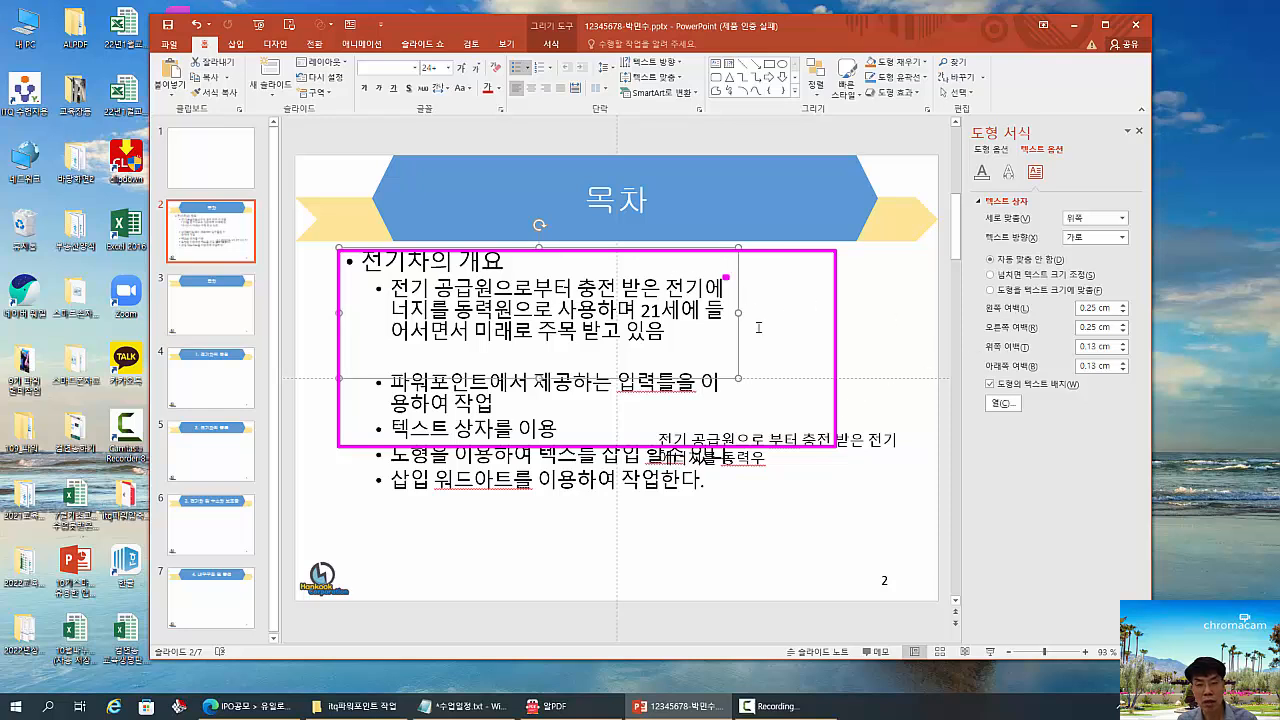
pyautogui.moveTo(723, 276); pyautogui.dragTo(771, 351)
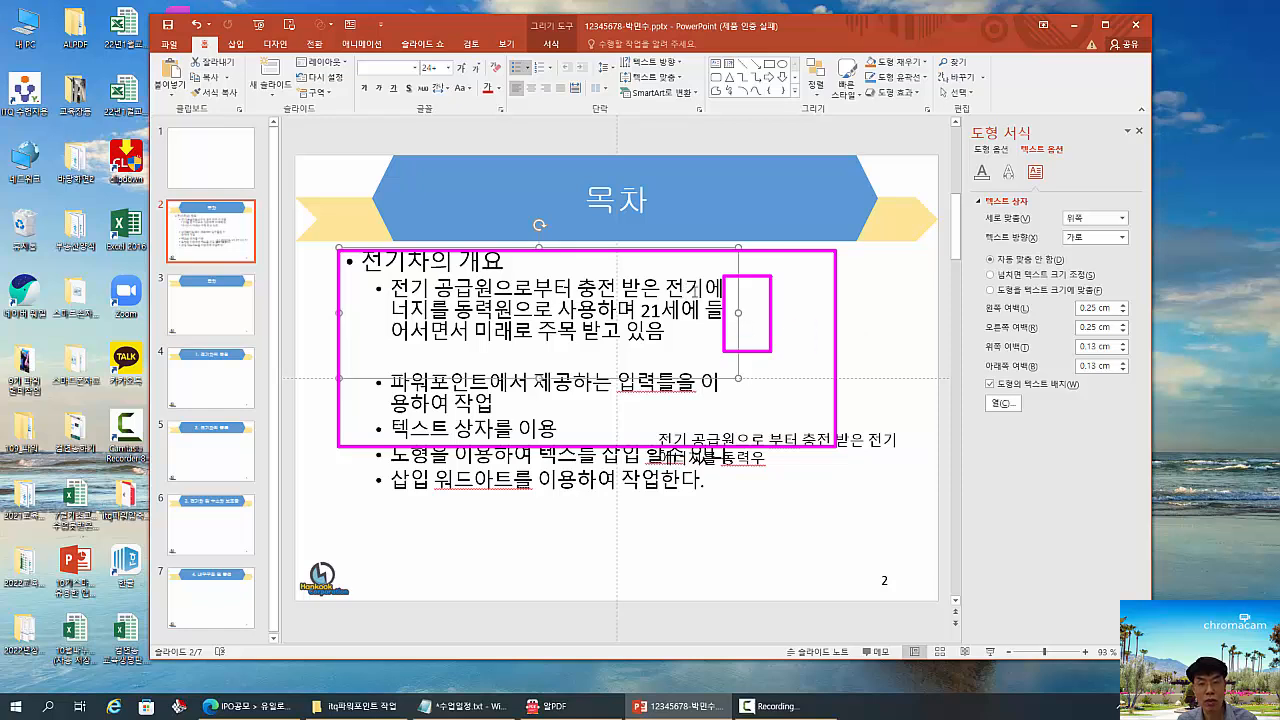
pyautogui.moveTo(697, 291); pyautogui.dragTo(796, 351)
pyautogui.press('Escape')
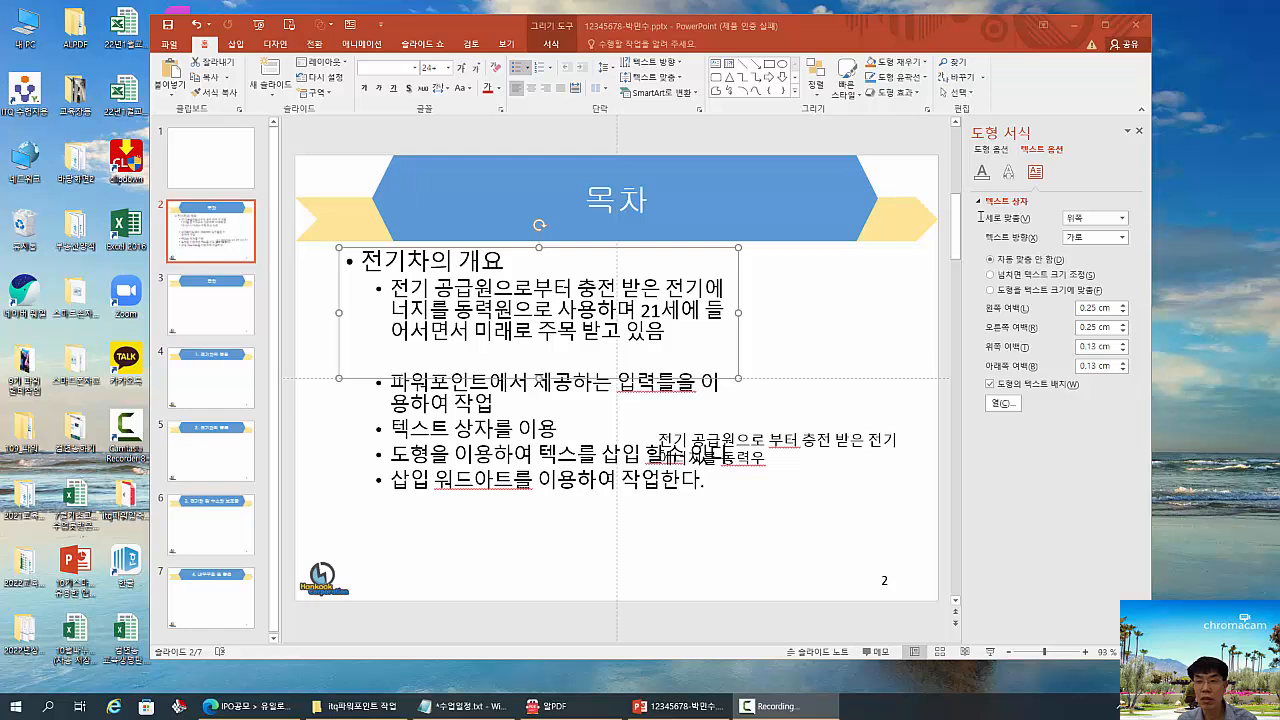
pyautogui.moveTo(966, 196); pyautogui.dragTo(1122, 300)
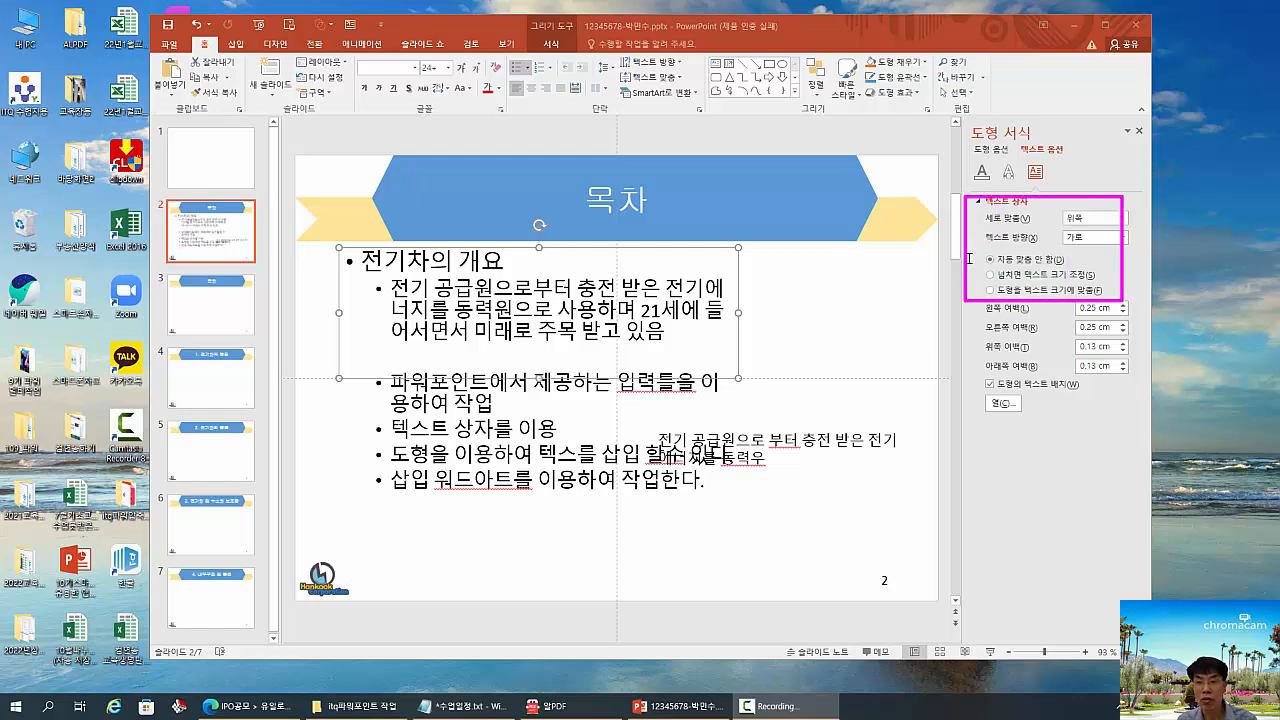
pyautogui.moveTo(966, 244)
pyautogui.mouseDown()
pyautogui.moveTo(1034, 290)
pyautogui.moveTo(1112, 316)
pyautogui.mouseUp()
pyautogui.press('Escape')
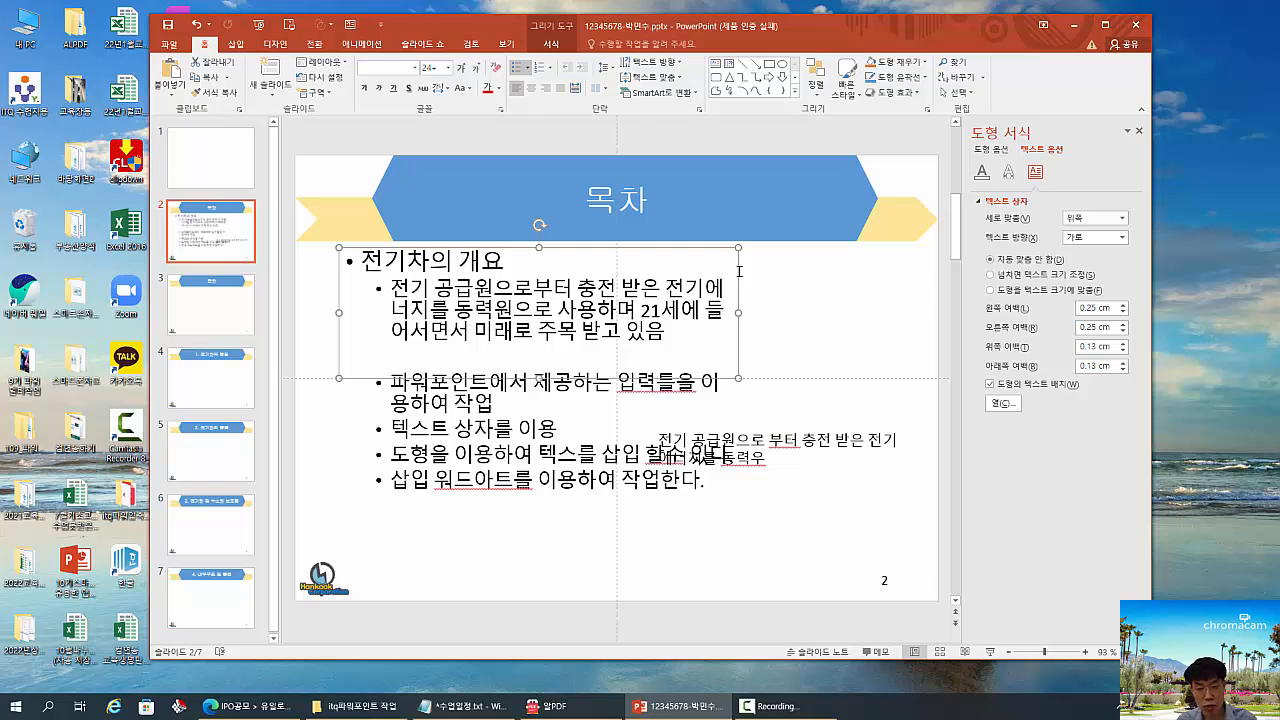
# - Delete the practice slide 2 so that the blank 목차 slide takes its place
pyautogui.click(216, 236)
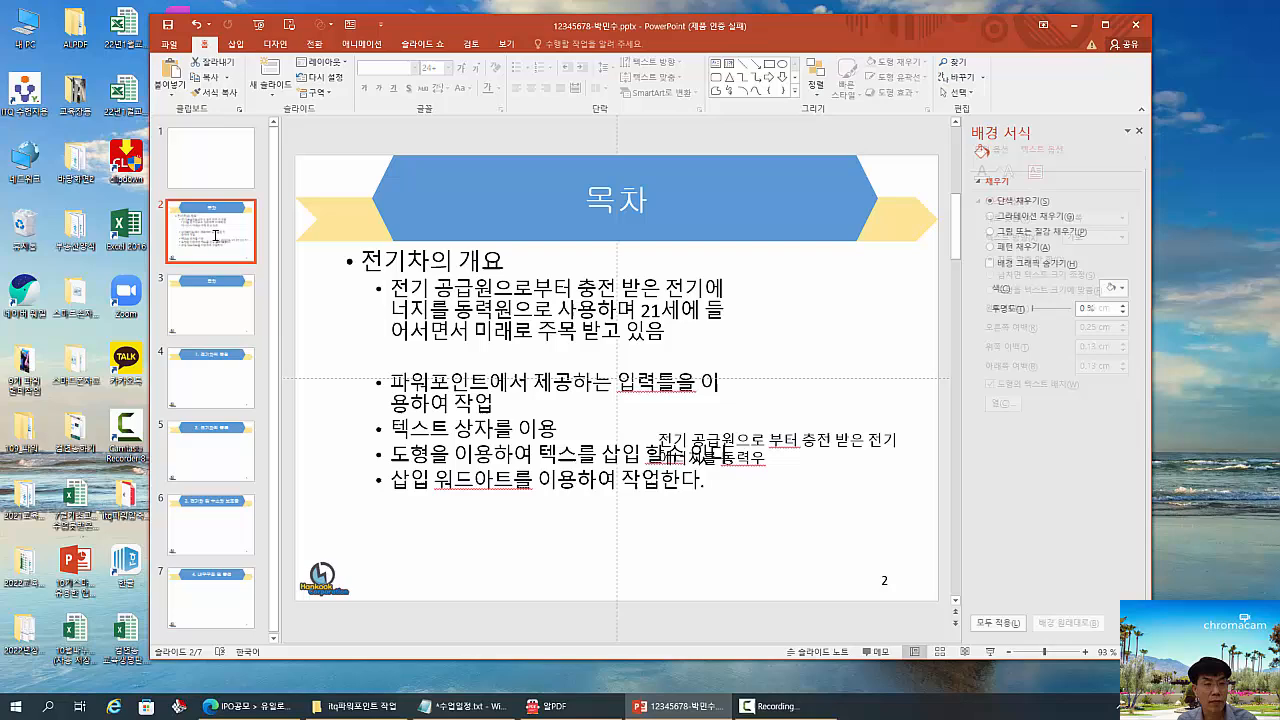
pyautogui.click(217, 324)
pyautogui.click(232, 234)
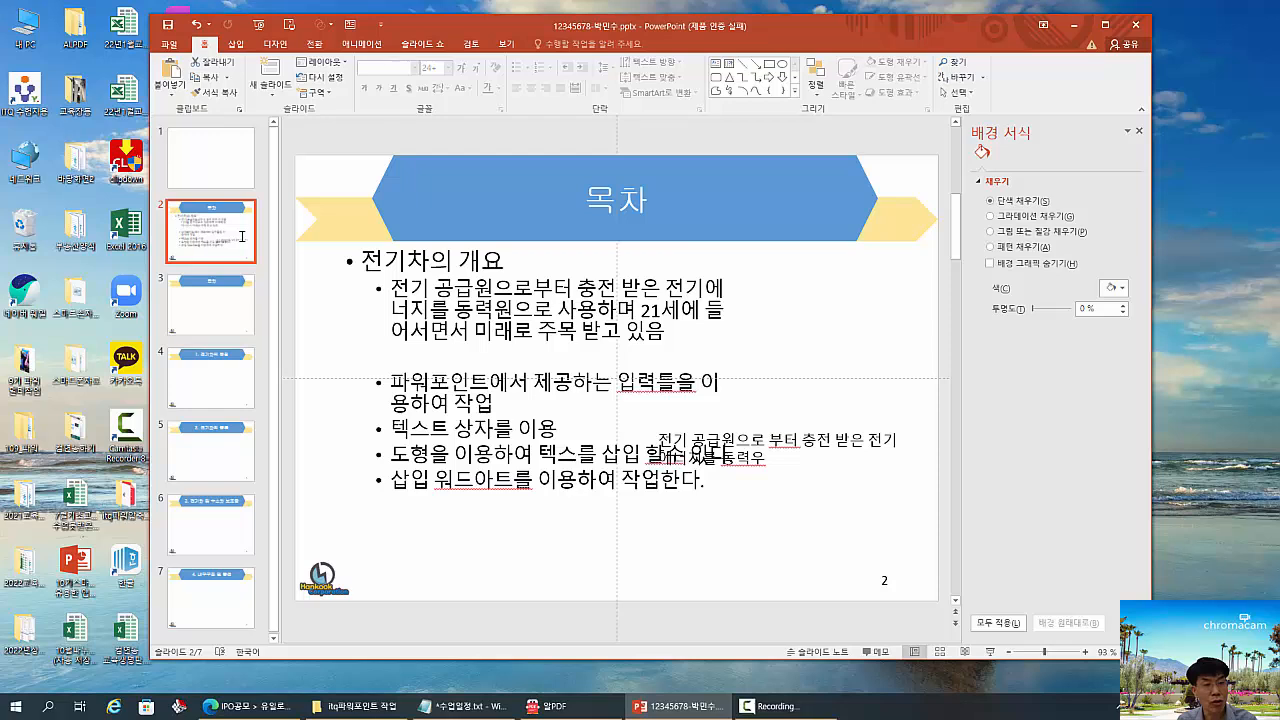
pyautogui.press('Delete')
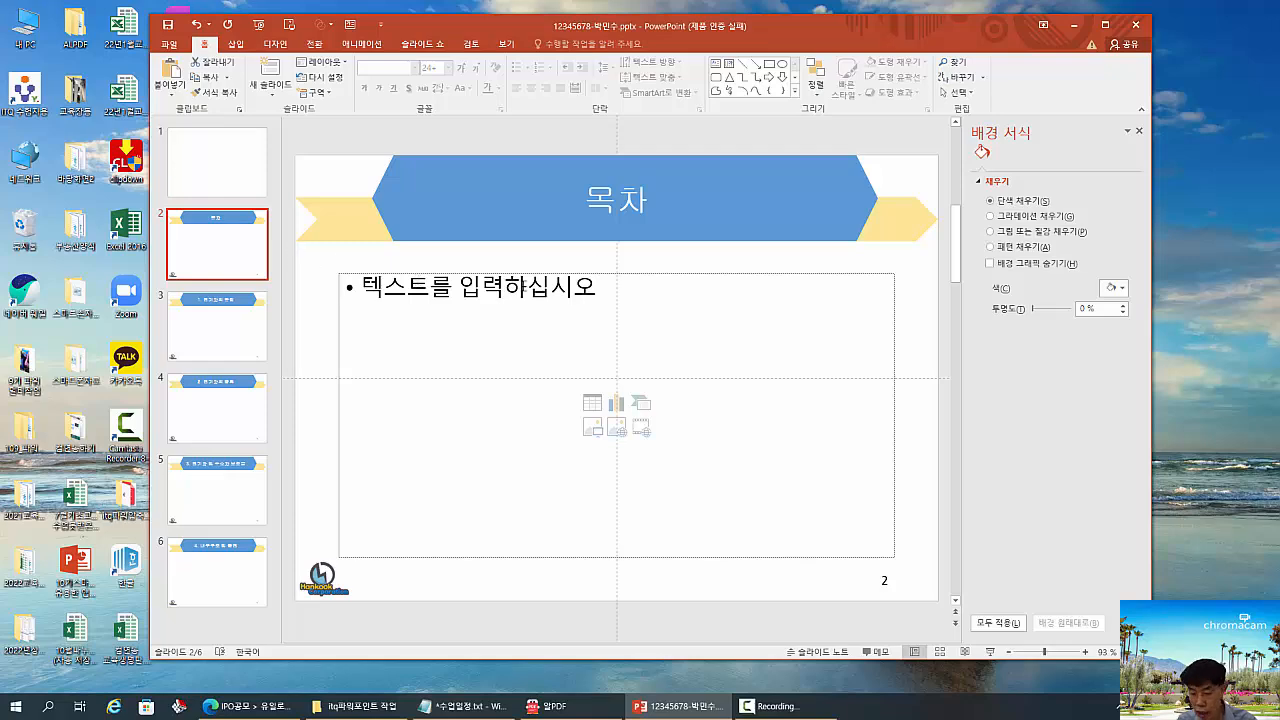
# - Switch to the exam sheet in ALPDF and examine the number shape and arrow bar of the first entry on the 목차 sample slide
pyautogui.click(668, 706)
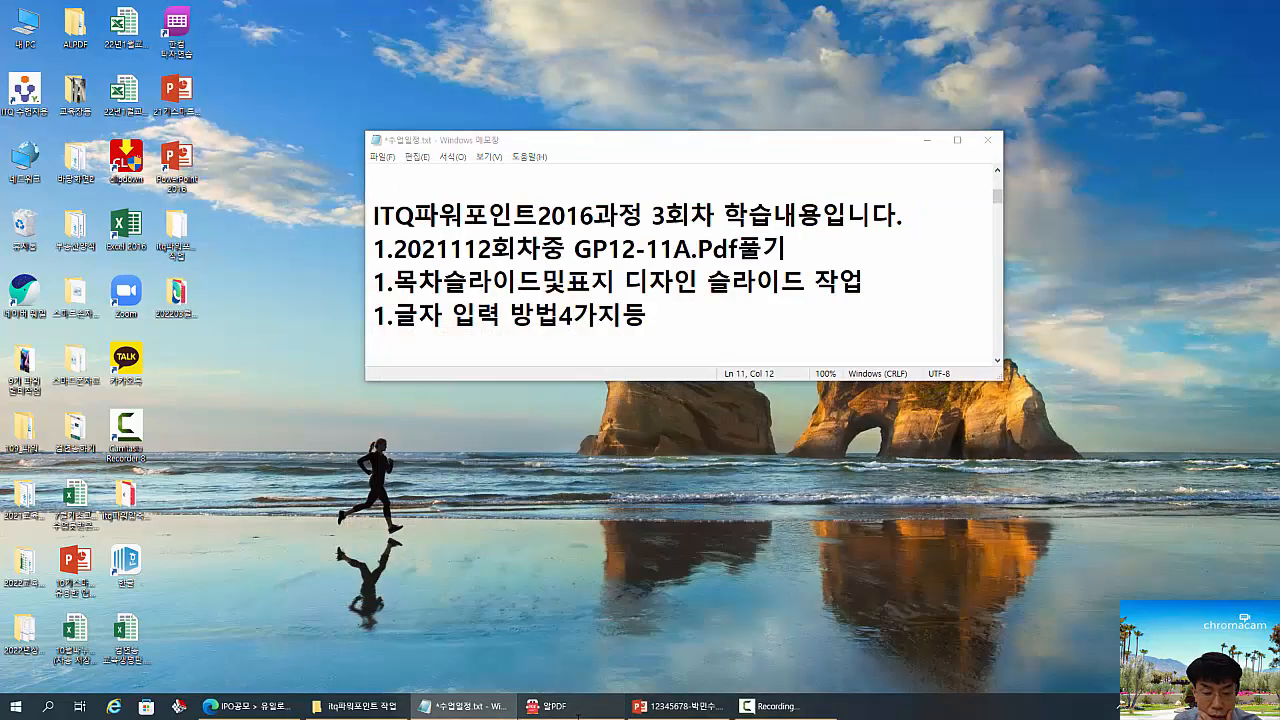
pyautogui.click(560, 706)
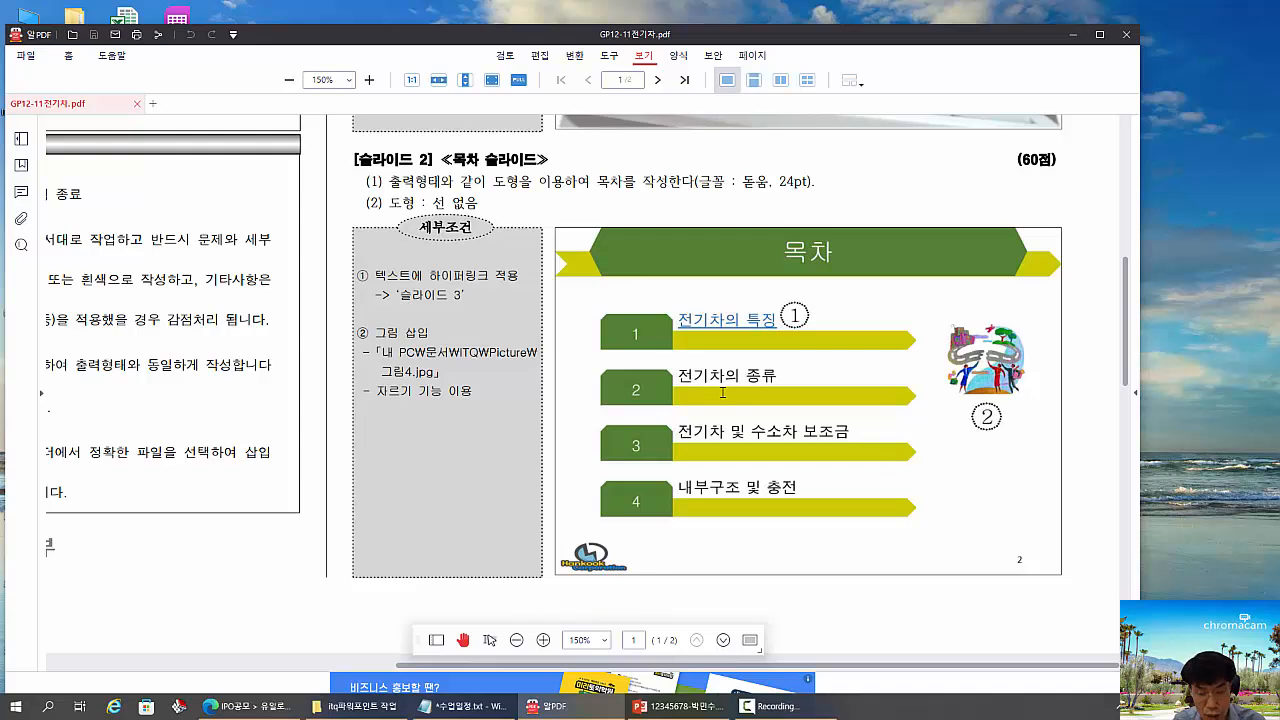
pyautogui.moveTo(591, 310); pyautogui.dragTo(680, 363)
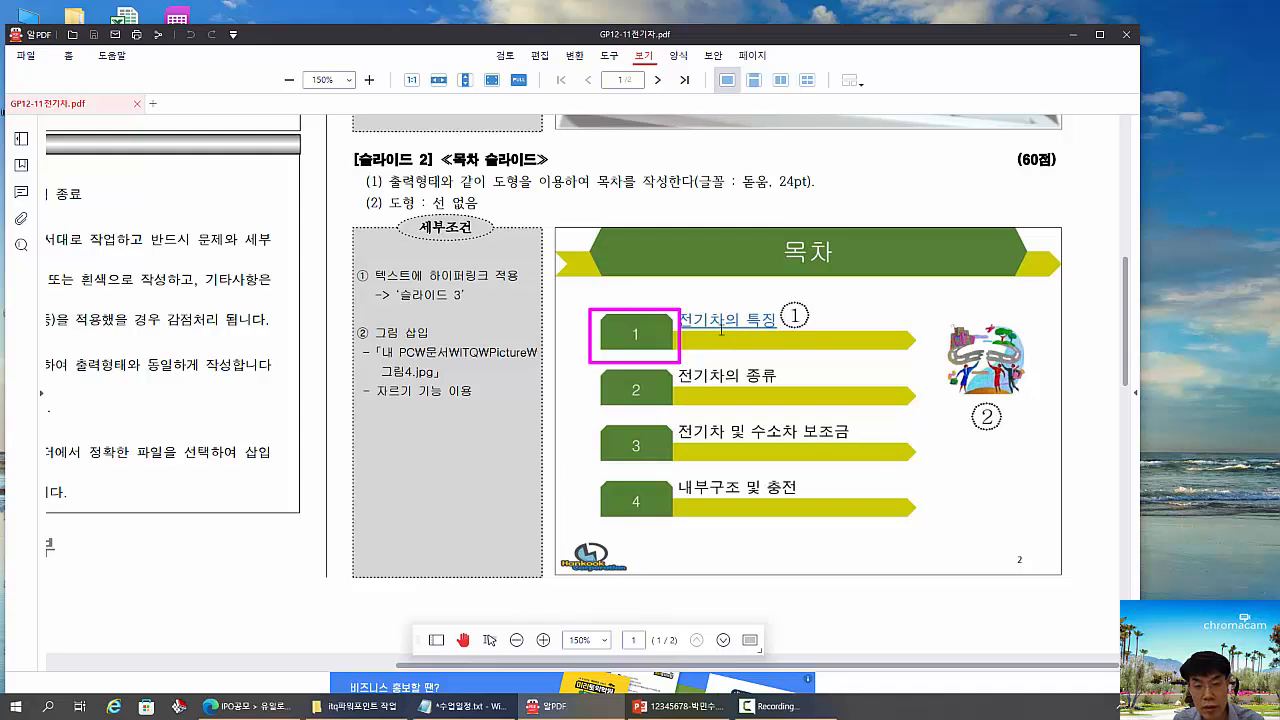
pyautogui.moveTo(720, 328); pyautogui.dragTo(829, 350)
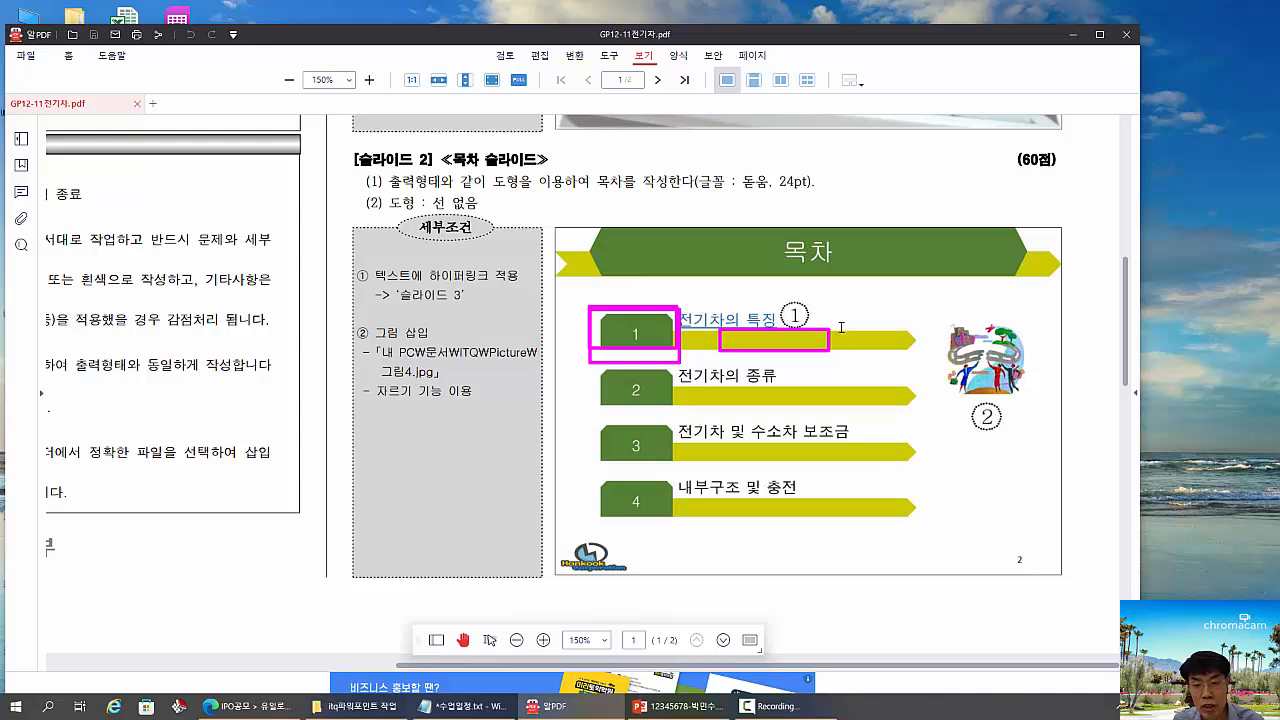
pyautogui.moveTo(838, 323); pyautogui.dragTo(869, 349)
pyautogui.press('Escape')
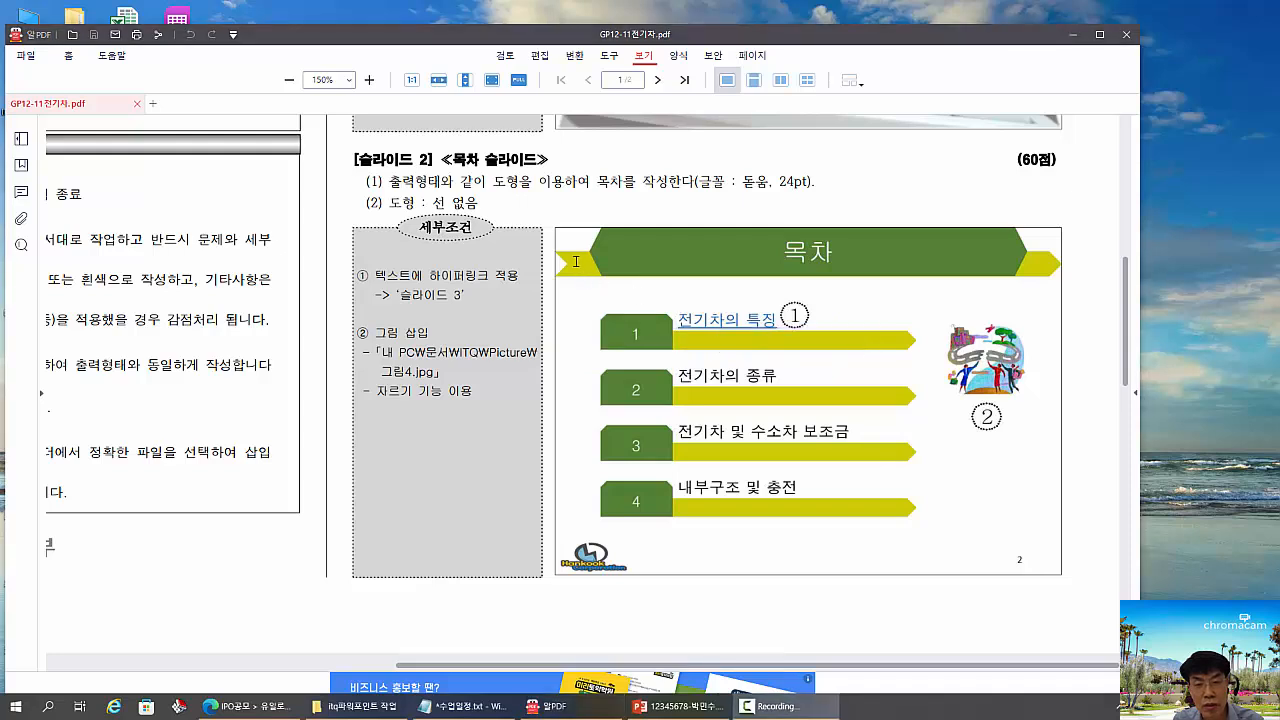
# - Examine the sample 목차 slide's title banner, picture area and repeated numbered shapes with arrow bars
pyautogui.moveTo(562, 251)
pyautogui.mouseDown()
pyautogui.moveTo(631, 277)
pyautogui.moveTo(805, 282)
pyautogui.mouseUp()
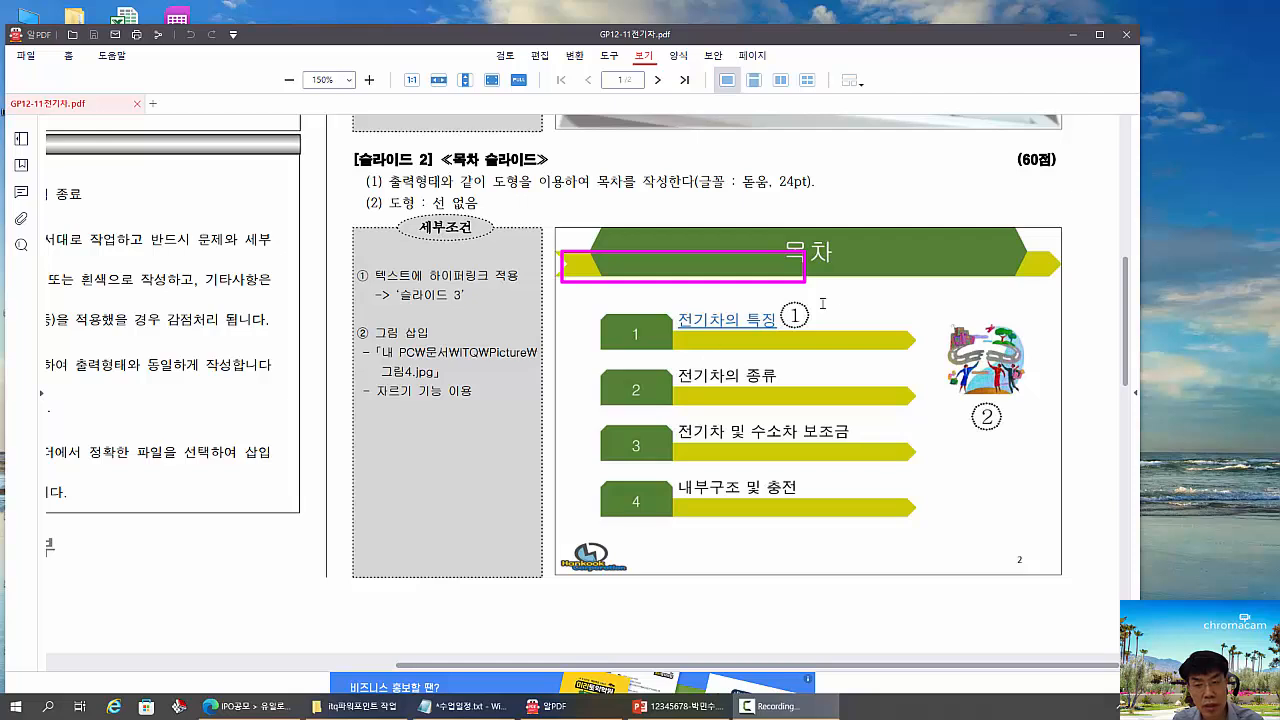
pyautogui.moveTo(842, 294); pyautogui.dragTo(855, 304)
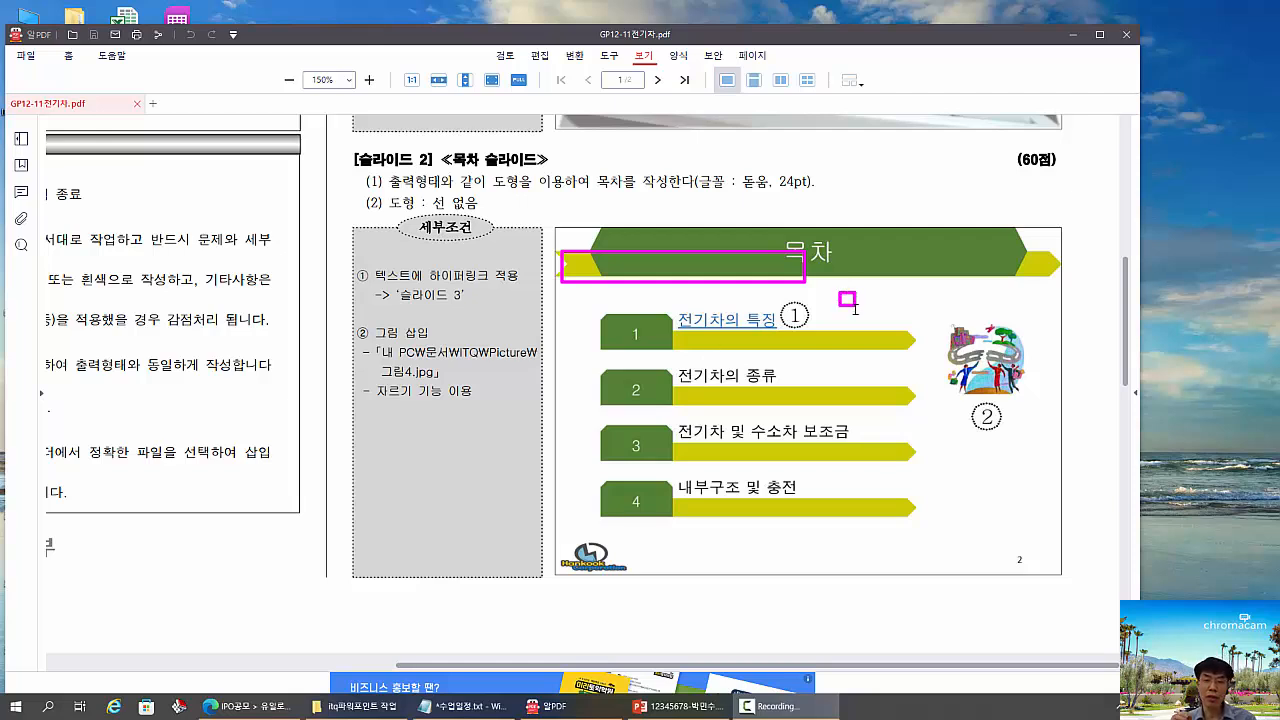
pyautogui.moveTo(686, 328); pyautogui.dragTo(907, 361)
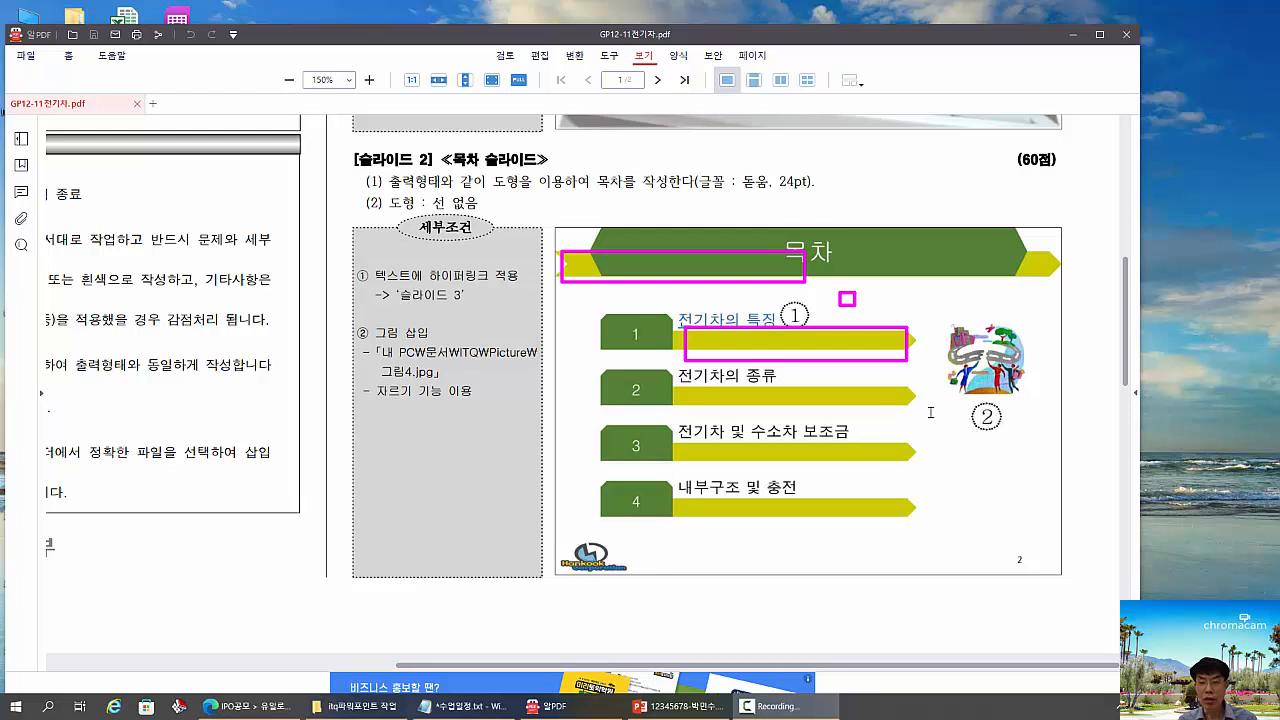
pyautogui.moveTo(930, 407); pyautogui.dragTo(1045, 538)
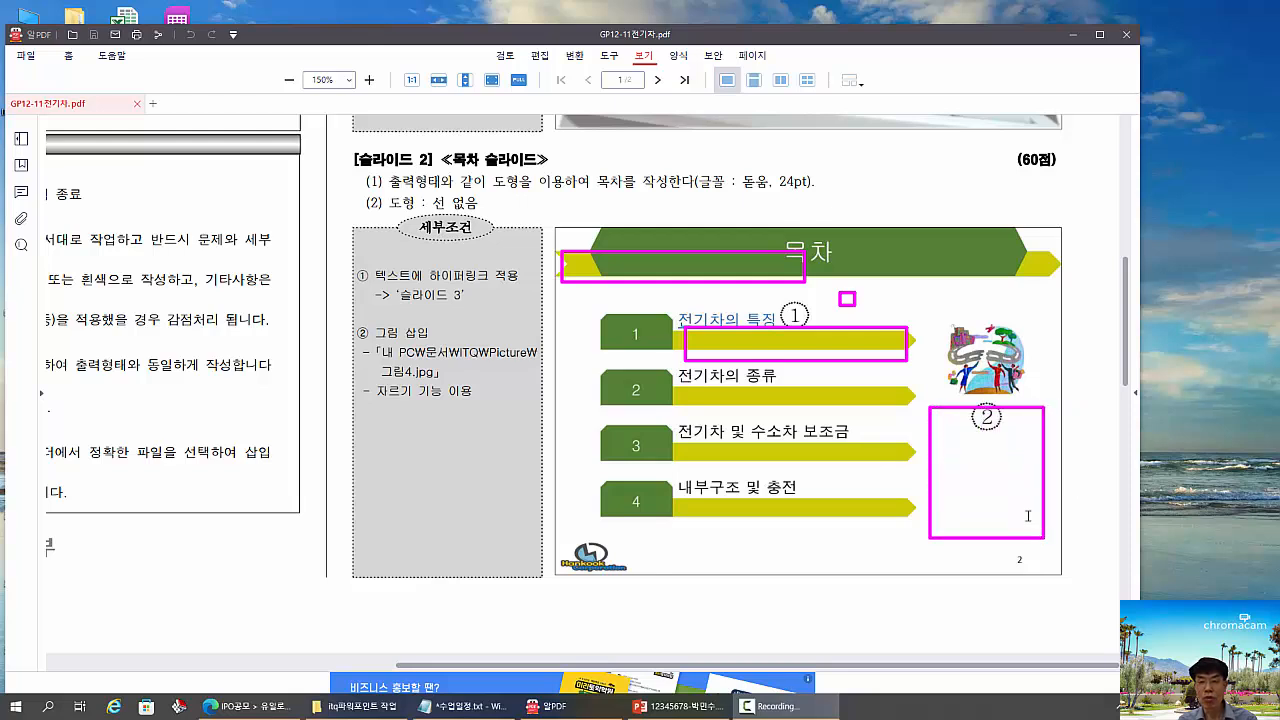
pyautogui.moveTo(948, 418); pyautogui.dragTo(1019, 472)
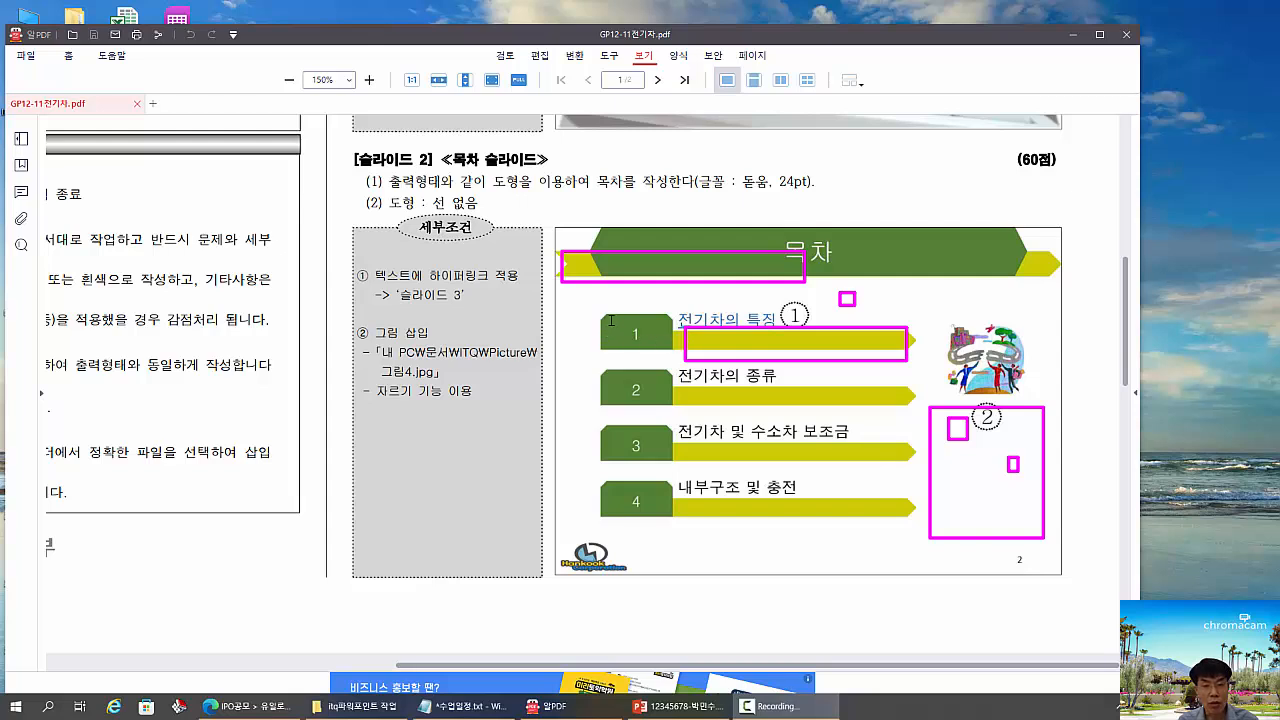
pyautogui.moveTo(608, 318)
pyautogui.mouseDown()
pyautogui.moveTo(662, 354)
pyautogui.moveTo(671, 393)
pyautogui.mouseUp()
pyautogui.moveTo(711, 395); pyautogui.dragTo(762, 409)
pyautogui.moveTo(815, 448); pyautogui.dragTo(875, 467)
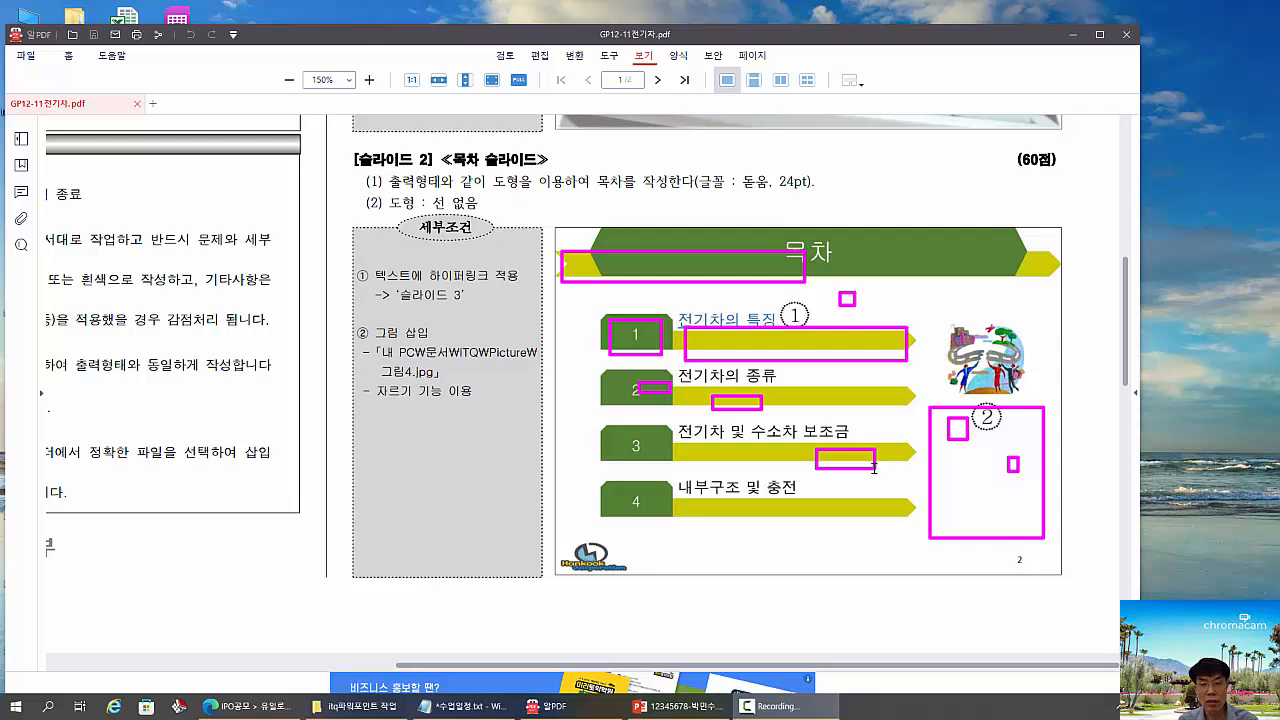
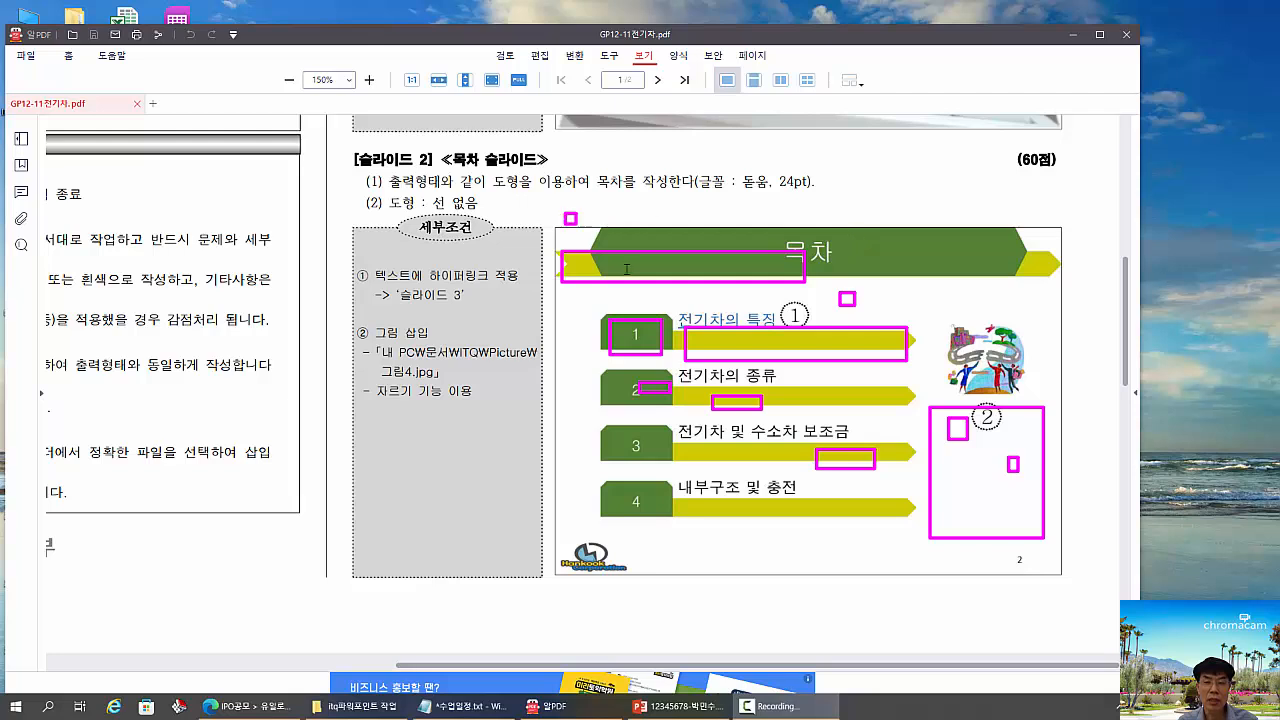
# - Examine the sample 목차 slide's overall area and the layered shapes of its title banner
pyautogui.moveTo(563, 212)
pyautogui.mouseDown()
pyautogui.moveTo(858, 502)
pyautogui.moveTo(1065, 568)
pyautogui.mouseUp()
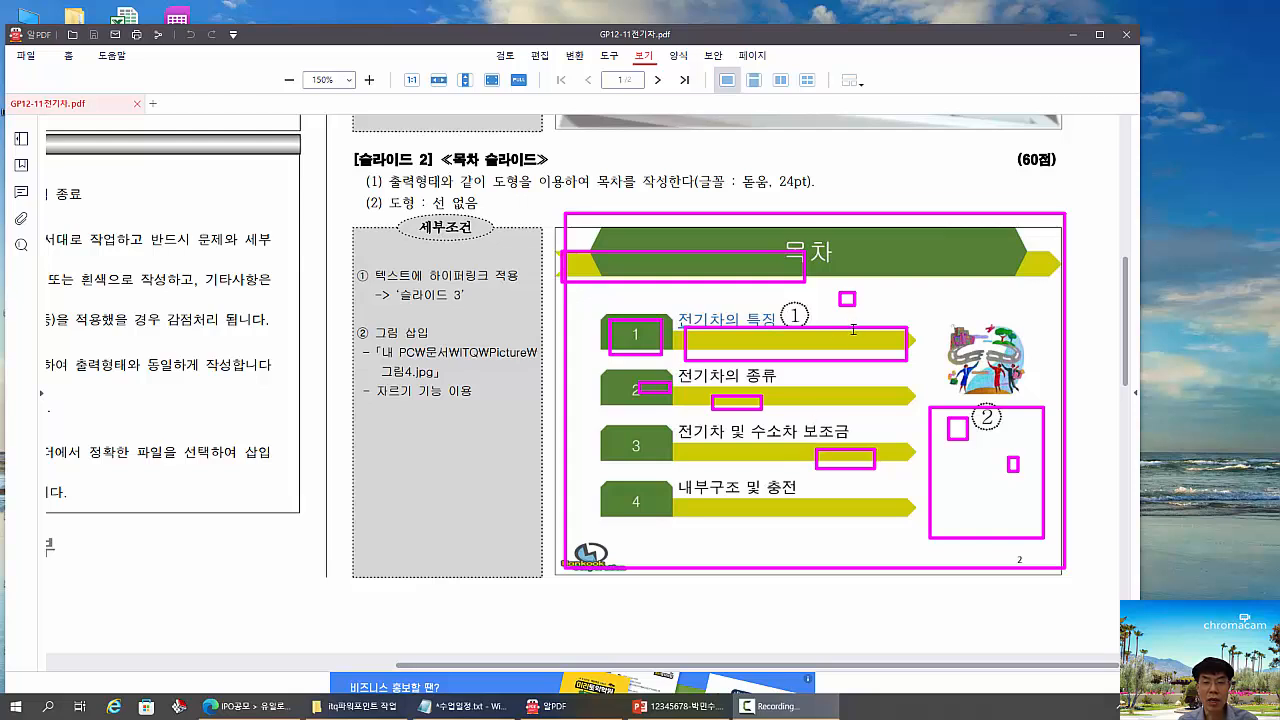
pyautogui.moveTo(863, 251); pyautogui.dragTo(895, 307)
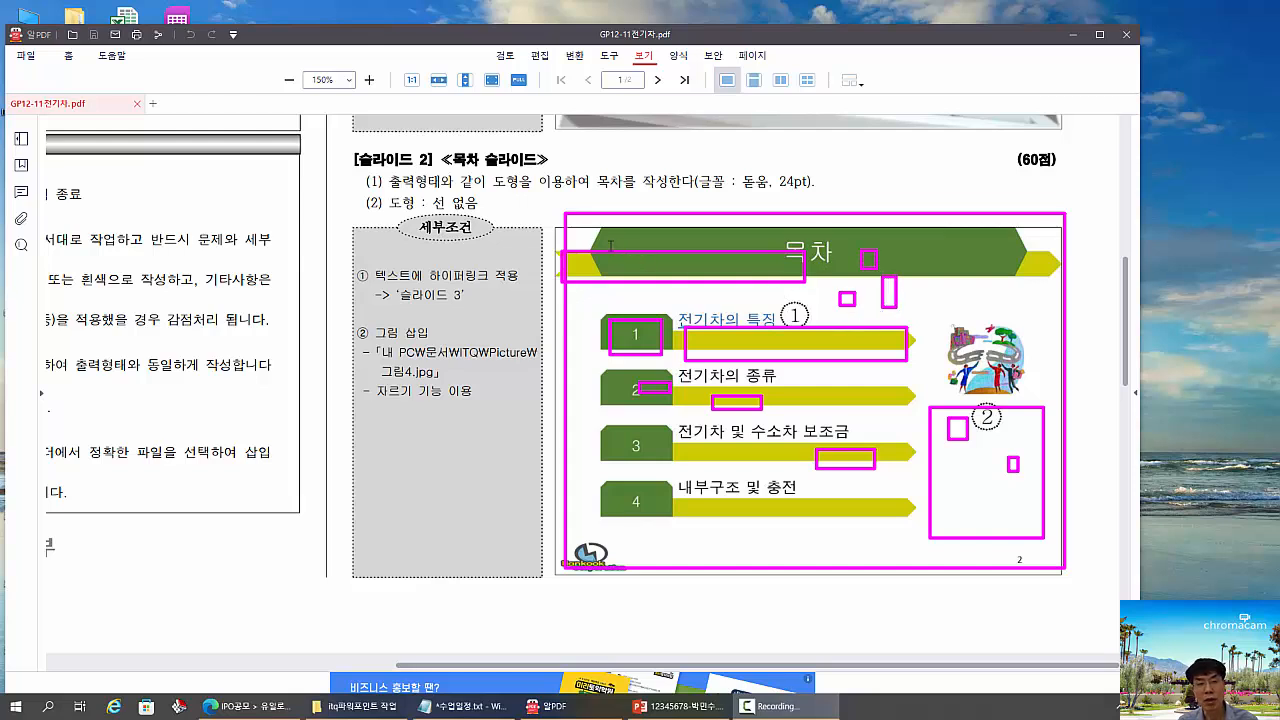
pyautogui.moveTo(596, 234)
pyautogui.mouseDown()
pyautogui.moveTo(610, 246)
pyautogui.moveTo(589, 293)
pyautogui.mouseUp()
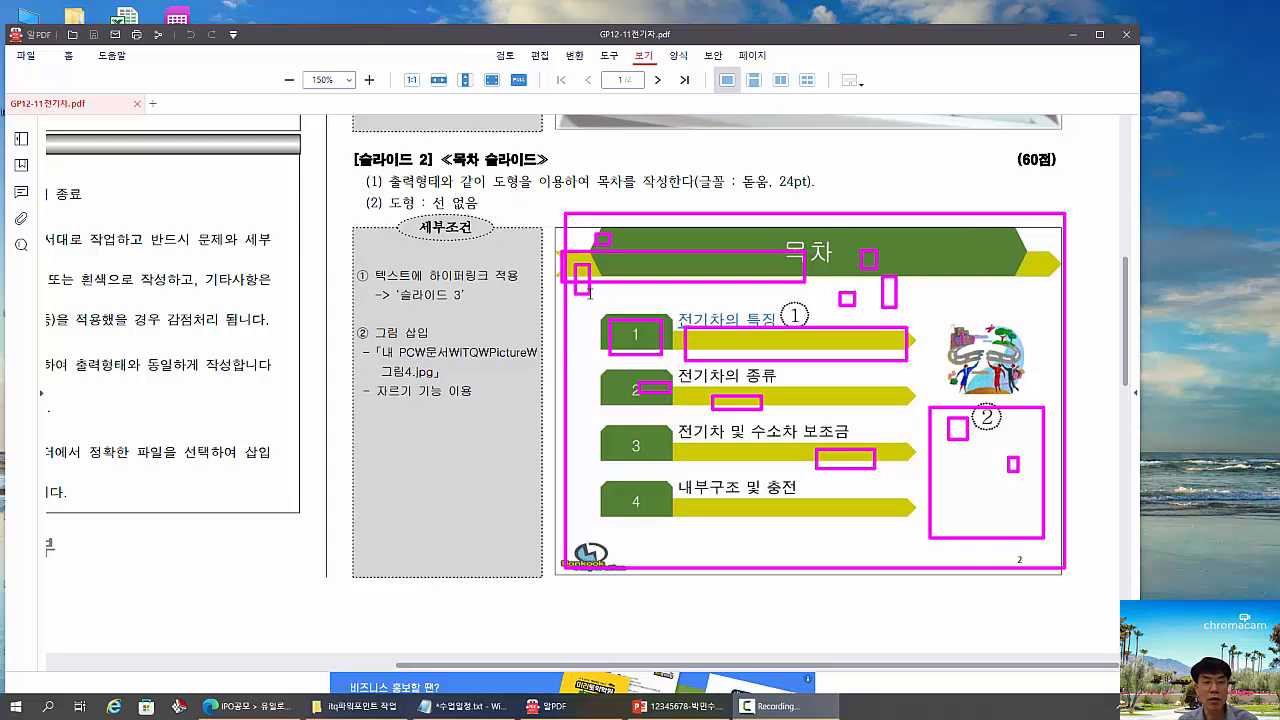
pyautogui.press('Escape')
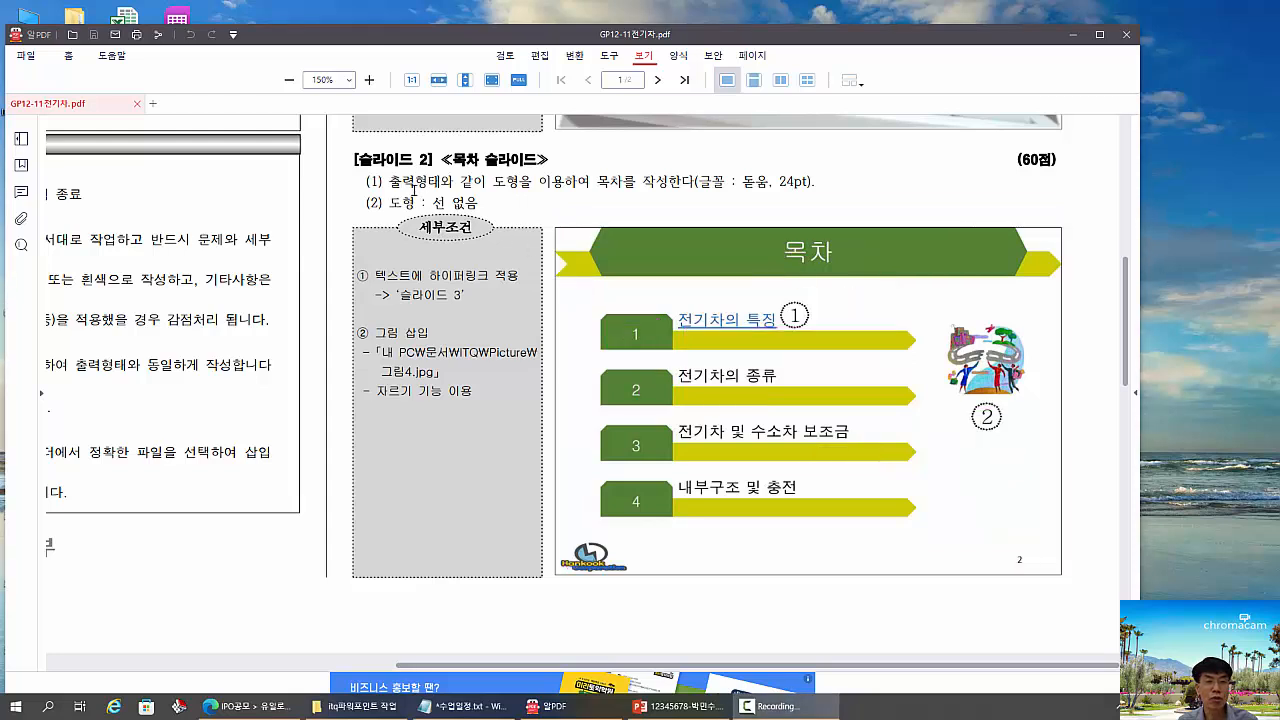
# - Read the slide 2 conditions on the exam sheet for text font and size, the hyperlink and the cropped picture
pyautogui.moveTo(370, 176)
pyautogui.mouseDown()
pyautogui.moveTo(556, 198)
pyautogui.moveTo(755, 199)
pyautogui.moveTo(791, 186)
pyautogui.mouseUp()
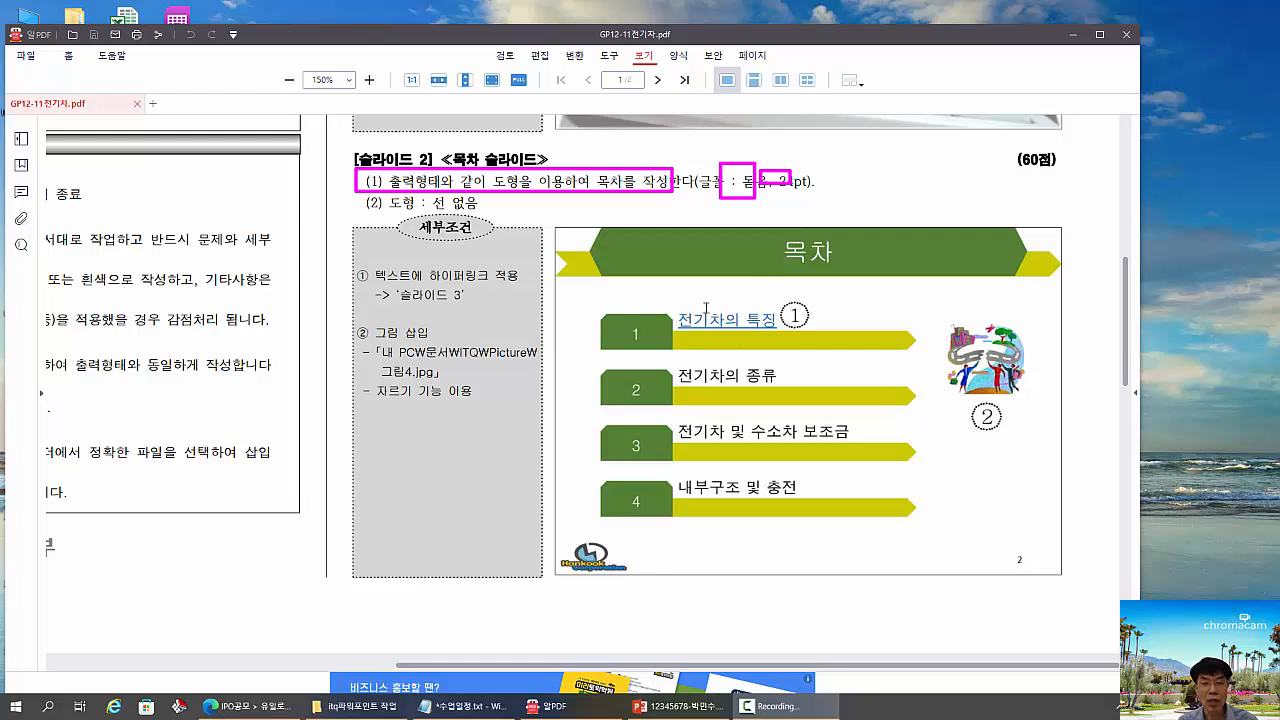
pyautogui.moveTo(705, 307); pyautogui.dragTo(727, 318)
pyautogui.moveTo(710, 361); pyautogui.dragTo(731, 388)
pyautogui.moveTo(736, 437); pyautogui.dragTo(753, 454)
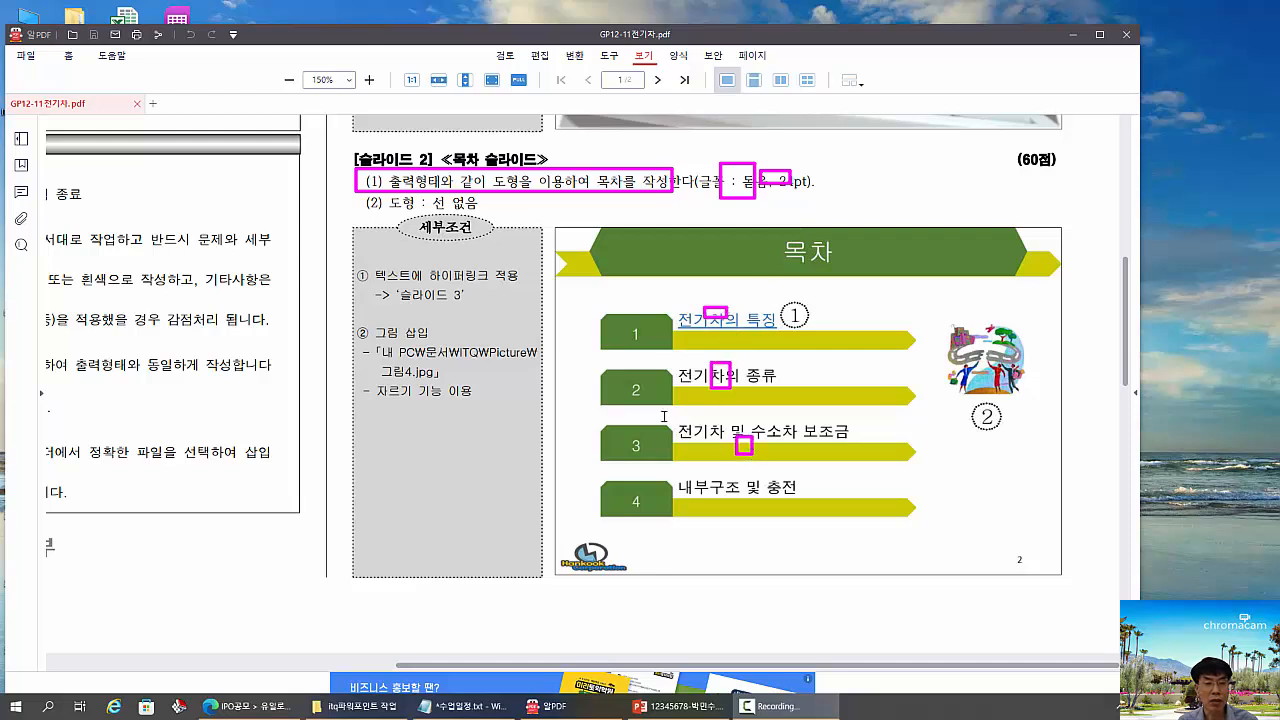
pyautogui.moveTo(385, 266); pyautogui.dragTo(401, 283)
pyautogui.moveTo(486, 311); pyautogui.dragTo(488, 311)
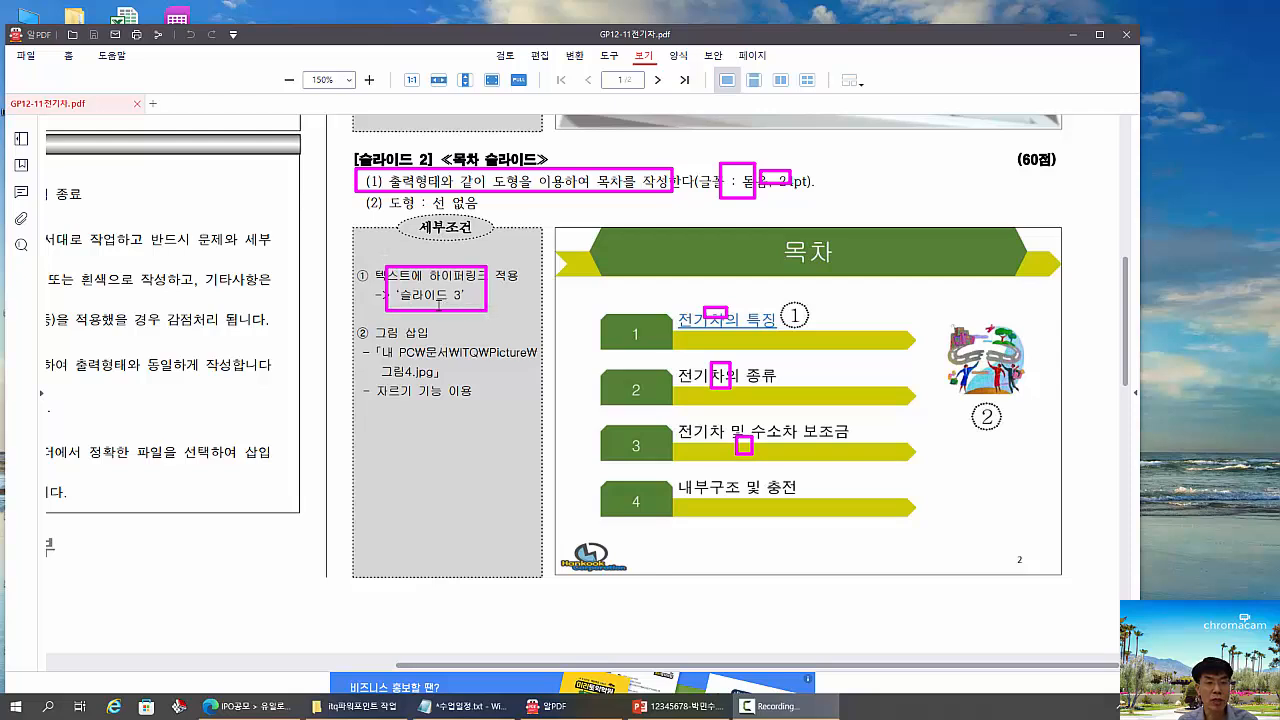
pyautogui.moveTo(350, 312); pyautogui.dragTo(538, 414)
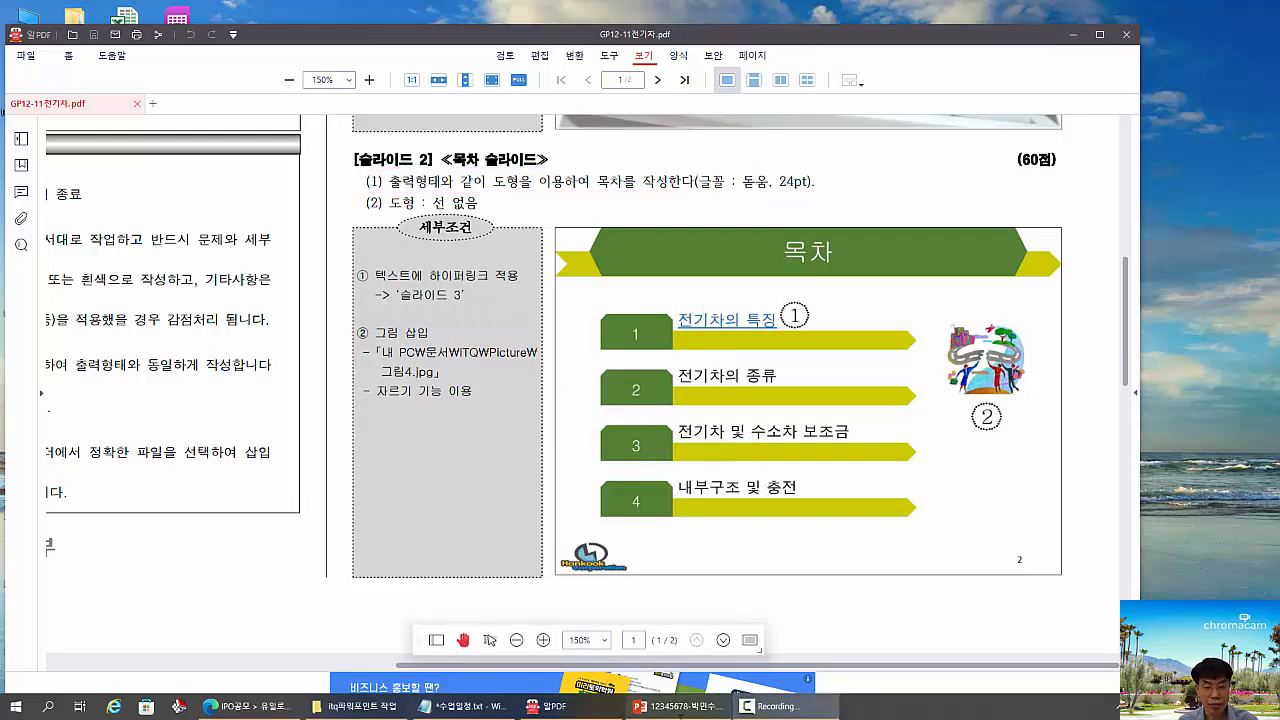
# - Switch to PowerPoint and delete the empty bullet placeholder from the 목차 slide
pyautogui.click(680, 706)
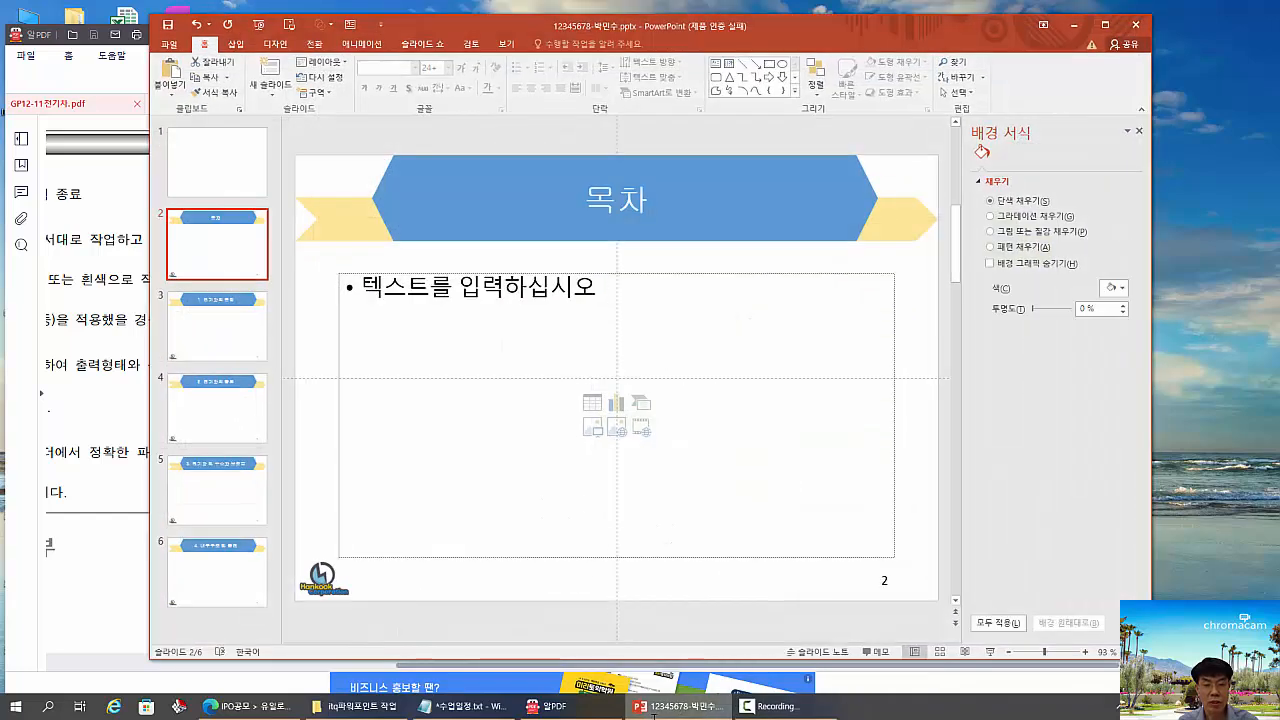
pyautogui.click(534, 272)
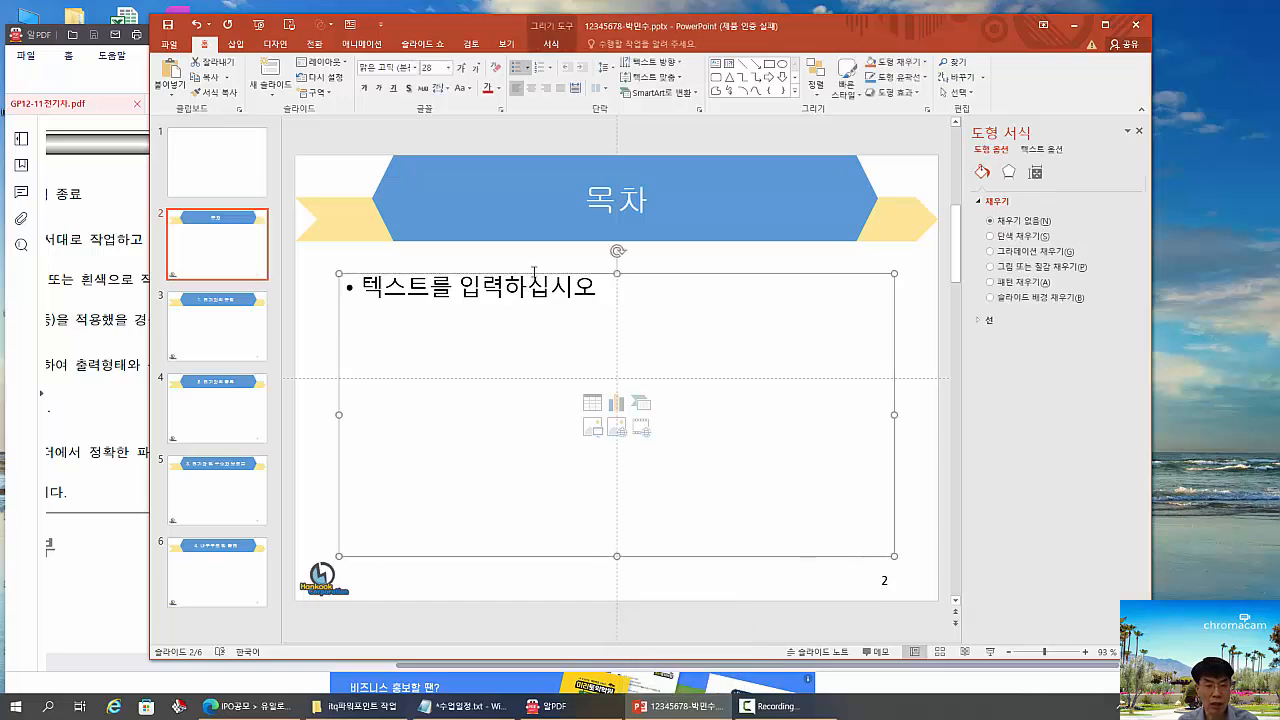
pyautogui.press('Delete')
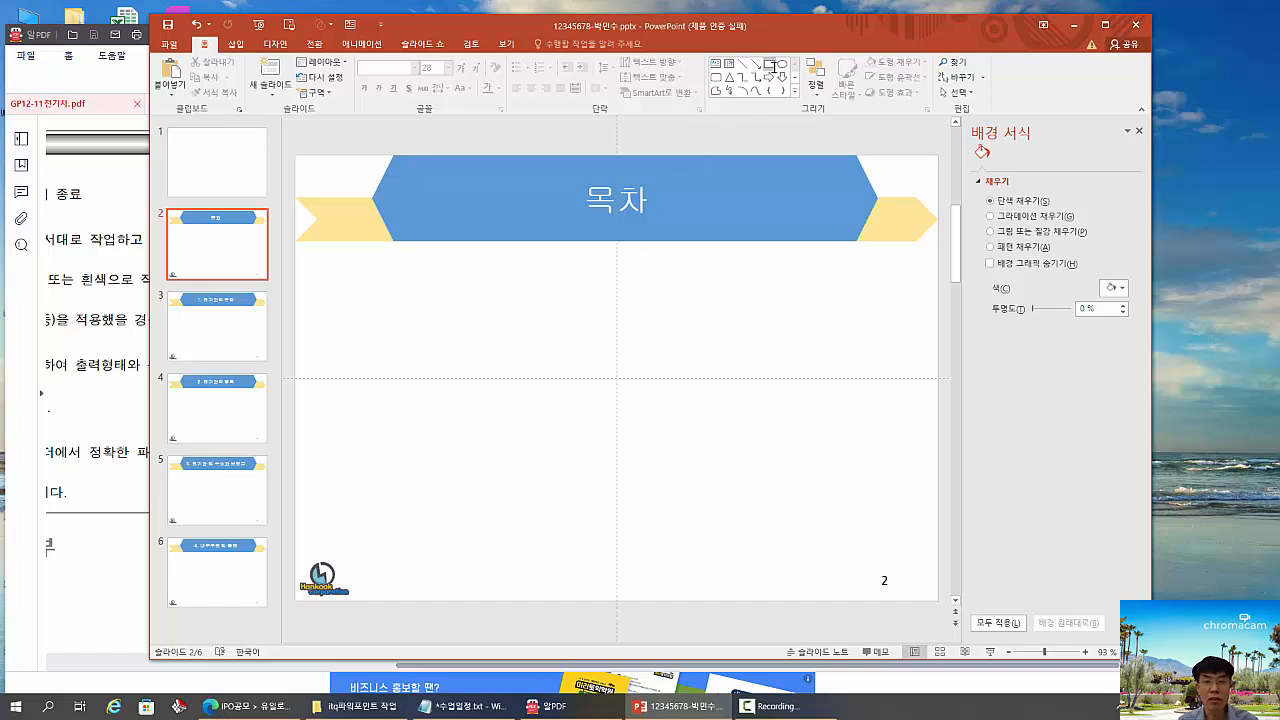
# - Draw a wide rectangle below the title banner, just above the horizontal centre guide
pyautogui.click(770, 65)
pyautogui.moveTo(414, 295)
pyautogui.mouseDown()
pyautogui.moveTo(700, 377)
pyautogui.moveTo(732, 373)
pyautogui.mouseUp()
pyautogui.click(806, 363)
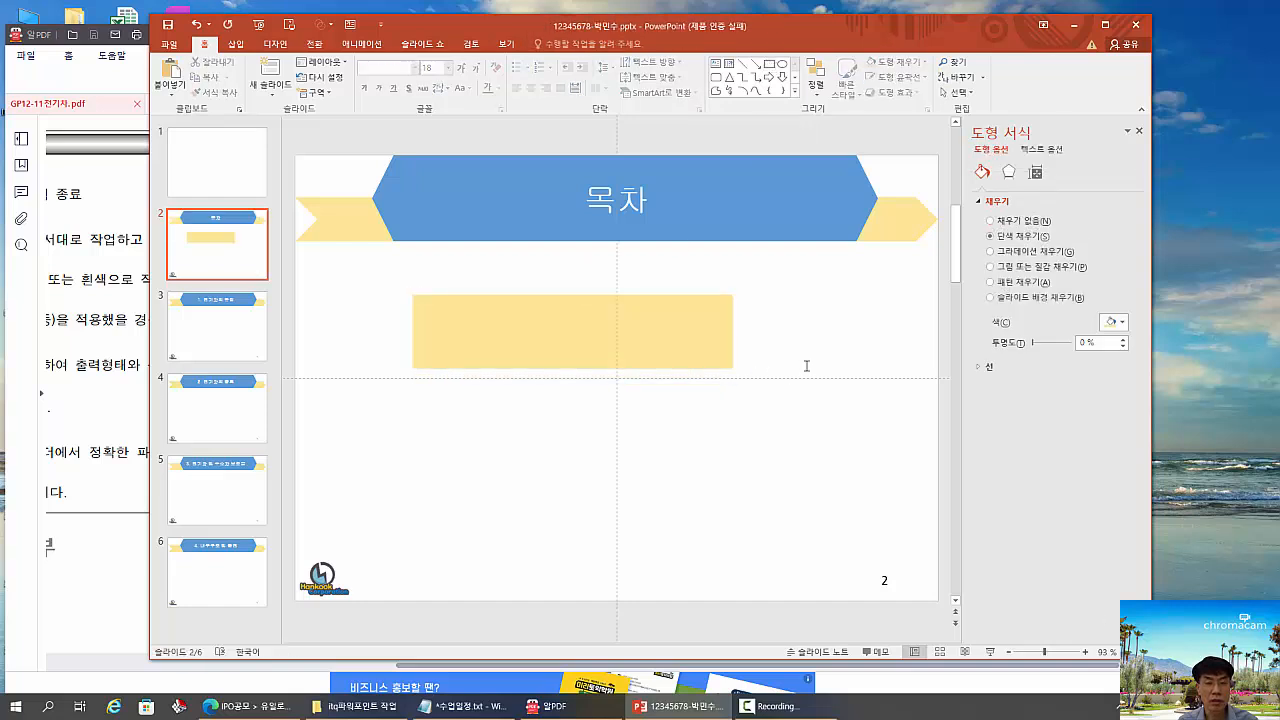
# - Give the rectangle a black 1½ pt outline and a light green standard-colour fill
pyautogui.click(525, 326)
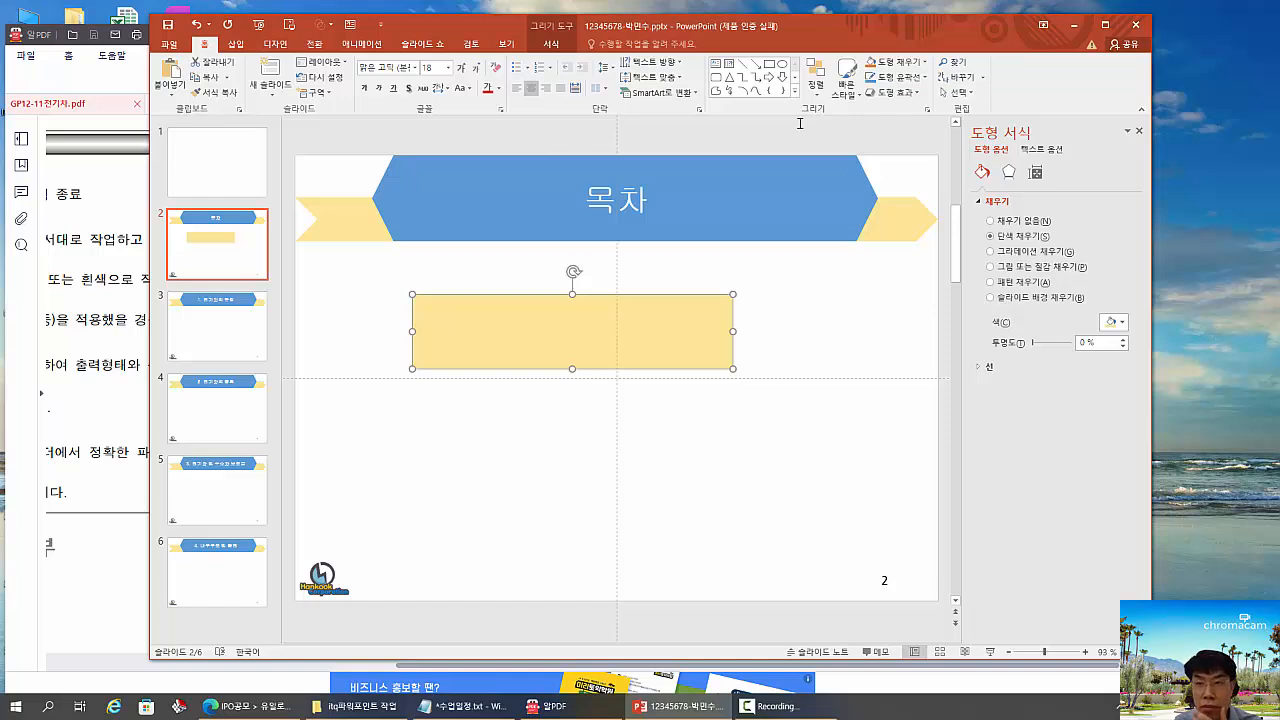
pyautogui.click(925, 77)
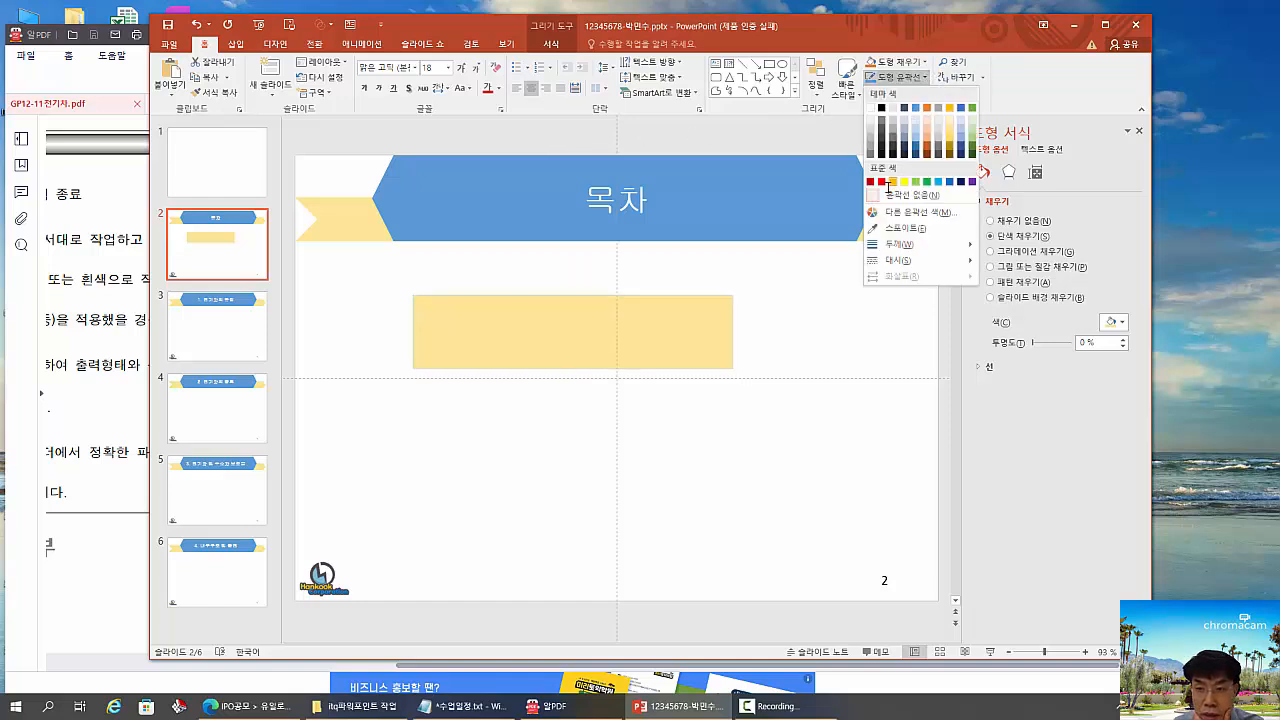
pyautogui.moveTo(960, 244)
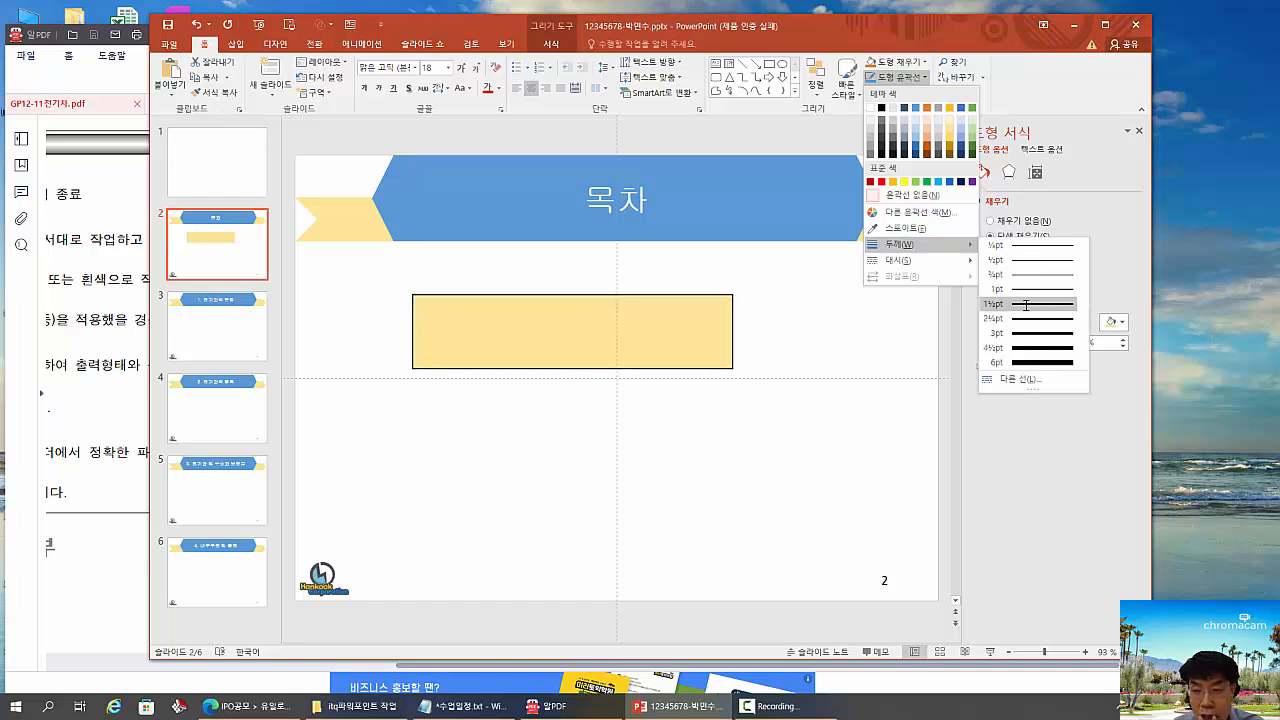
pyautogui.click(1025, 304)
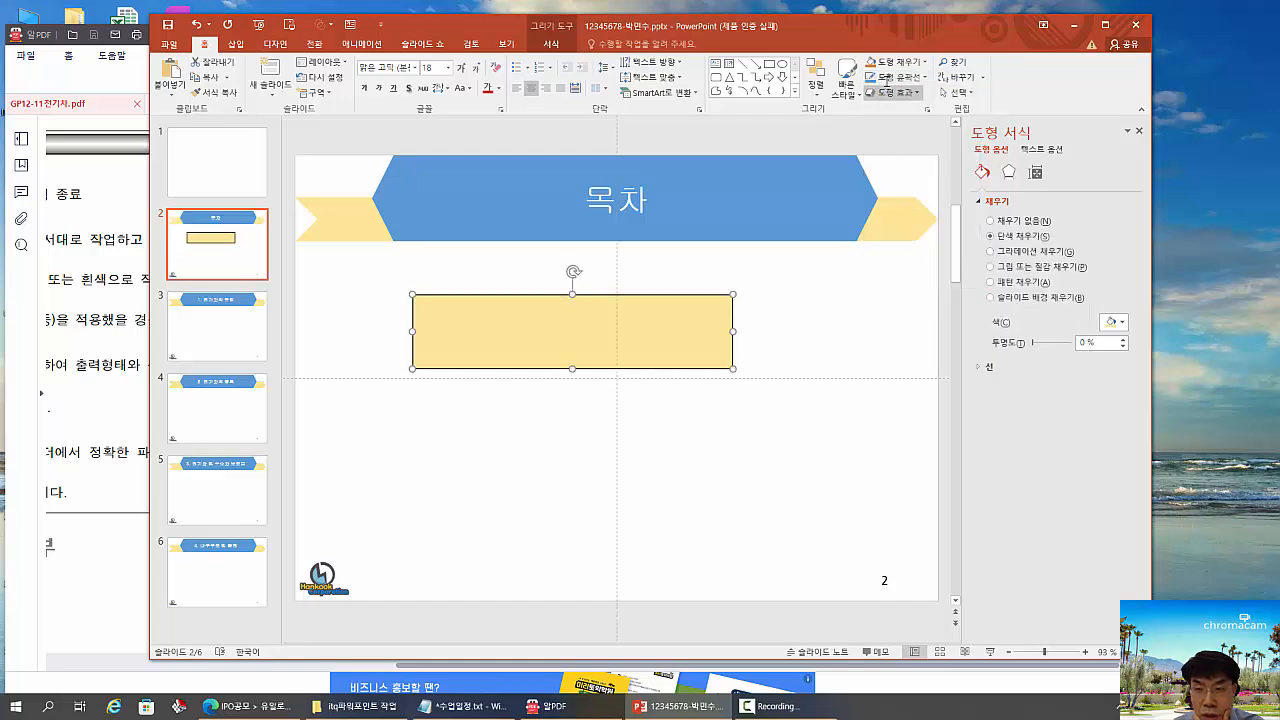
pyautogui.click(924, 62)
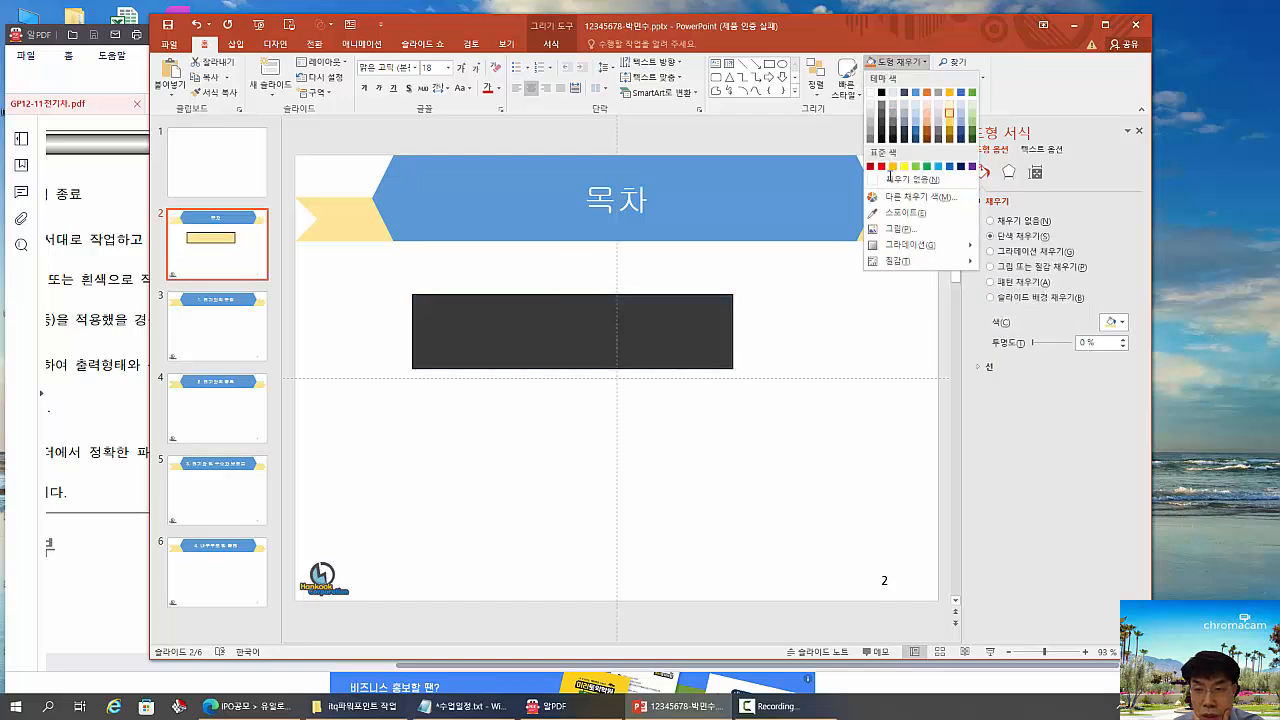
pyautogui.click(915, 167)
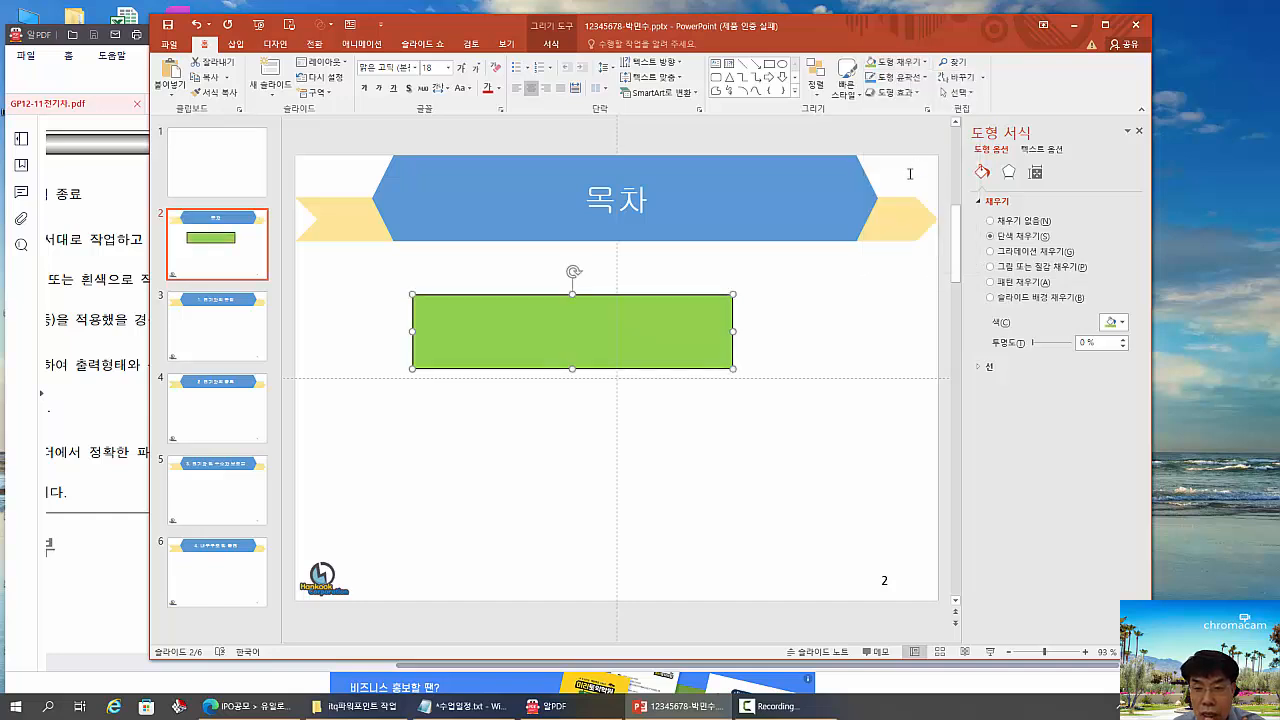
# - Set the formatting of the green rectangle as the default shape (기본 도형으로 설정)
pyautogui.rightClick(655, 318)
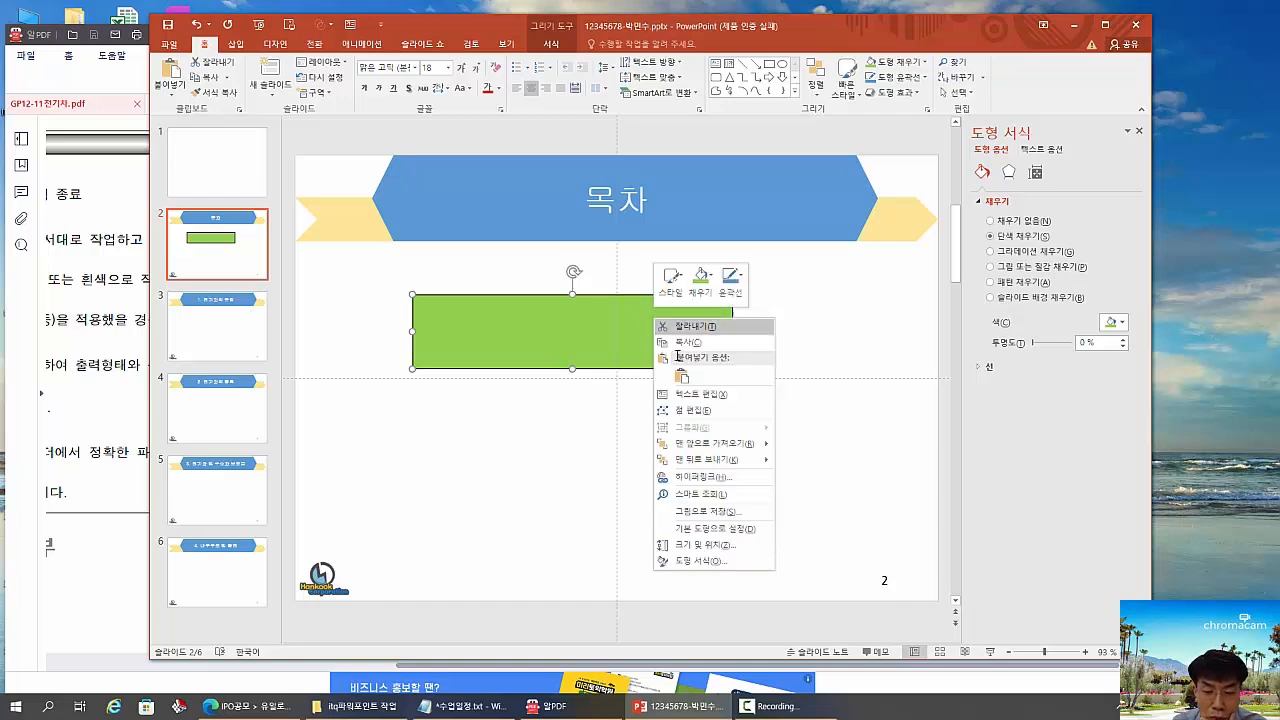
pyautogui.click(744, 528)
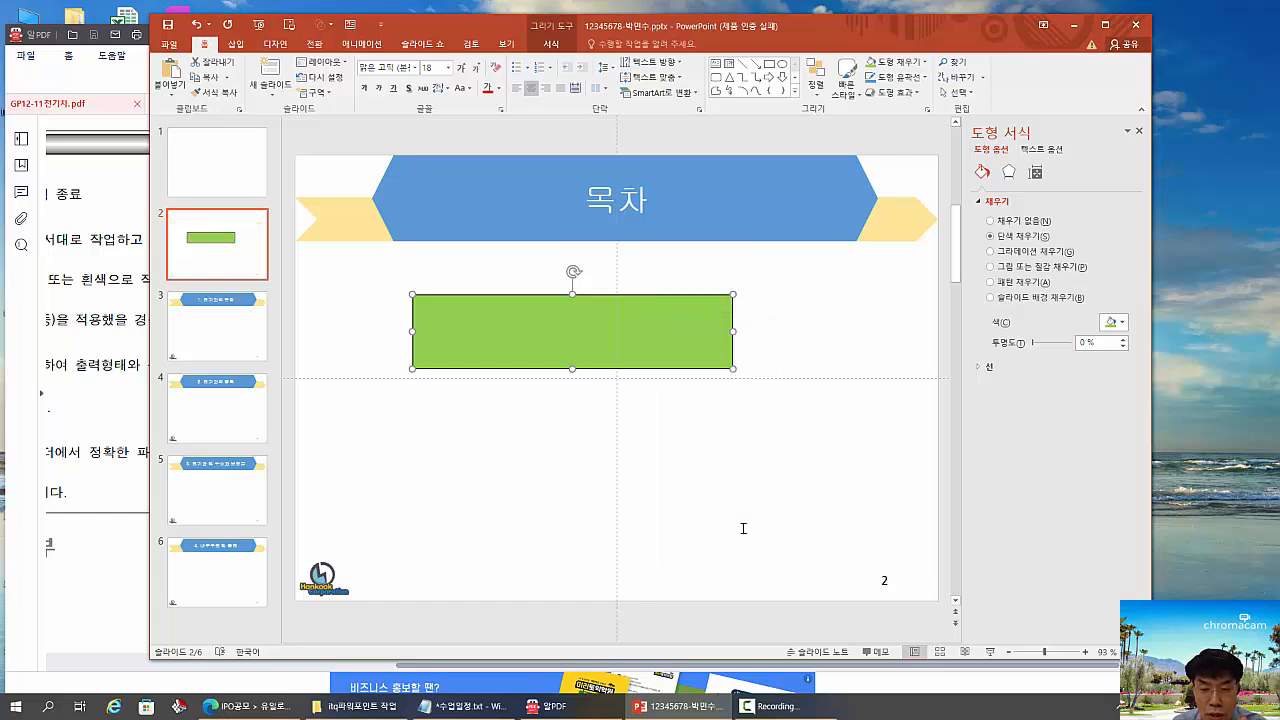
pyautogui.click(785, 342)
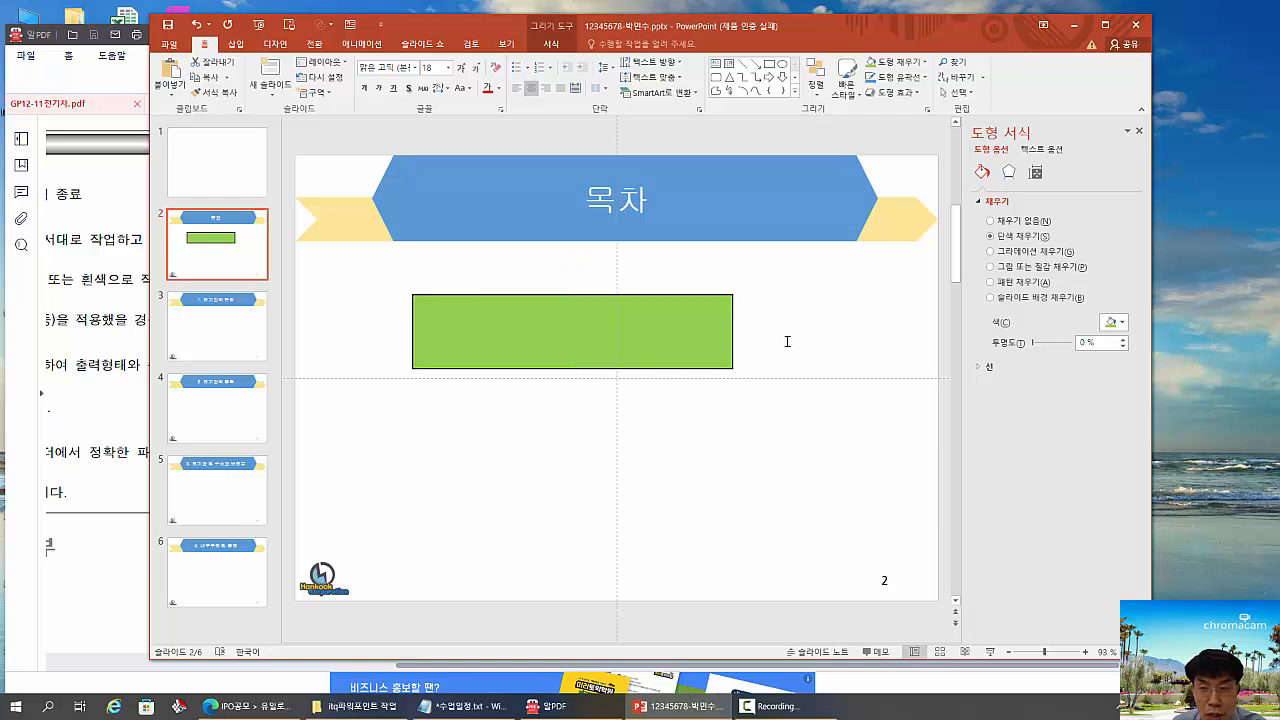
# - Draw a down arrow beside the rectangle and an oval below it using the default shape formatting
pyautogui.click(786, 76)
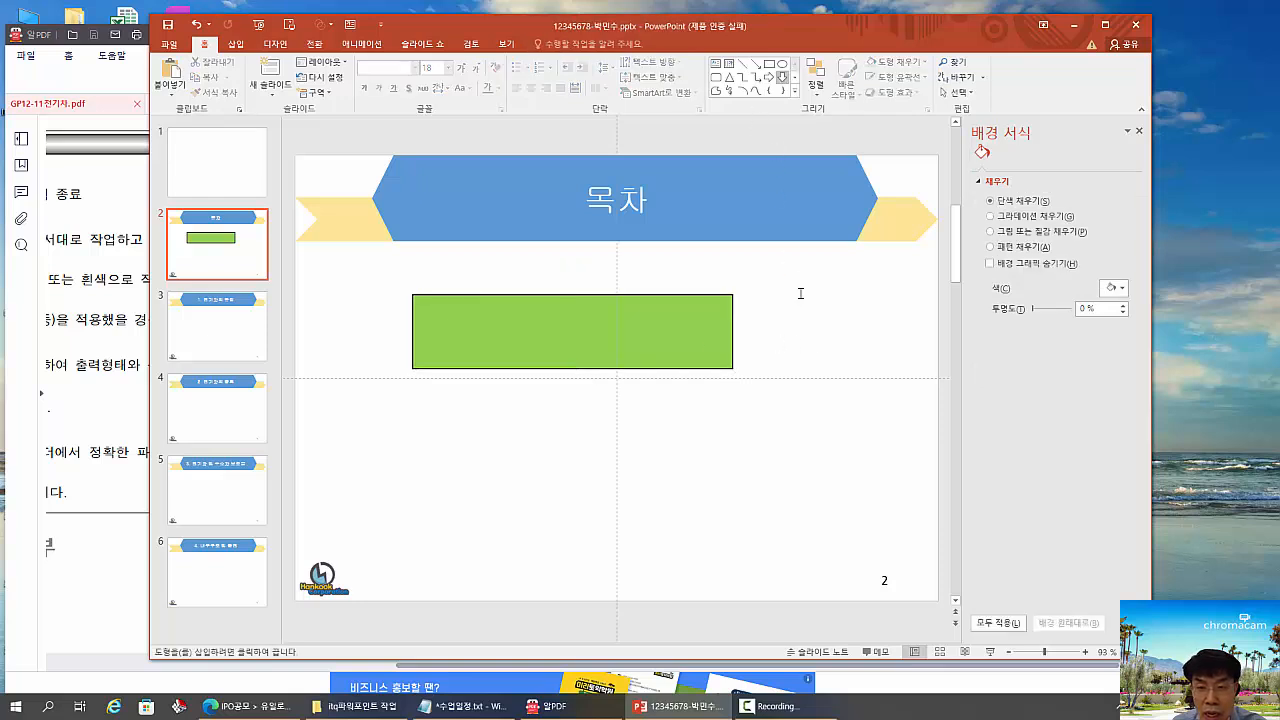
pyautogui.moveTo(802, 294); pyautogui.dragTo(888, 402)
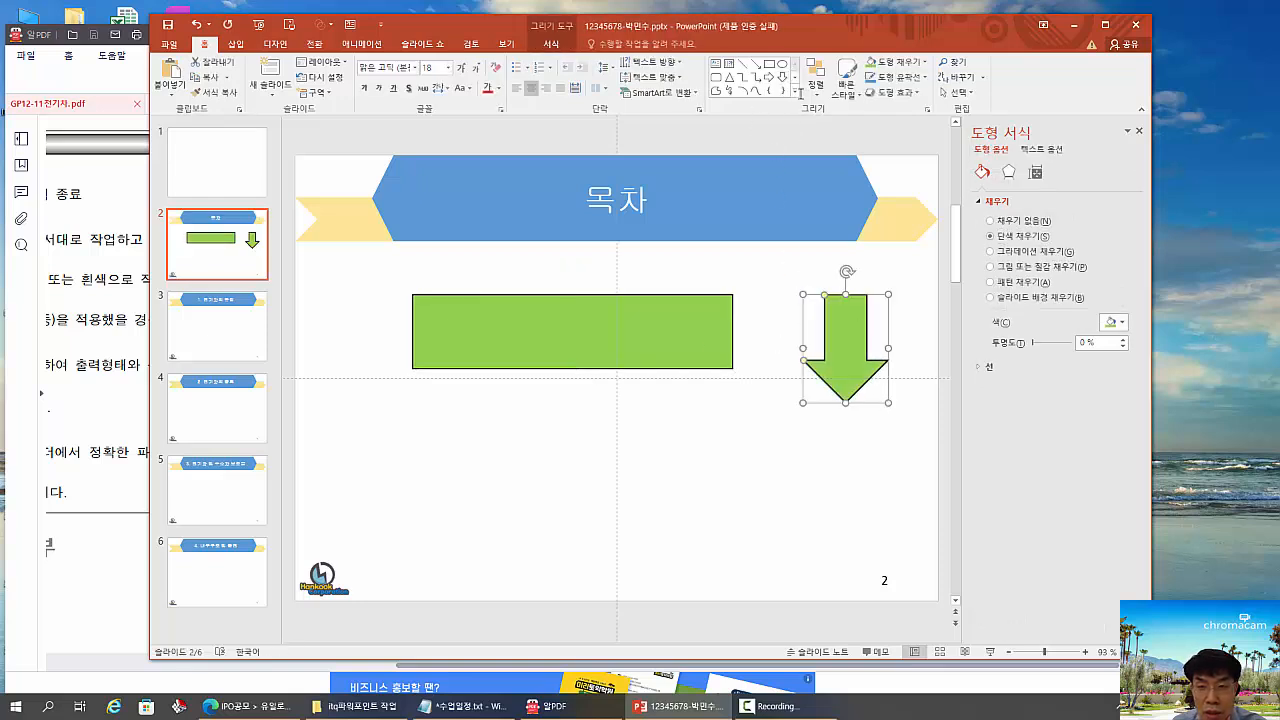
pyautogui.click(795, 91)
pyautogui.click(673, 261)
pyautogui.click(794, 92)
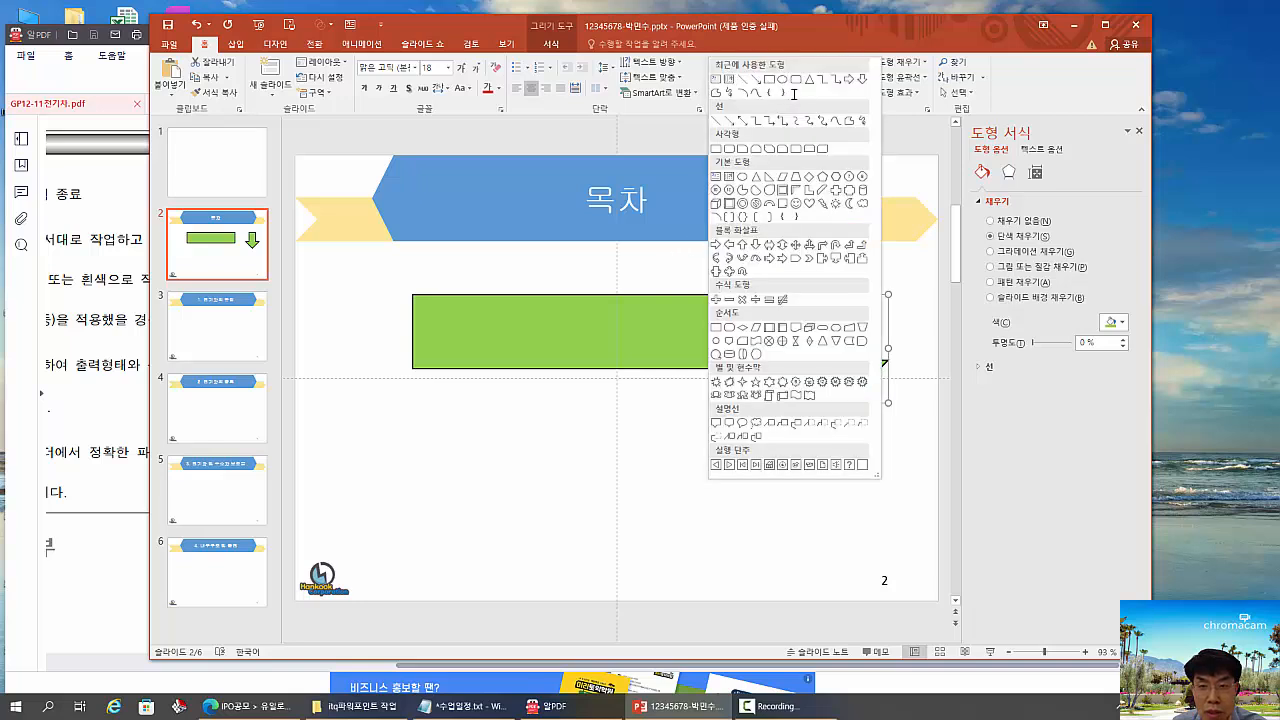
pyautogui.click(782, 79)
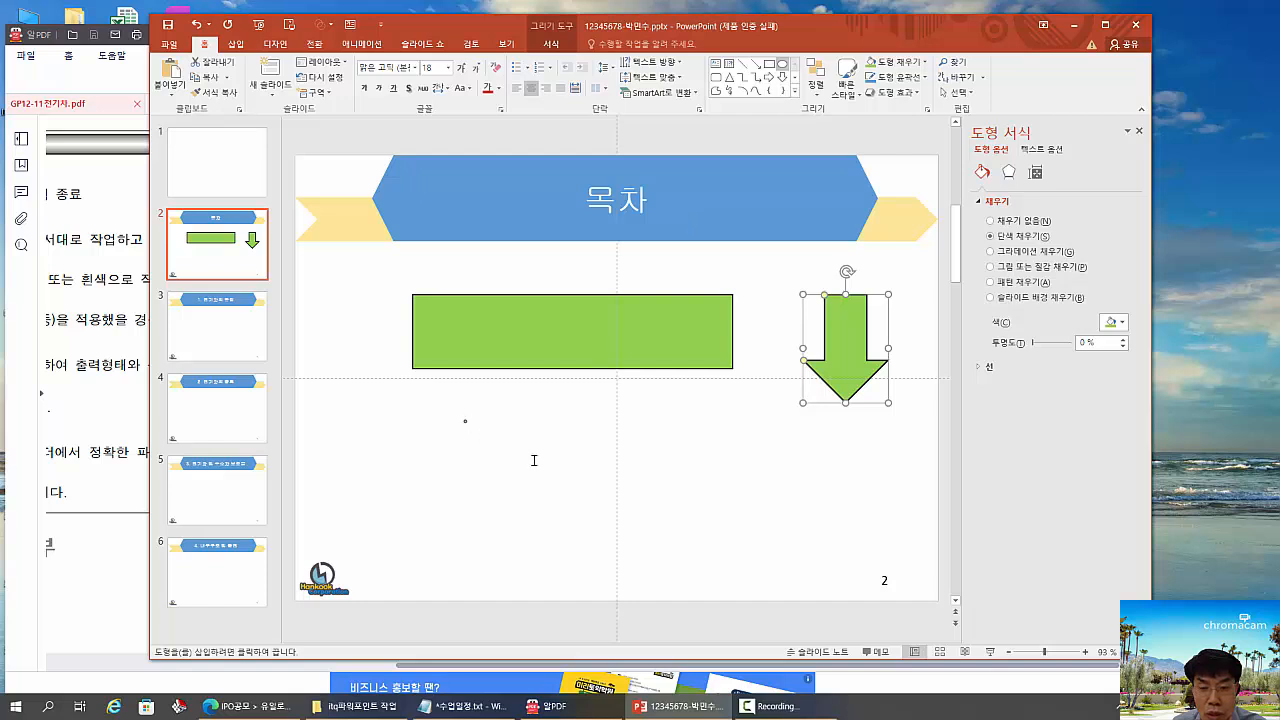
pyautogui.moveTo(463, 420); pyautogui.dragTo(601, 484)
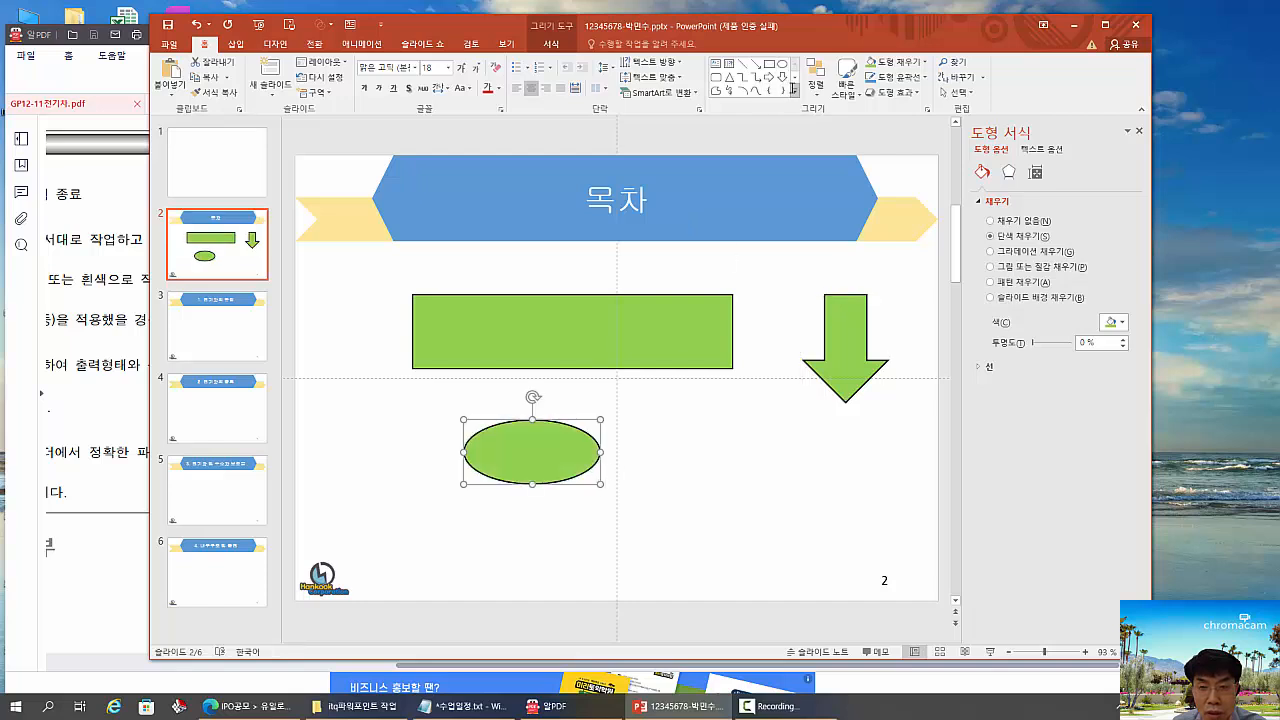
# - Draw an isosceles triangle beside the oval, and move the oval slightly up and away from it
pyautogui.click(729, 77)
pyautogui.moveTo(690, 420); pyautogui.dragTo(792, 502)
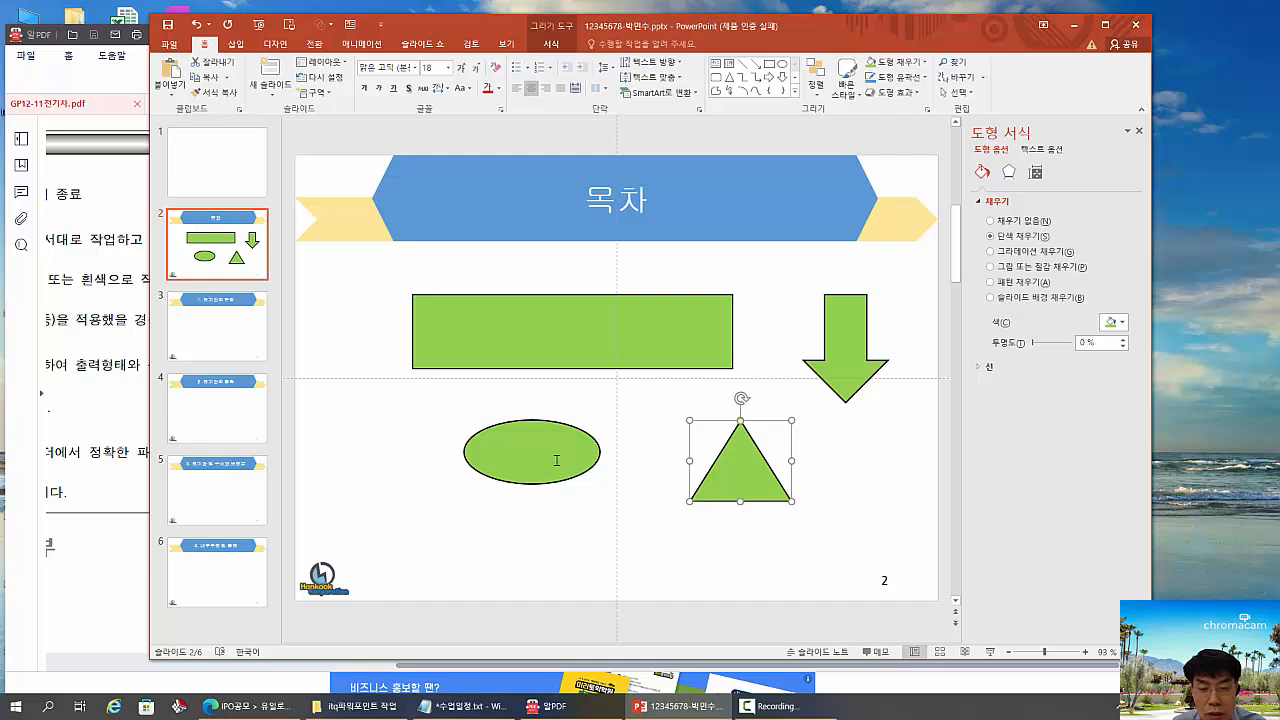
pyautogui.moveTo(546, 457); pyautogui.dragTo(480, 440)
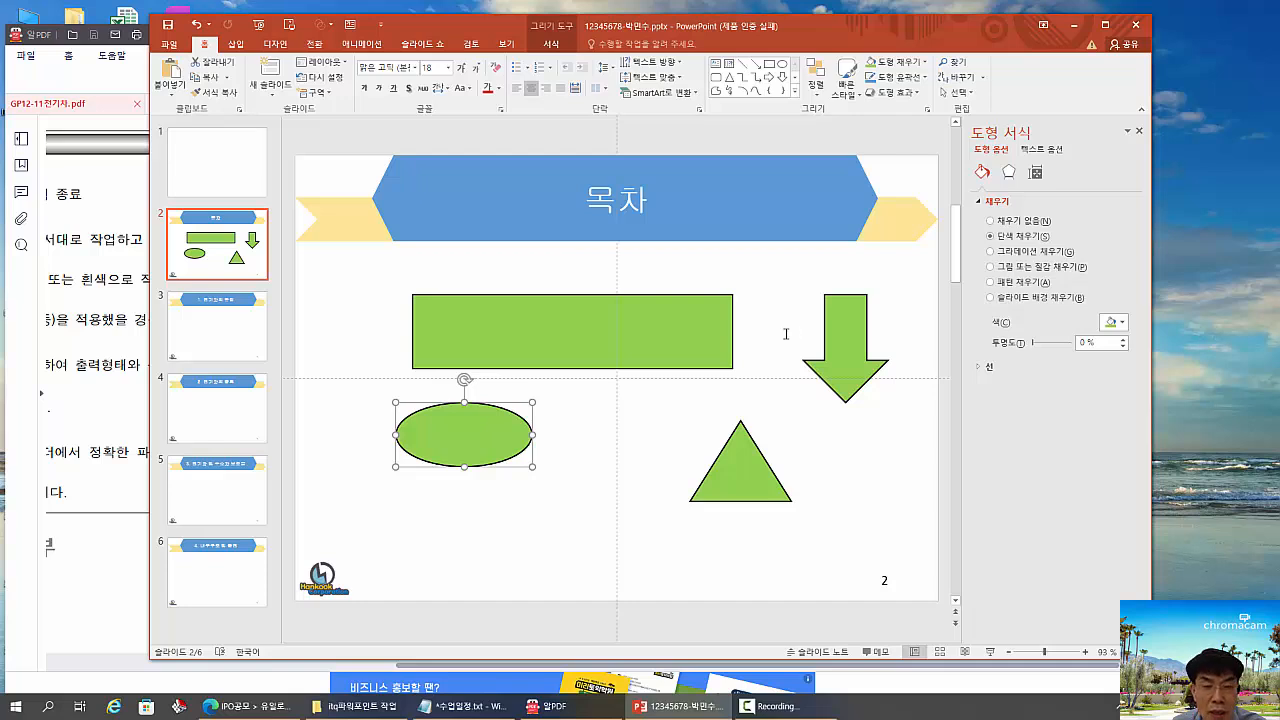
pyautogui.click(653, 314)
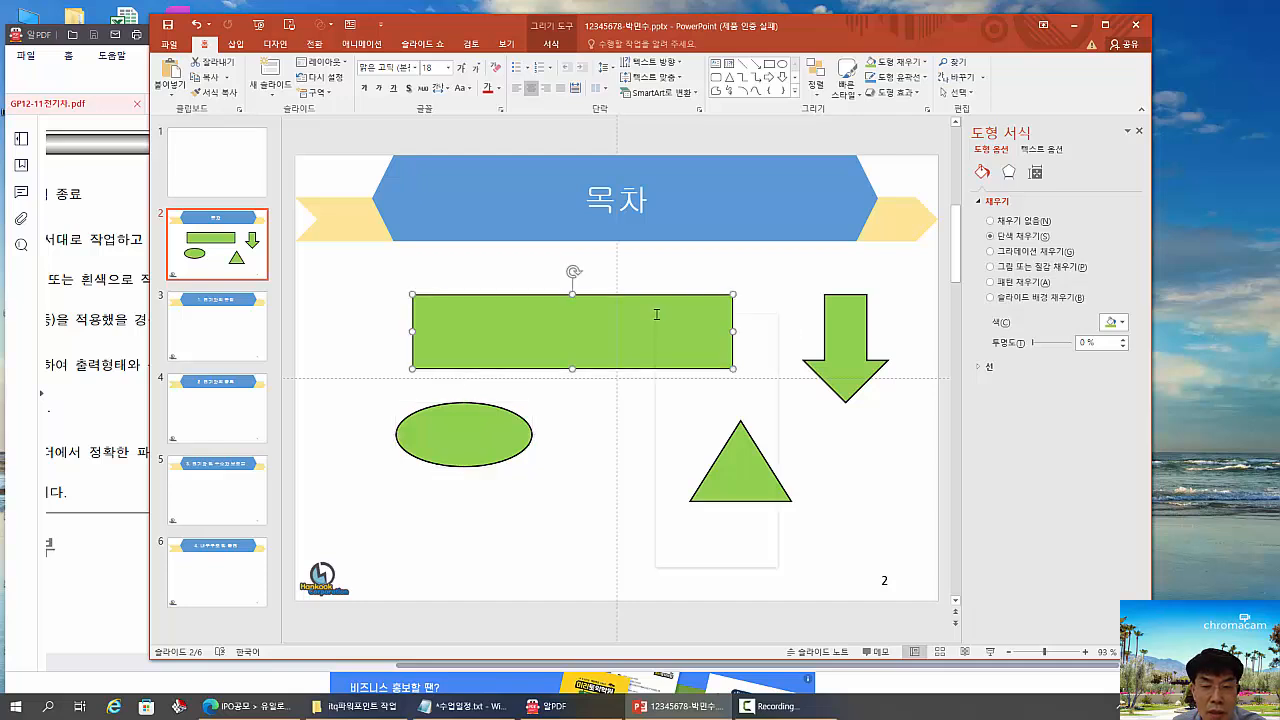
pyautogui.rightClick(657, 315)
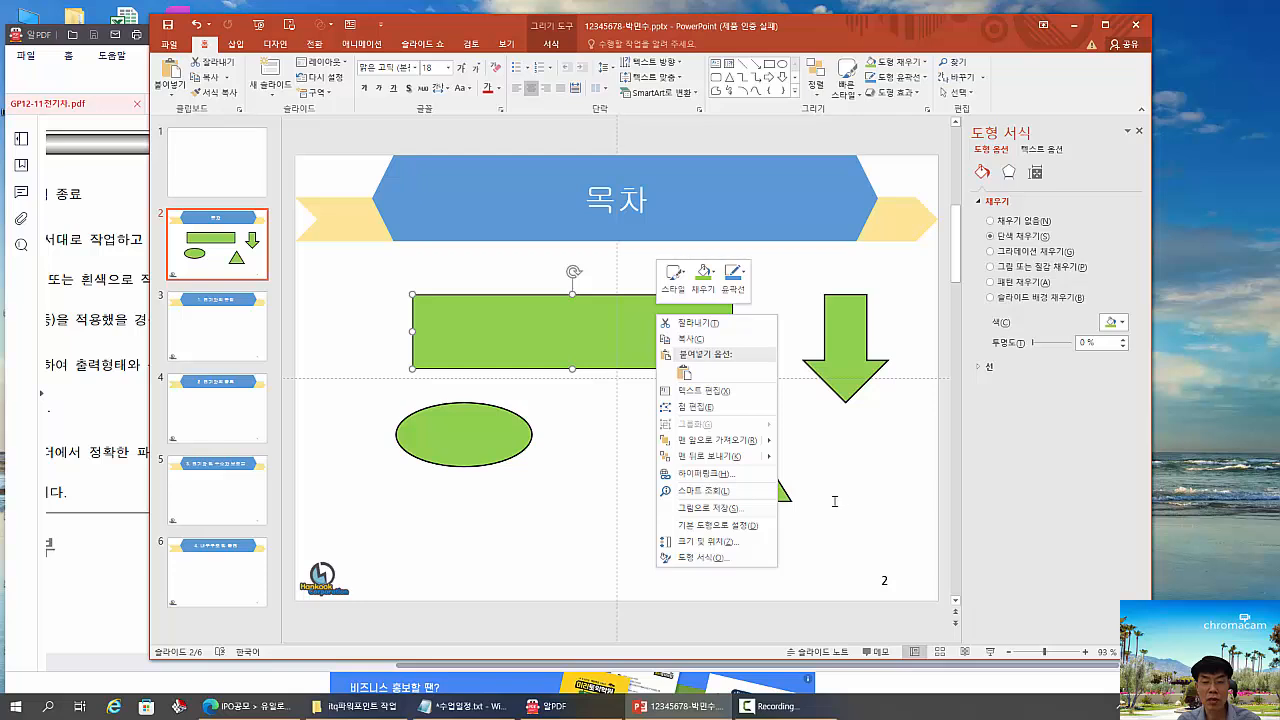
pyautogui.press('Escape')
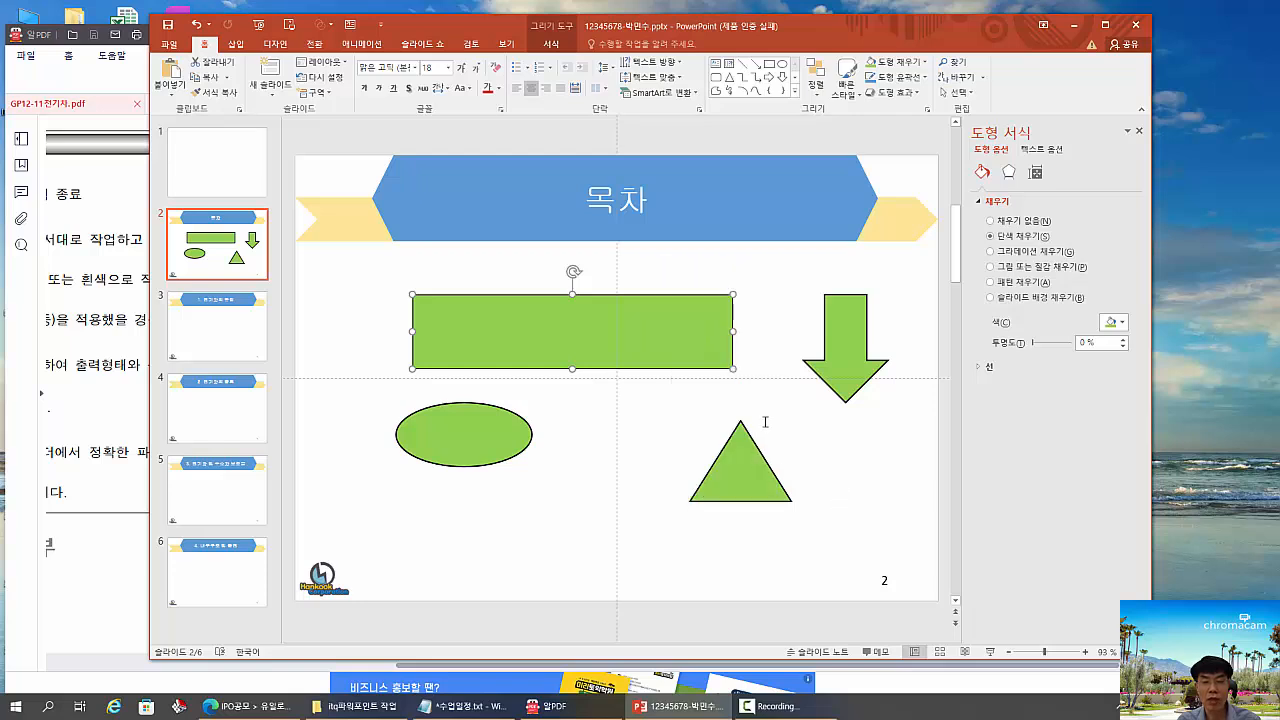
pyautogui.click(771, 310)
# - Remove both the outline and the fill from the rectangle (윤곽선 없음, 채우기 없음)
pyautogui.click(609, 325)
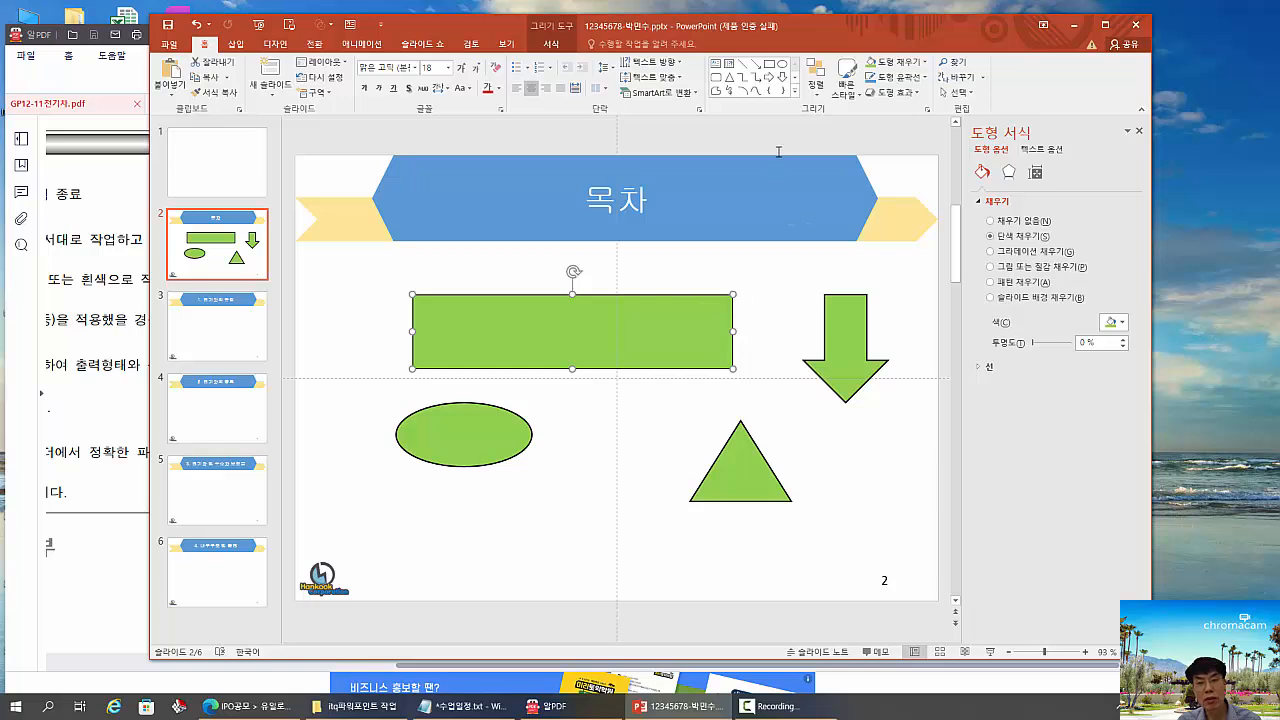
pyautogui.click(922, 77)
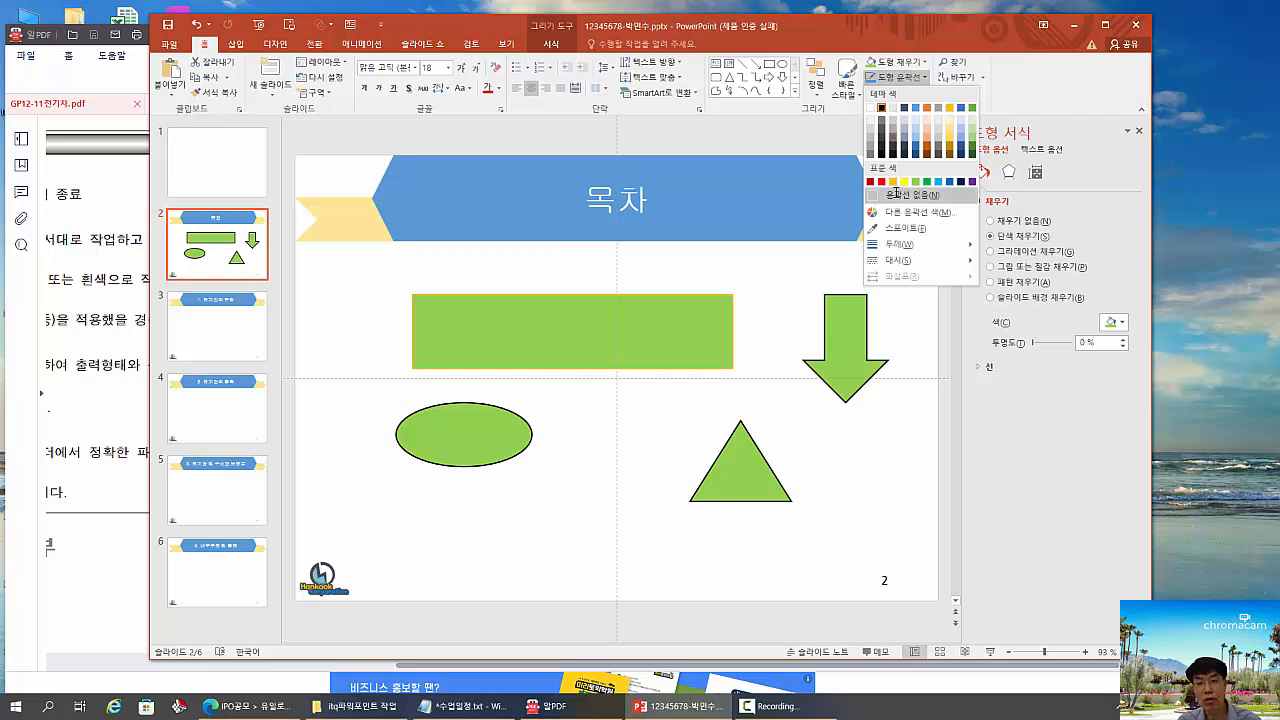
pyautogui.click(897, 193)
pyautogui.click(922, 61)
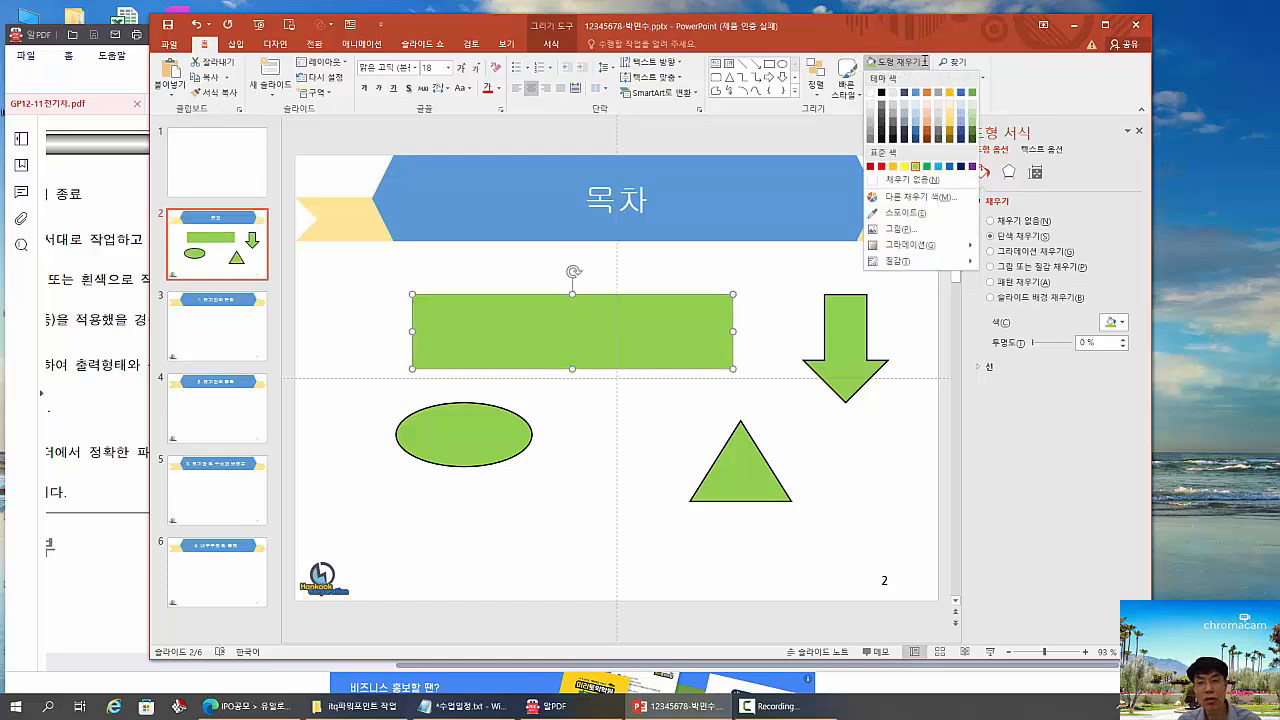
pyautogui.click(880, 179)
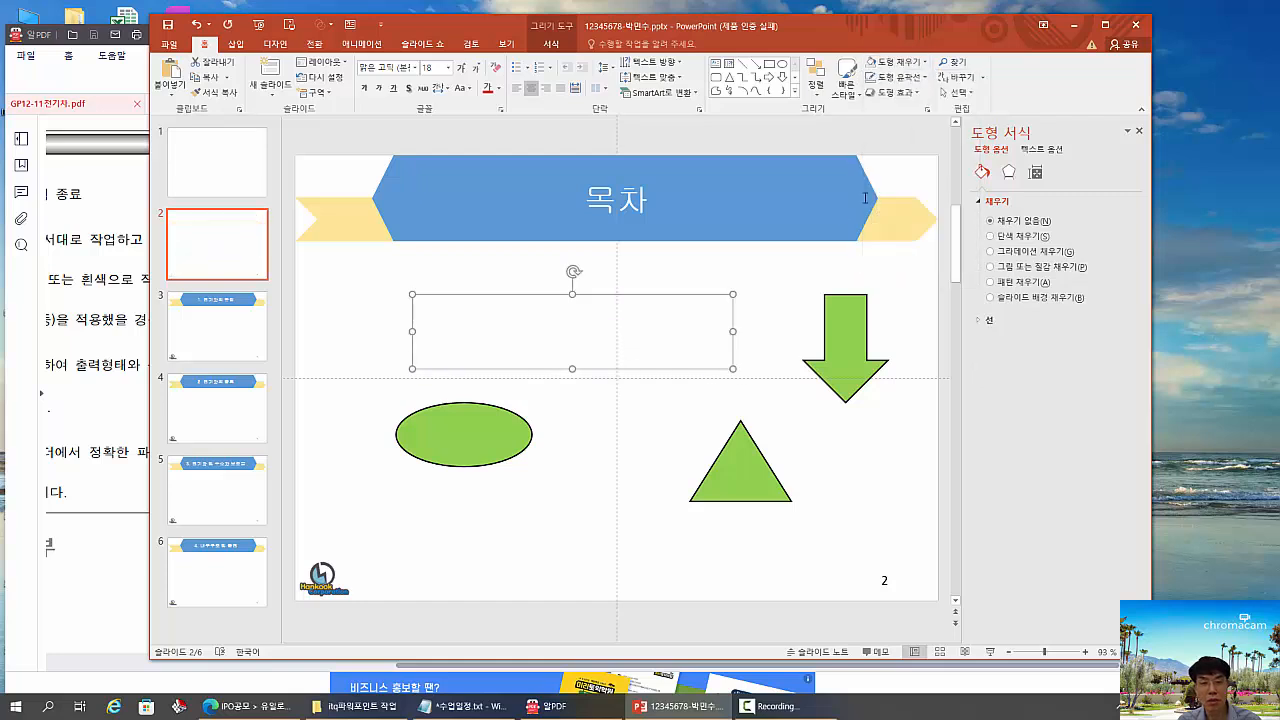
# - Set the formatting of the unfilled, unoutlined rectangle as the default shape (기본 도형으로 설정)
pyautogui.rightClick(663, 296)
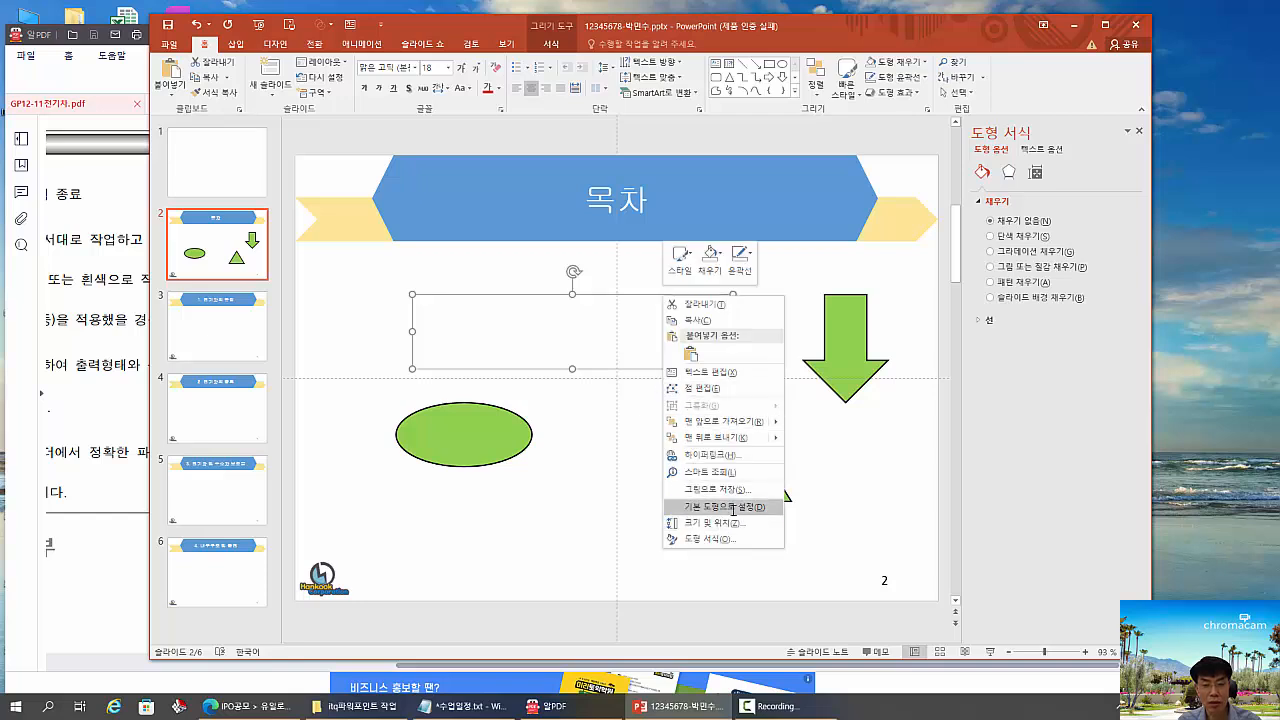
pyautogui.press('Escape')
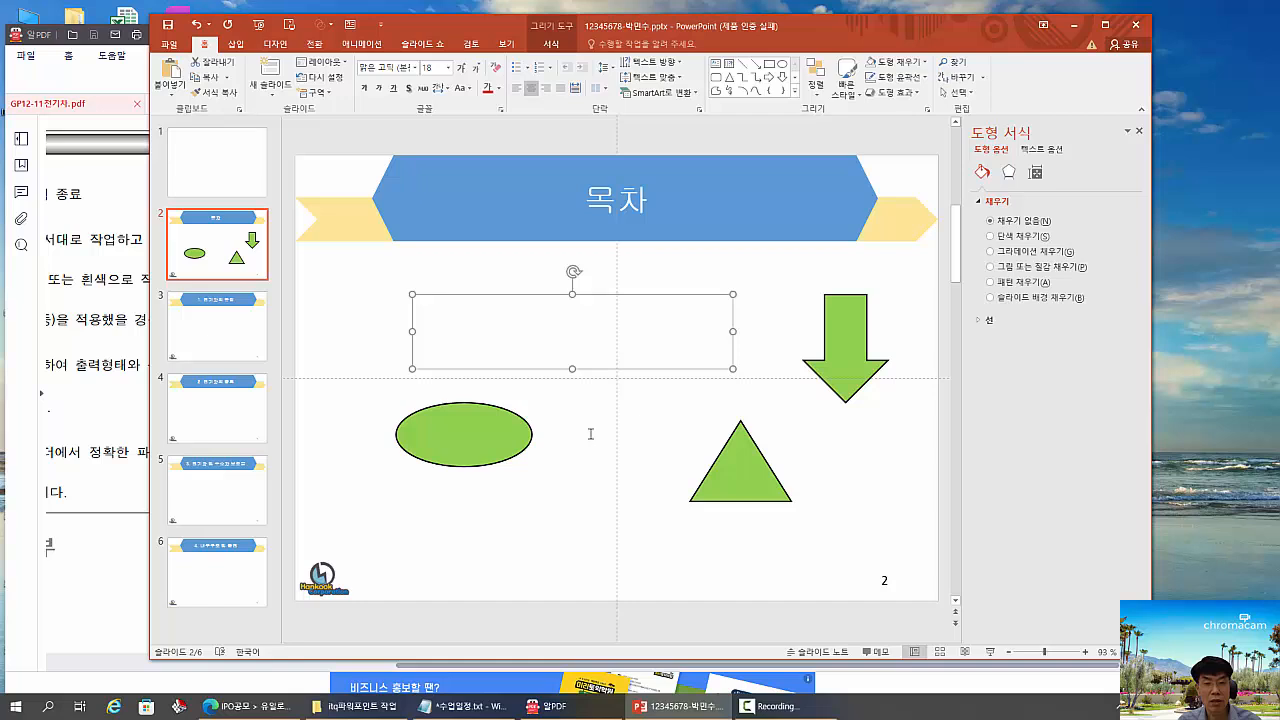
pyautogui.click(590, 432)
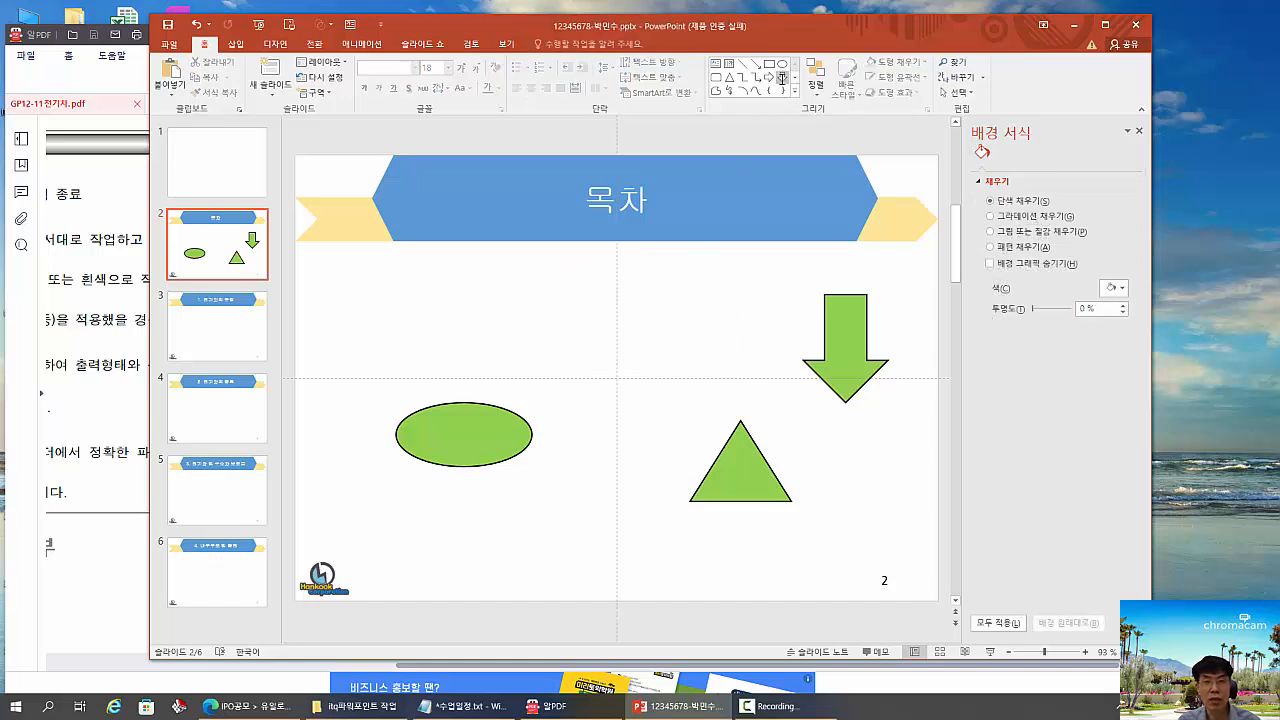
# - Draw a circle between the green oval and the triangle, and a chord above the oval, using the default shape formatting
pyautogui.click(781, 64)
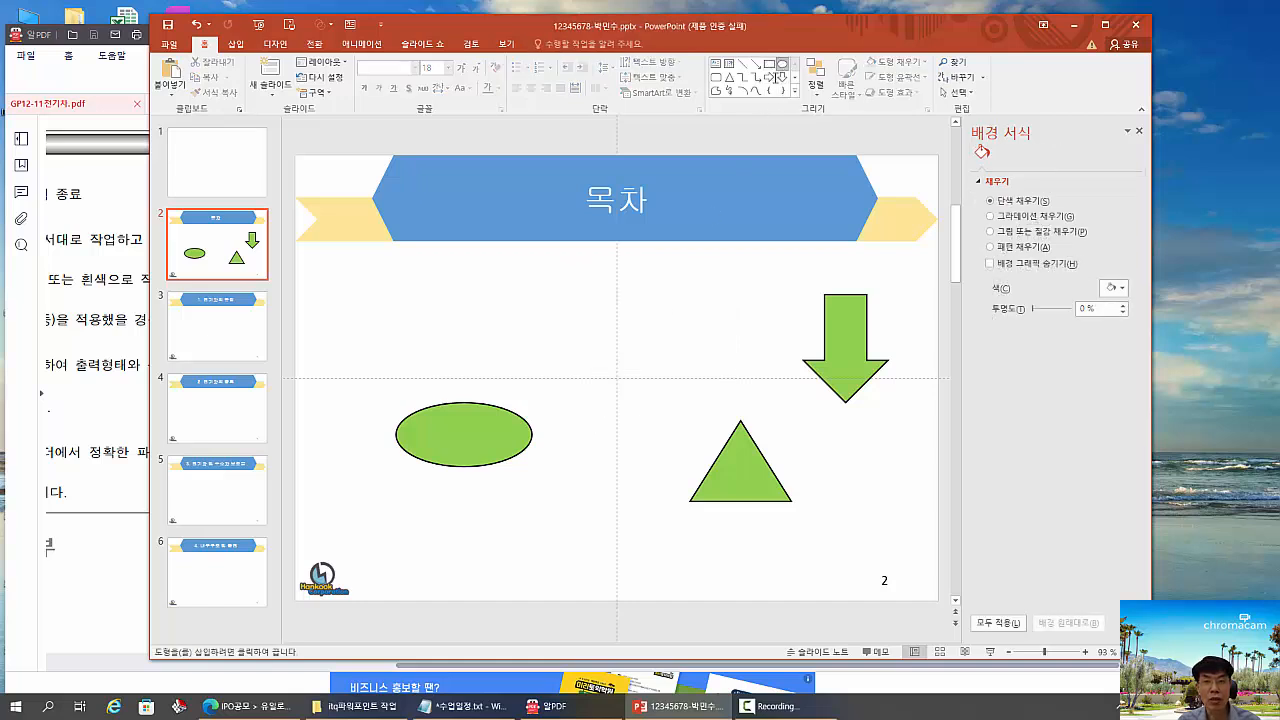
pyautogui.click(664, 530)
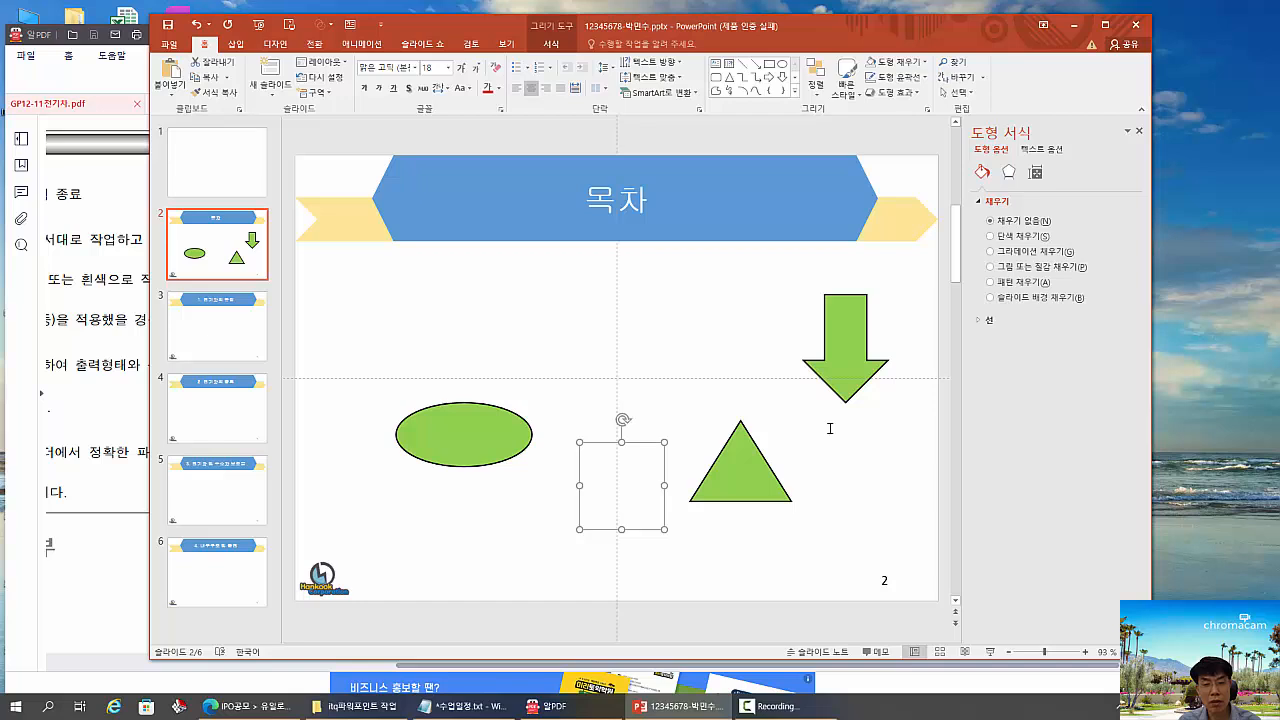
pyautogui.press('Delete')
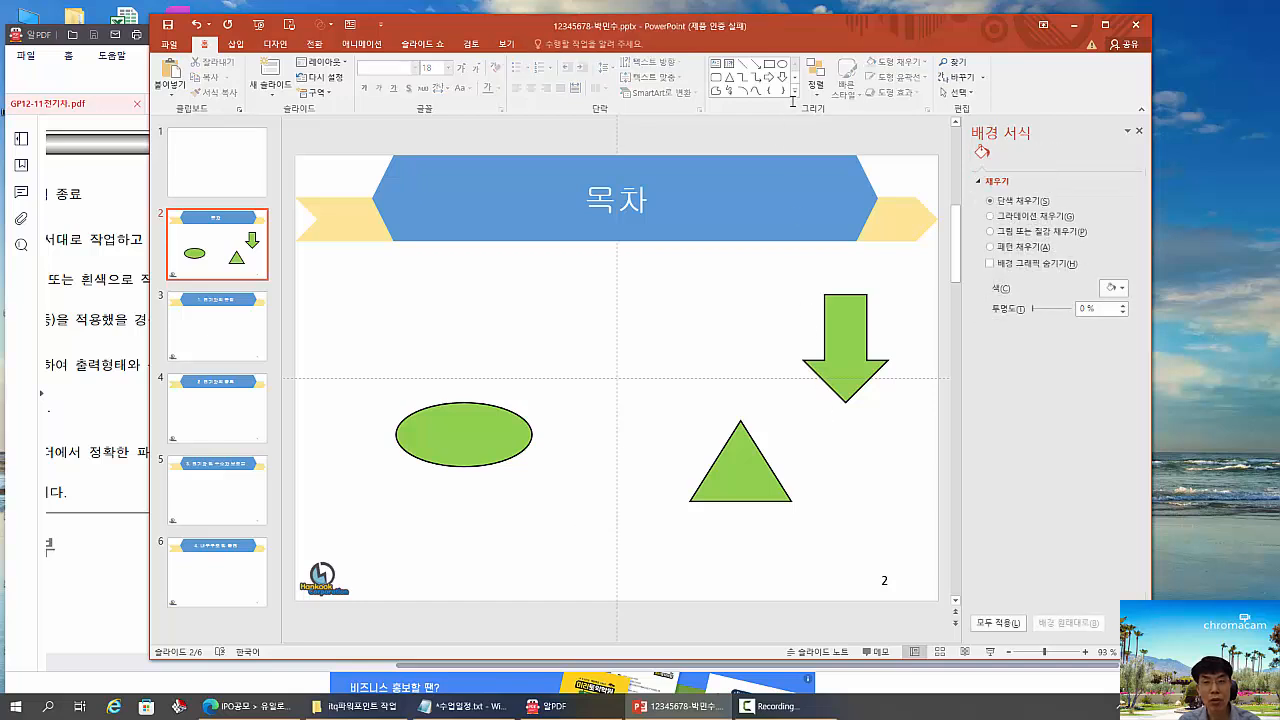
pyautogui.click(795, 92)
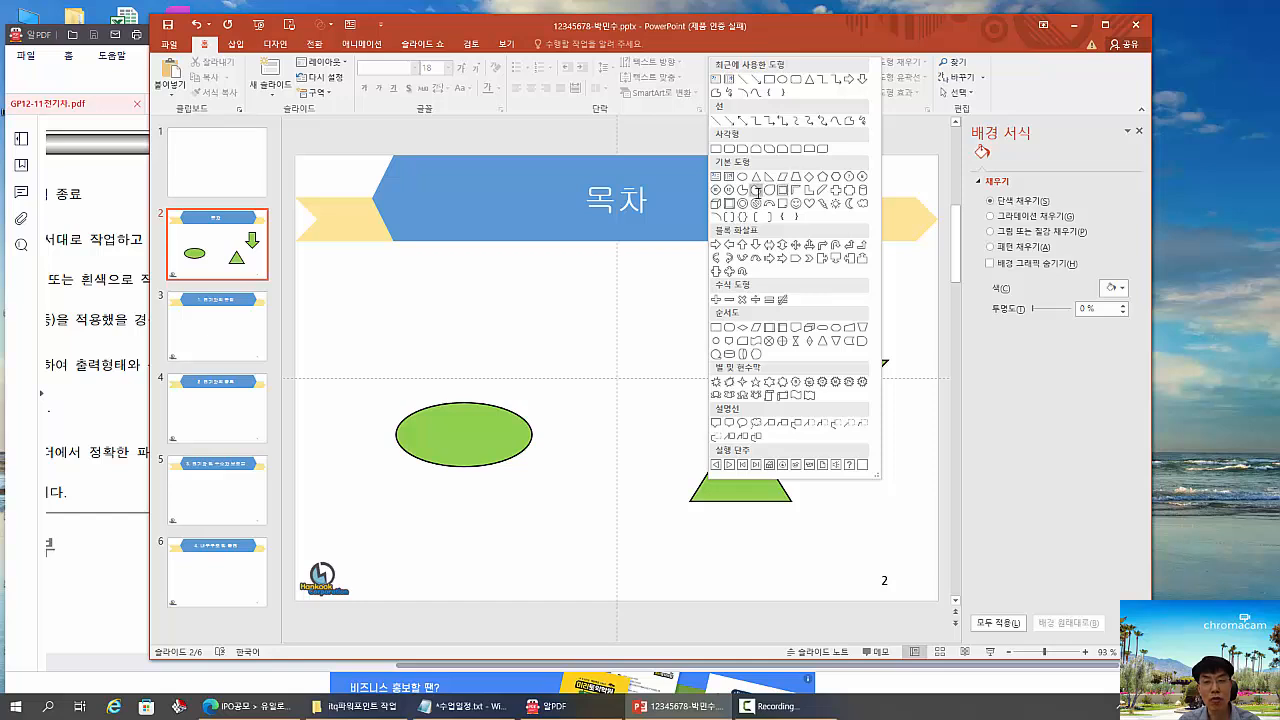
pyautogui.click(764, 190)
pyautogui.moveTo(362, 294); pyautogui.dragTo(482, 369)
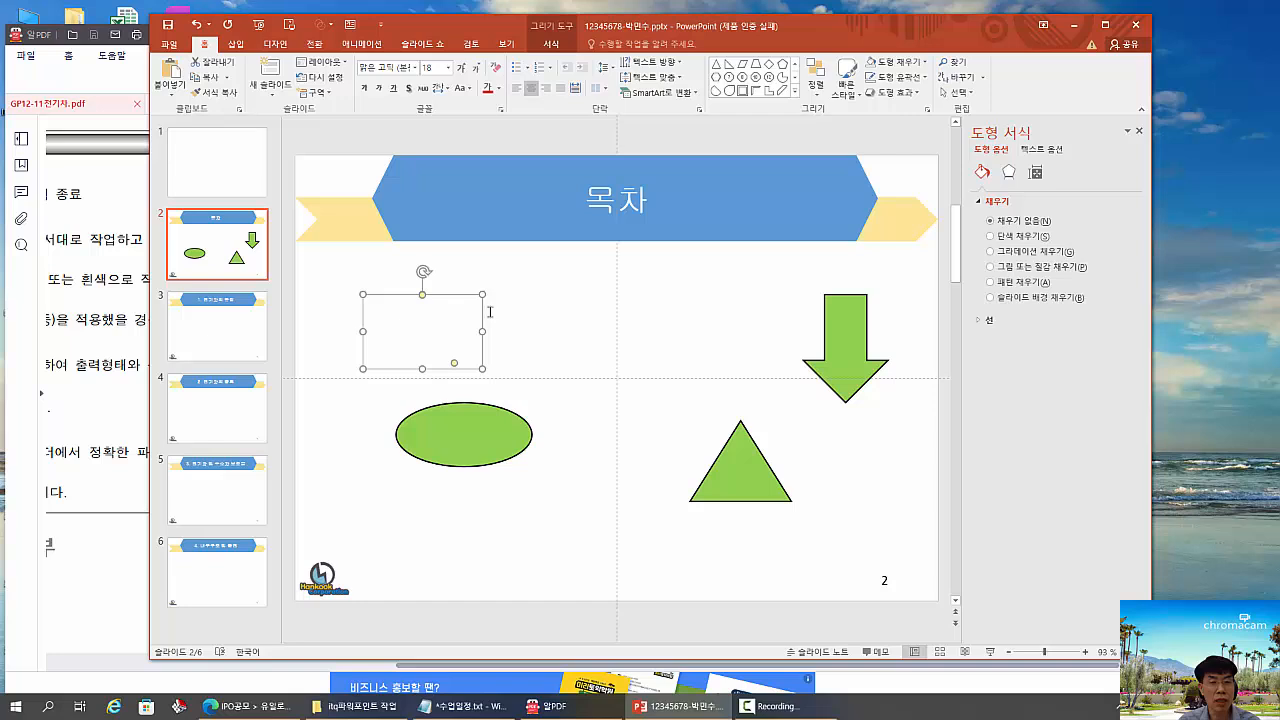
pyautogui.click(369, 487)
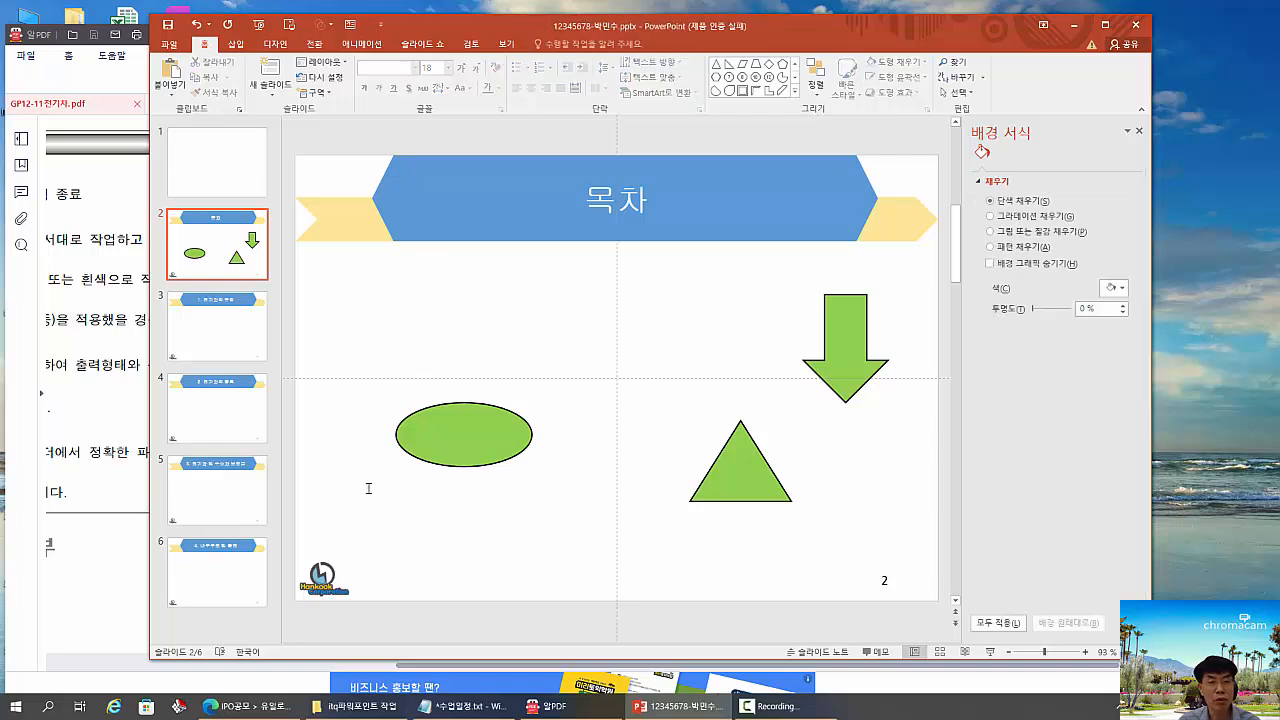
# - Select the unfilled circle between the oval and the triangle, move it slightly up and fill it with the blue theme colour
pyautogui.moveTo(329, 260); pyautogui.dragTo(804, 596)
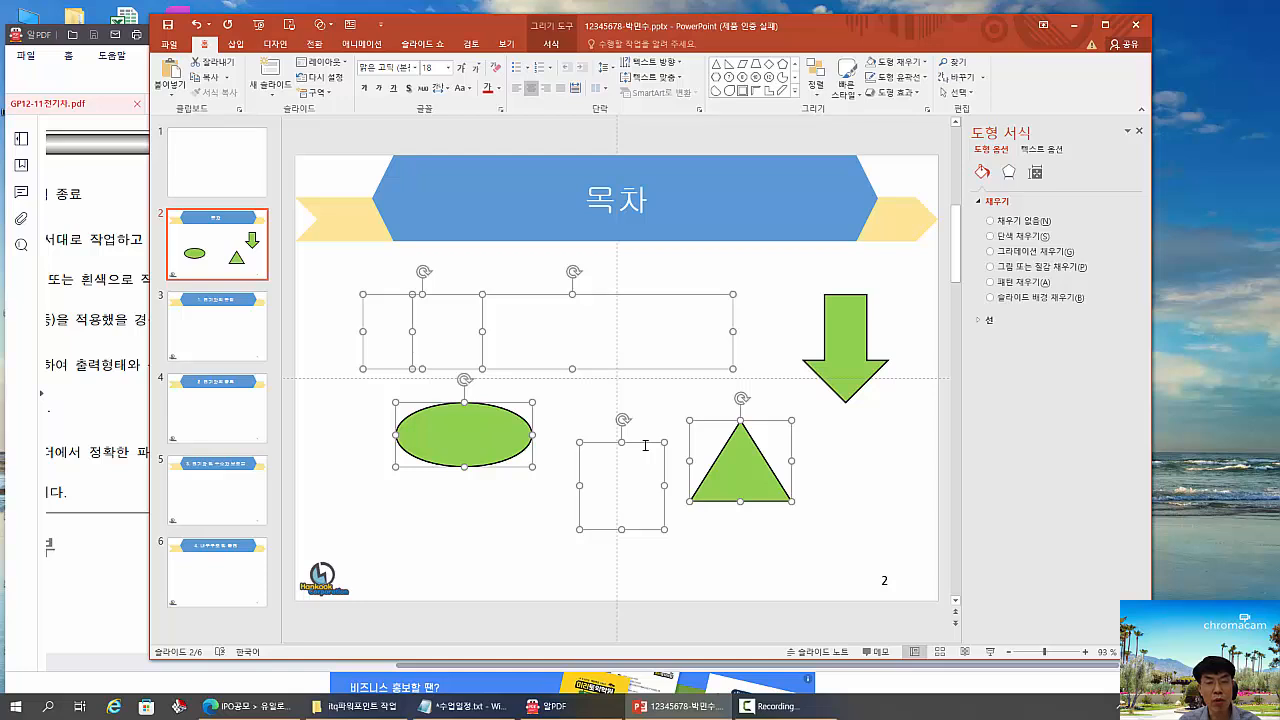
pyautogui.click(855, 504)
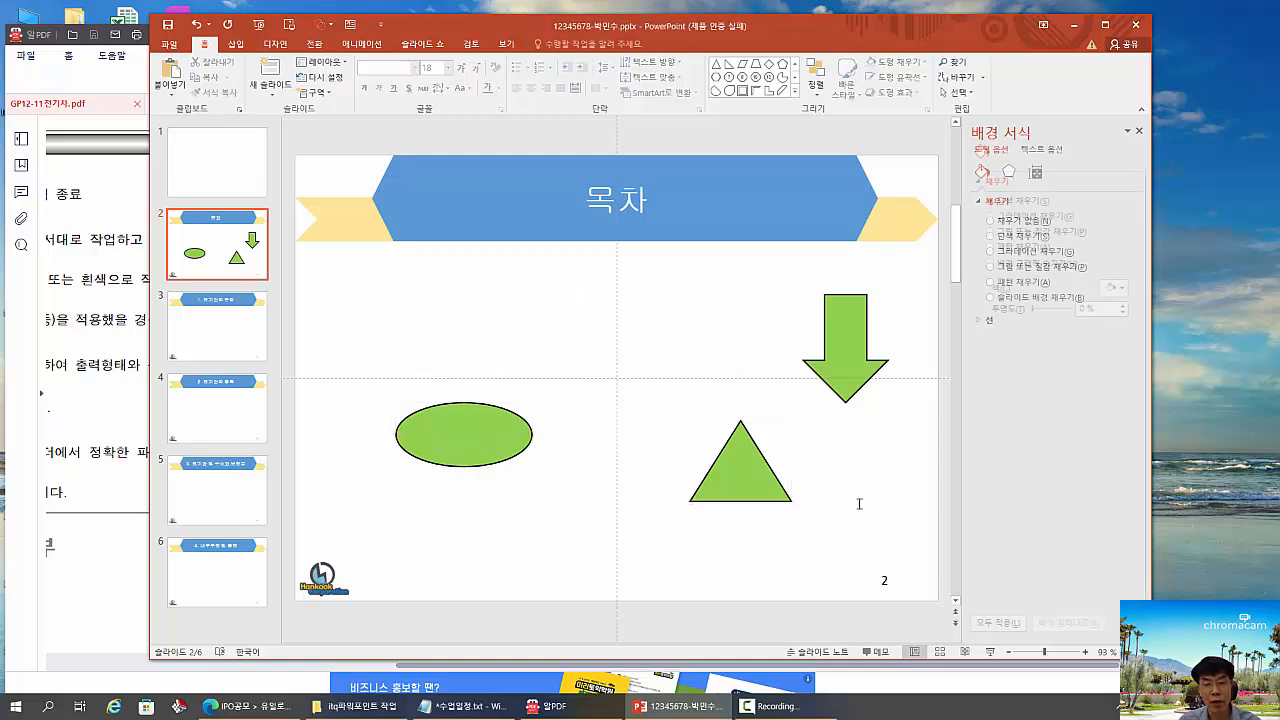
pyautogui.click(665, 477)
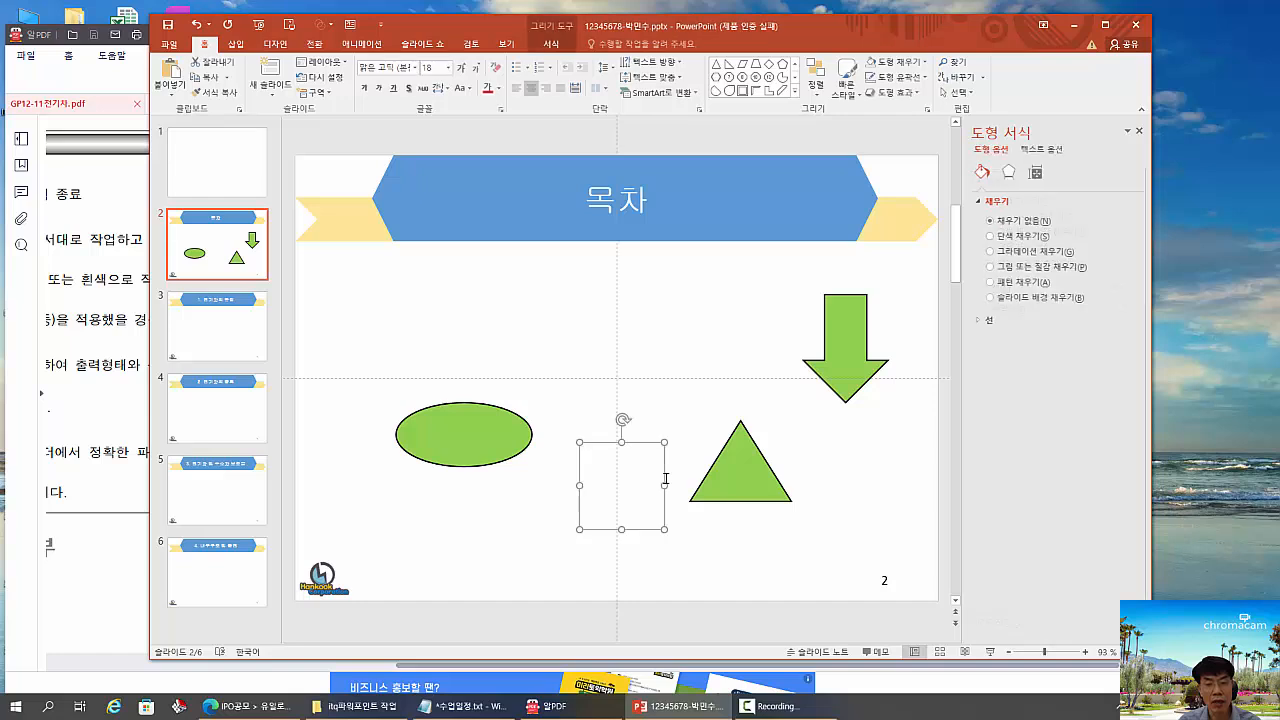
pyautogui.moveTo(648, 443); pyautogui.dragTo(652, 413)
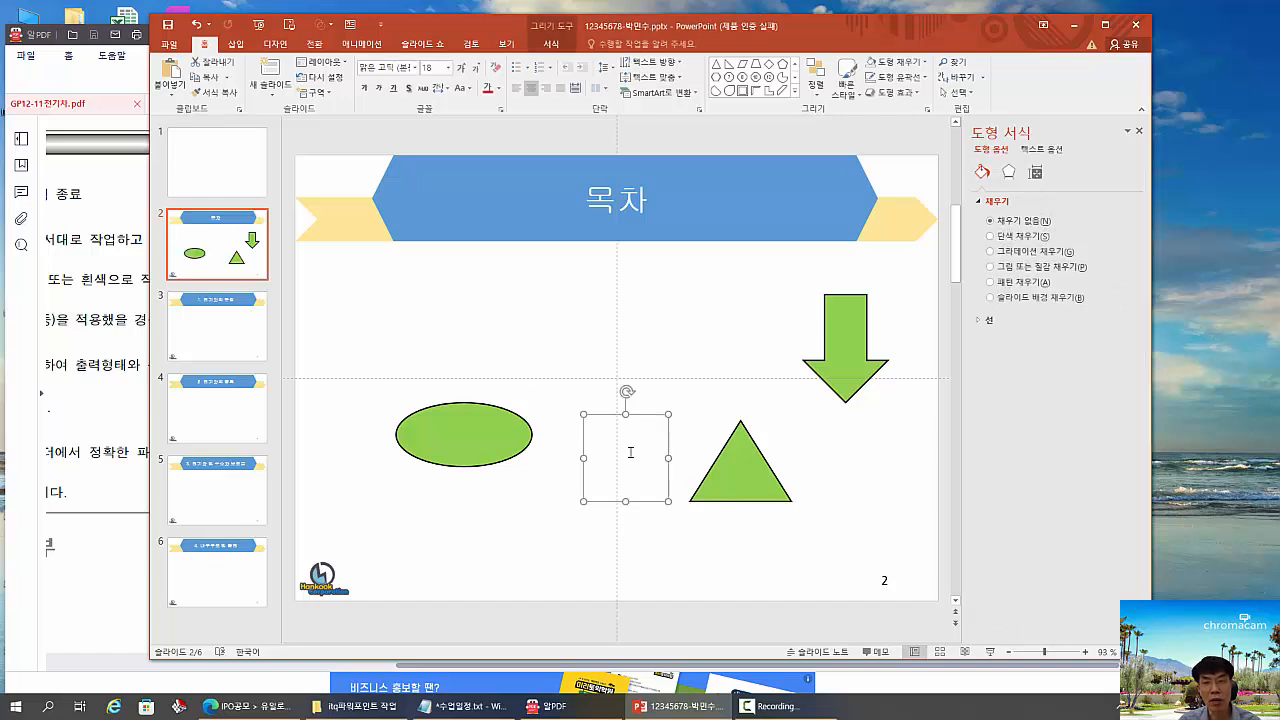
pyautogui.click(925, 62)
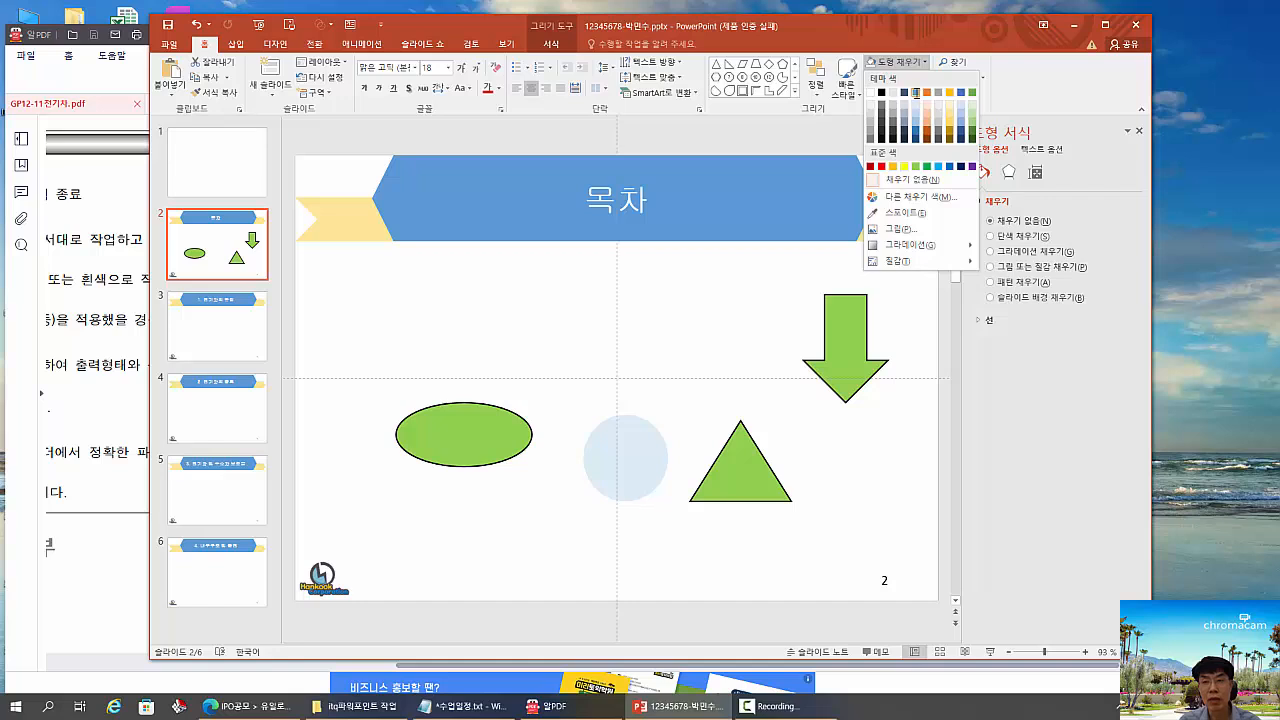
pyautogui.click(916, 92)
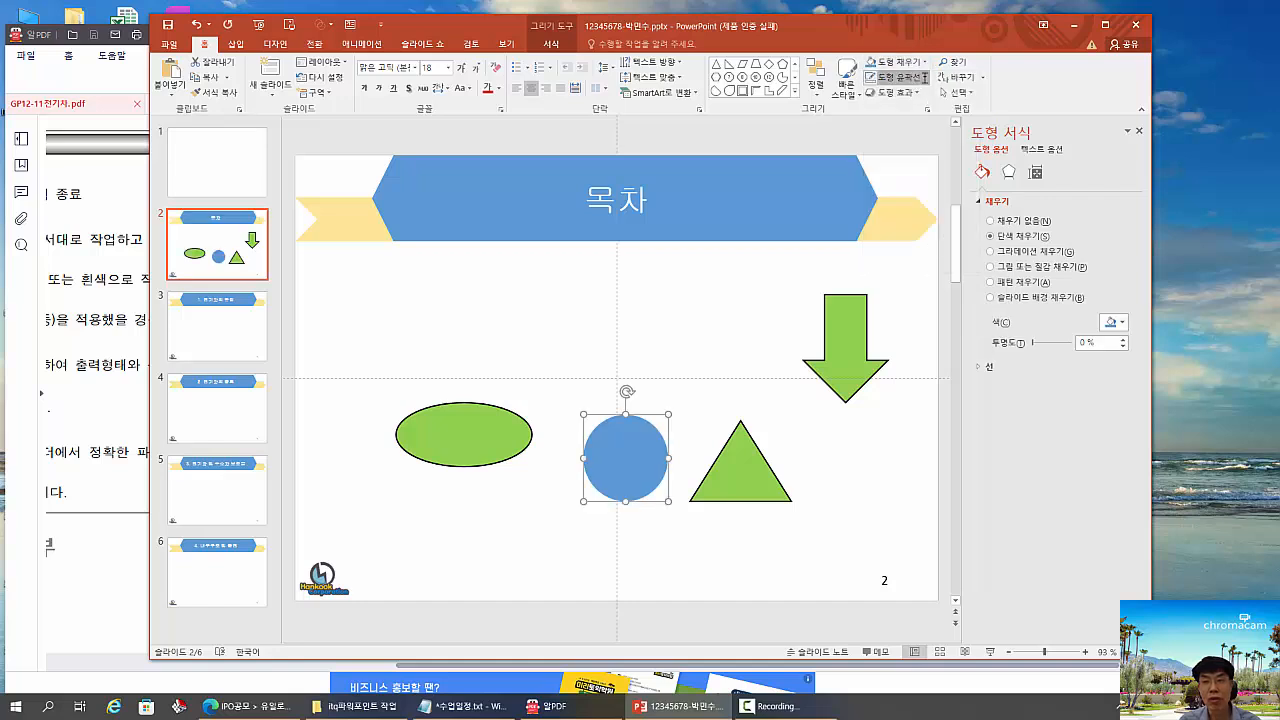
# - Give the blue circle a black outline with a thickness of ½ pt
pyautogui.click(923, 76)
pyautogui.moveTo(905, 243)
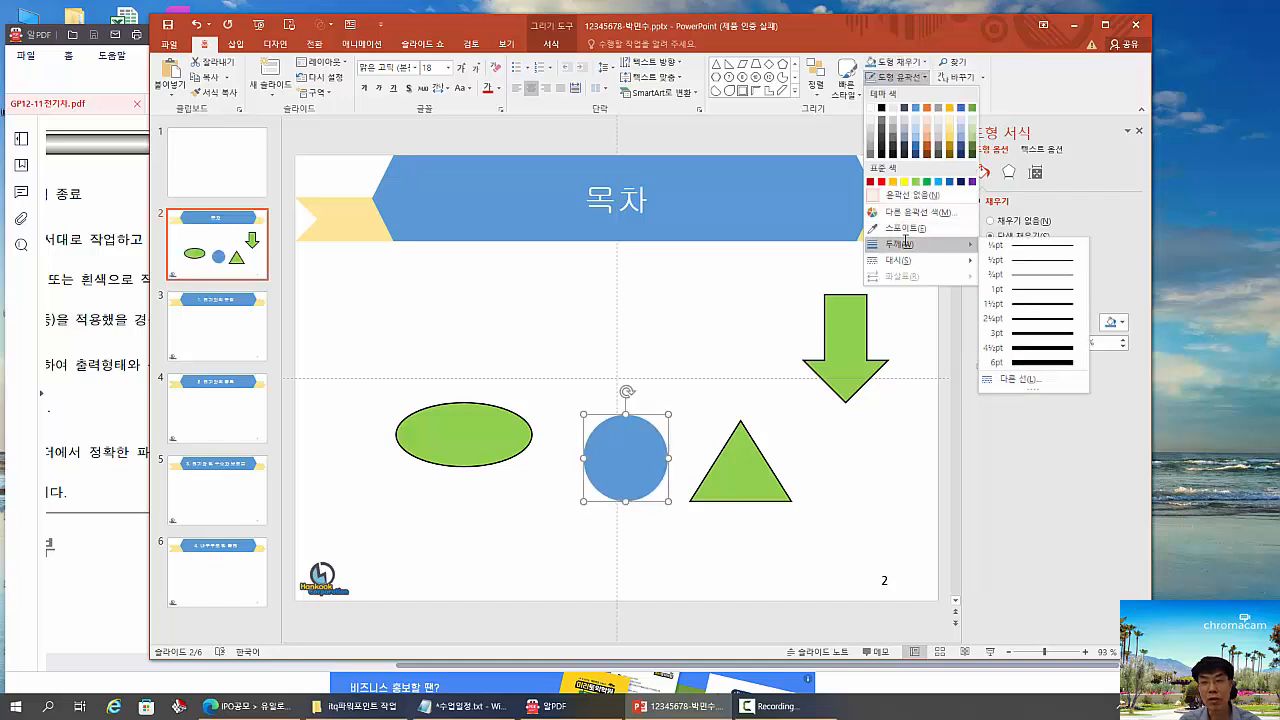
pyautogui.click(881, 107)
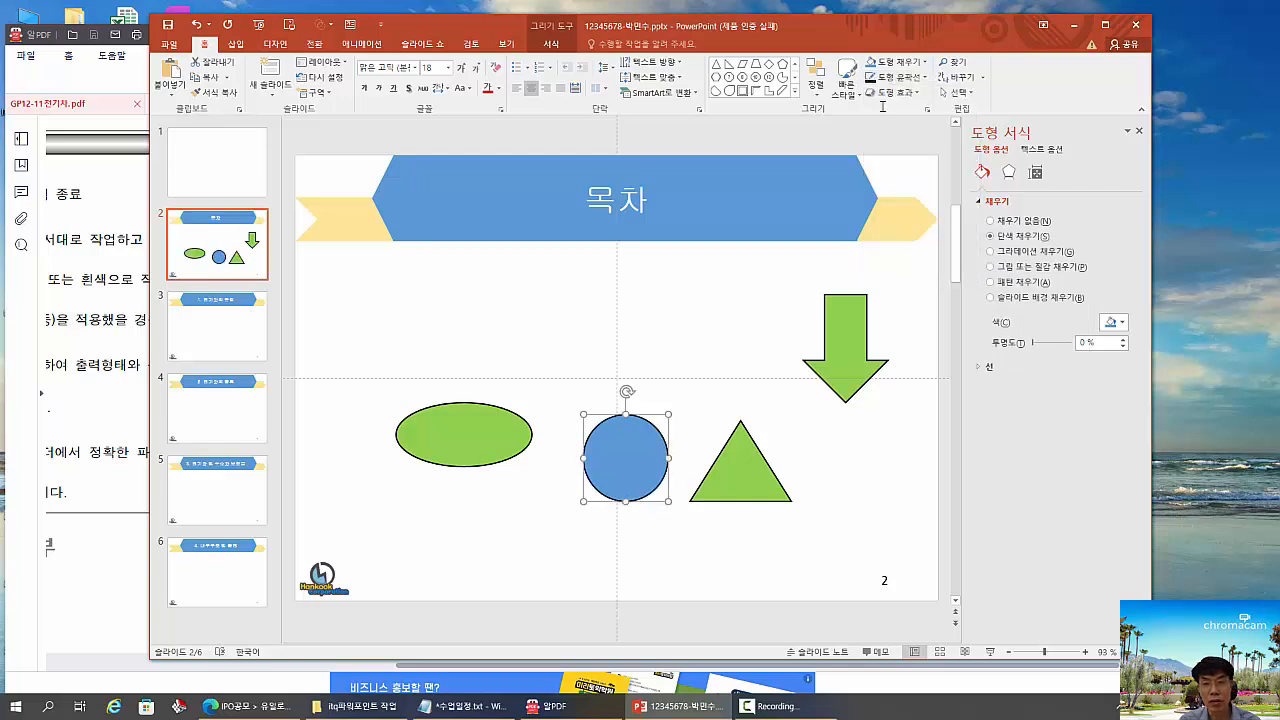
pyautogui.click(920, 77)
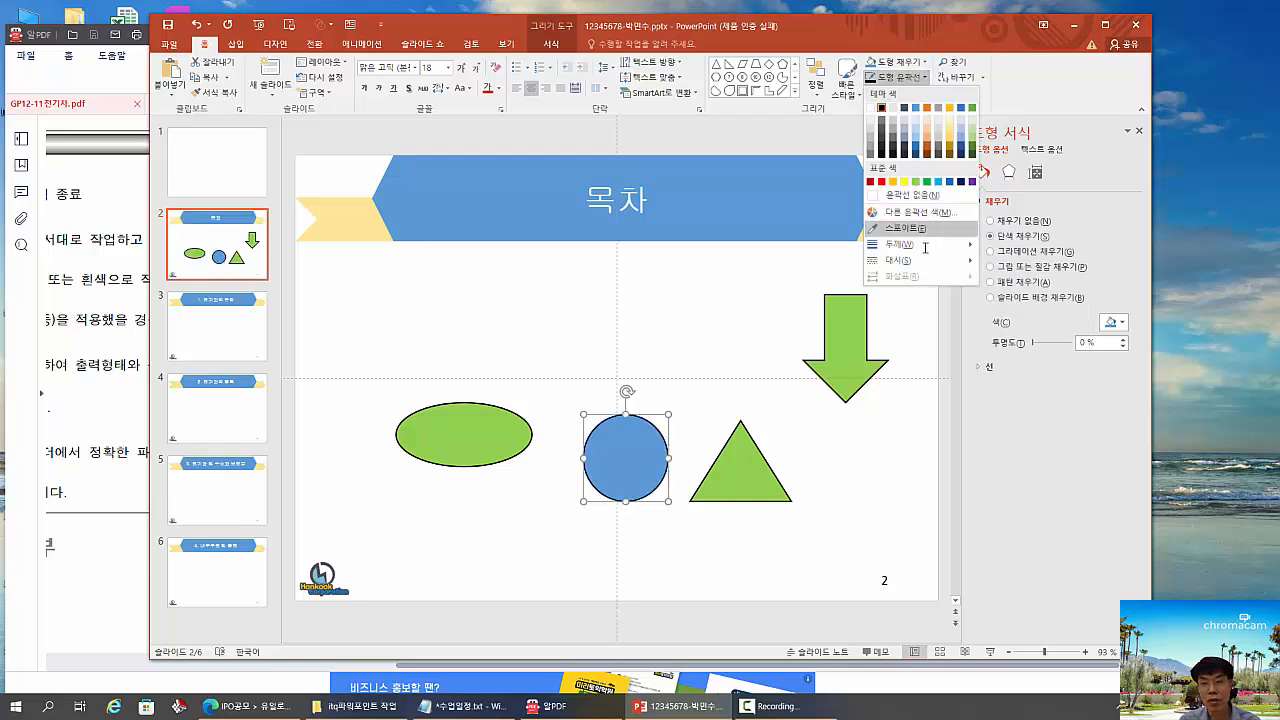
pyautogui.moveTo(927, 246)
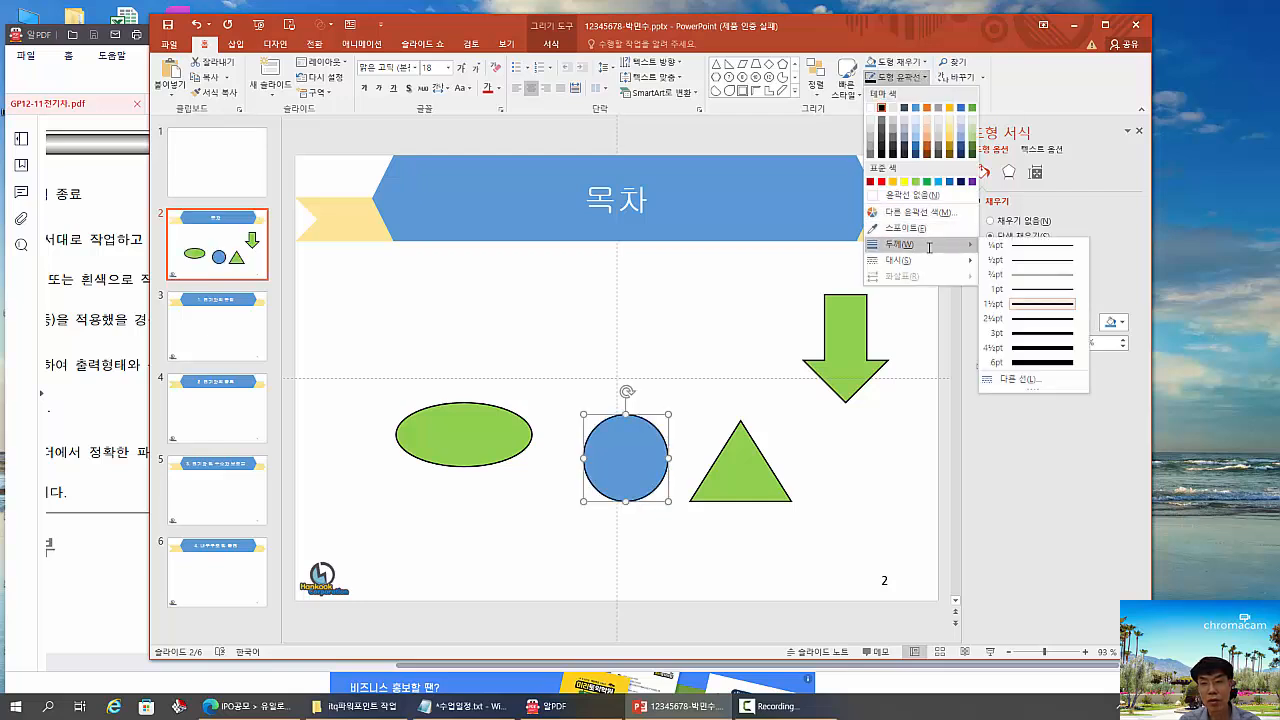
pyautogui.click(1013, 261)
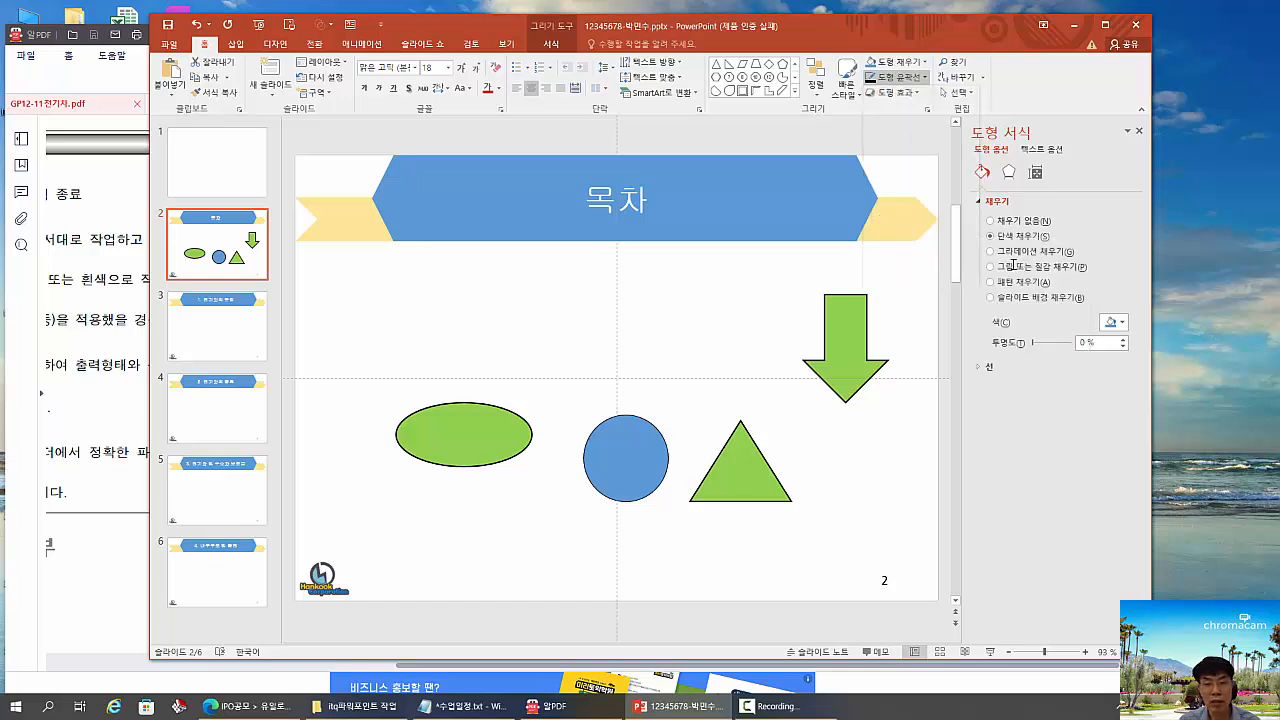
# - Set the blue circle's formatting as the default shape, and move the circle up toward the title
pyautogui.click(466, 440)
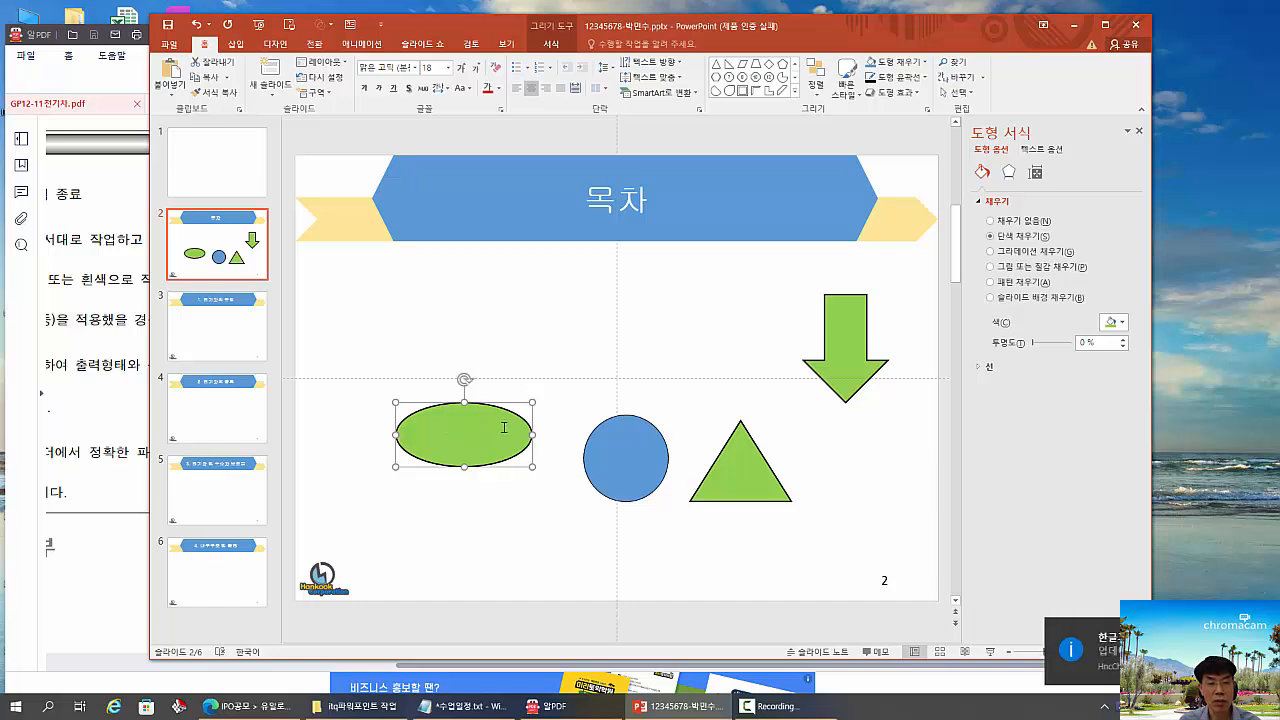
pyautogui.click(666, 354)
pyautogui.click(609, 451)
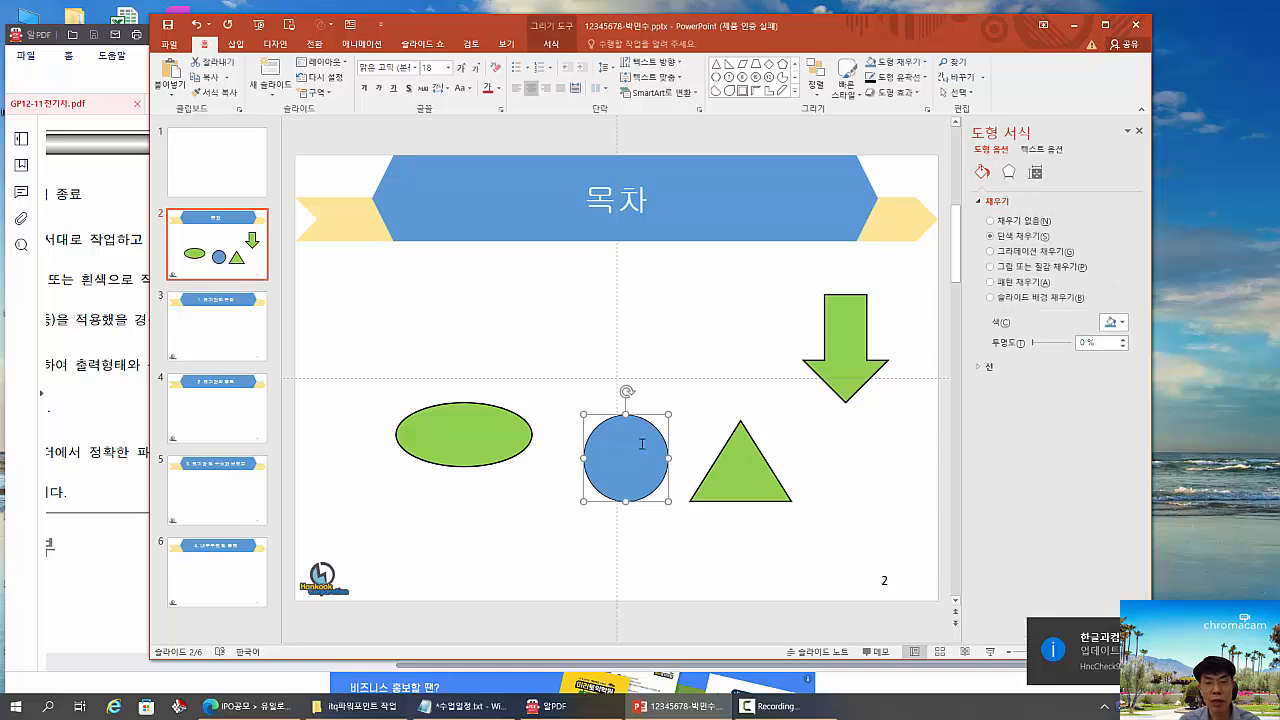
pyautogui.rightClick(642, 444)
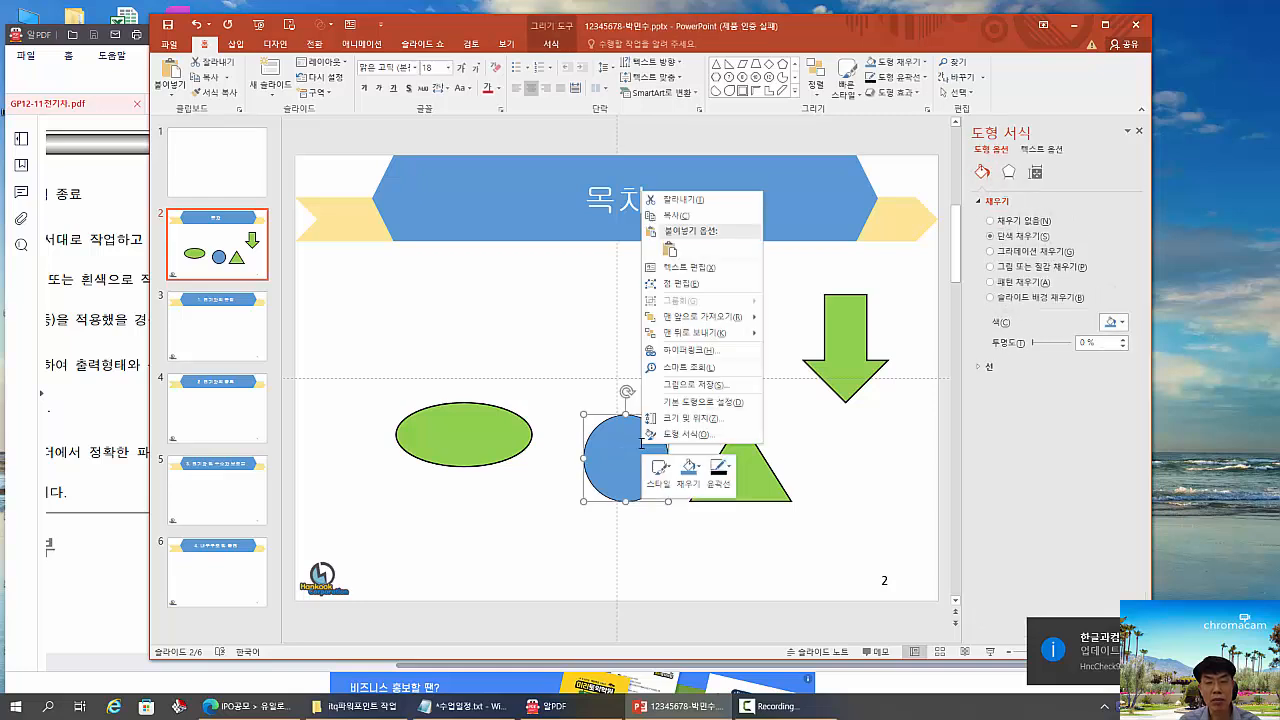
pyautogui.click(697, 401)
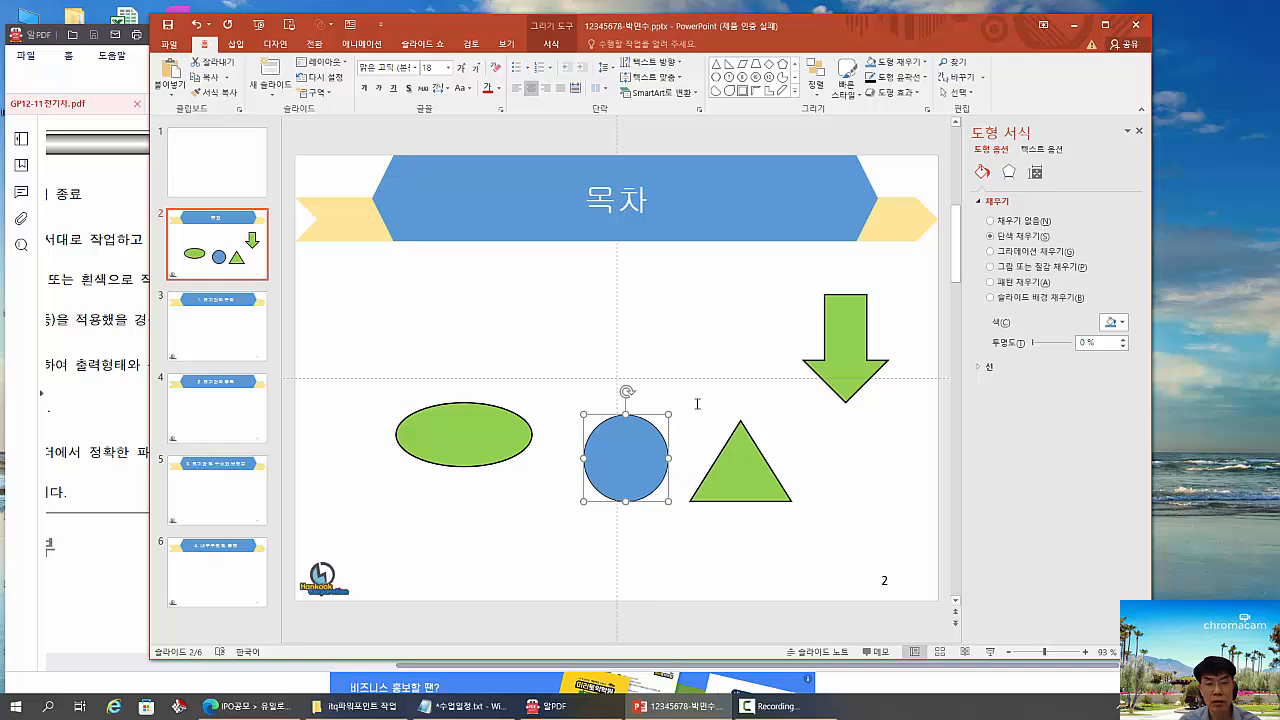
pyautogui.moveTo(638, 442); pyautogui.dragTo(659, 337)
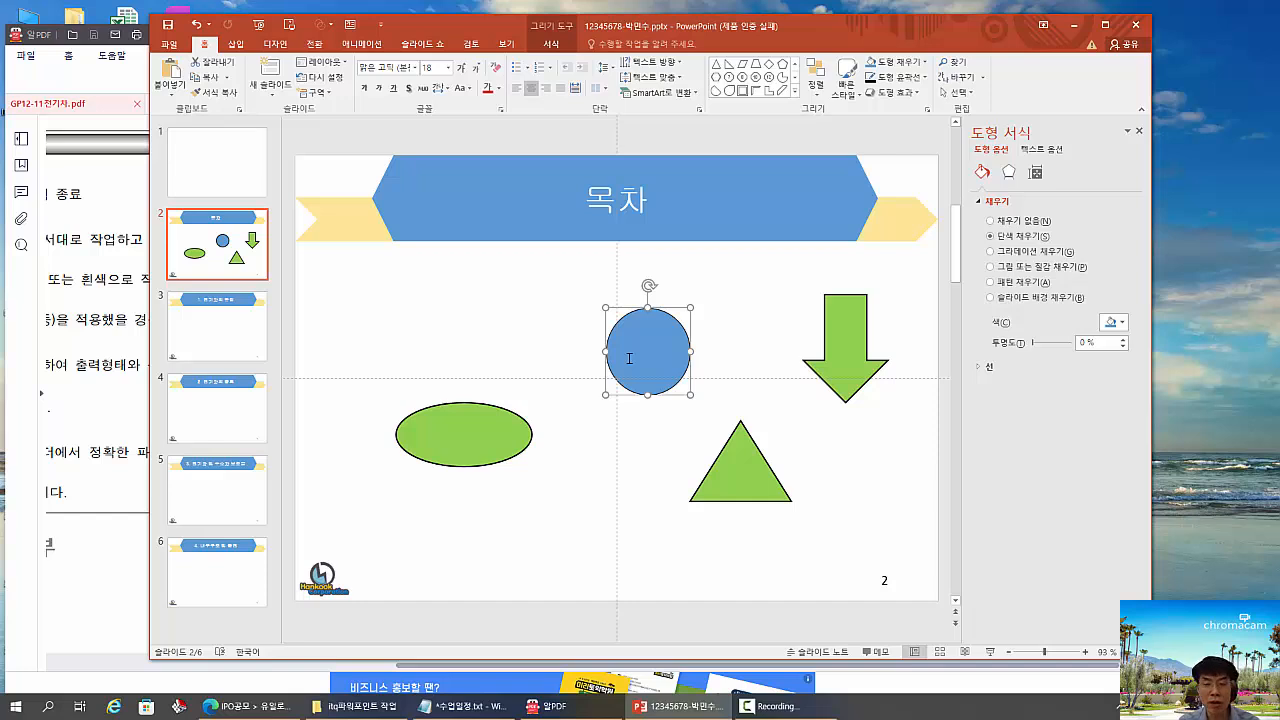
pyautogui.click(720, 310)
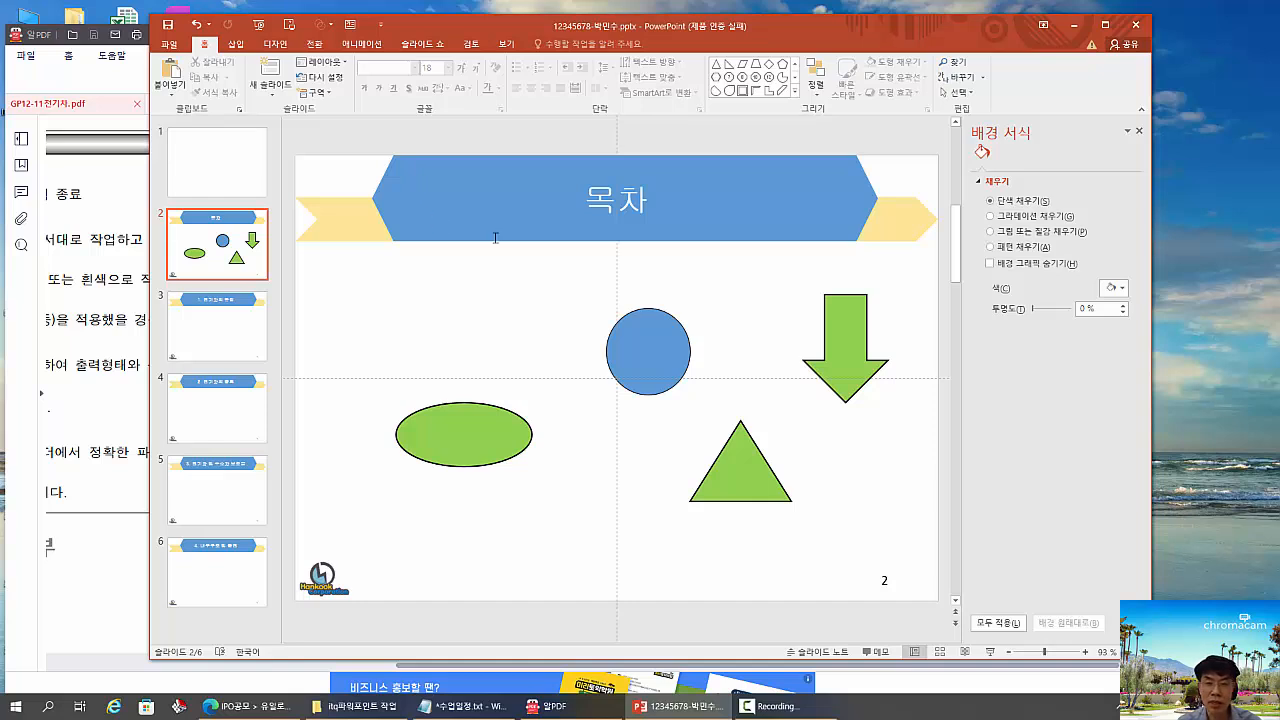
# - Set the moved blue circle as the default shape again, and draw a diamond between it and the green oval
pyautogui.click(653, 332)
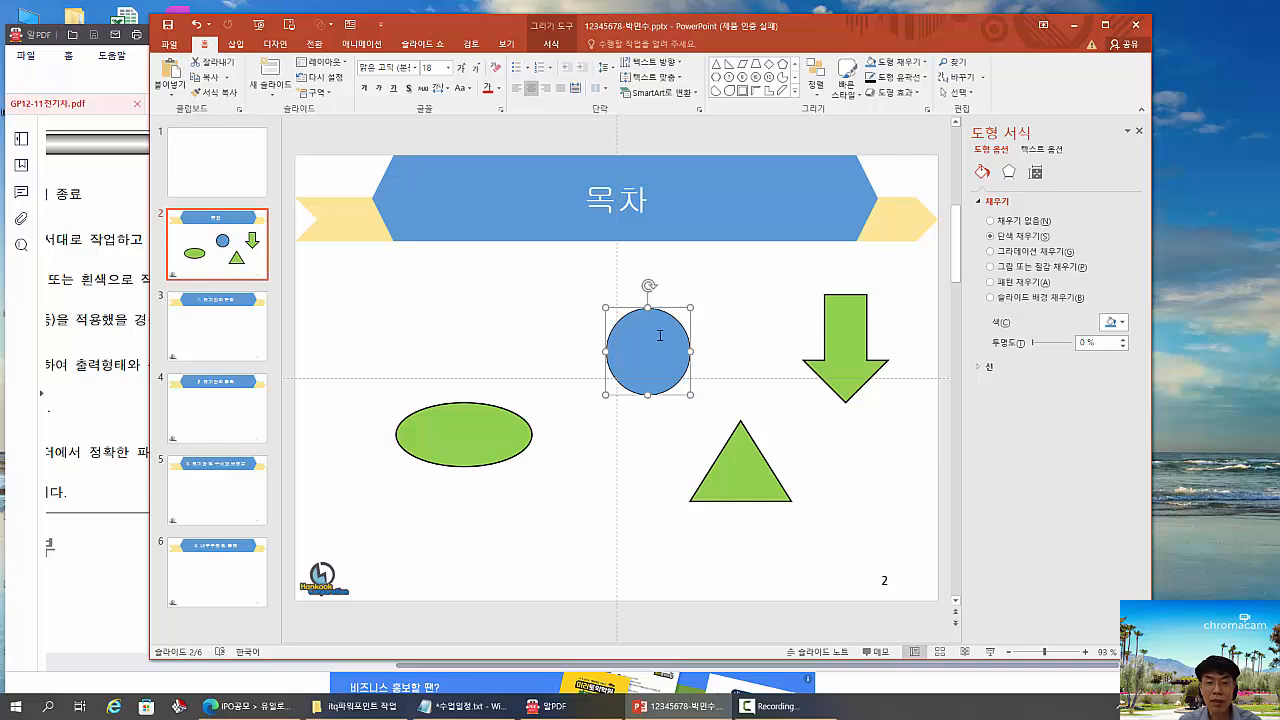
pyautogui.rightClick(661, 335)
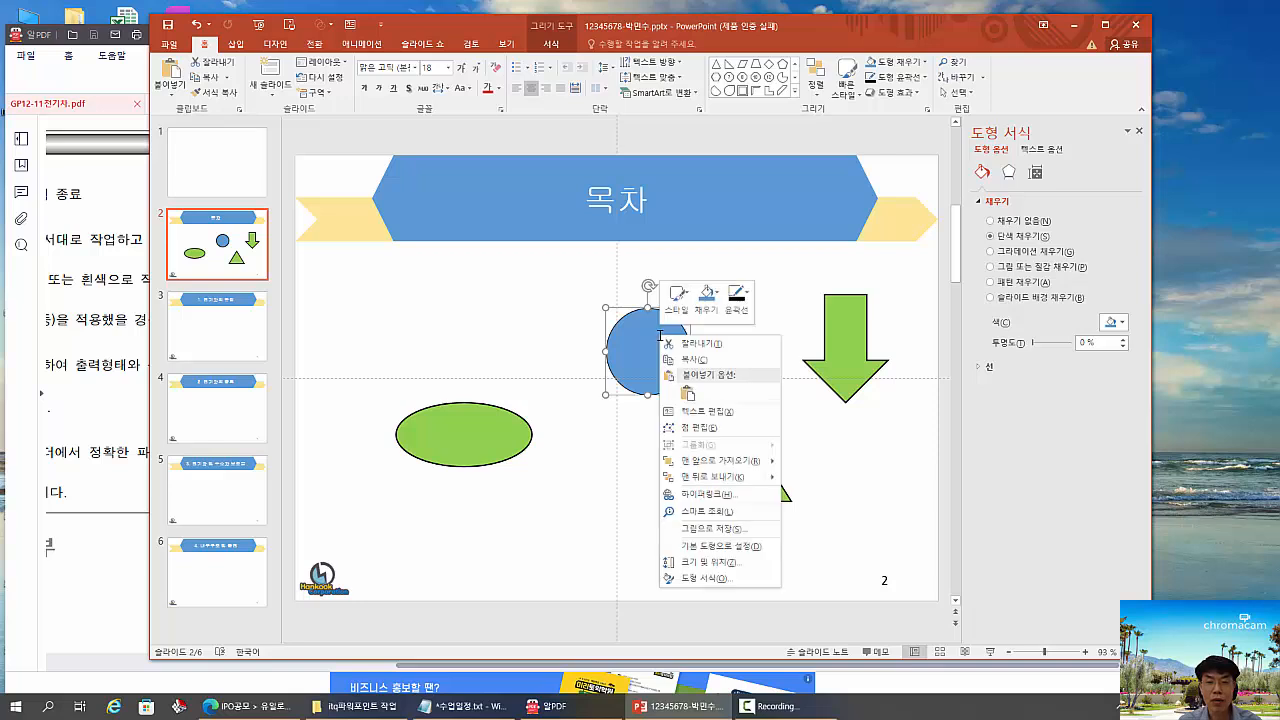
pyautogui.click(733, 548)
pyautogui.click(754, 348)
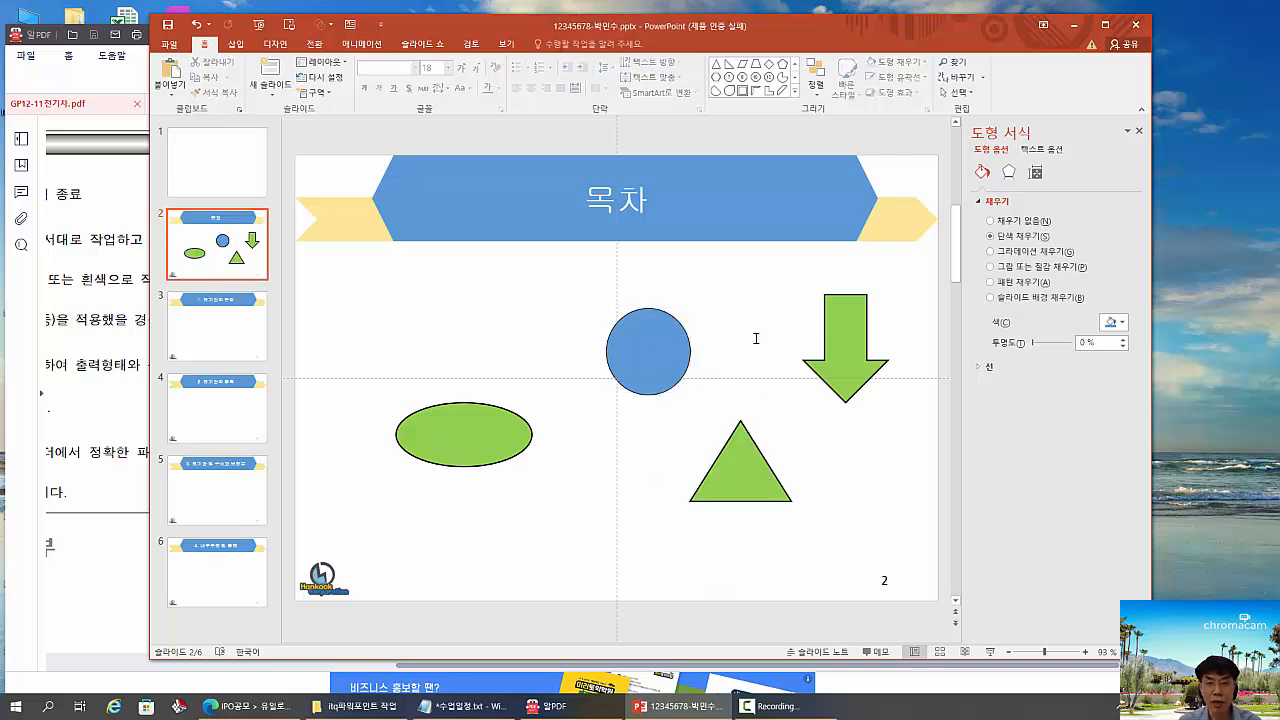
pyautogui.click(769, 63)
pyautogui.moveTo(443, 308); pyautogui.dragTo(606, 435)
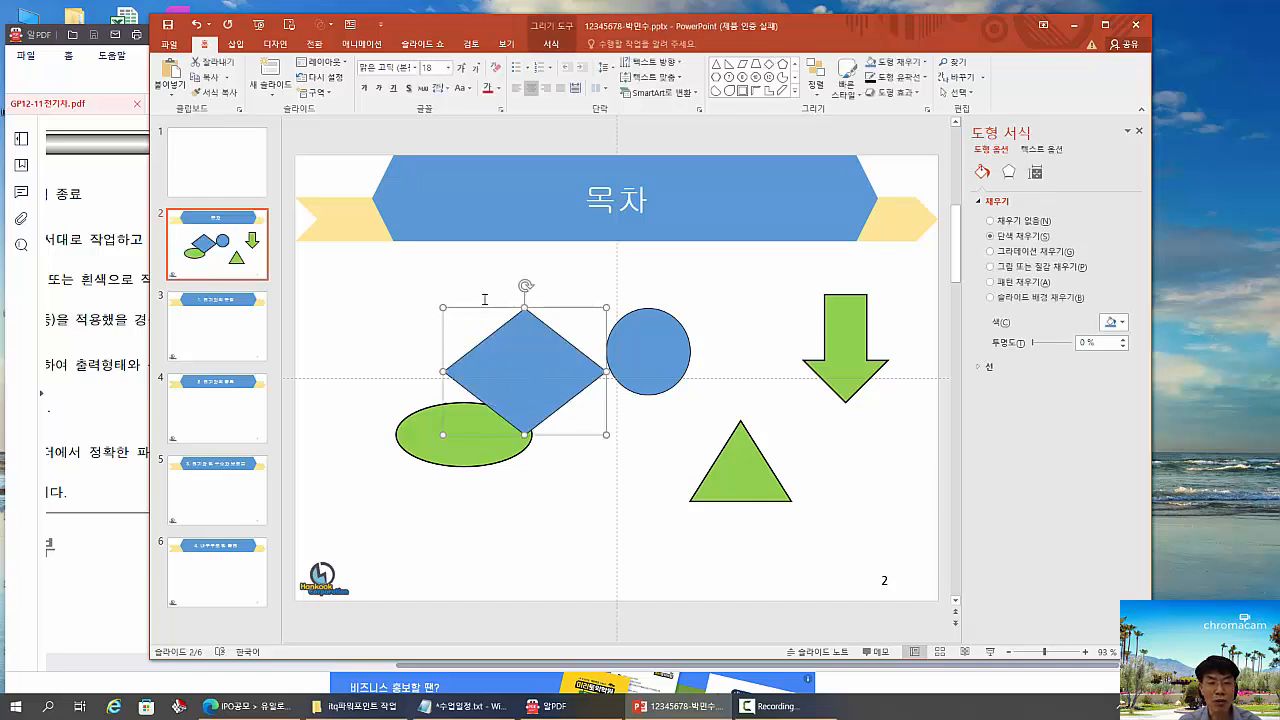
# - Delete all the practice shapes below the 목차 title and close the background formatting pane
pyautogui.moveTo(343, 275); pyautogui.dragTo(909, 546)
pyautogui.press('Delete')
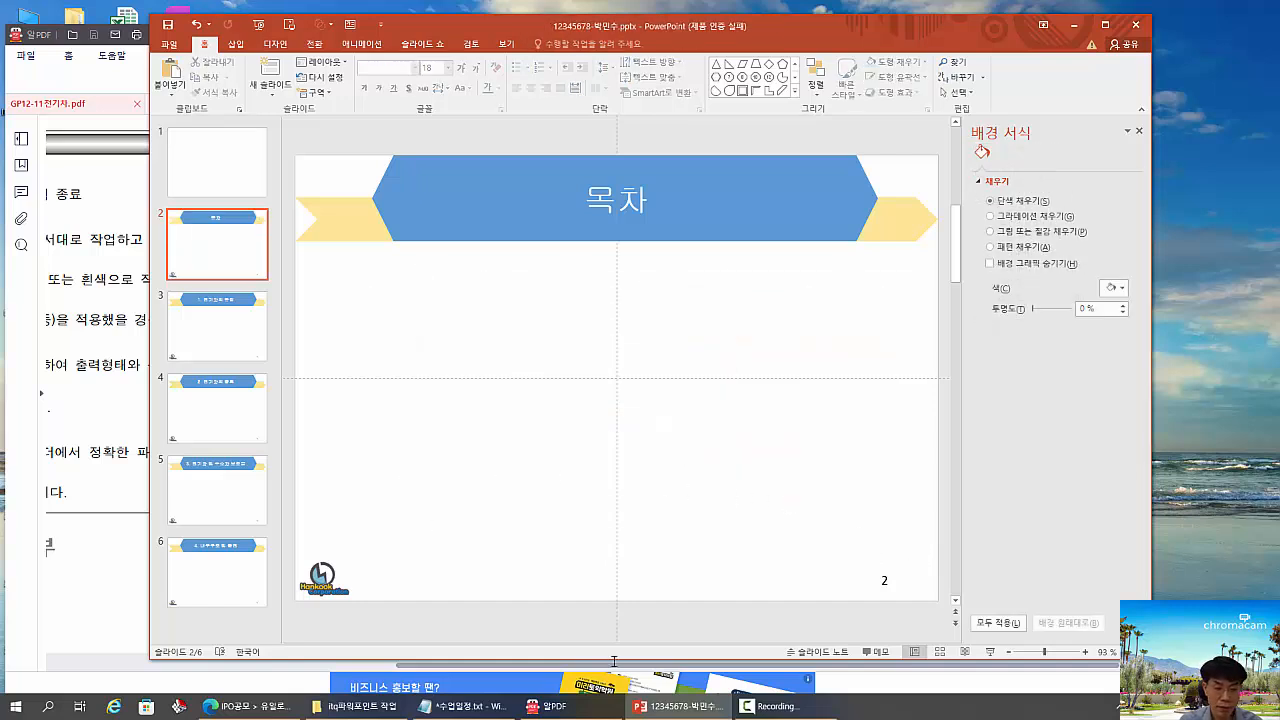
pyautogui.click(770, 706)
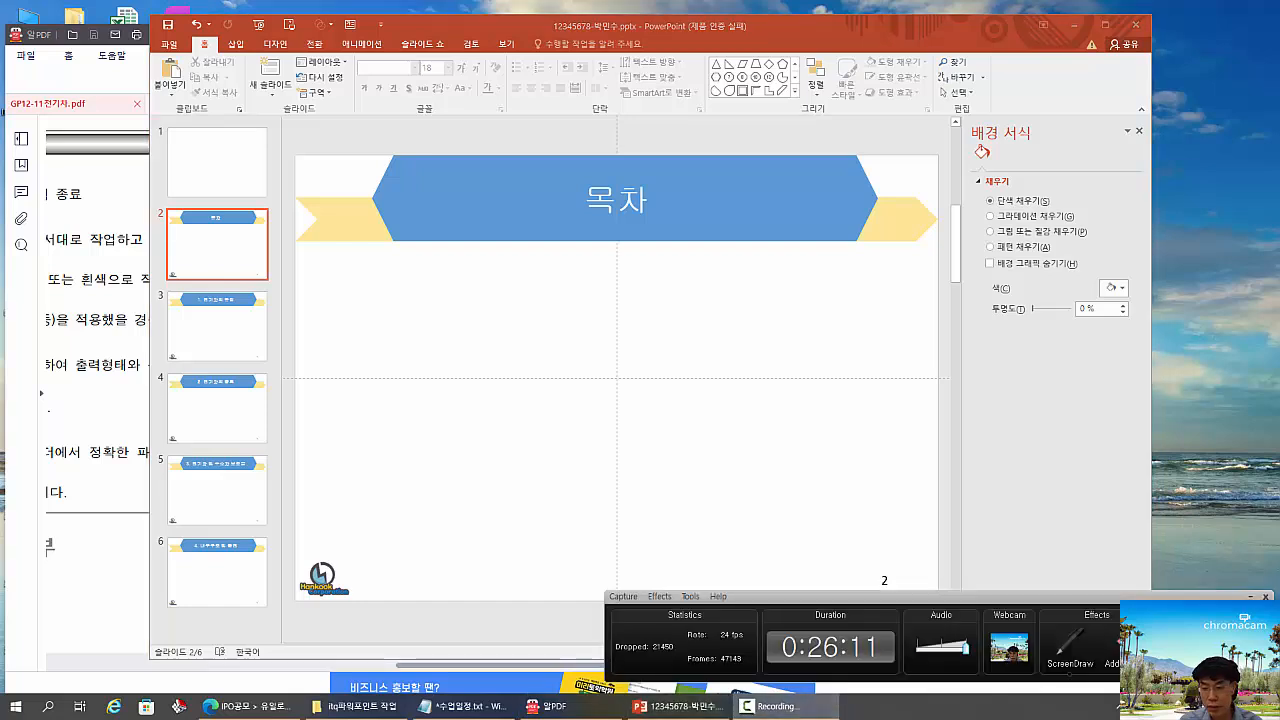
pyautogui.click(645, 432)
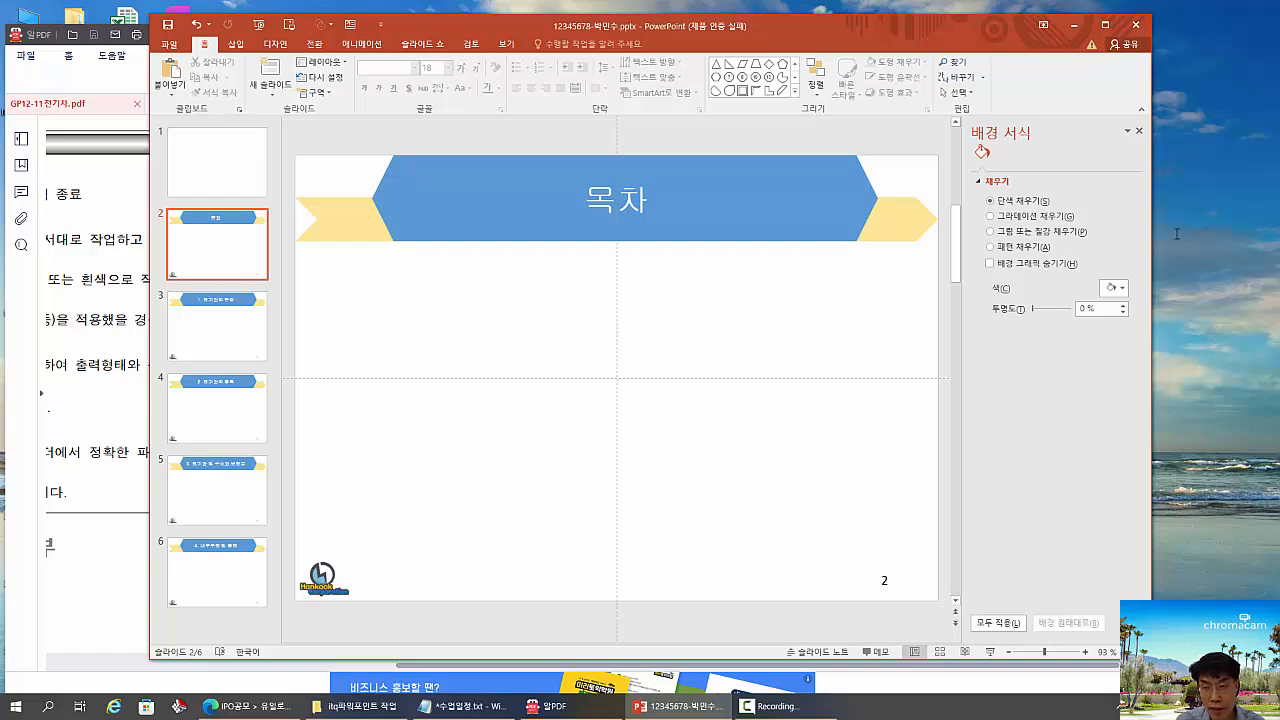
pyautogui.click(1139, 132)
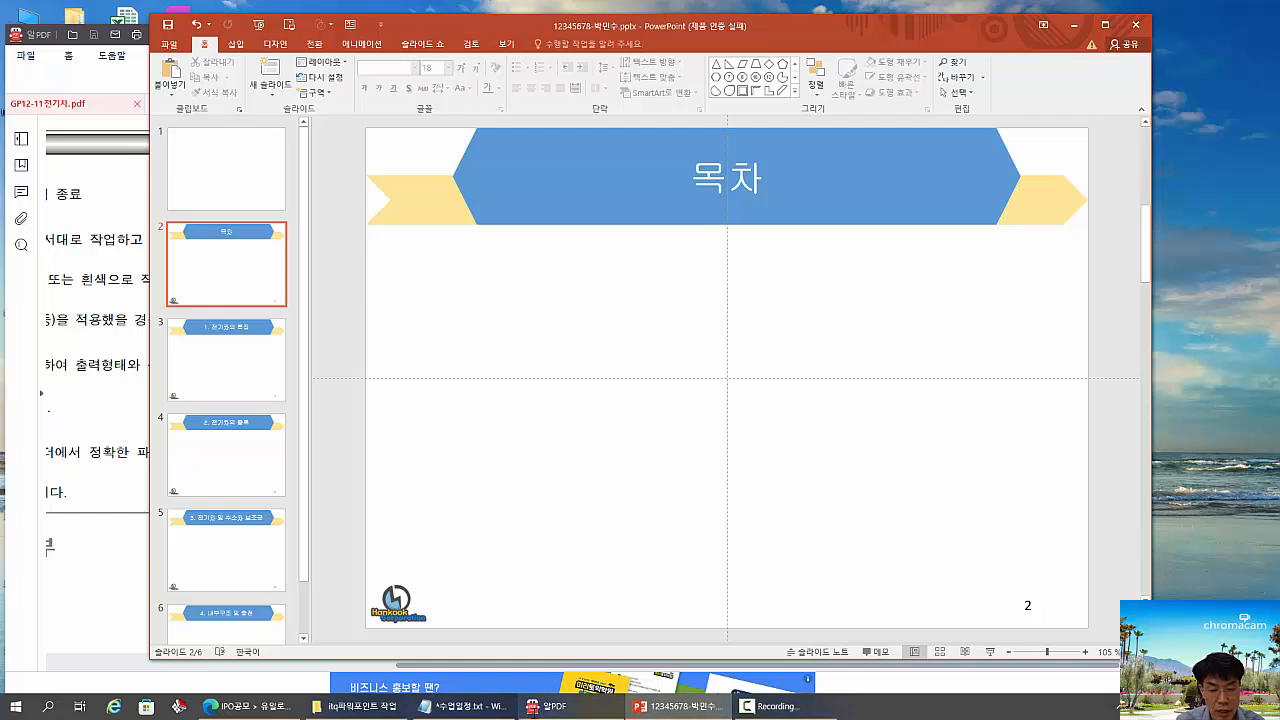
# - Switch to the PDF exam sheet, review the 목차 slide's requirements and sample layout, and return to PowerPoint
pyautogui.moveTo(357, 706)
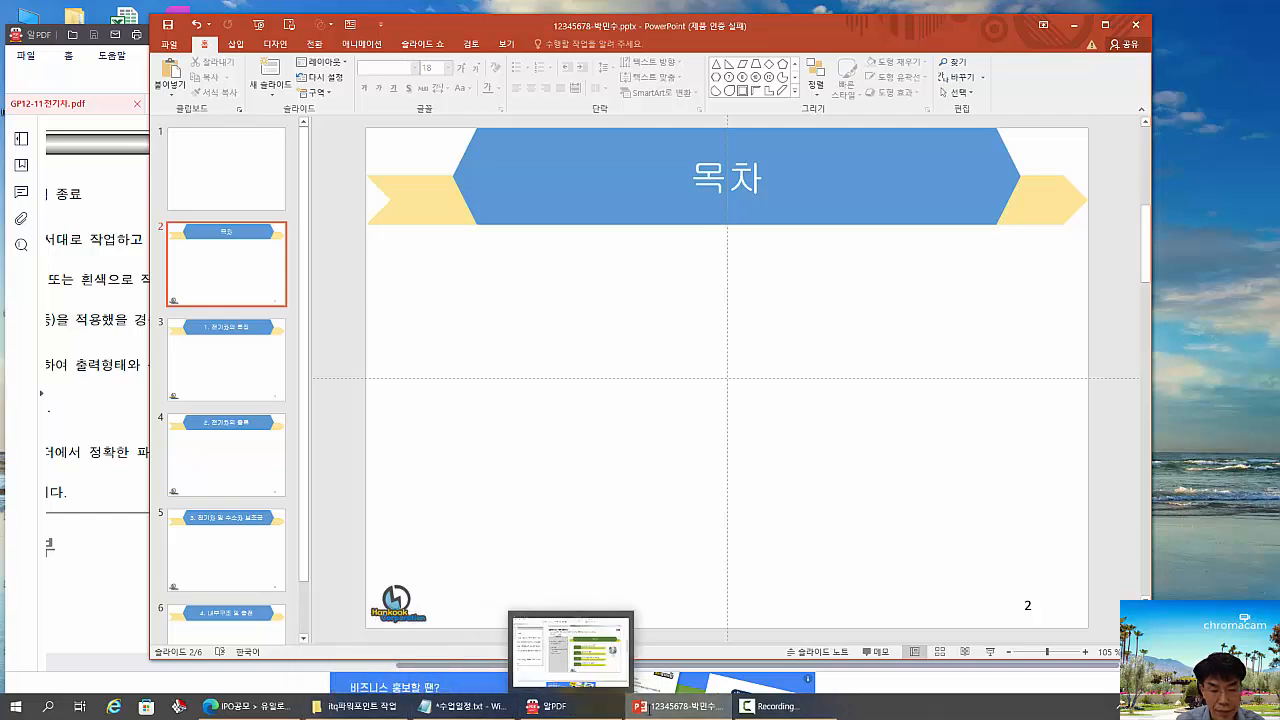
pyautogui.click(550, 706)
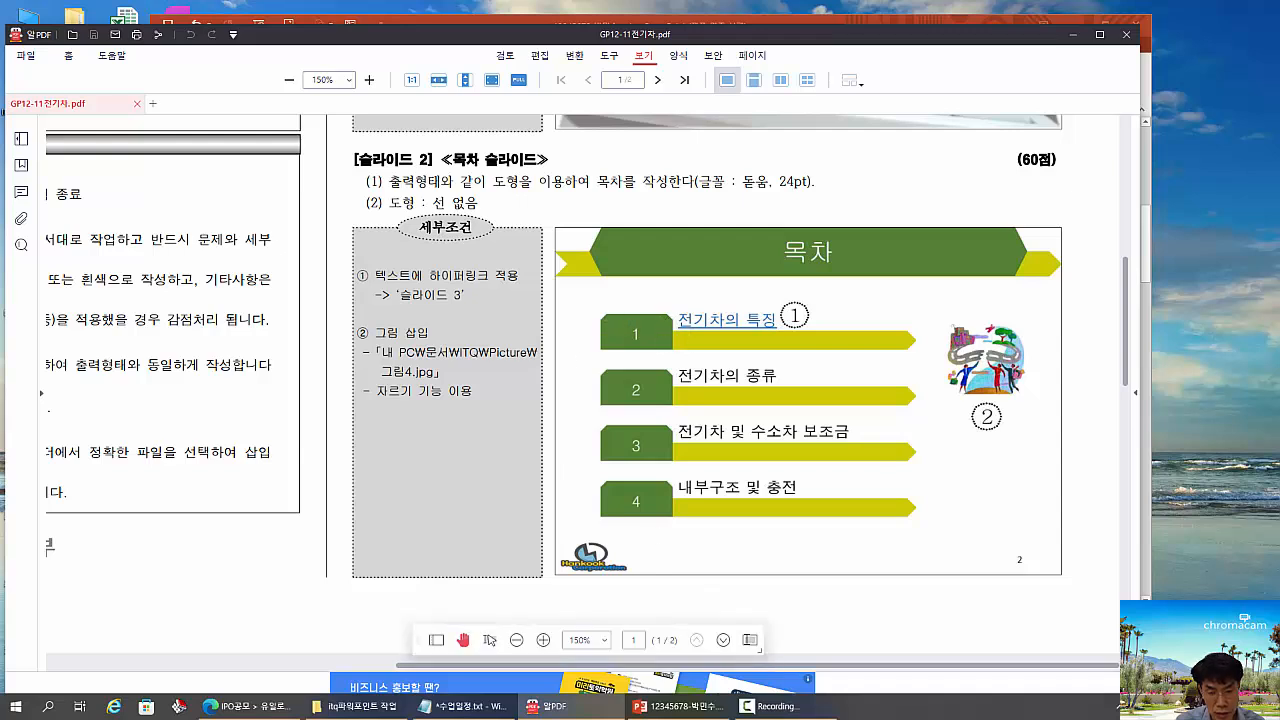
pyautogui.click(680, 706)
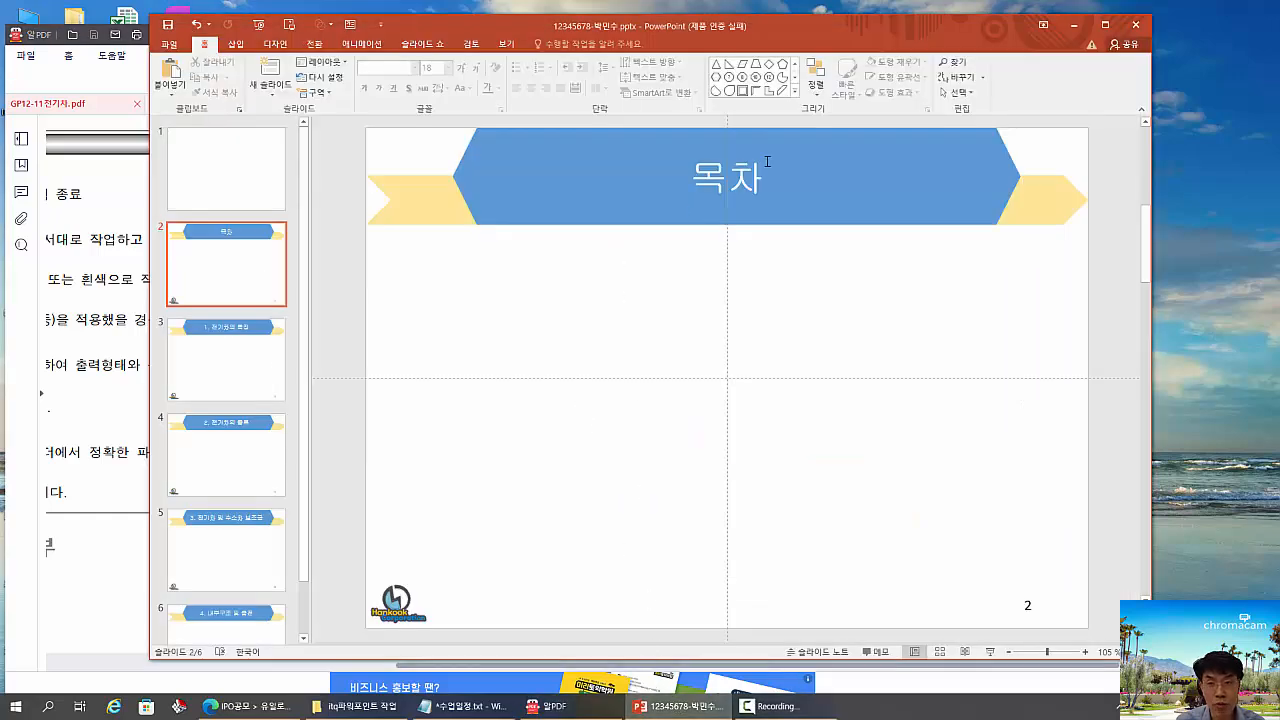
# - Open the full gallery of shapes for drawing on the 목차 slide
pyautogui.click(795, 90)
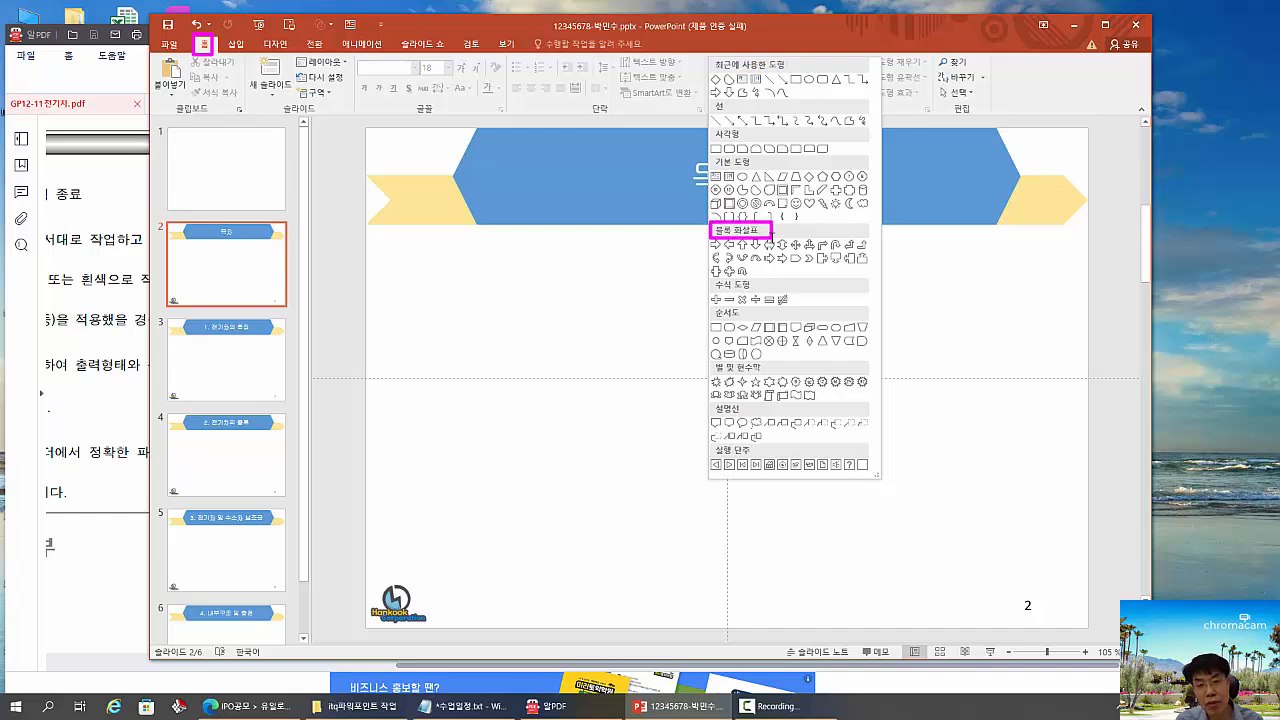
pyautogui.press('Escape')
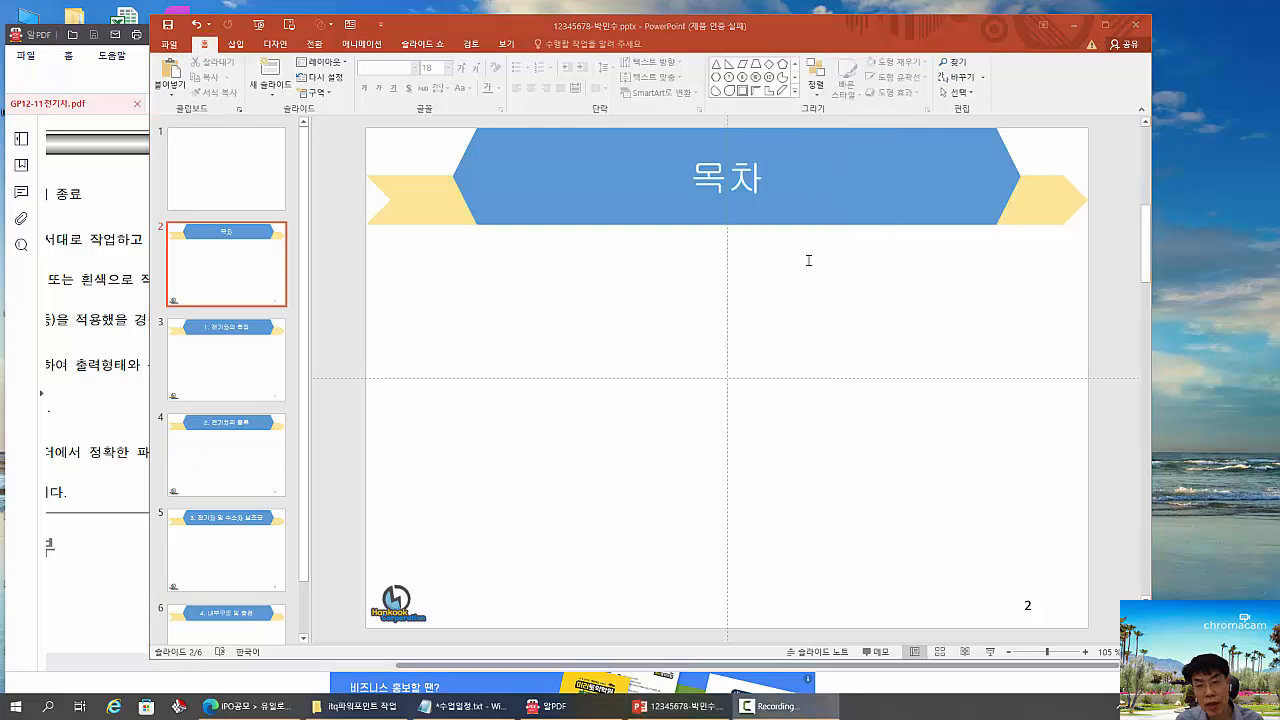
pyautogui.click(795, 90)
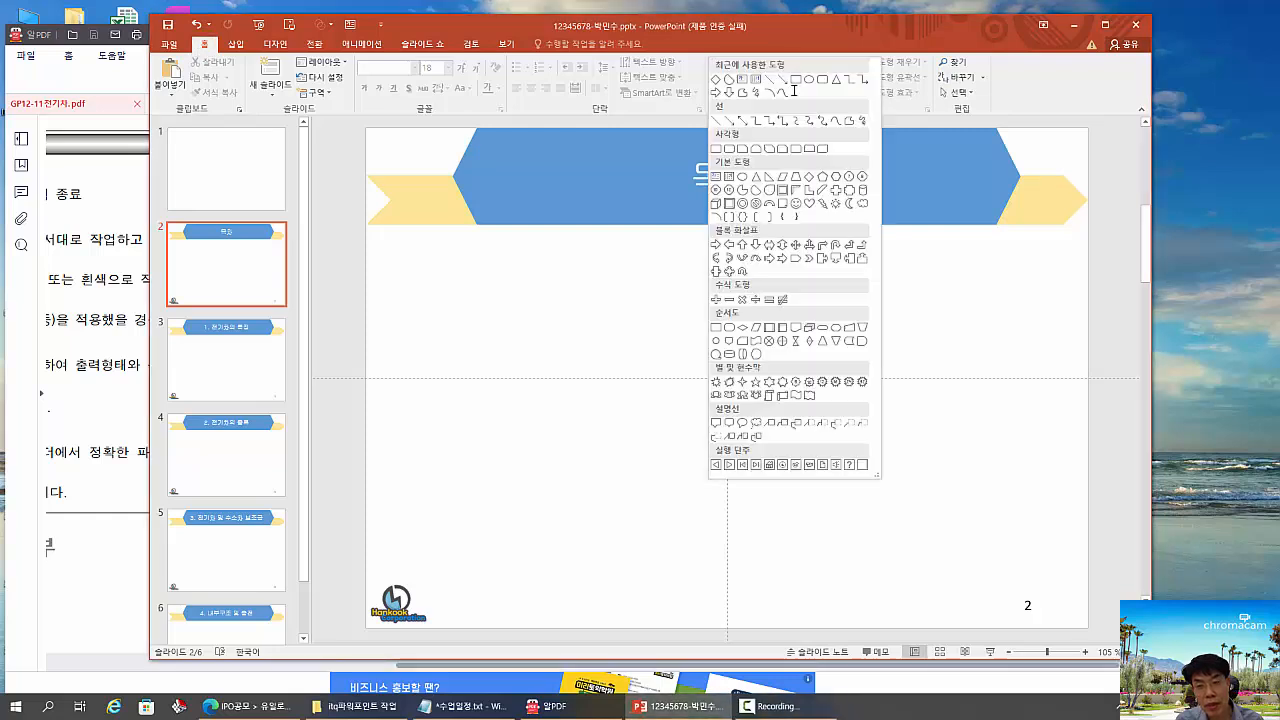
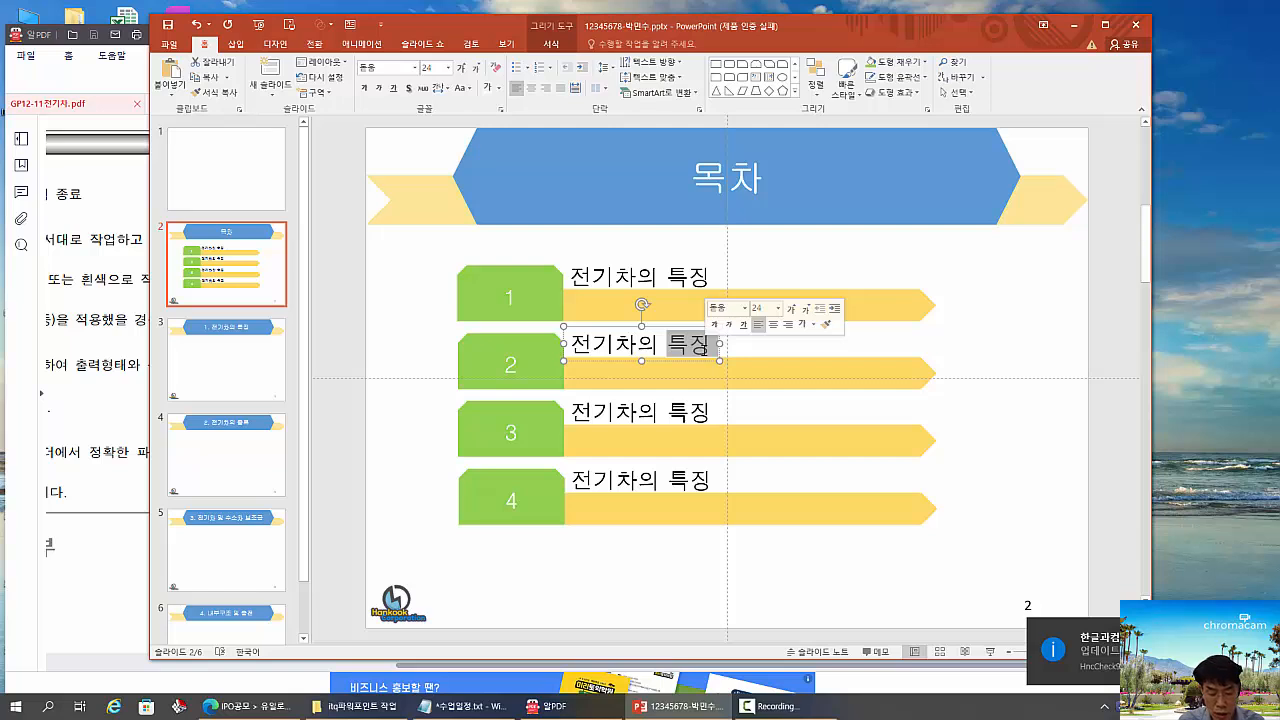
# - Replace the selected word 특징 with 종류 in the second contents item
pyautogui.write('종류')
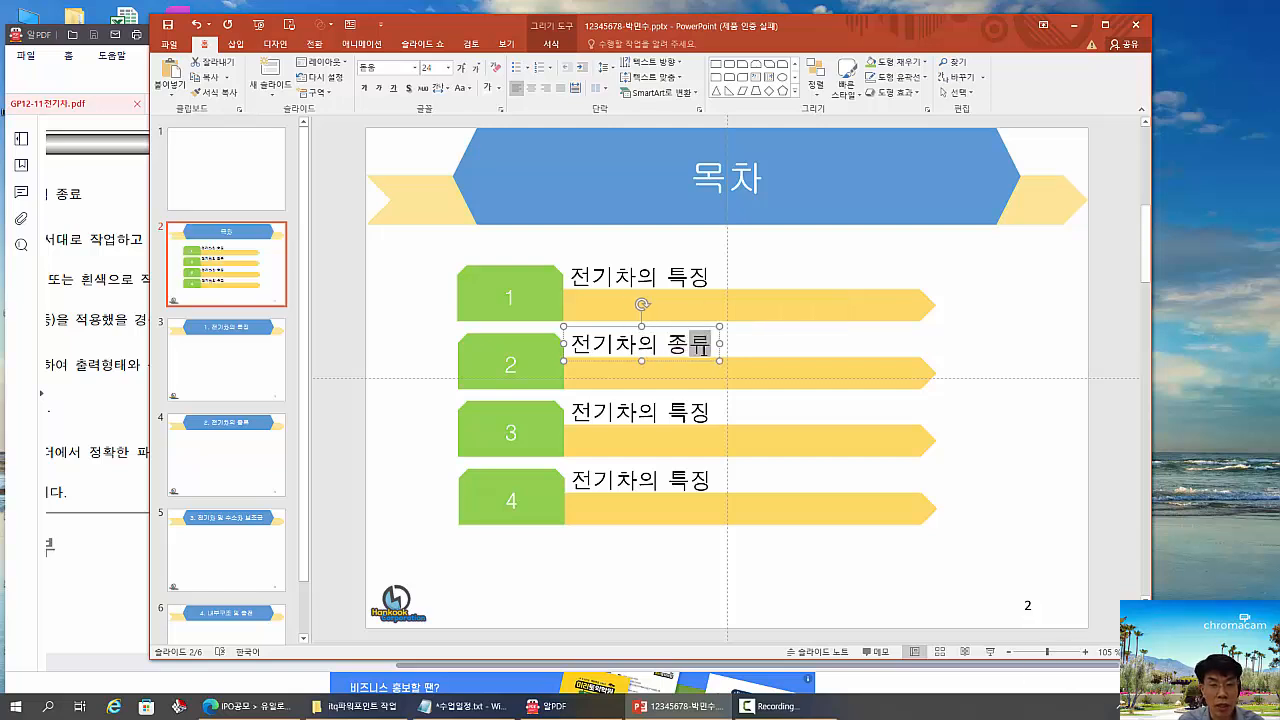
# - Change the third contents item's text to 전기차 및 수소차 보조금
pyautogui.moveTo(641, 415); pyautogui.dragTo(688, 414)
pyautogui.click(640, 413)
pyautogui.write('ㅁ')
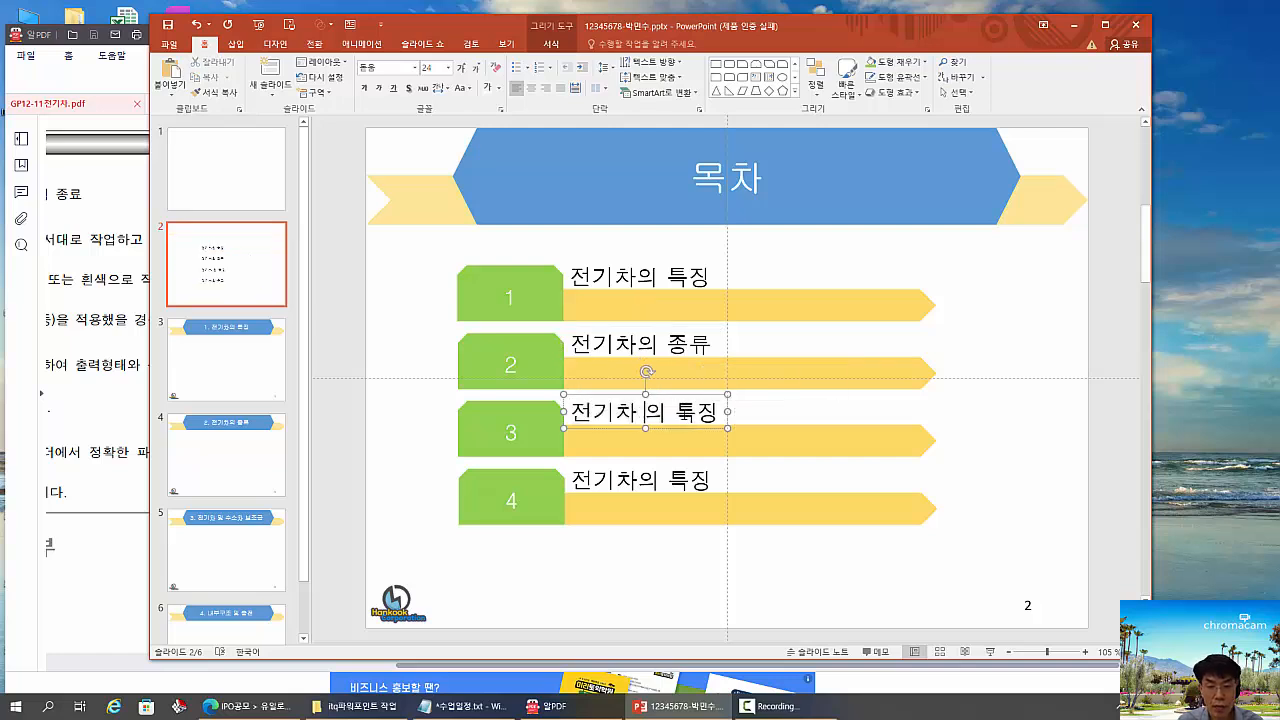
pyautogui.write('ㅣㅊ 수')
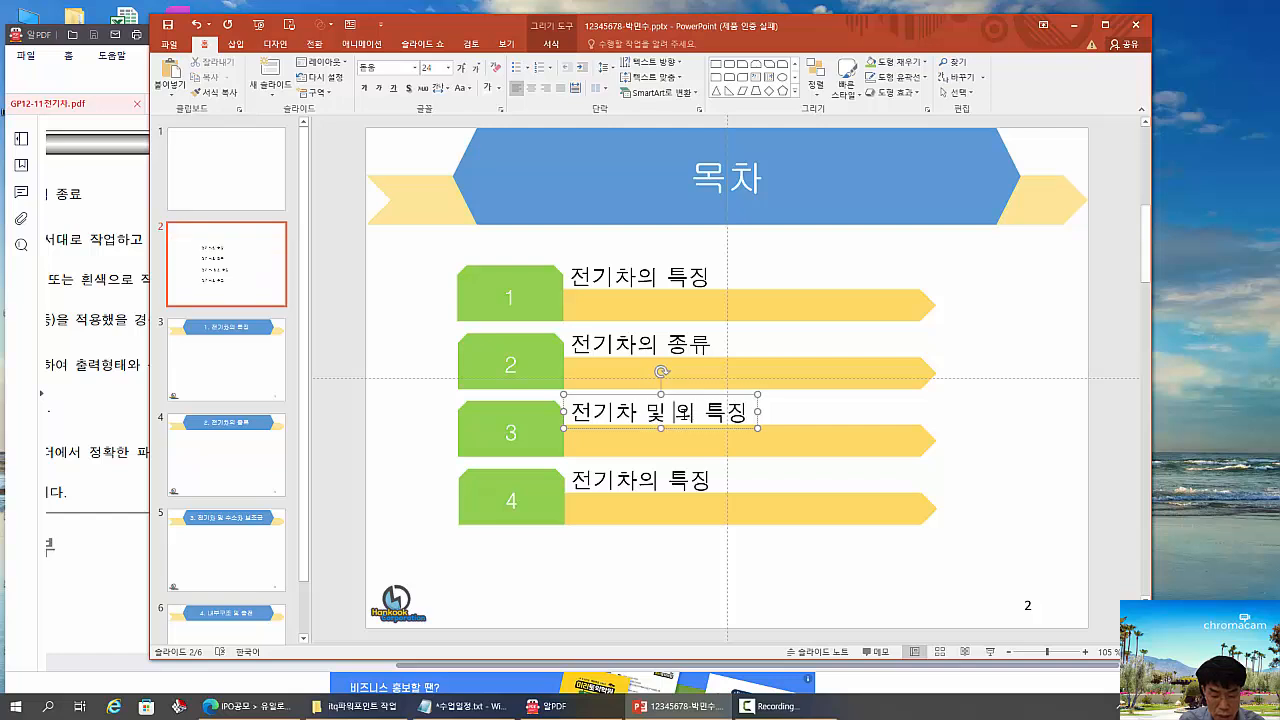
pyautogui.write('소차의')
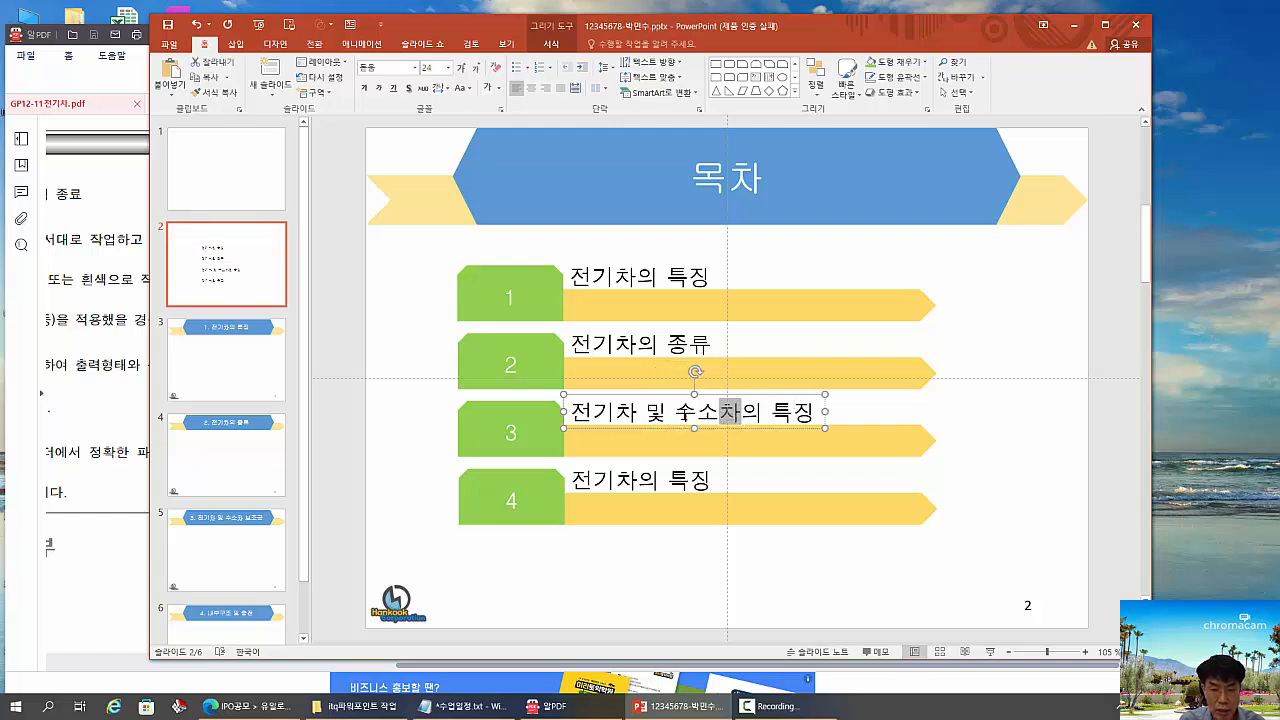
pyautogui.press('BackSpace')
pyautogui.press('BackSpace')
pyautogui.press('BackSpace')
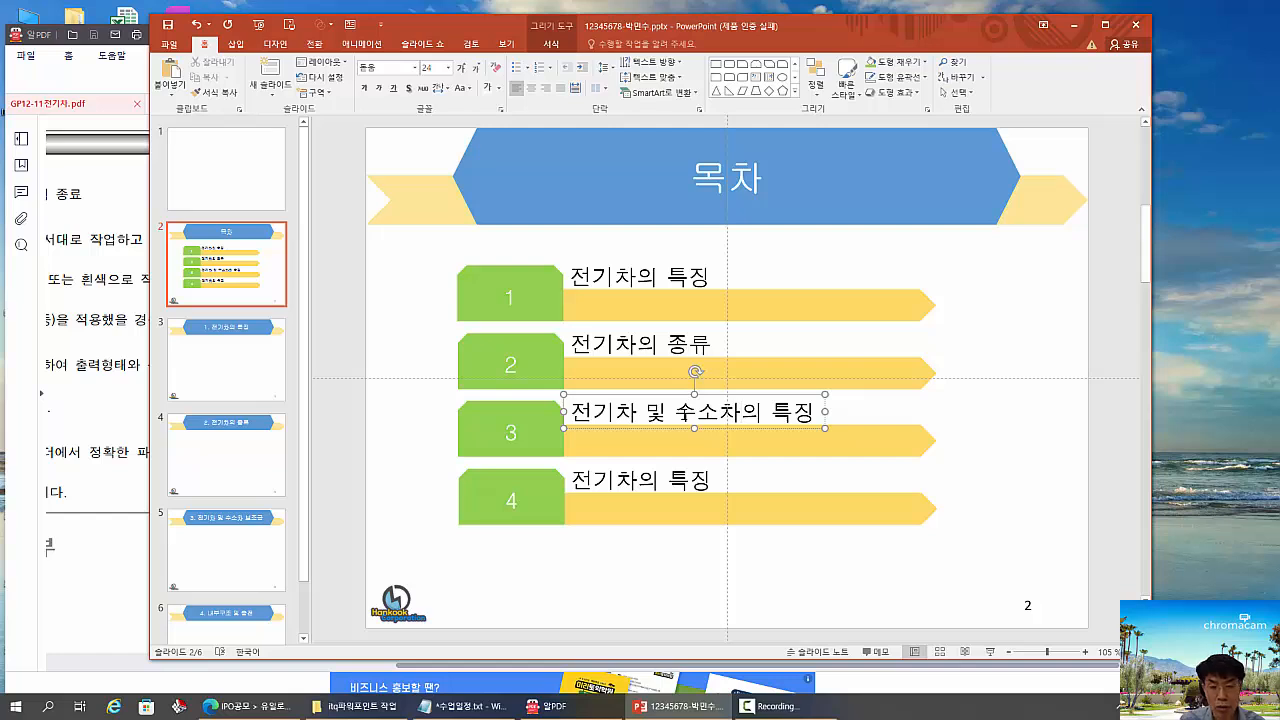
pyautogui.write('보조')
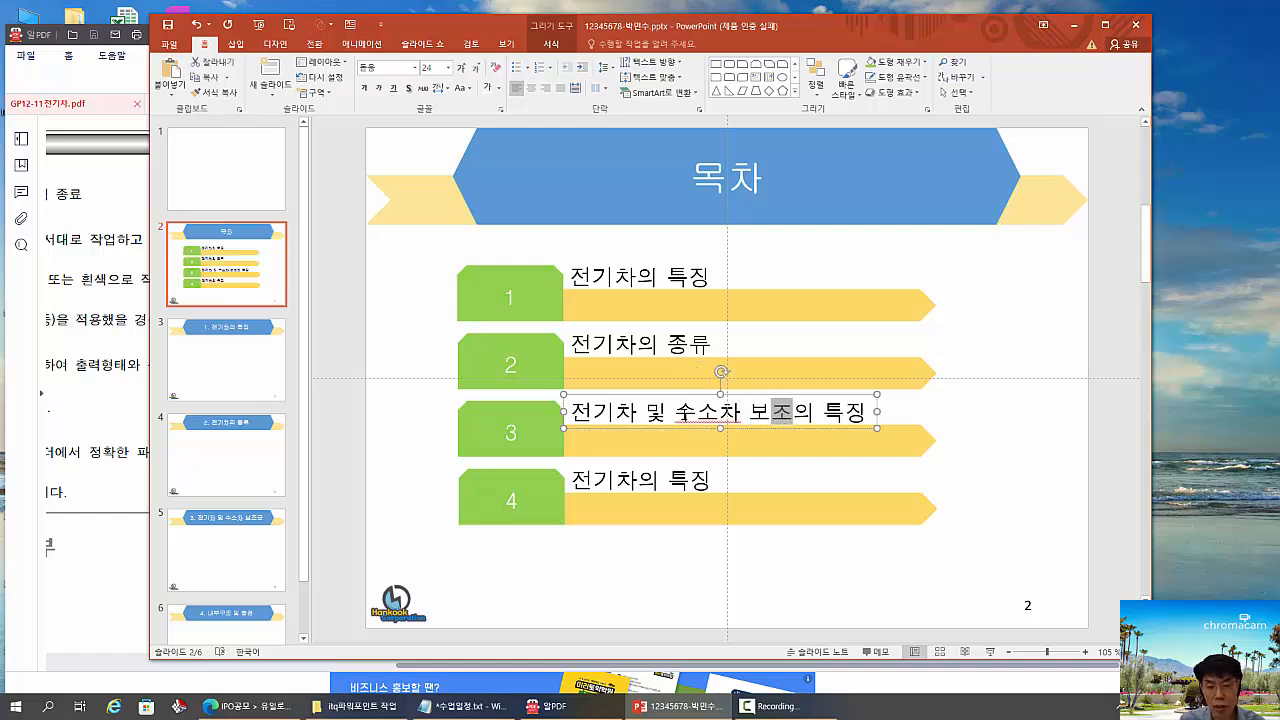
pyautogui.write('금')
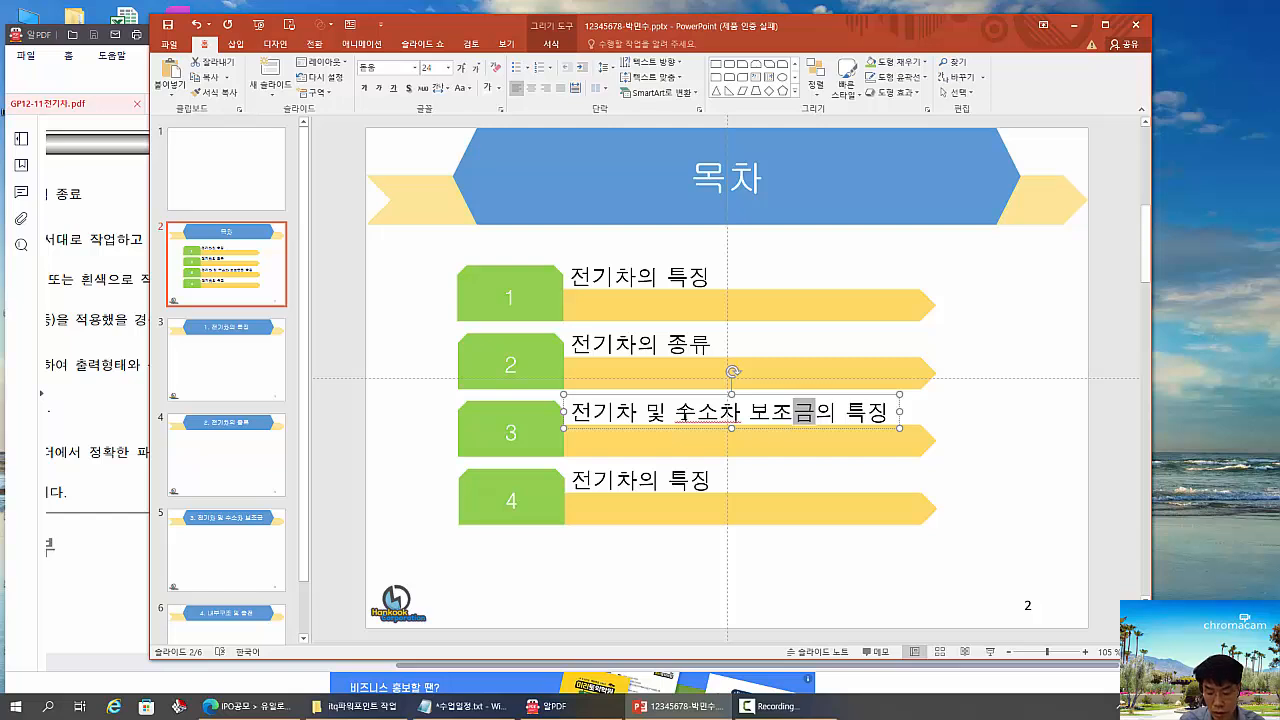
pyautogui.press('Delete')
pyautogui.press('Delete')
pyautogui.press('Delete')
pyautogui.press('Delete')
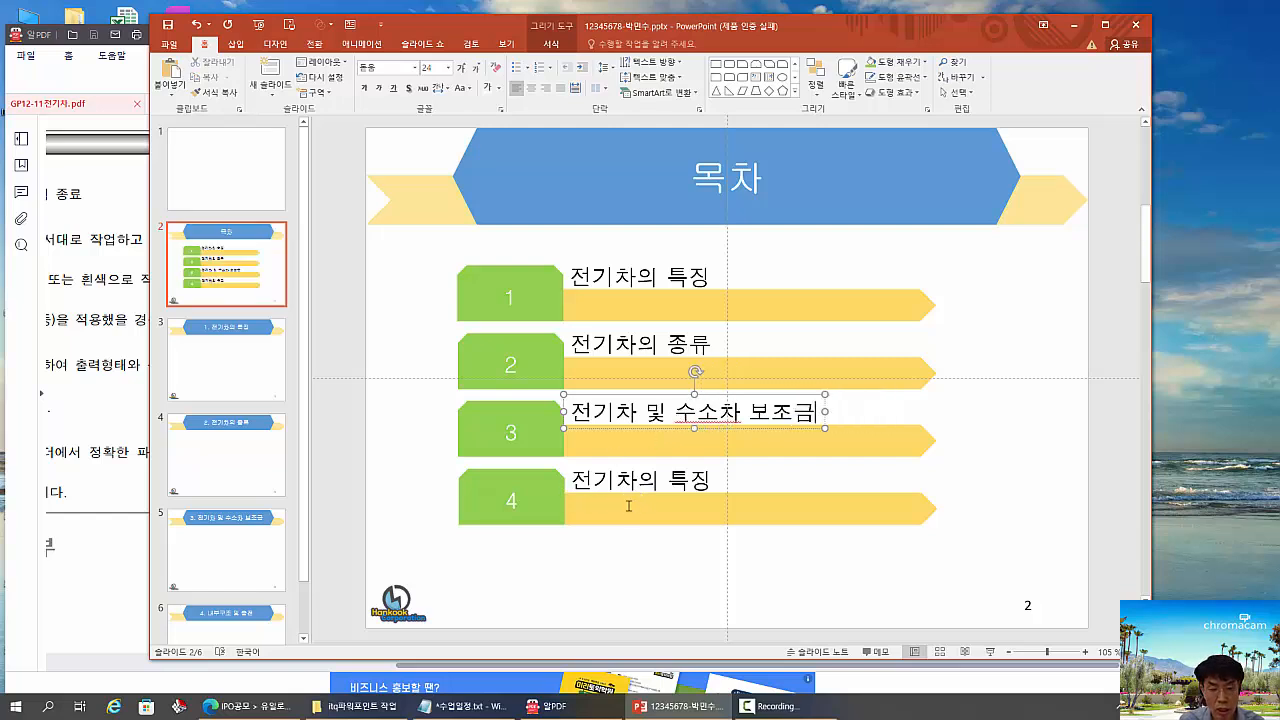
# - Change the fourth contents item's text to 내부구조 및 충전 and deselect its text box
pyautogui.click(580, 479)
pyautogui.write('내부구')
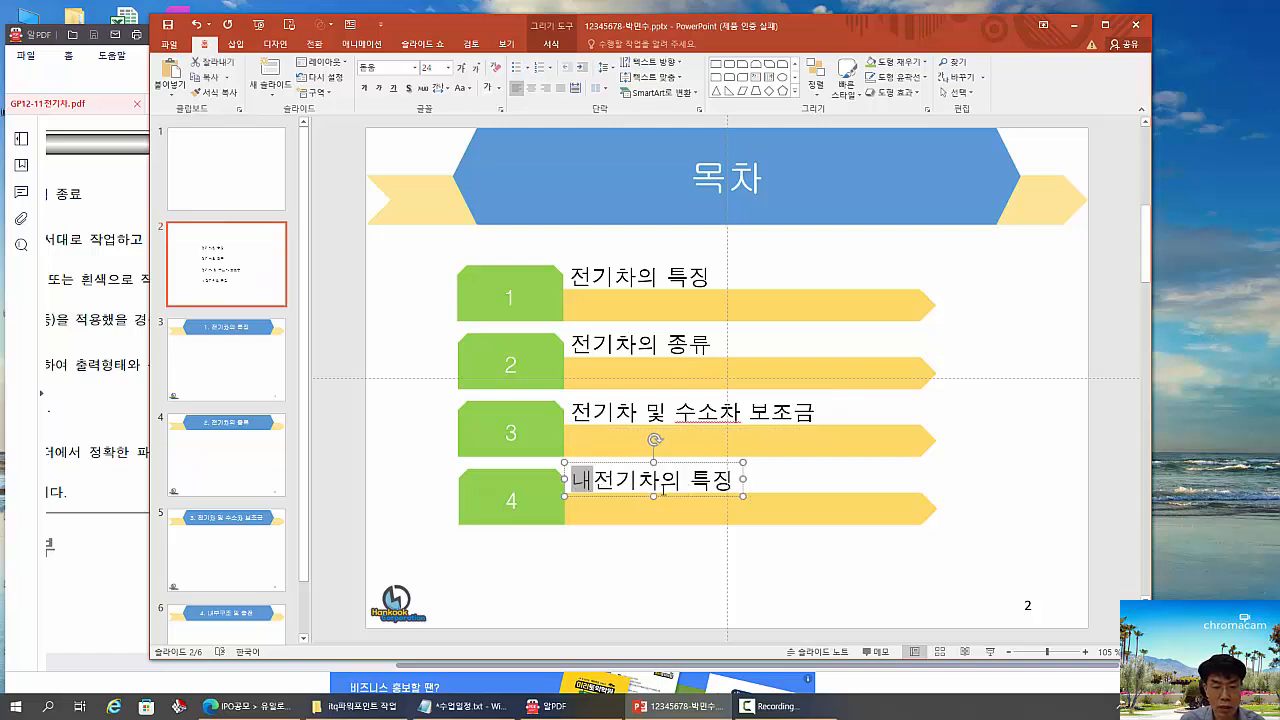
pyautogui.write('조')
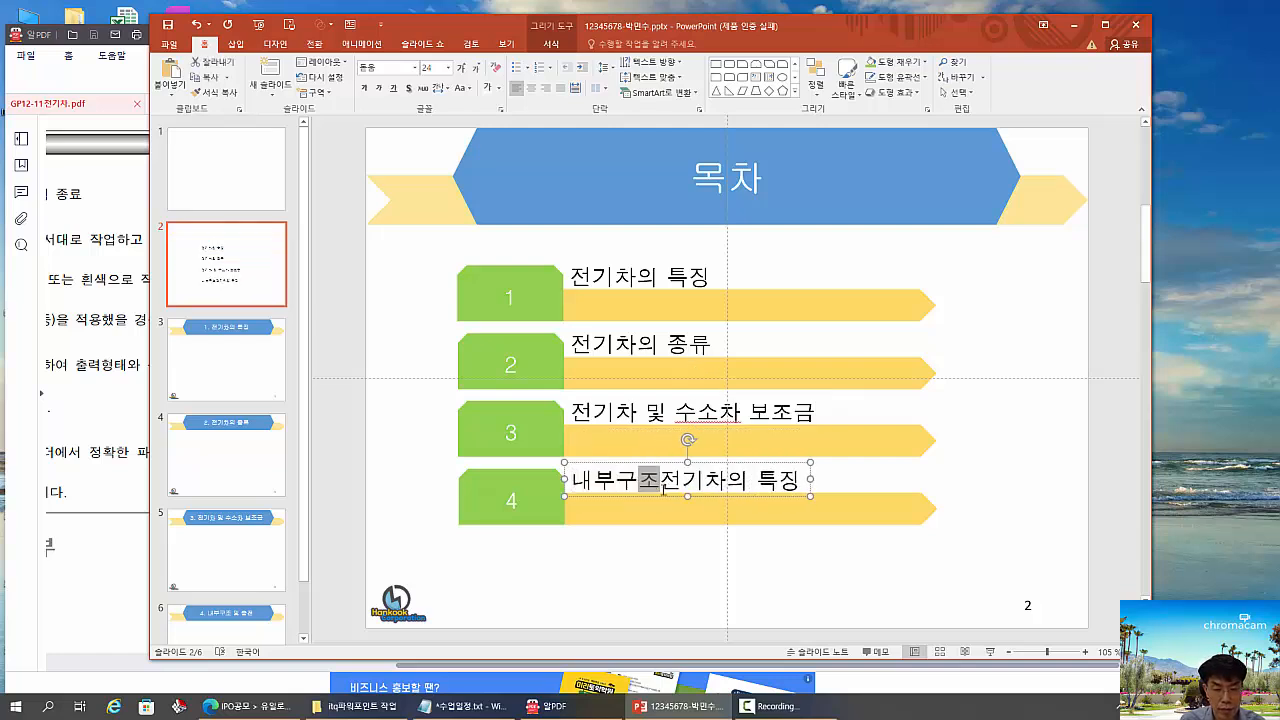
pyautogui.write(' 및 충')
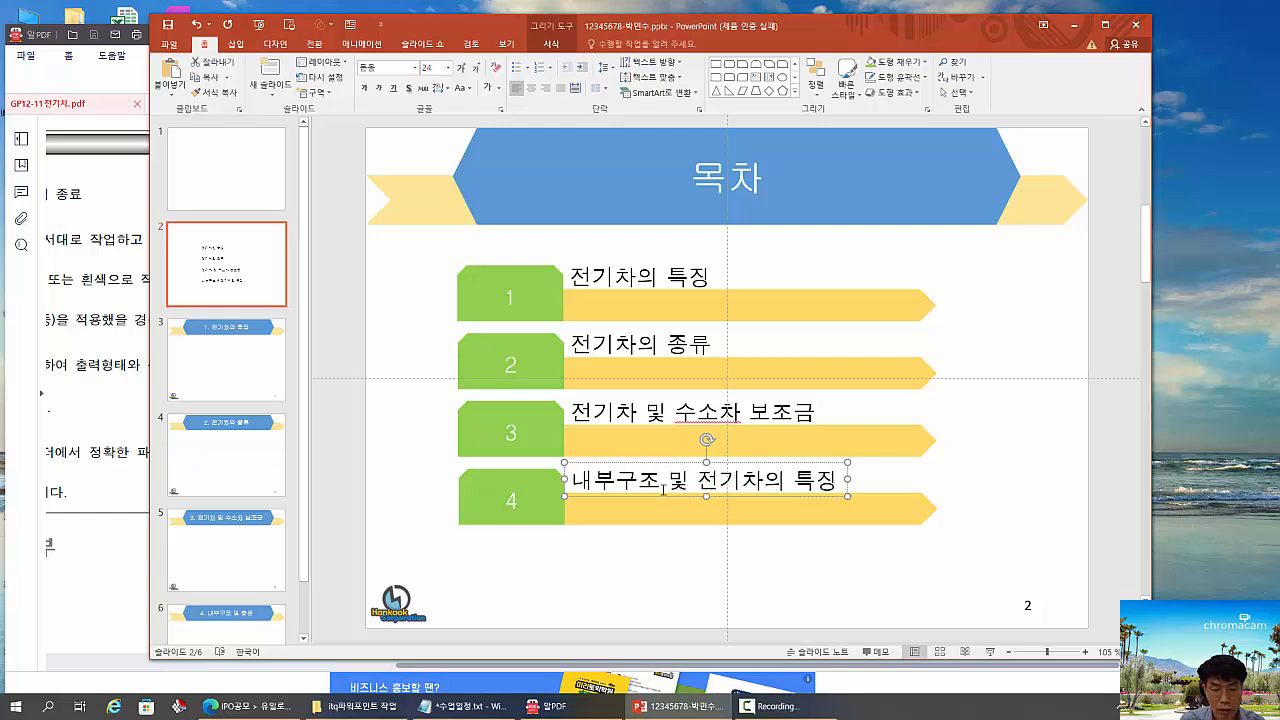
pyautogui.write('정')
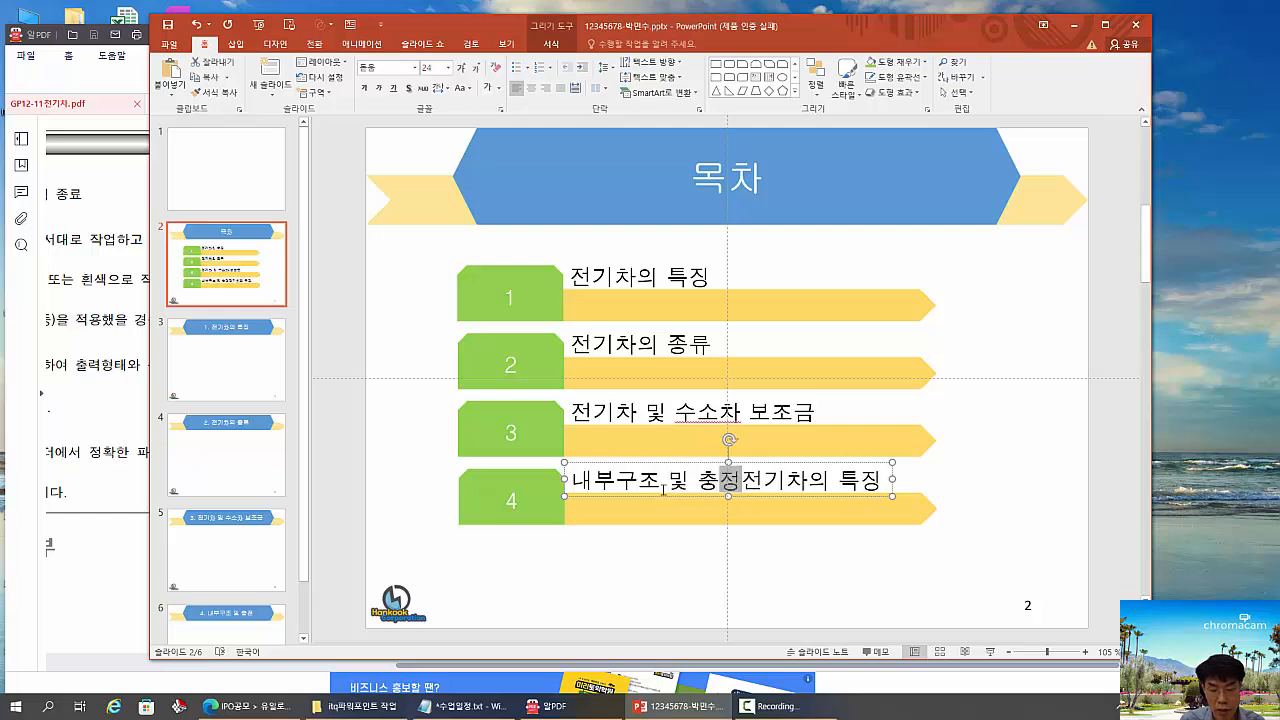
pyautogui.press('BackSpace')
pyautogui.write('전')
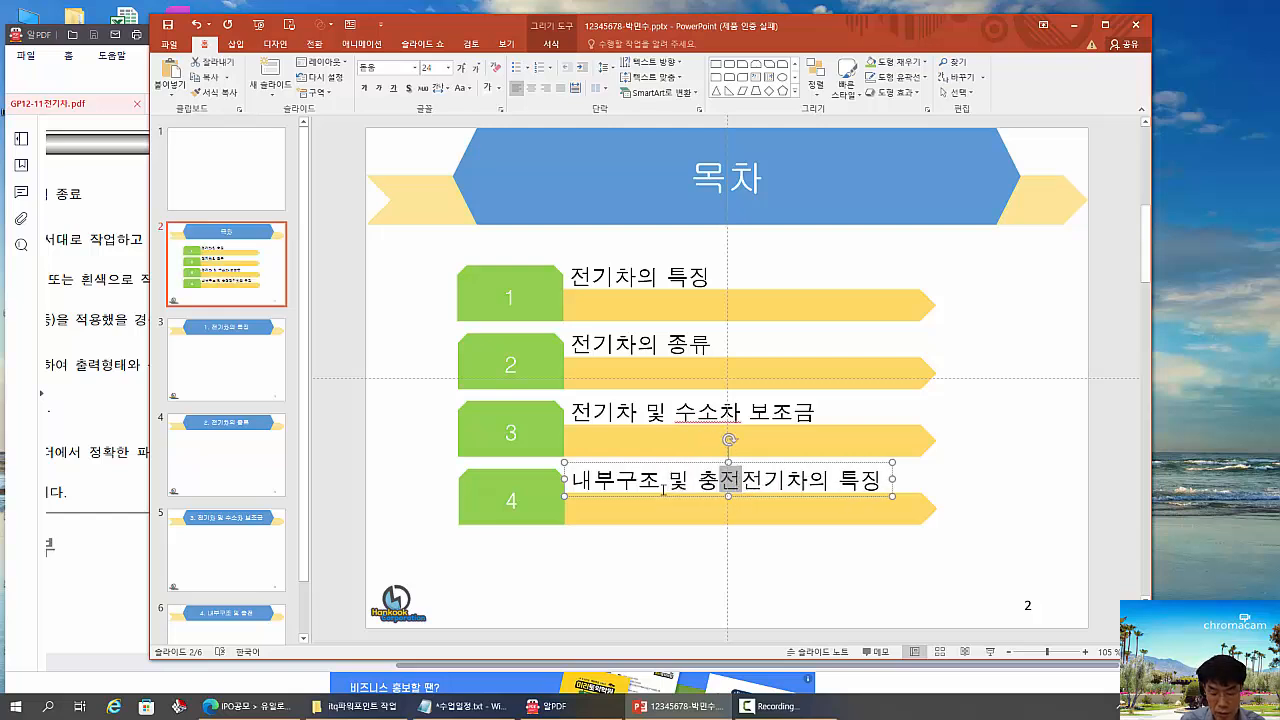
pyautogui.press('Delete')
pyautogui.press('Delete')
pyautogui.press('Delete')
pyautogui.press('Delete')
pyautogui.press('Delete')
pyautogui.press('Delete')
pyautogui.press('Delete')
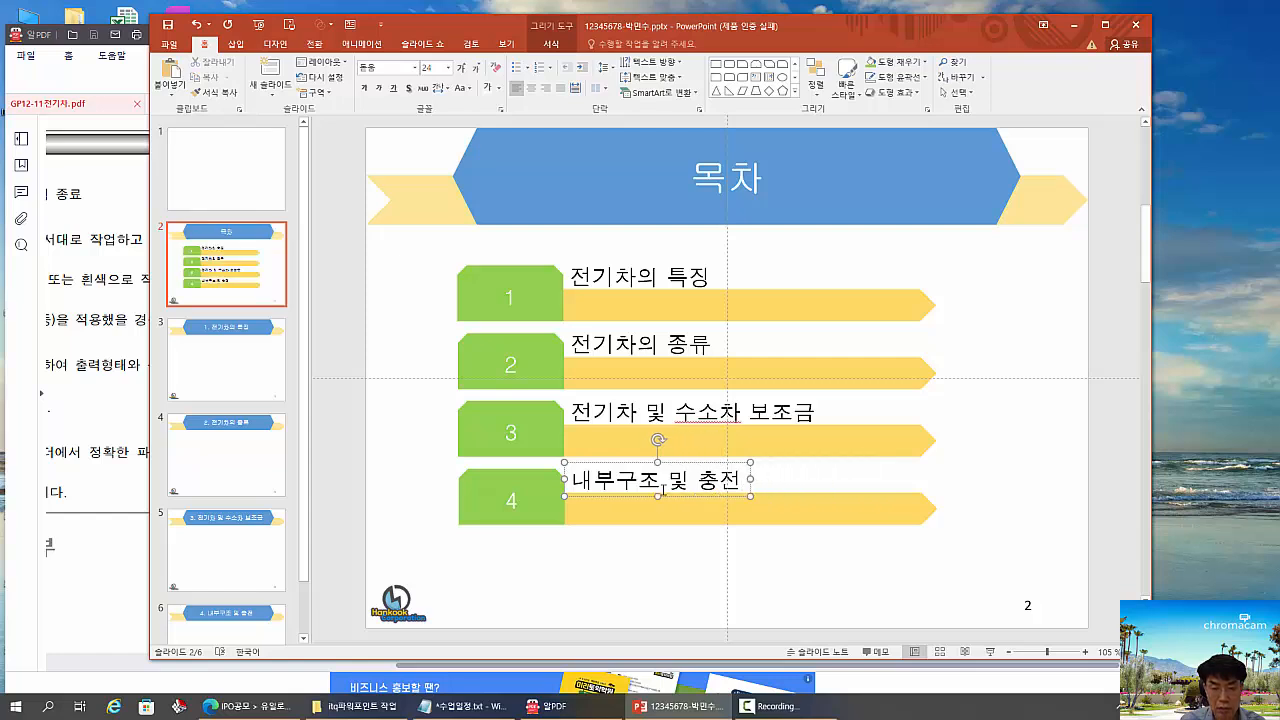
pyautogui.click(657, 567)
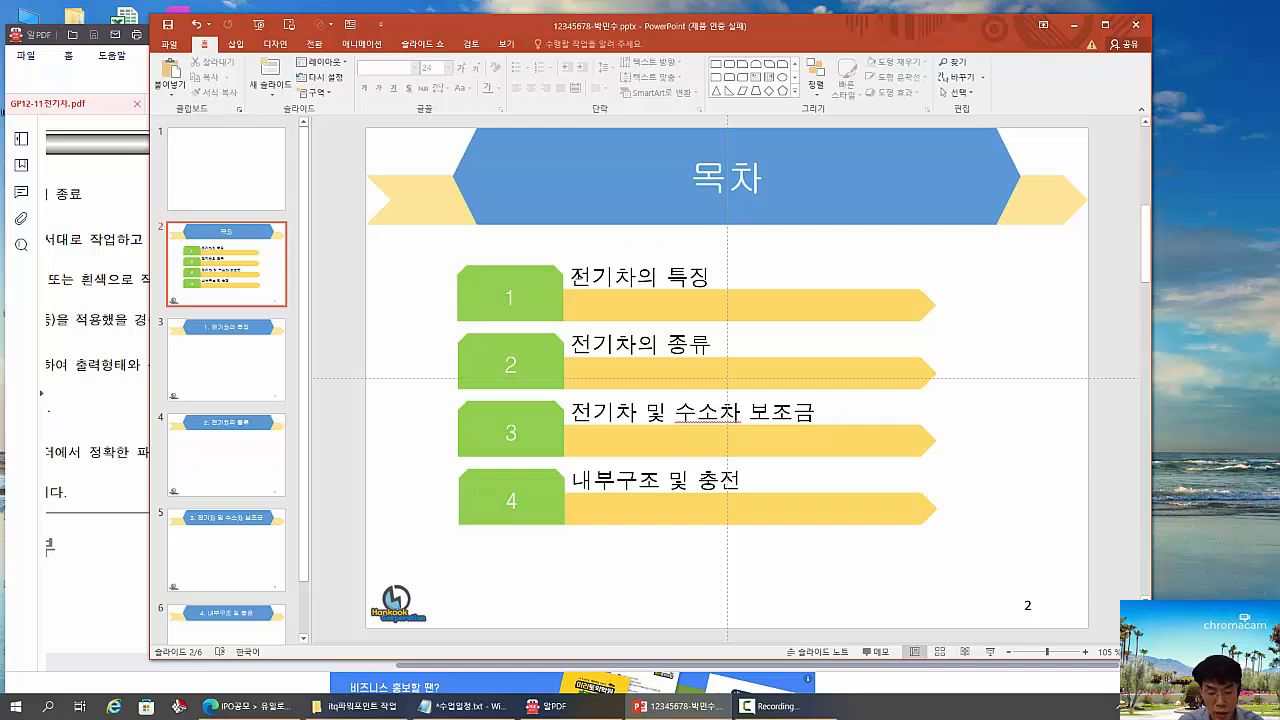
# - Hyperlink the first item's text 전기차의 특징 to slide 3, 1. 전기차의 특징, in the current document
pyautogui.moveTo(570, 277); pyautogui.dragTo(718, 278)
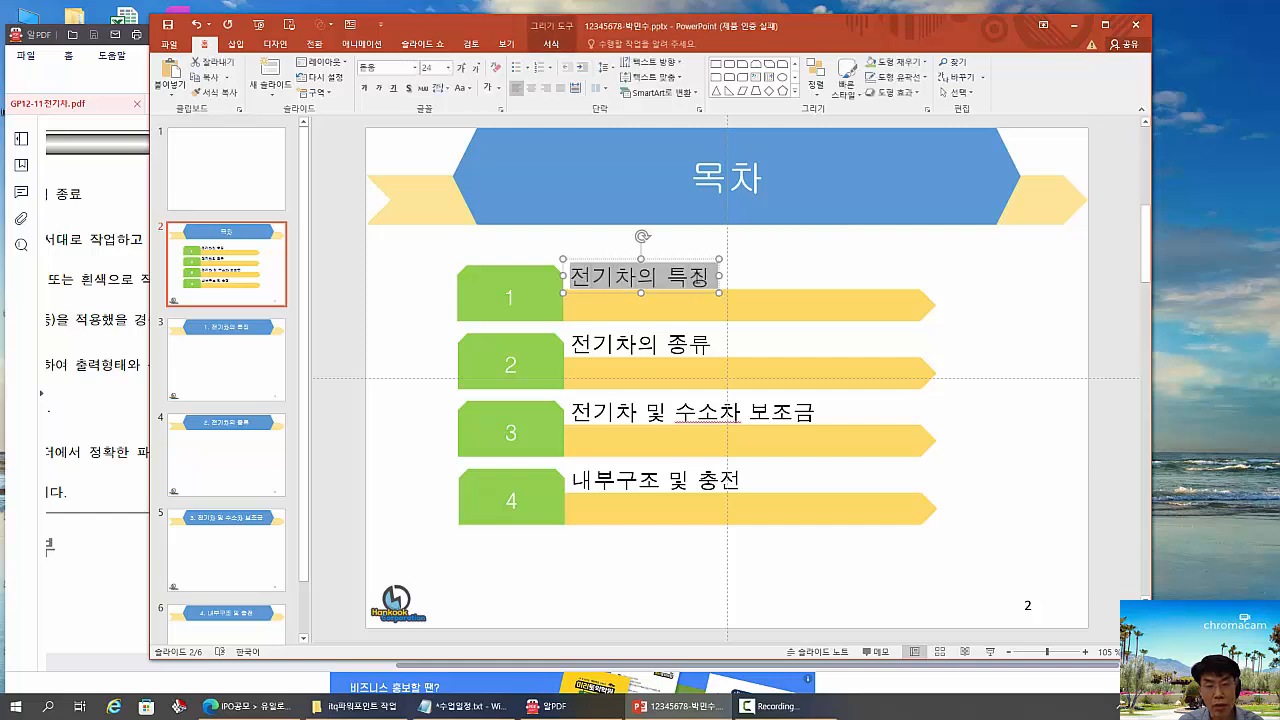
pyautogui.rightClick(698, 279)
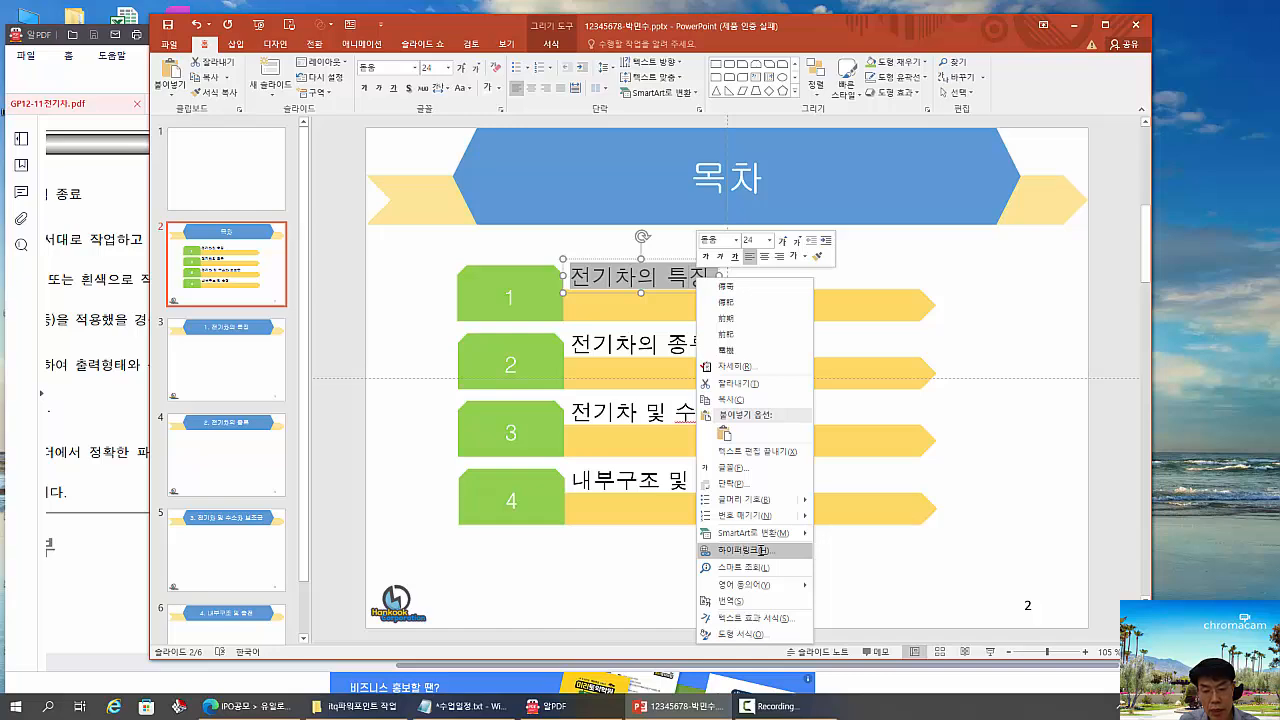
pyautogui.press('Escape')
pyautogui.hotkey('ctrl', 'k')
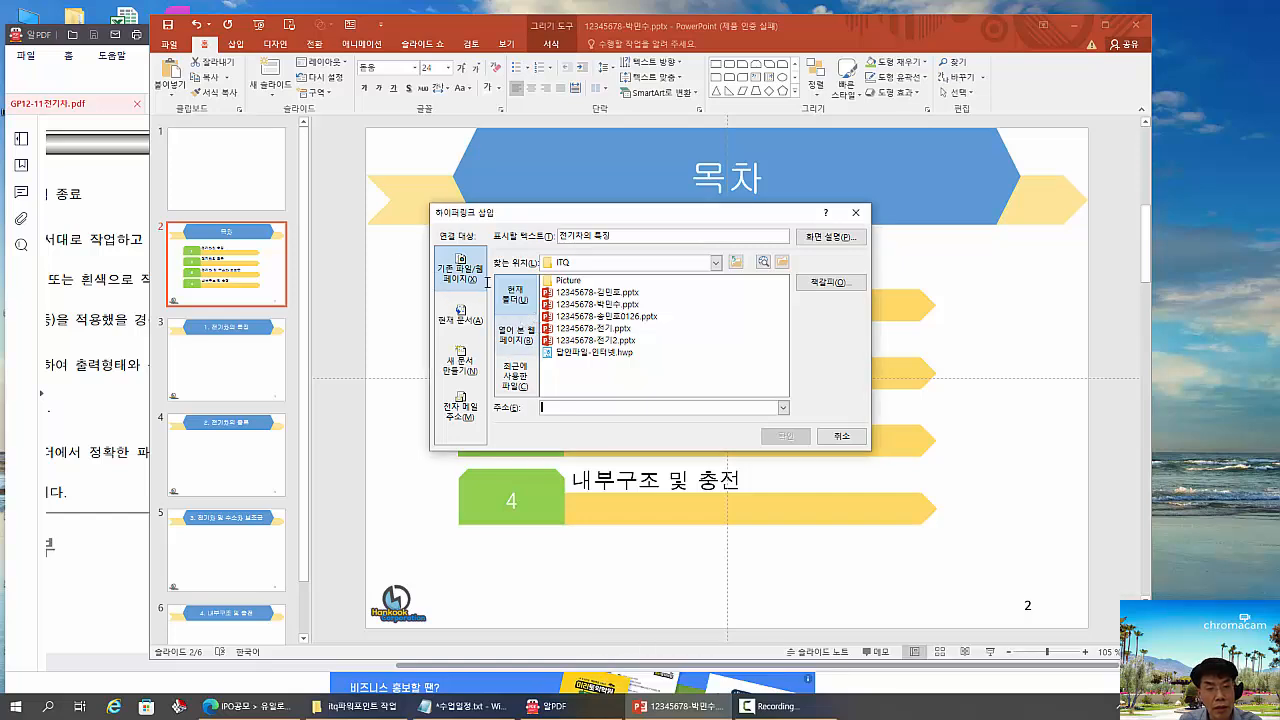
pyautogui.moveTo(496, 277); pyautogui.dragTo(528, 310)
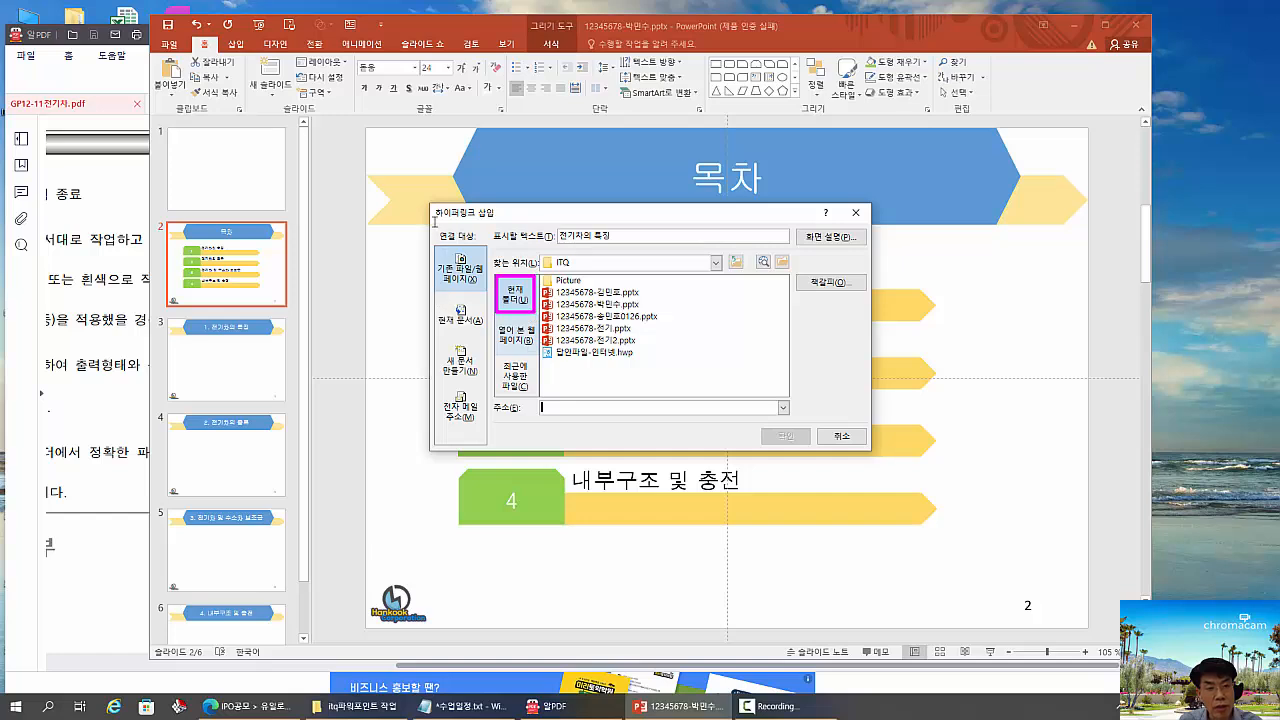
pyautogui.moveTo(433, 222); pyautogui.dragTo(483, 249)
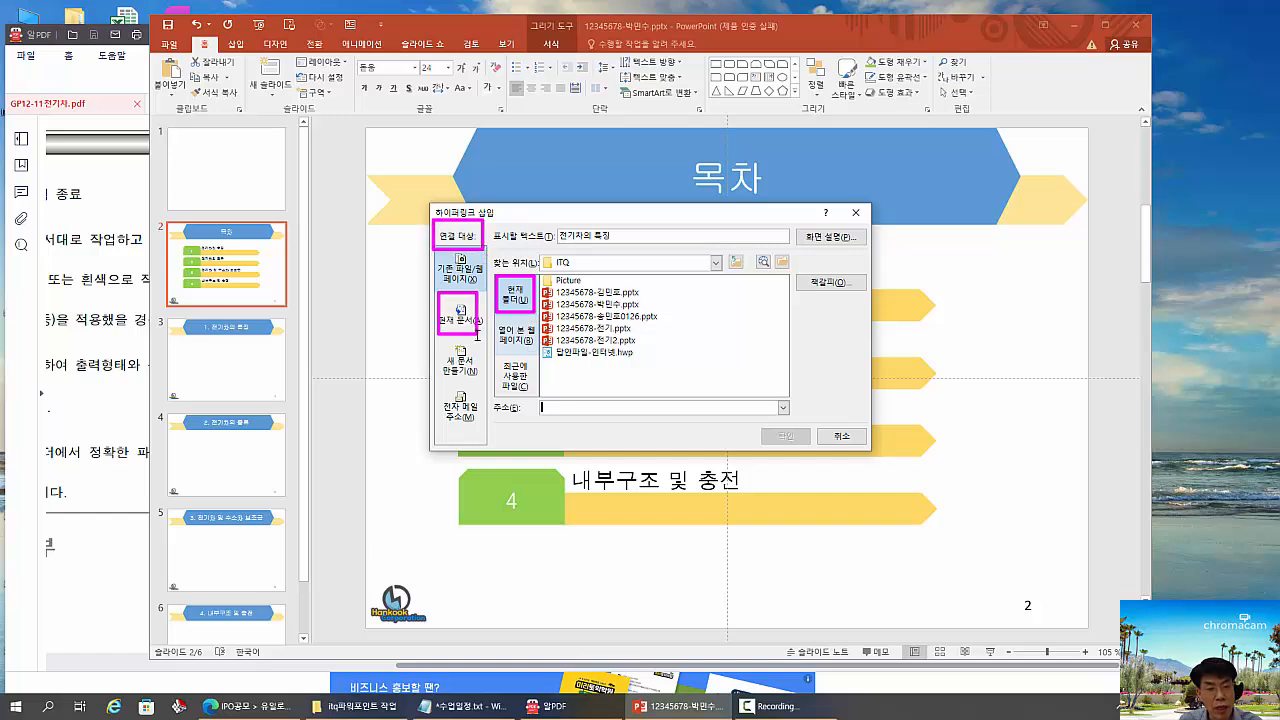
pyautogui.moveTo(438, 293); pyautogui.dragTo(483, 338)
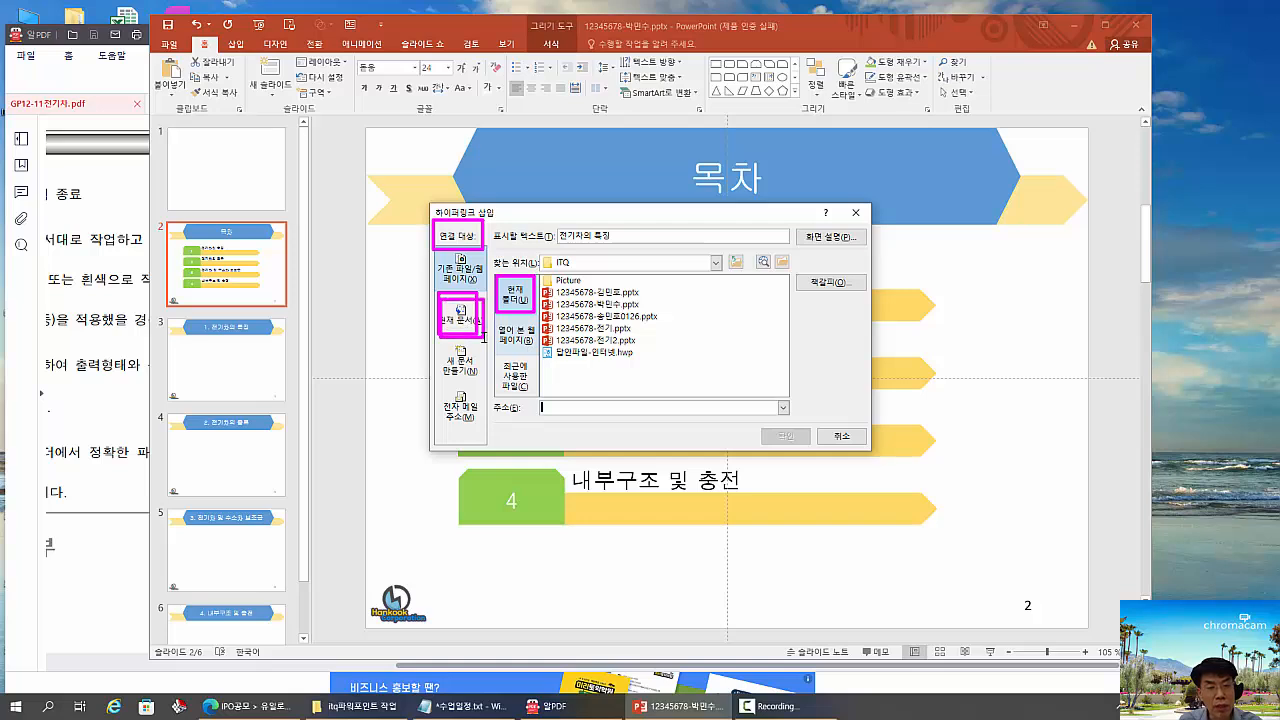
pyautogui.press('Escape')
pyautogui.click(468, 316)
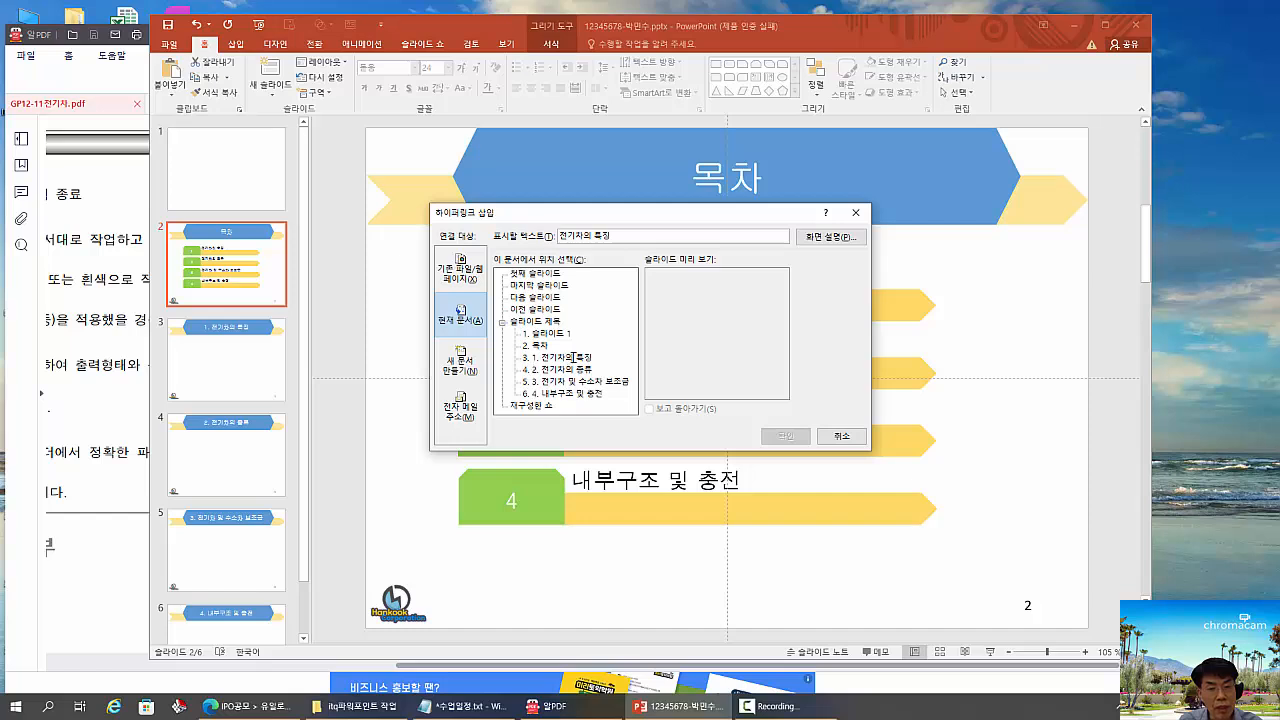
pyautogui.click(588, 357)
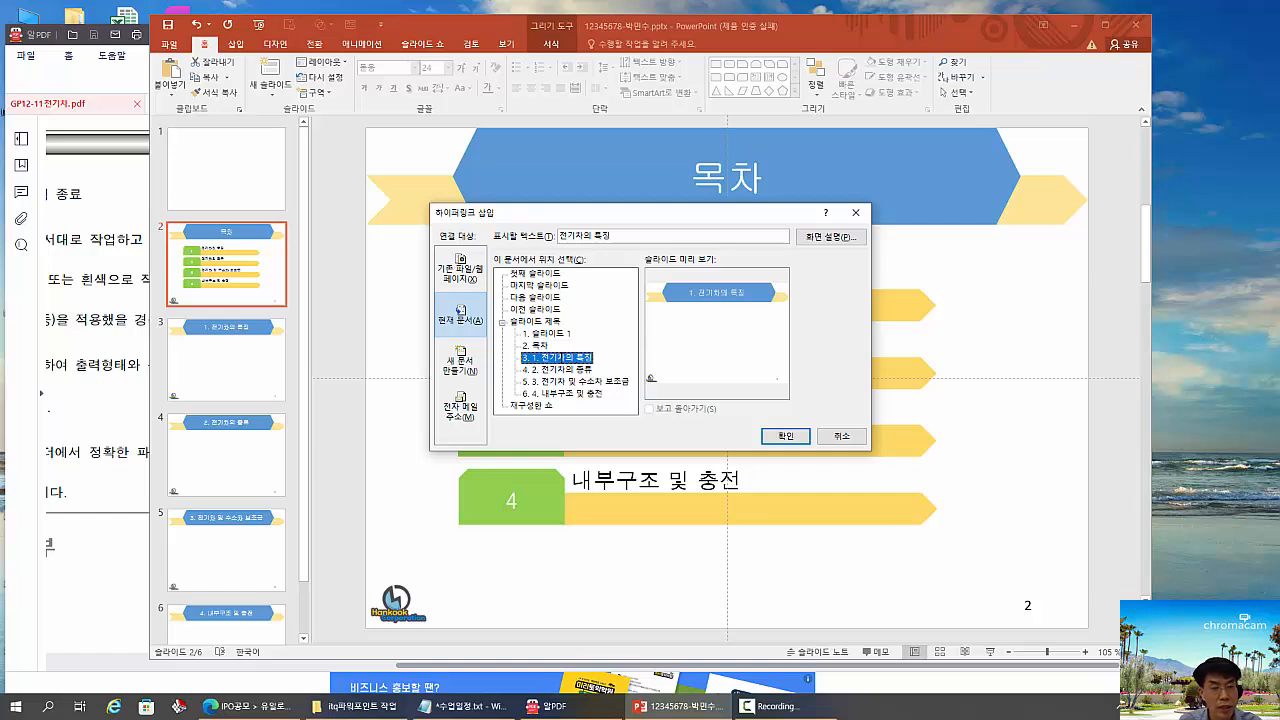
pyautogui.click(786, 436)
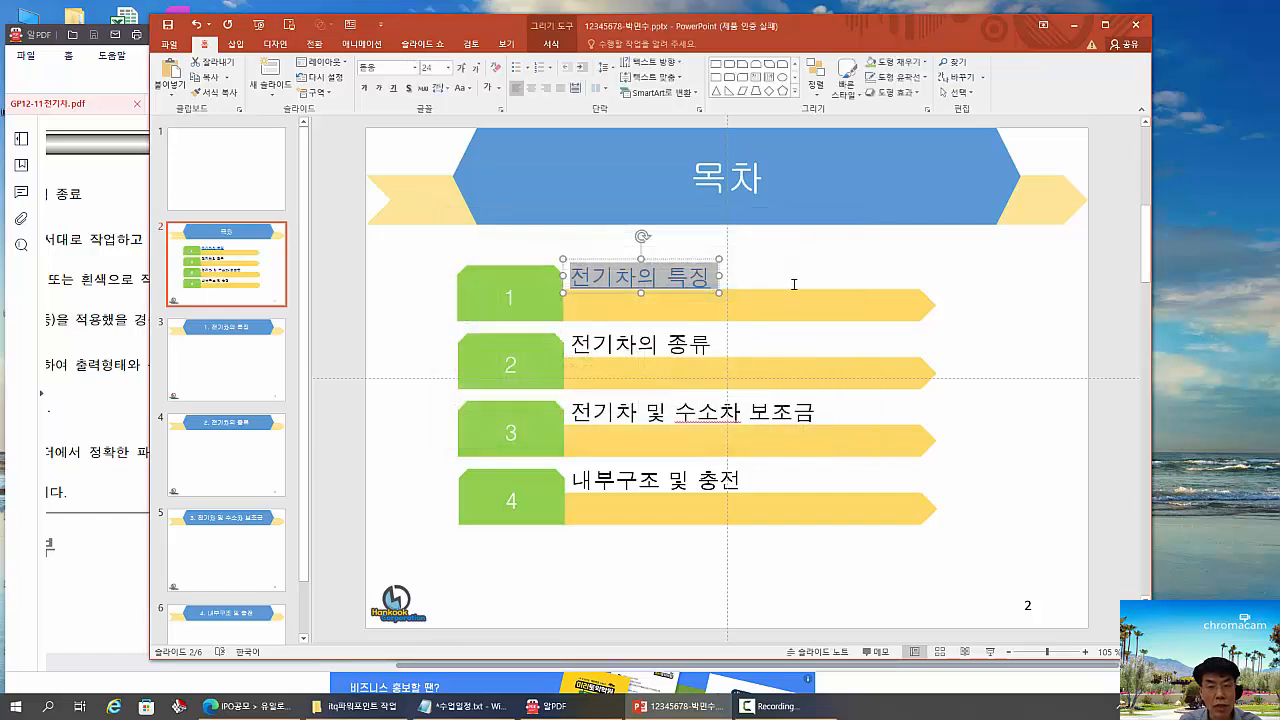
pyautogui.click(813, 269)
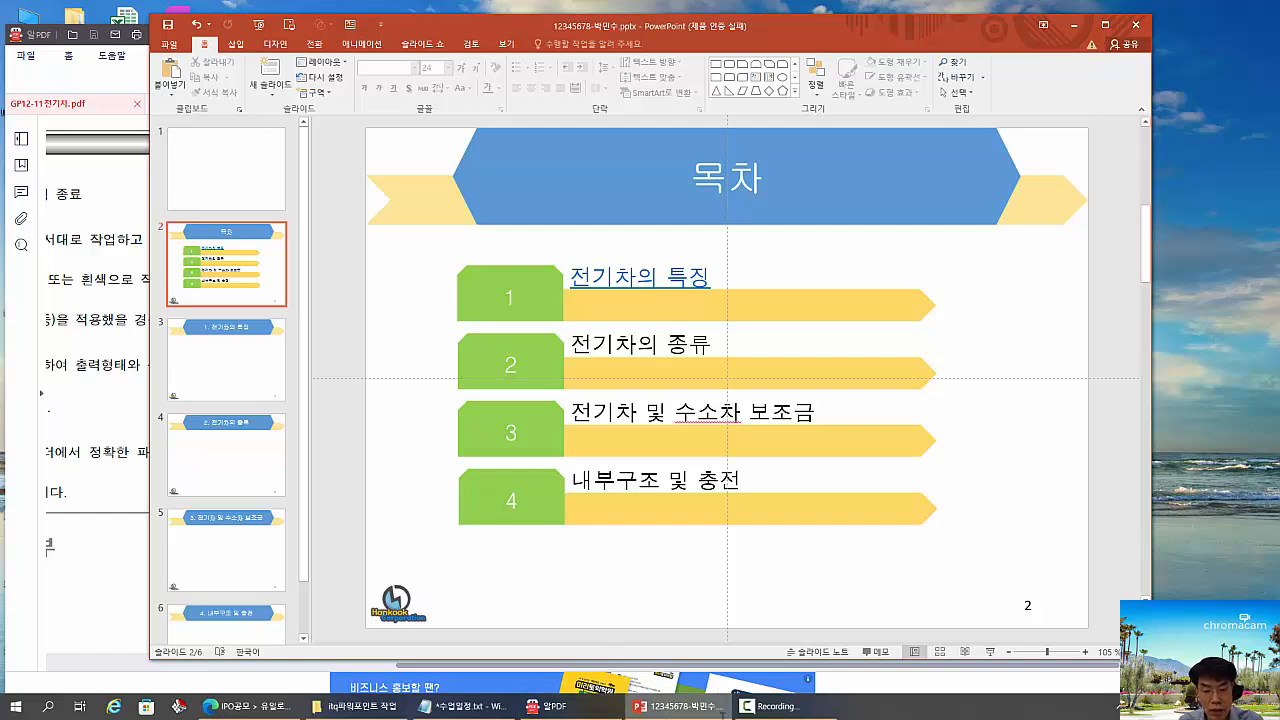
# - Switch to the PDF exam sheet and review the 목차 slide's picture insertion and cropping requirements, along with the overall and cover slide instructions
pyautogui.click(673, 707)
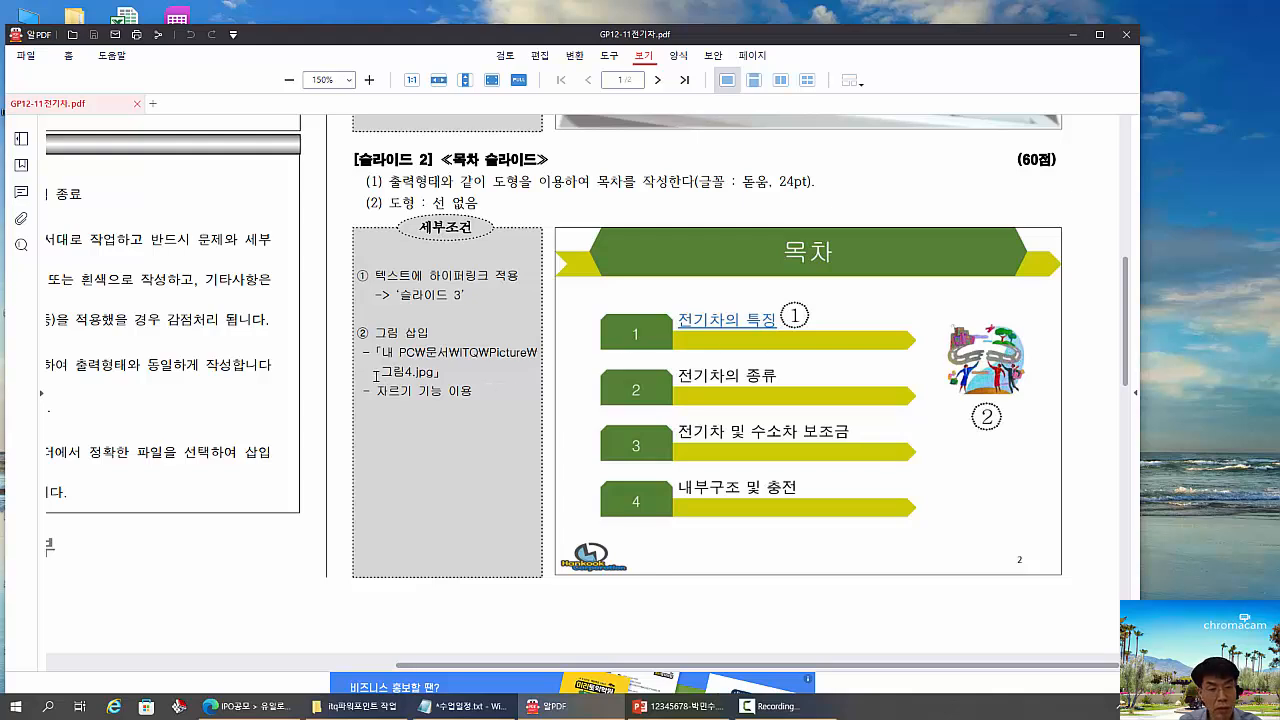
pyautogui.moveTo(369, 363); pyautogui.dragTo(450, 385)
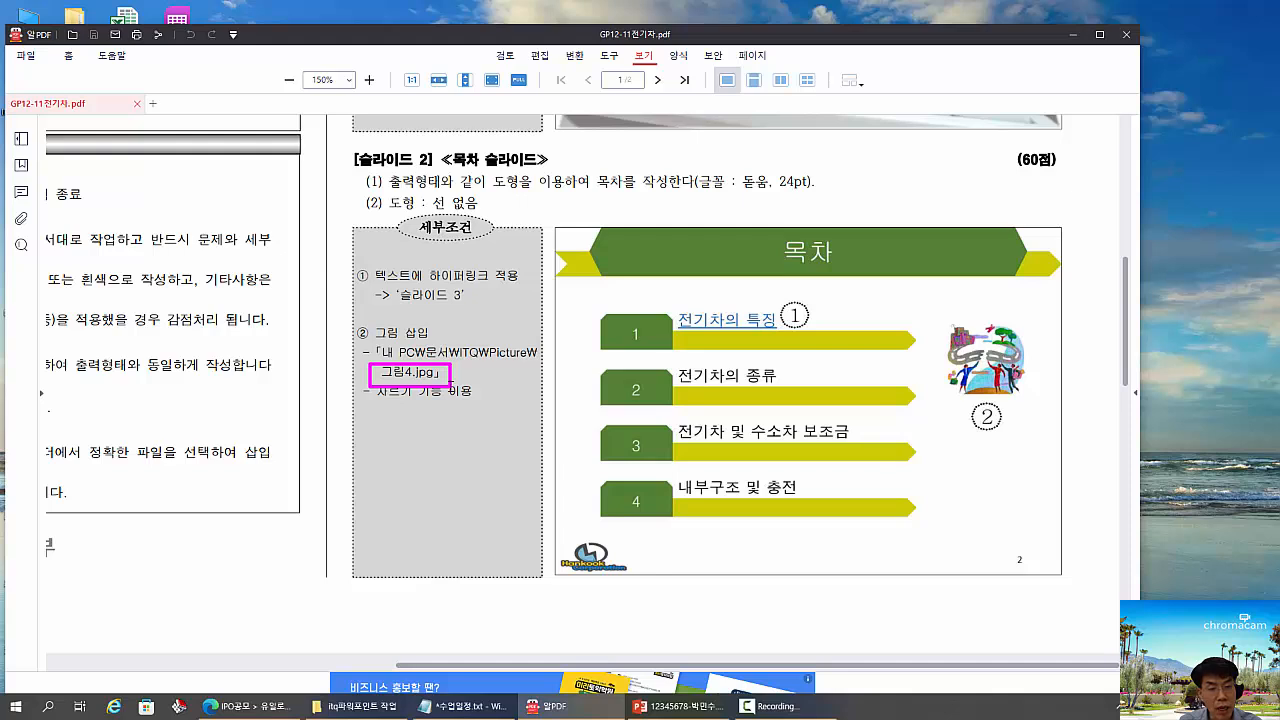
pyautogui.press('Escape')
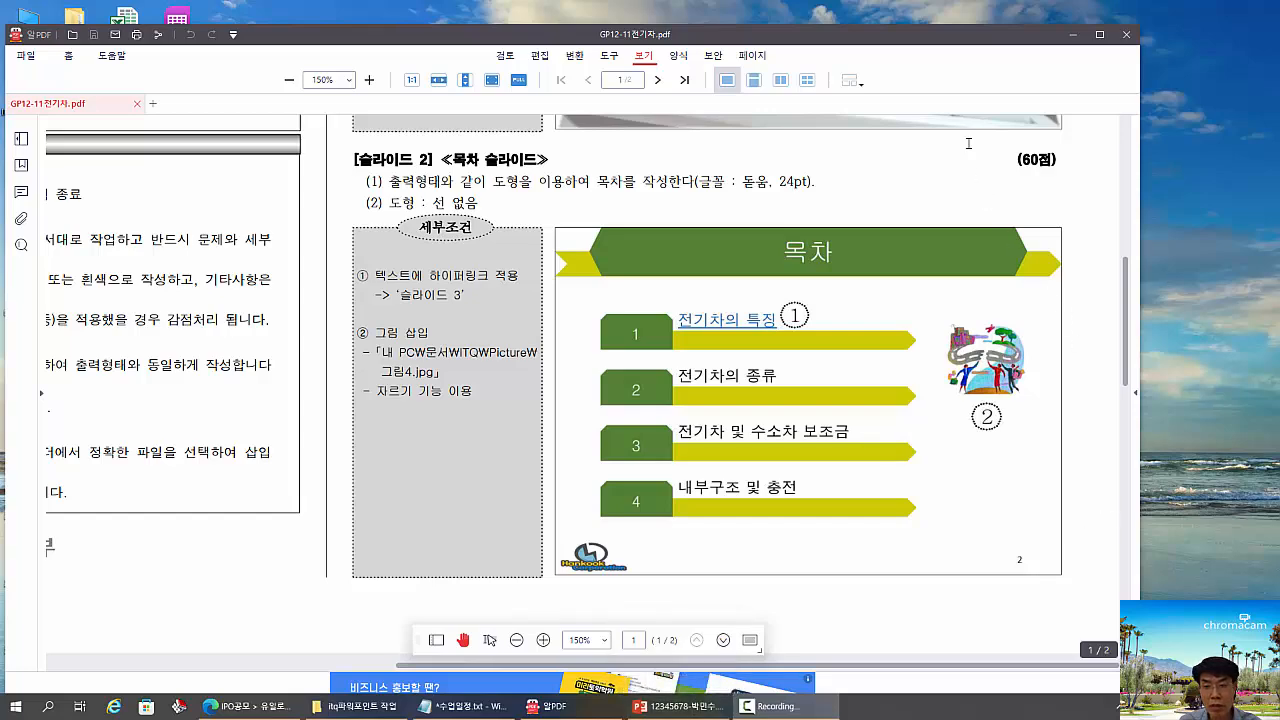
pyautogui.moveTo(965, 140); pyautogui.dragTo(1007, 168)
pyautogui.press('Escape')
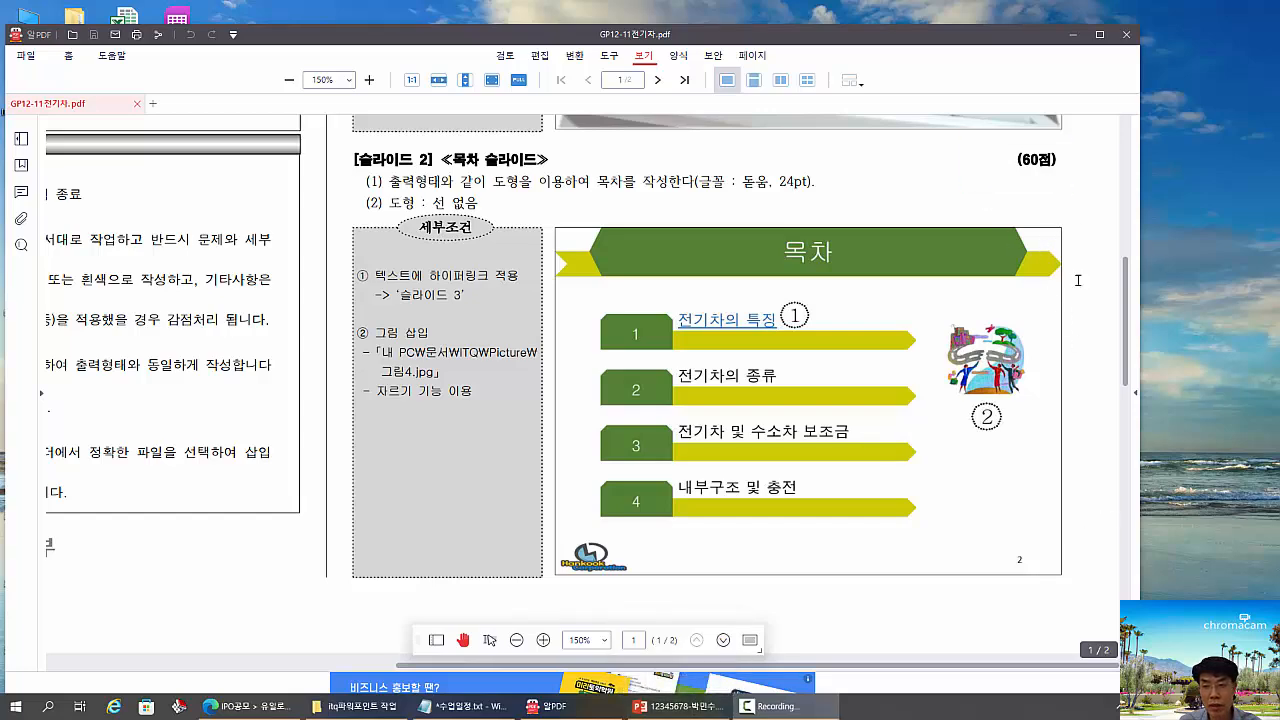
pyautogui.moveTo(1126, 328); pyautogui.dragTo(1120, 163)
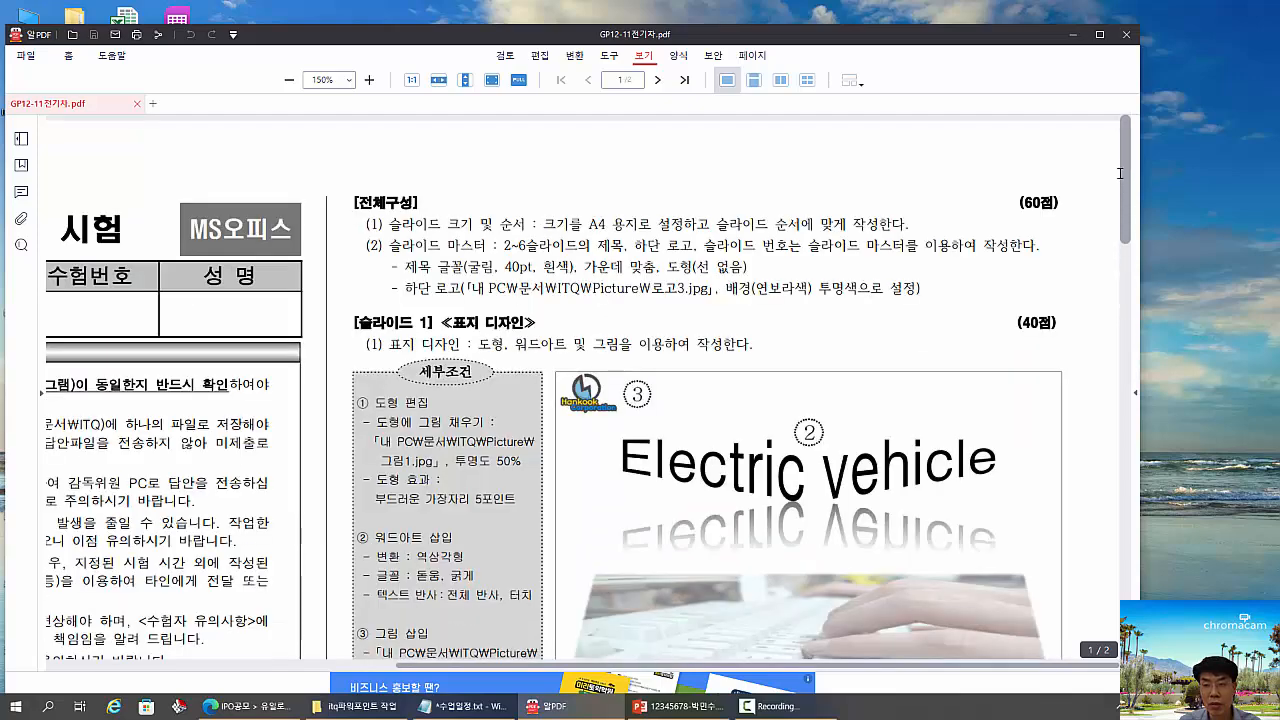
pyautogui.moveTo(1120, 176); pyautogui.dragTo(1129, 301)
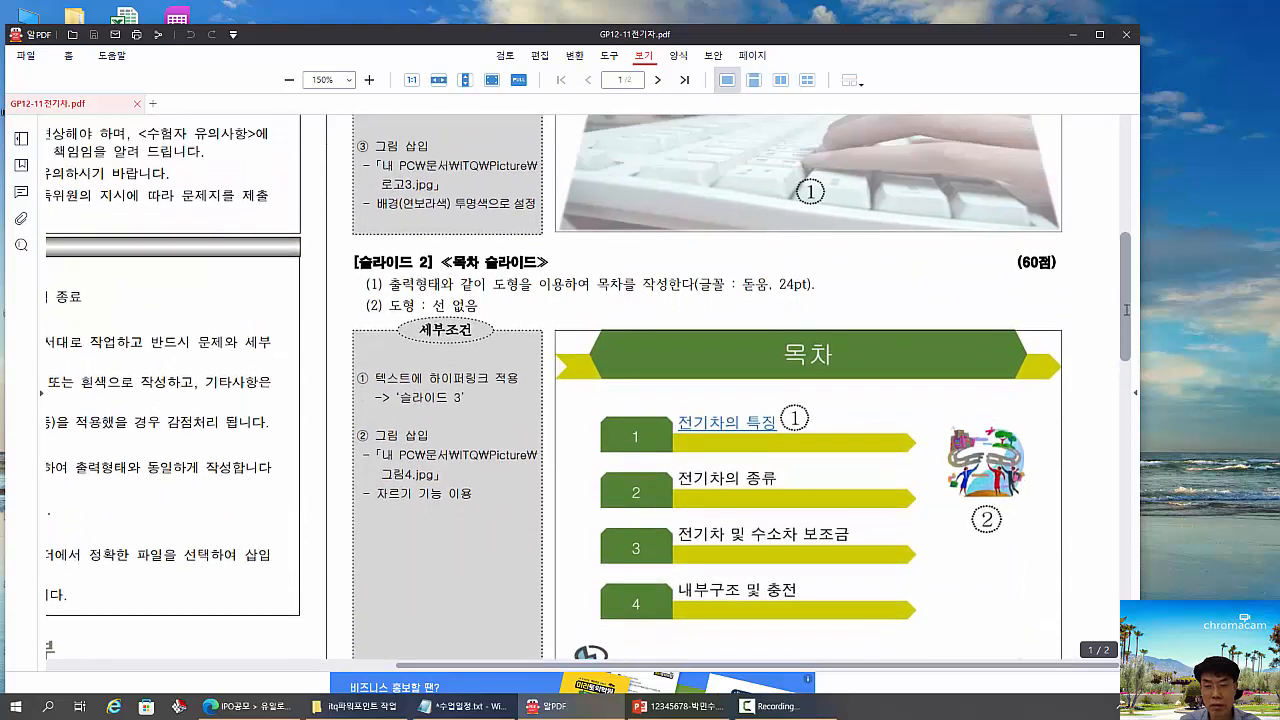
pyautogui.scroll(-1, 1107, 328)
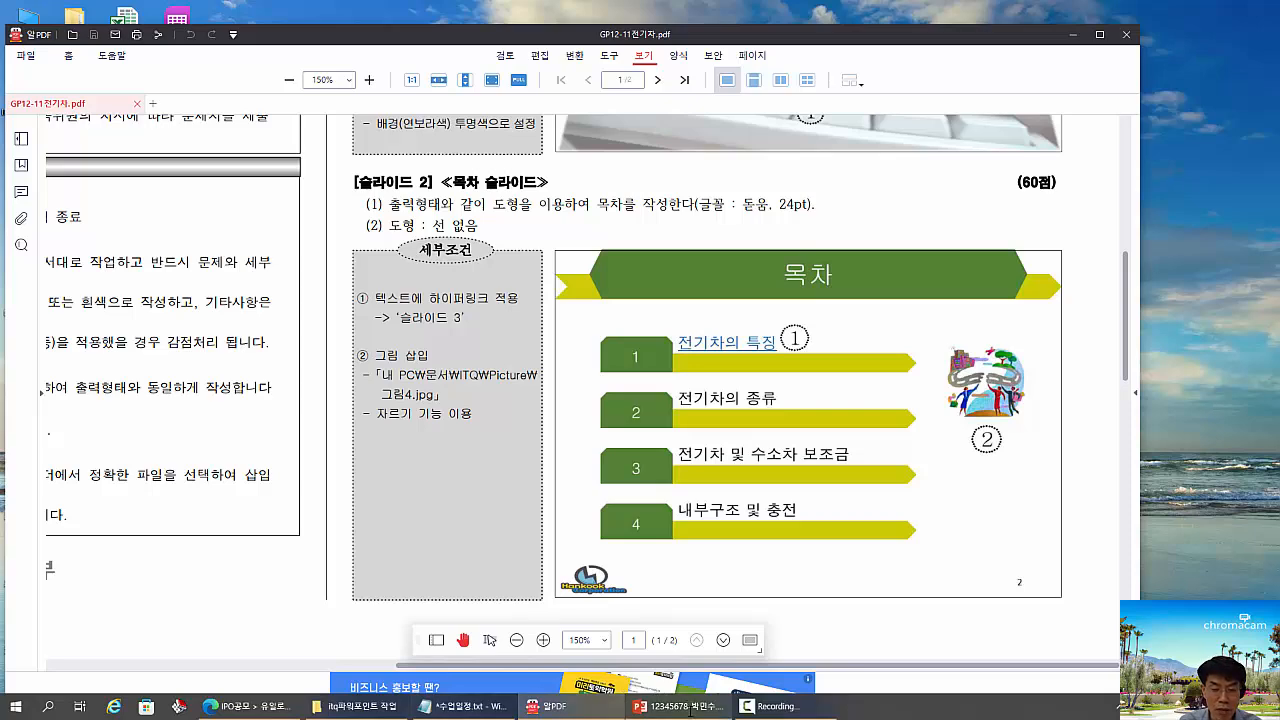
# - Switch to the PowerPoint presentation and insert the picture 그림4.jpg from the 문서\ITQ\Picture folder onto the 목차 slide
pyautogui.click(676, 708)
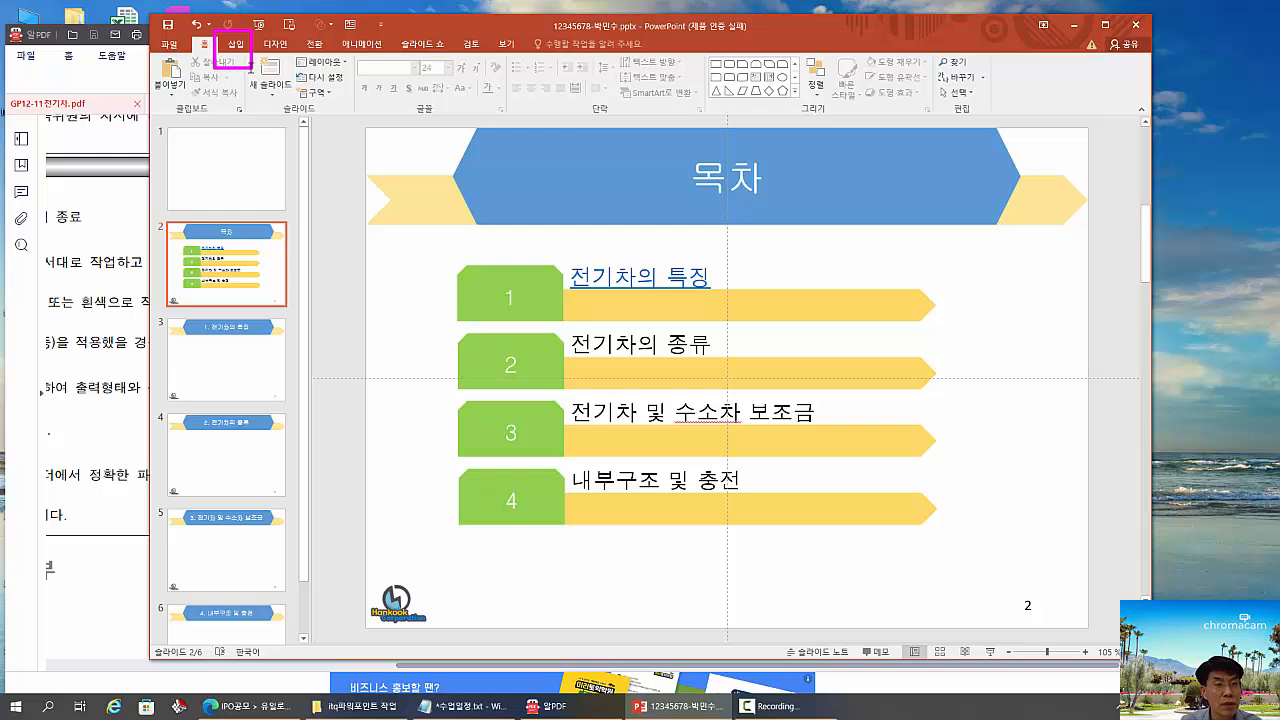
pyautogui.click(236, 44)
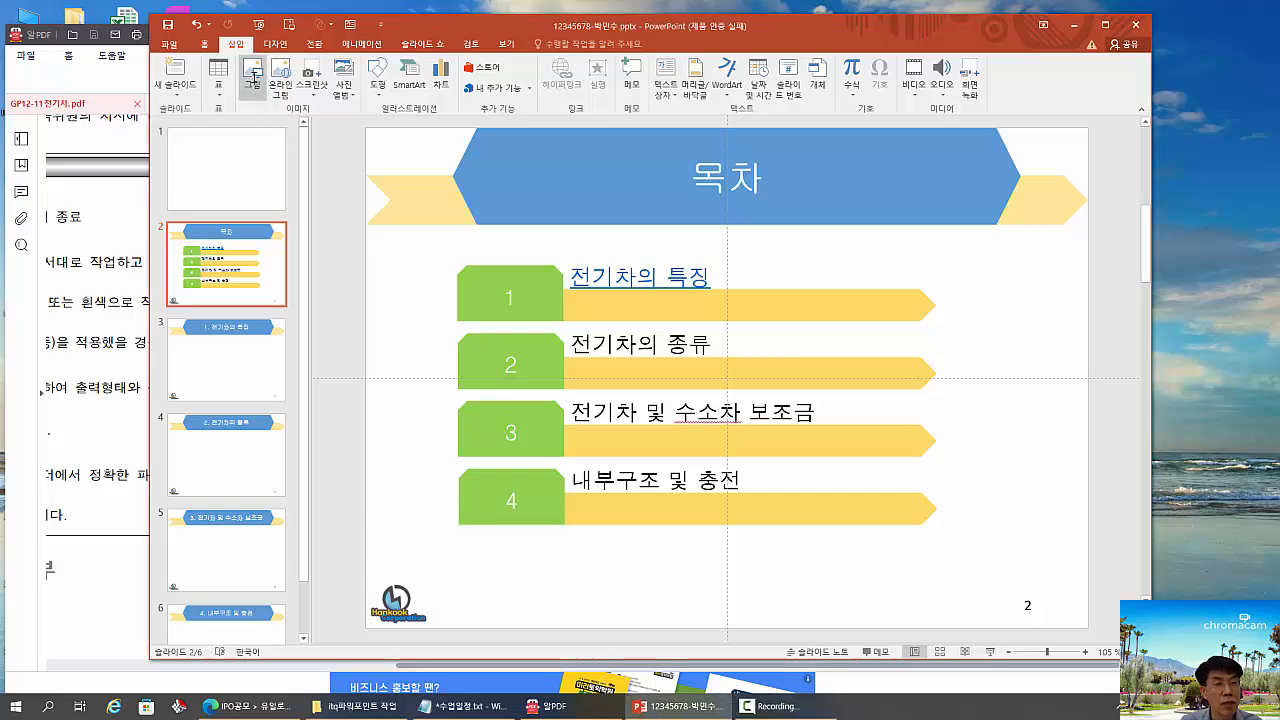
pyautogui.click(253, 75)
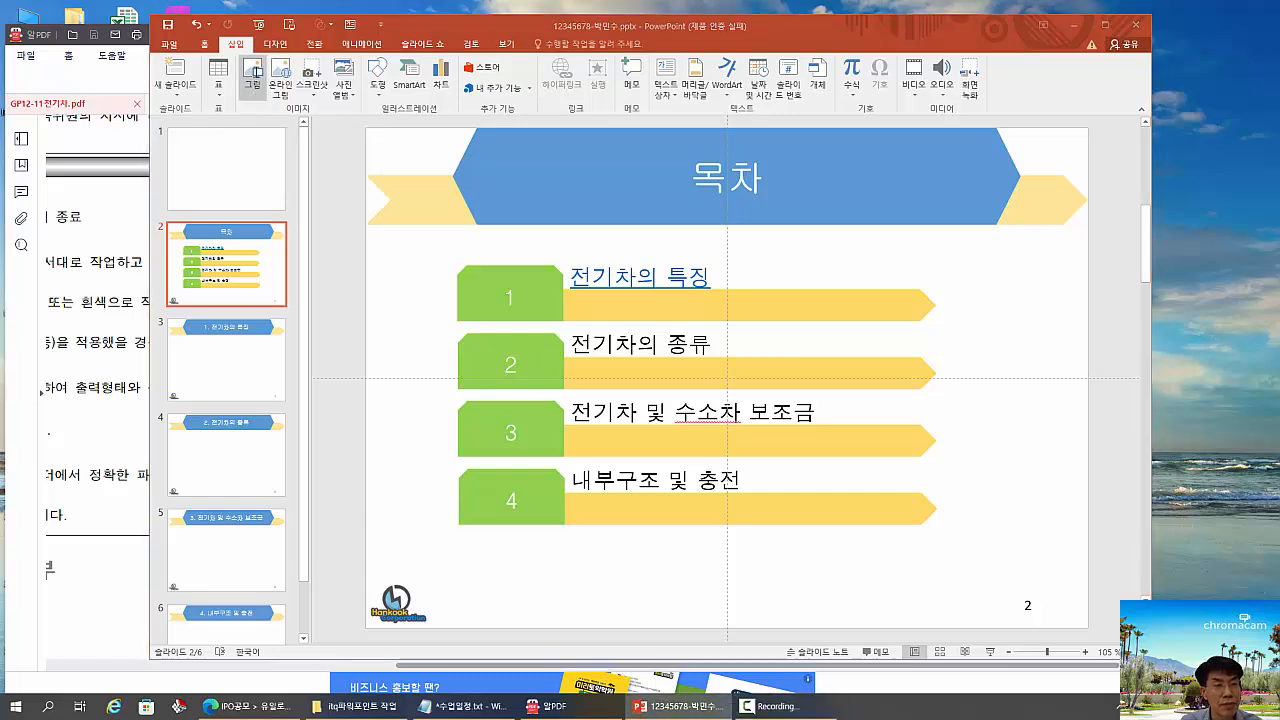
pyautogui.moveTo(356, 26); pyautogui.dragTo(576, 86)
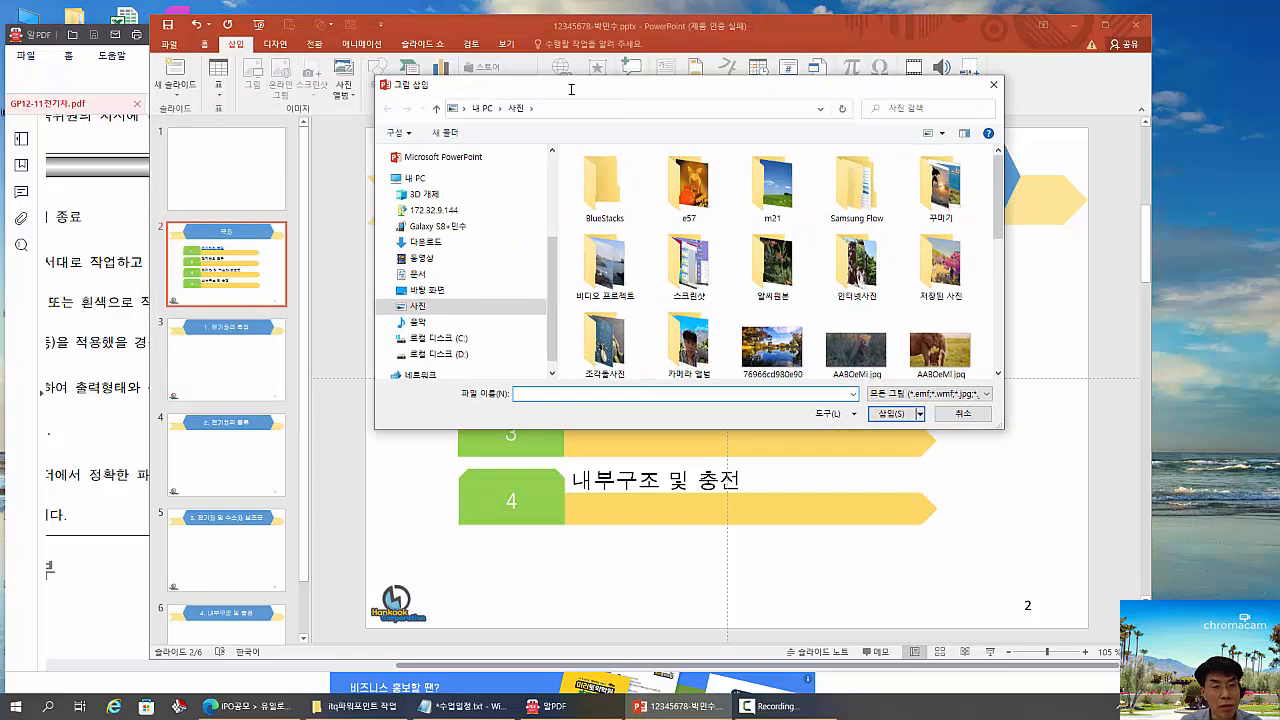
pyautogui.click(428, 273)
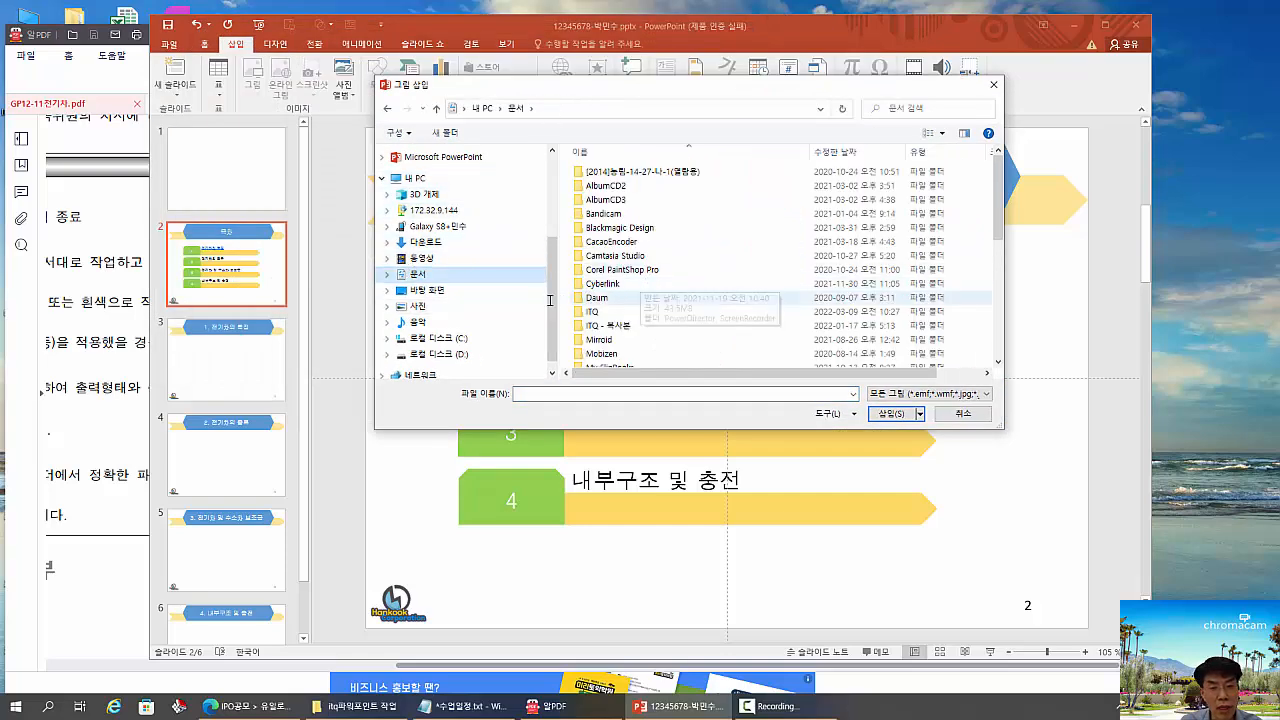
pyautogui.moveTo(543, 300); pyautogui.dragTo(648, 316)
pyautogui.doubleClick(598, 311)
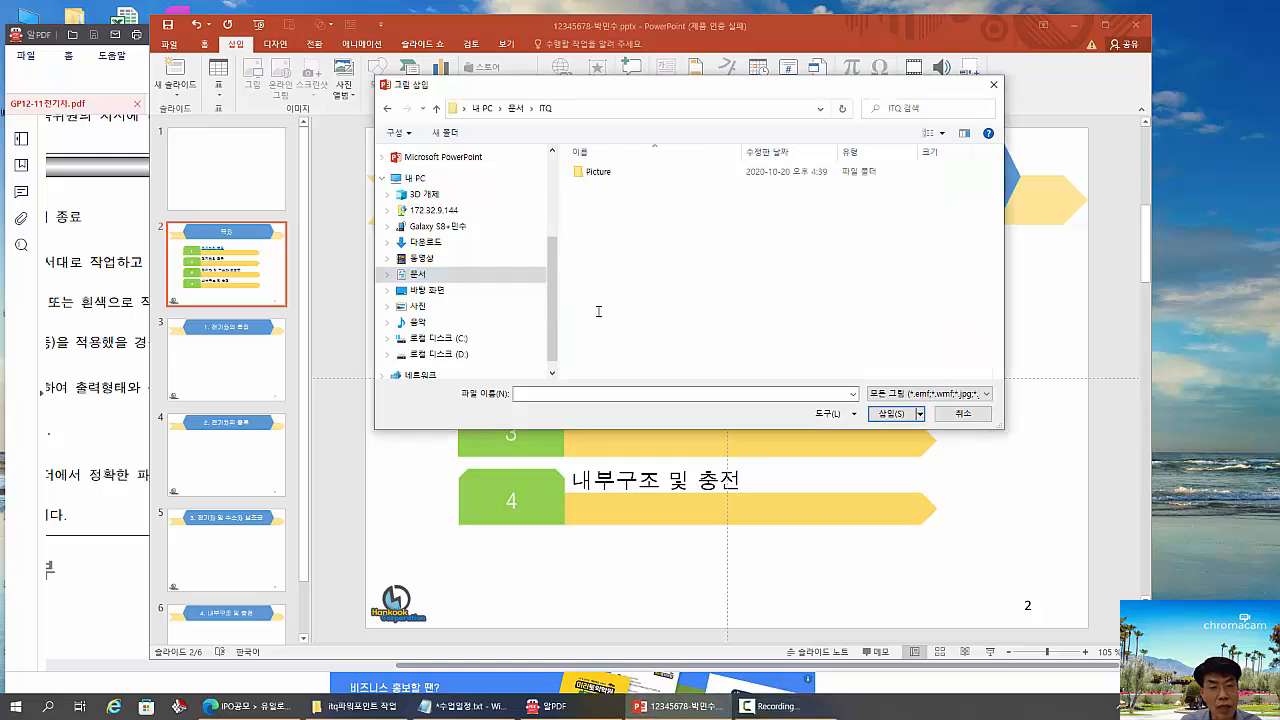
pyautogui.doubleClick(597, 172)
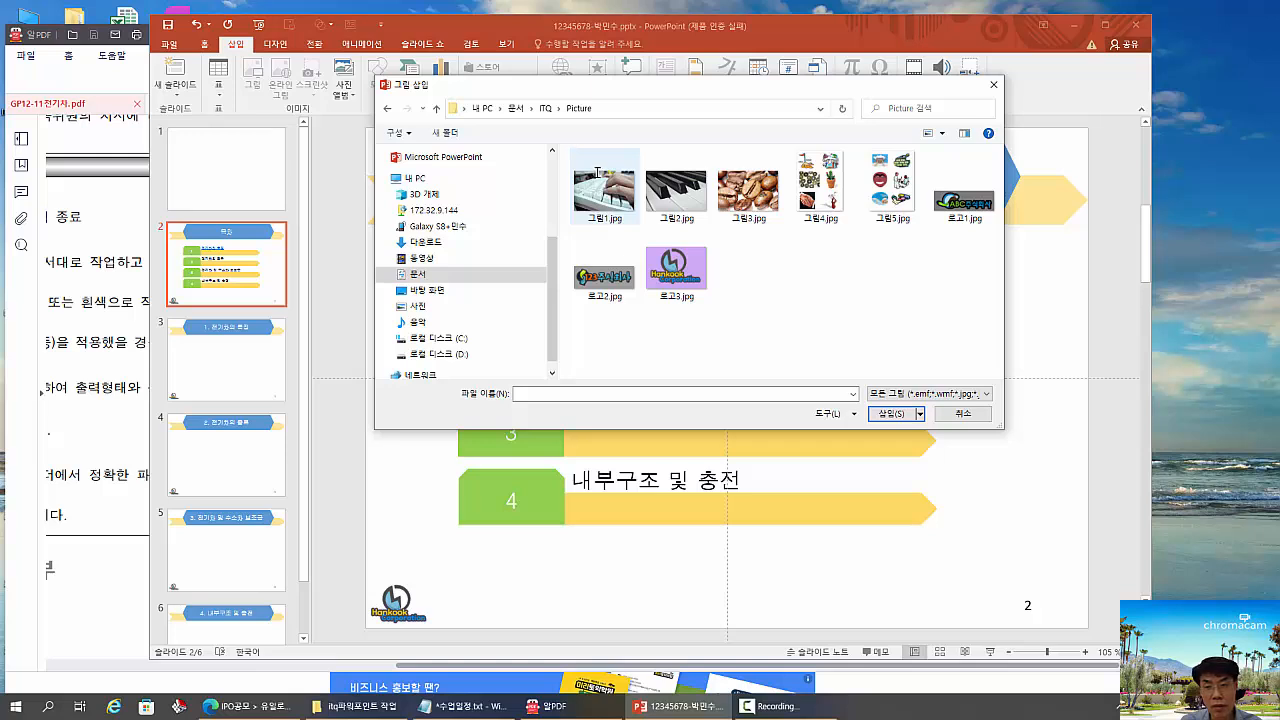
pyautogui.moveTo(780, 136); pyautogui.dragTo(843, 238)
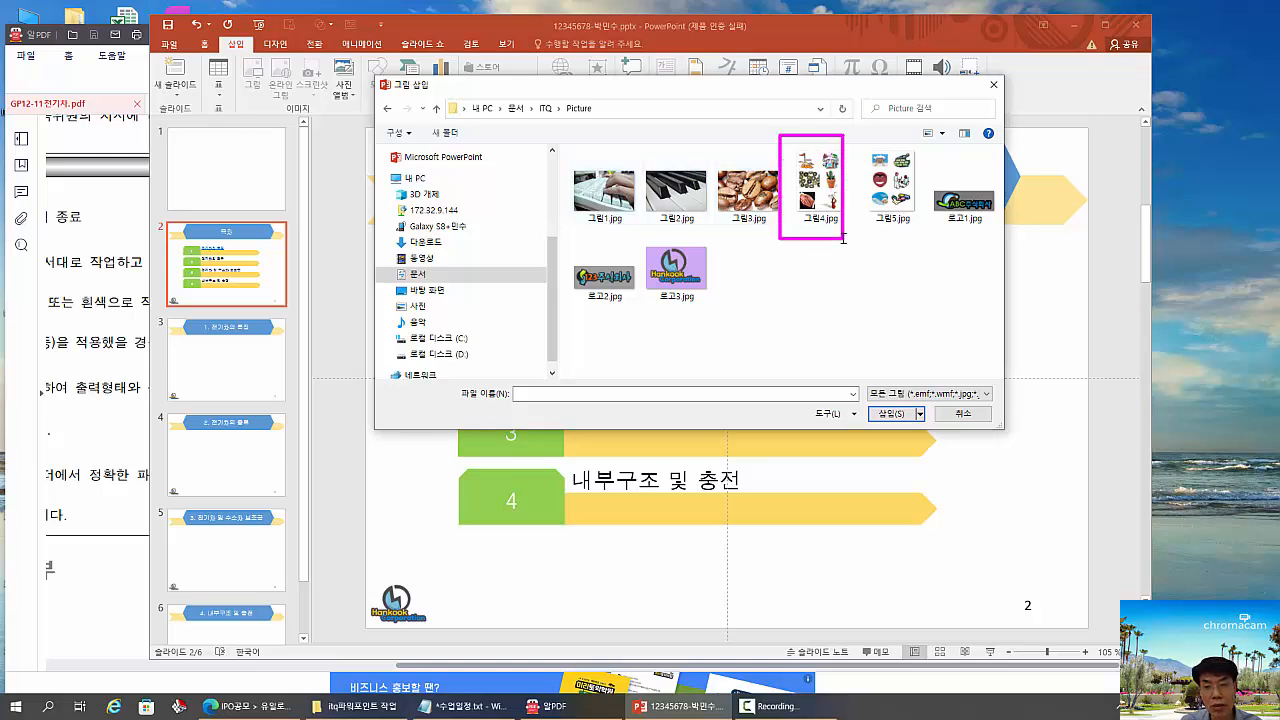
pyautogui.click(819, 180)
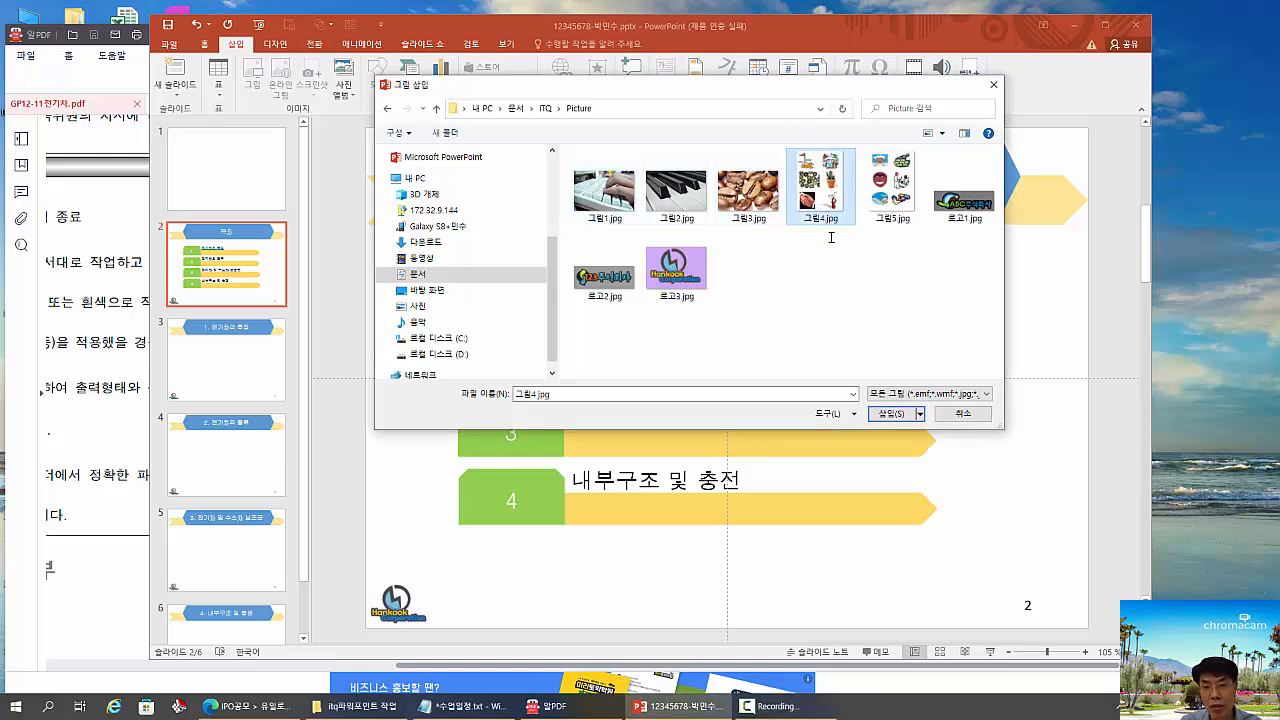
pyautogui.click(890, 413)
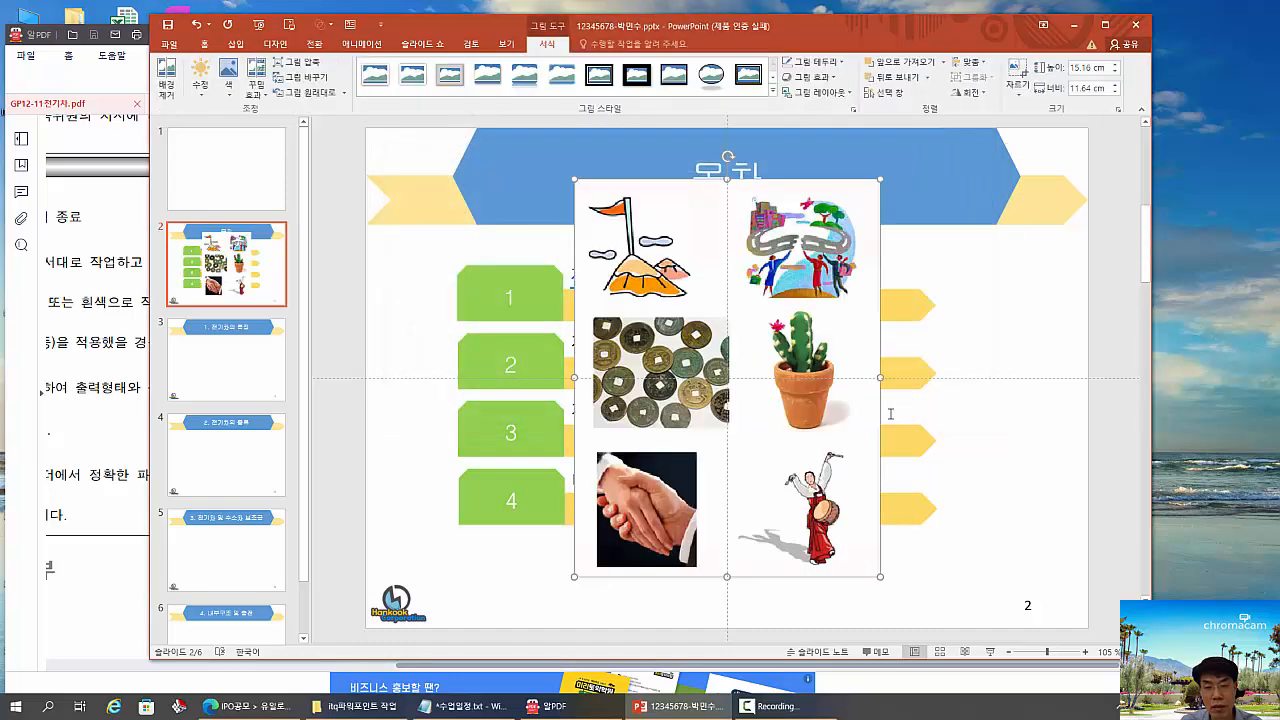